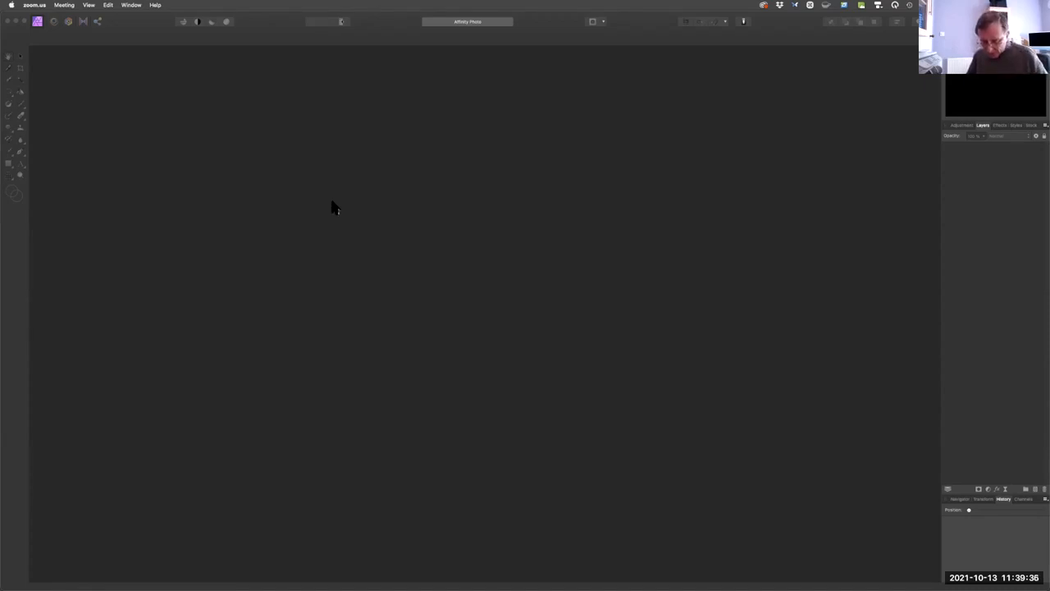
Open the raw photos 01.RW2 and 02.CR2 together from the NMUG Files folder.
key("super+bracketleft")
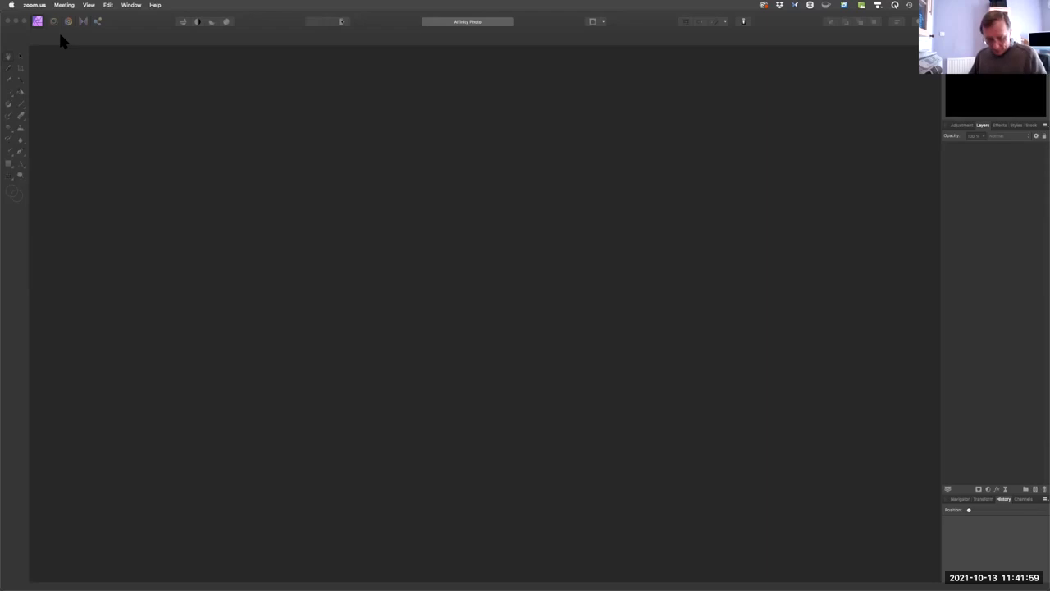
key("super+o")
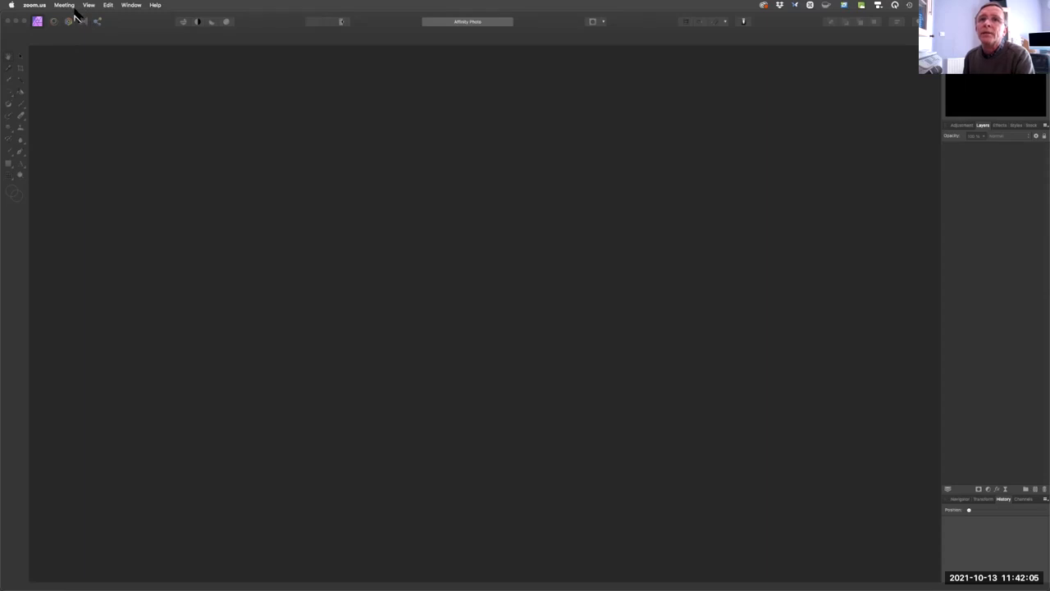
left_click(74, 70)
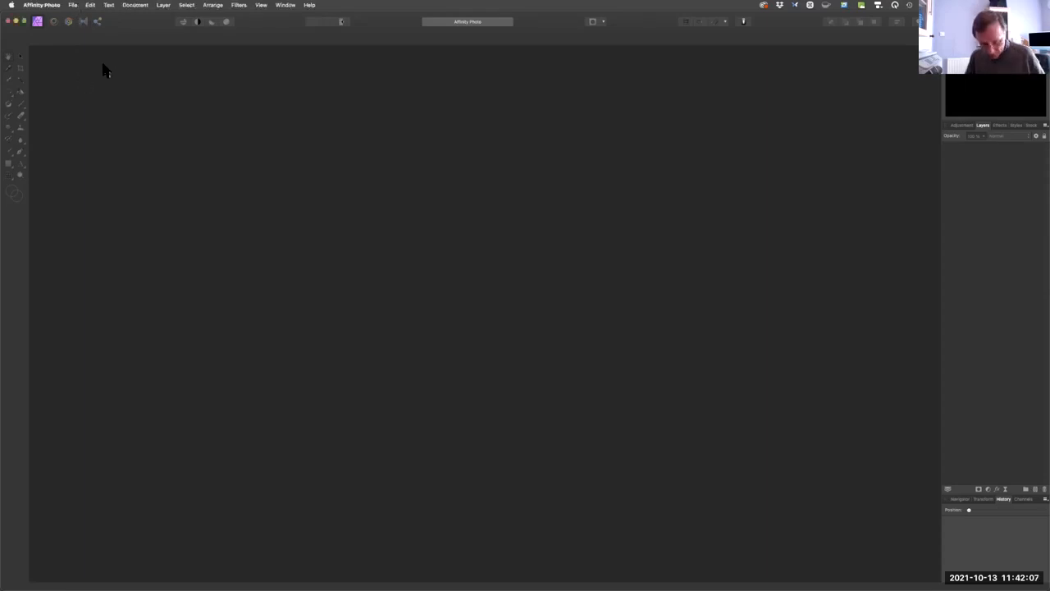
key("super+o")
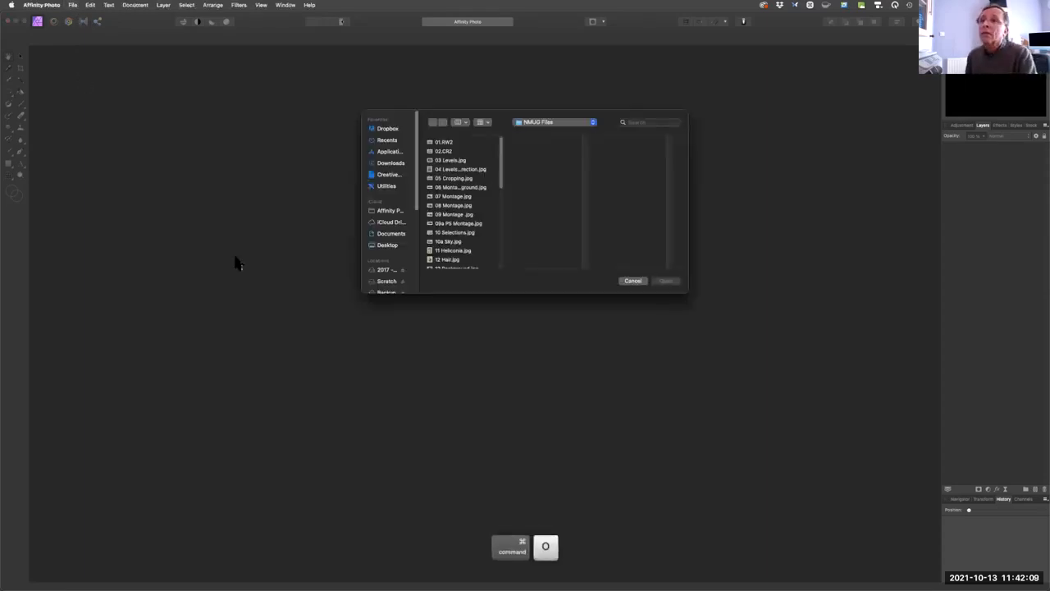
left_click(458, 143)
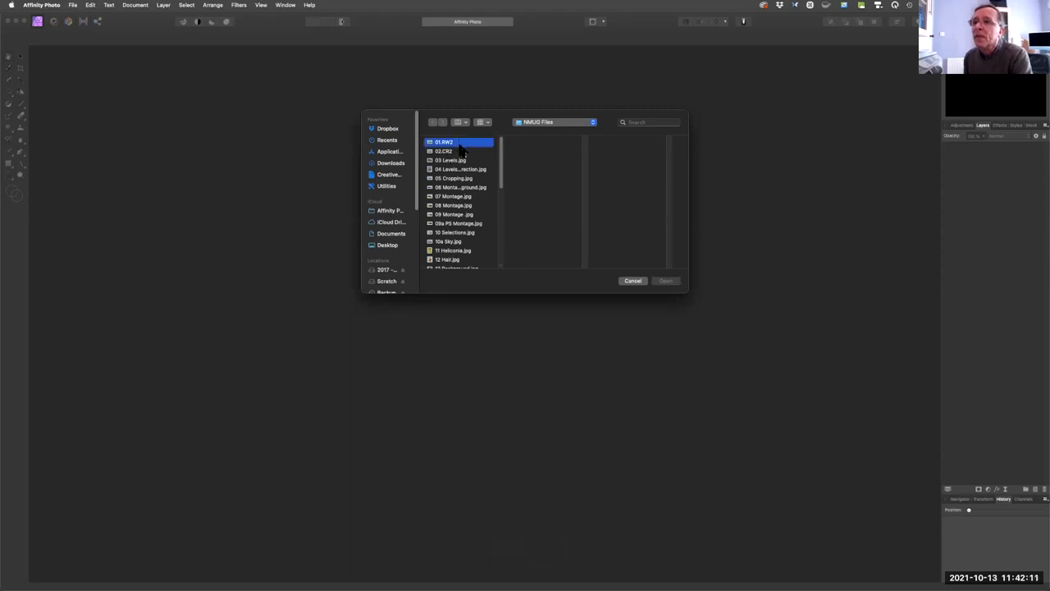
left_click(459, 151, "shift")
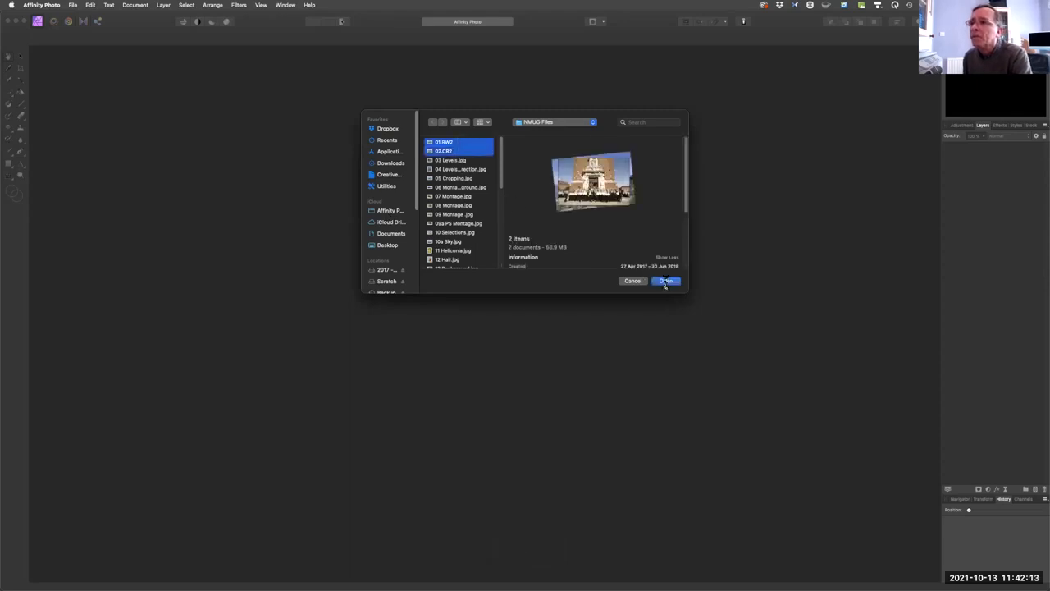
left_click(665, 280)
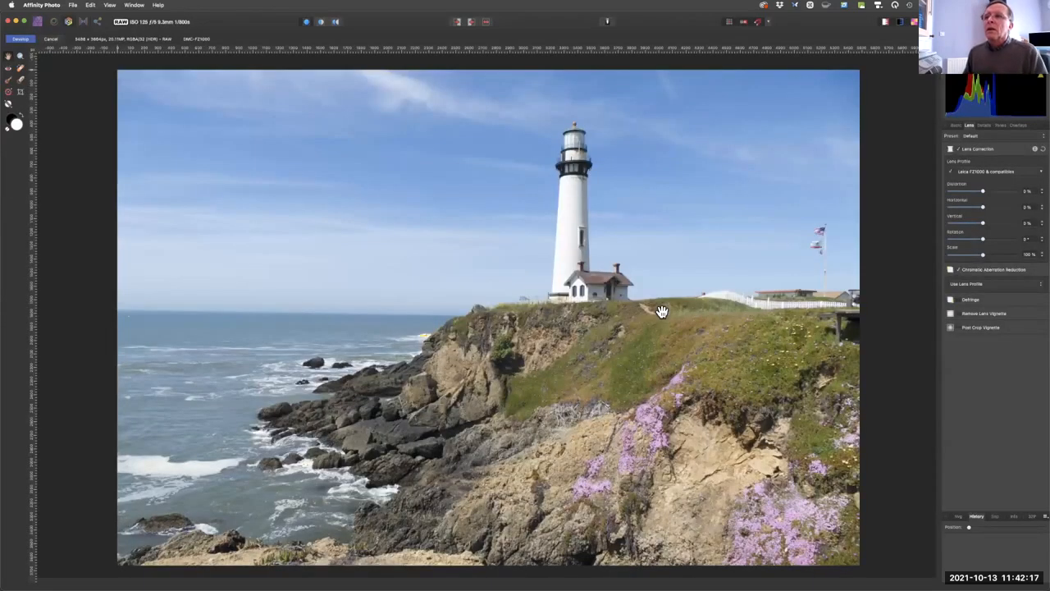
scroll(661, 311, "up", 1)
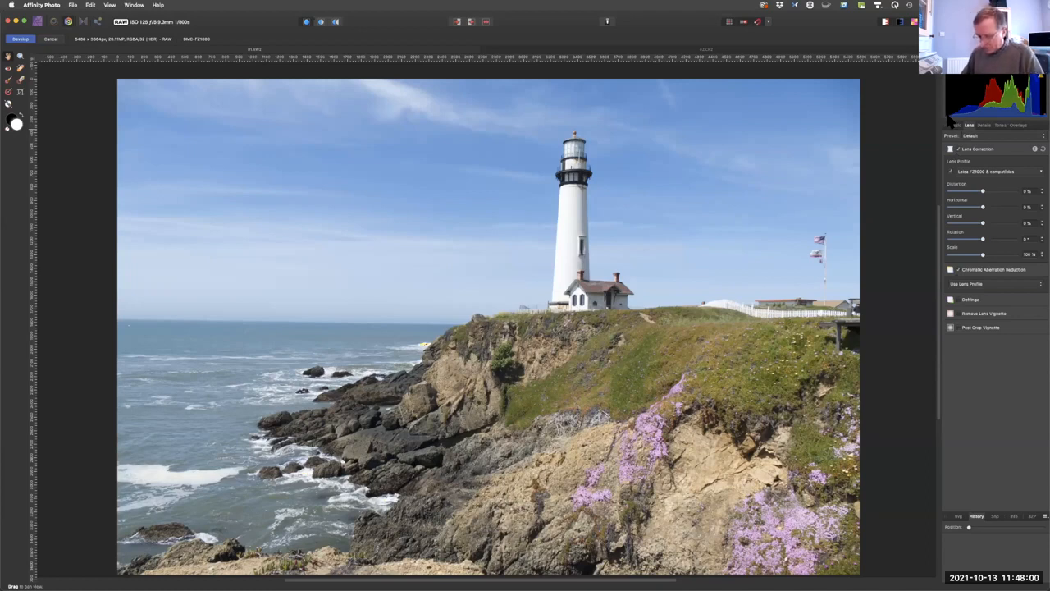
key("fn")
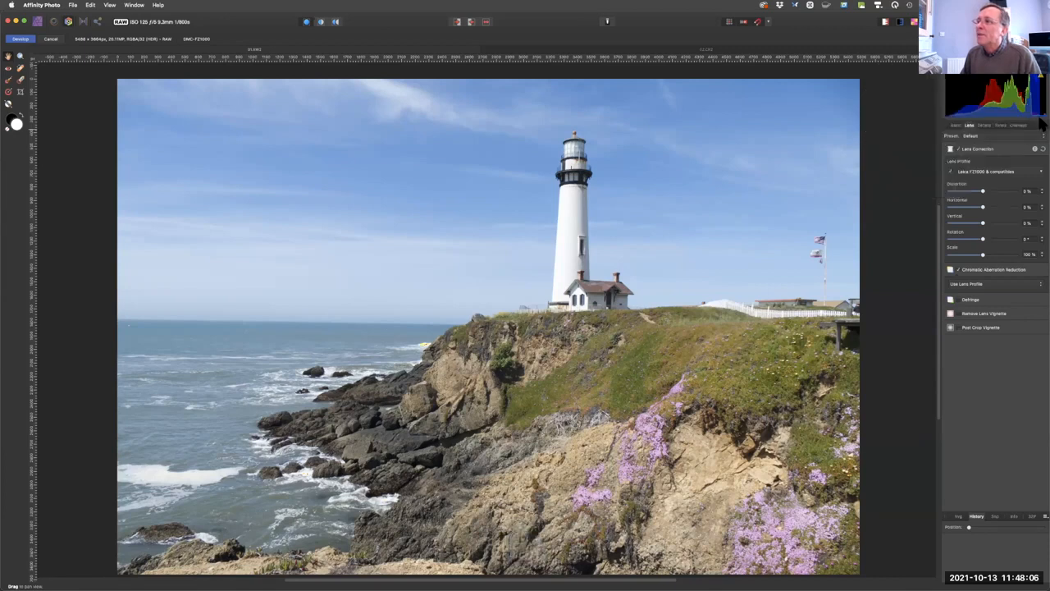
key("fn")
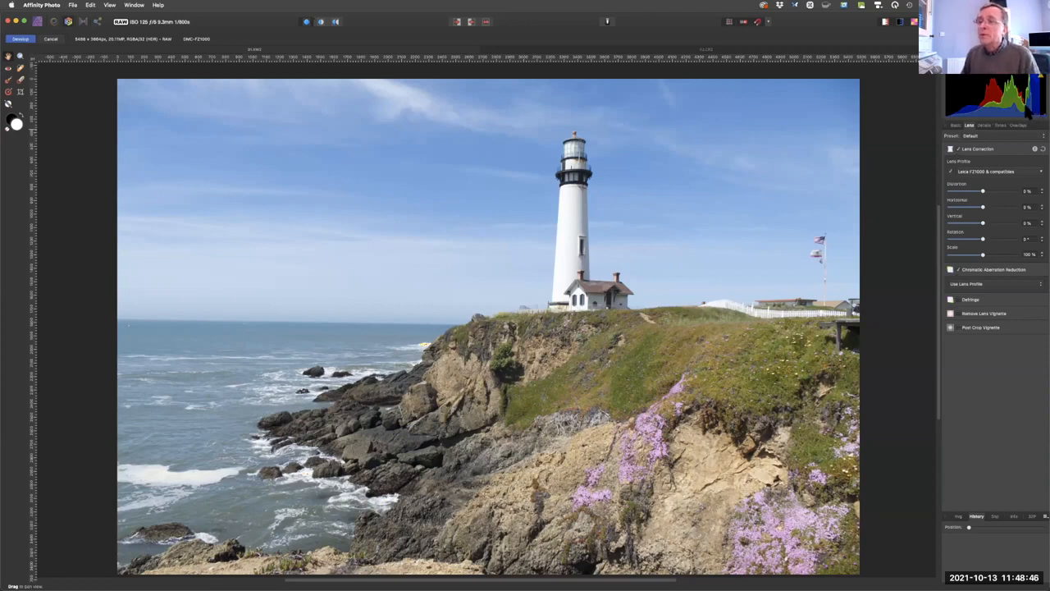
In the basic develop settings, raise the lighthouse photo's exposure to about 0.256 and increase its black point.
left_click(961, 127)
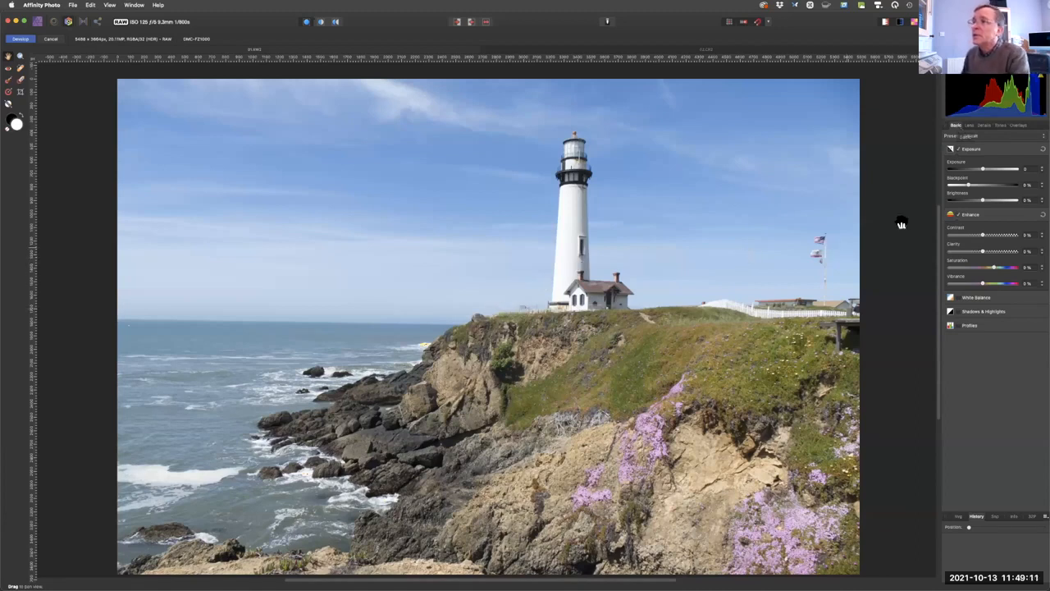
left_click(978, 170)
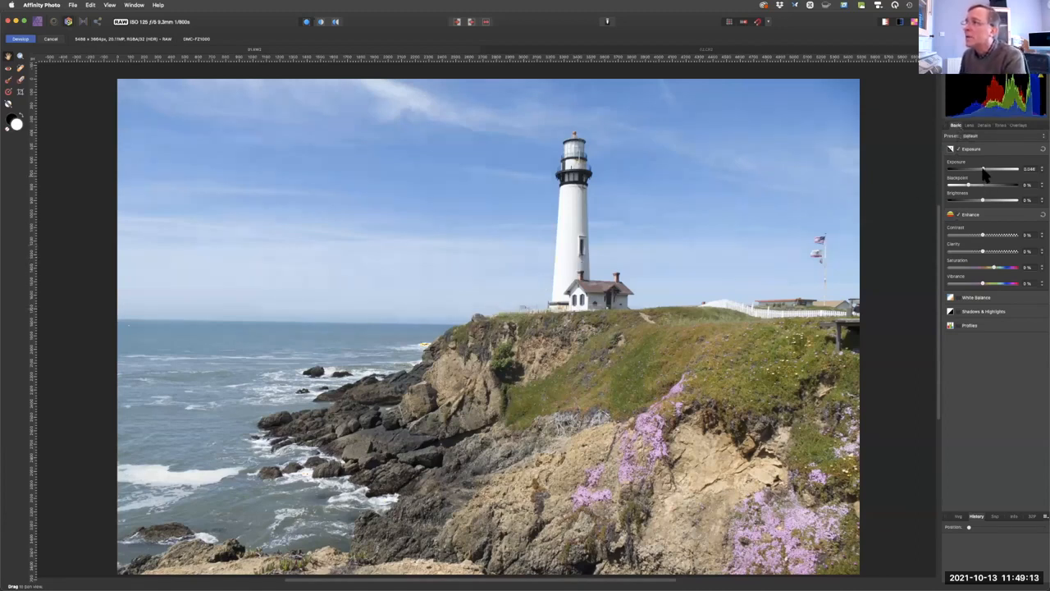
mouse_move(985, 172)
left_mouse_down()
mouse_move(997, 172)
mouse_move(986, 168)
left_mouse_up()
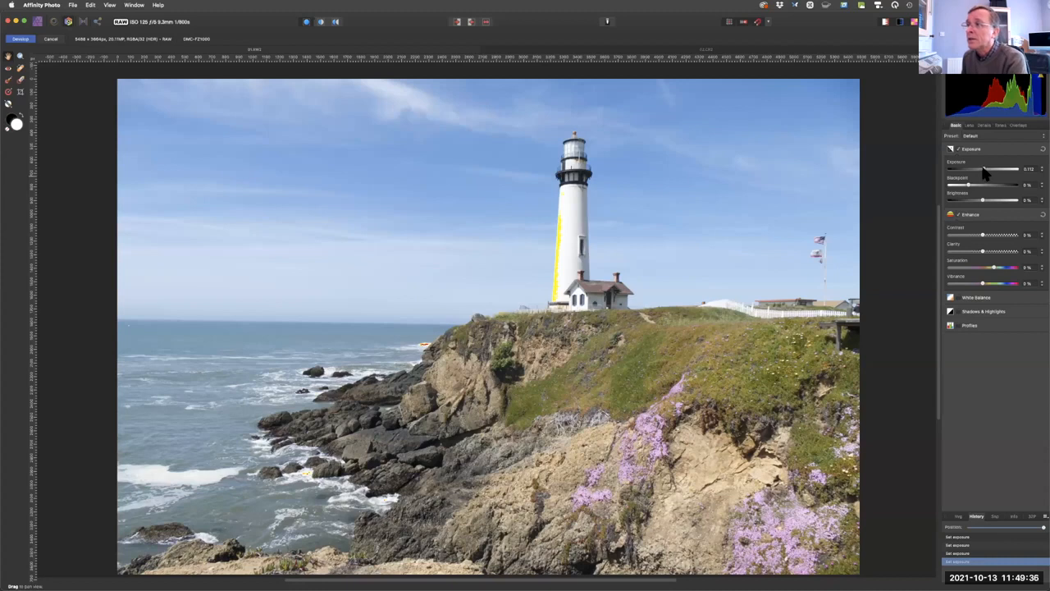
left_click_drag(986, 170, 996, 189)
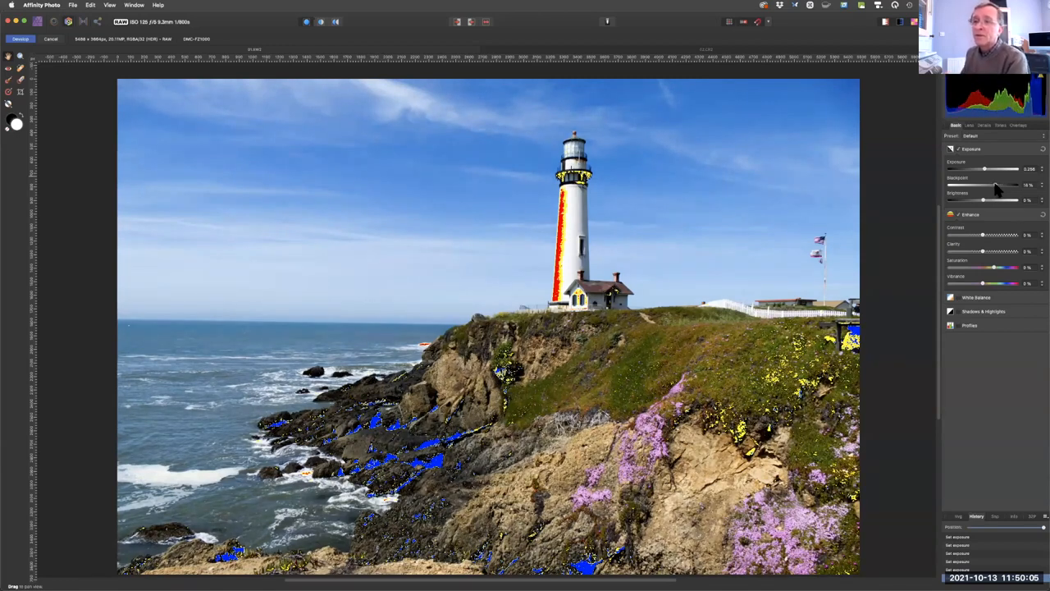
Set the black point to 7% and the brightness to -7%.
left_click_drag(995, 189, 985, 190)
key("0")
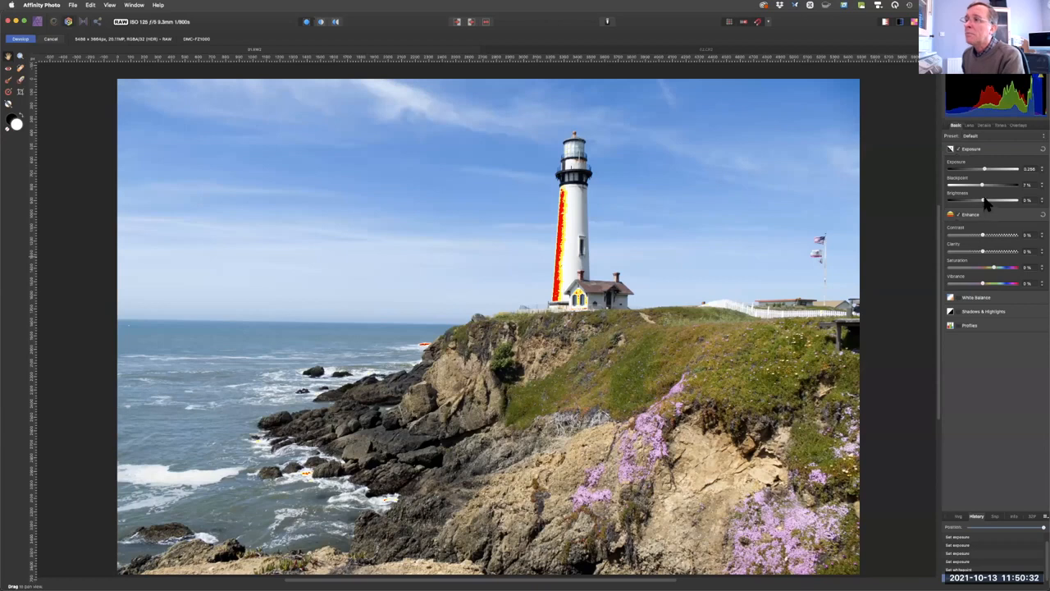
left_click_drag(980, 203, 972, 210)
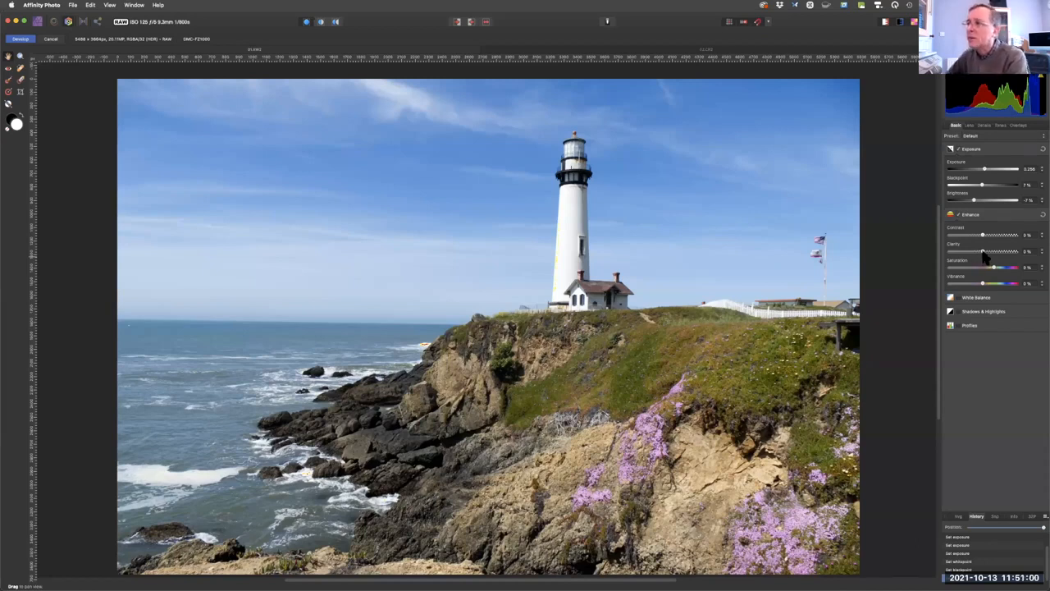
Set the clarity to 21%, and try a lower saturation before returning it to 0%.
left_click_drag(983, 255, 986, 256)
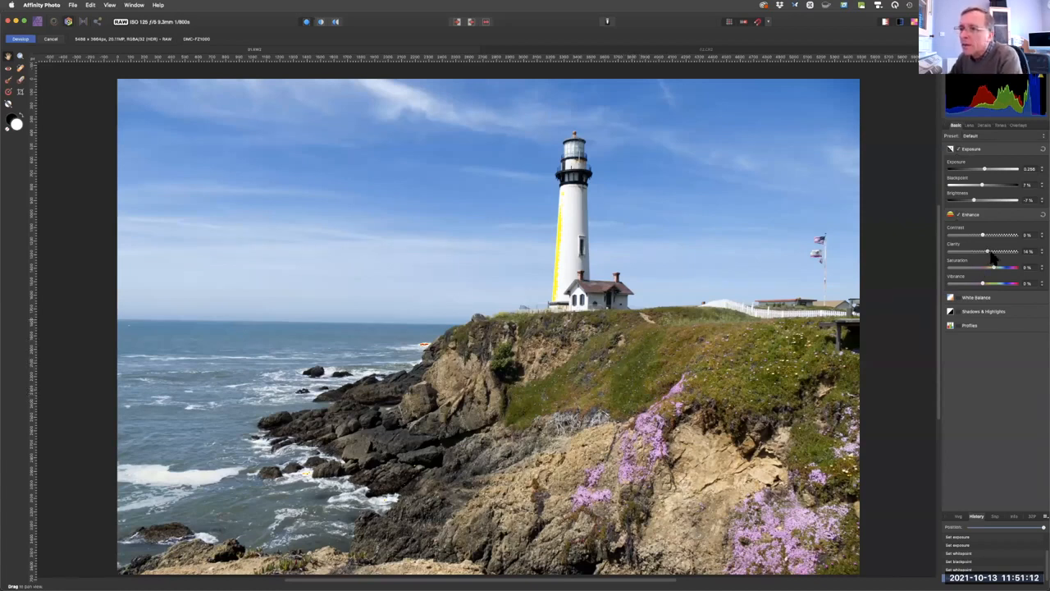
left_click_drag(991, 256, 989, 263)
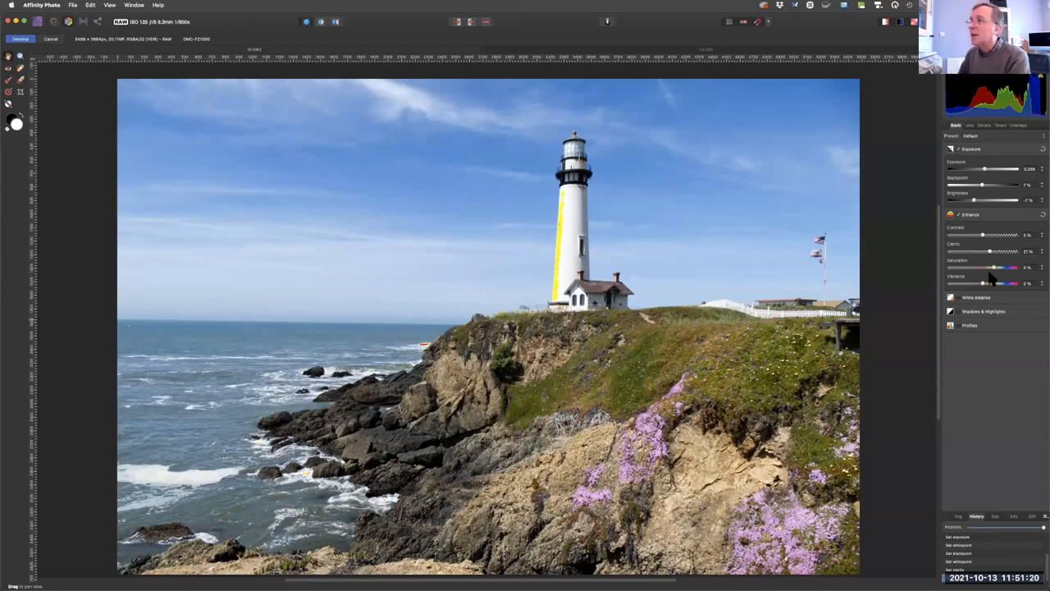
mouse_move(994, 271)
left_mouse_down()
mouse_move(1018, 267)
mouse_move(935, 267)
mouse_move(986, 271)
left_mouse_up()
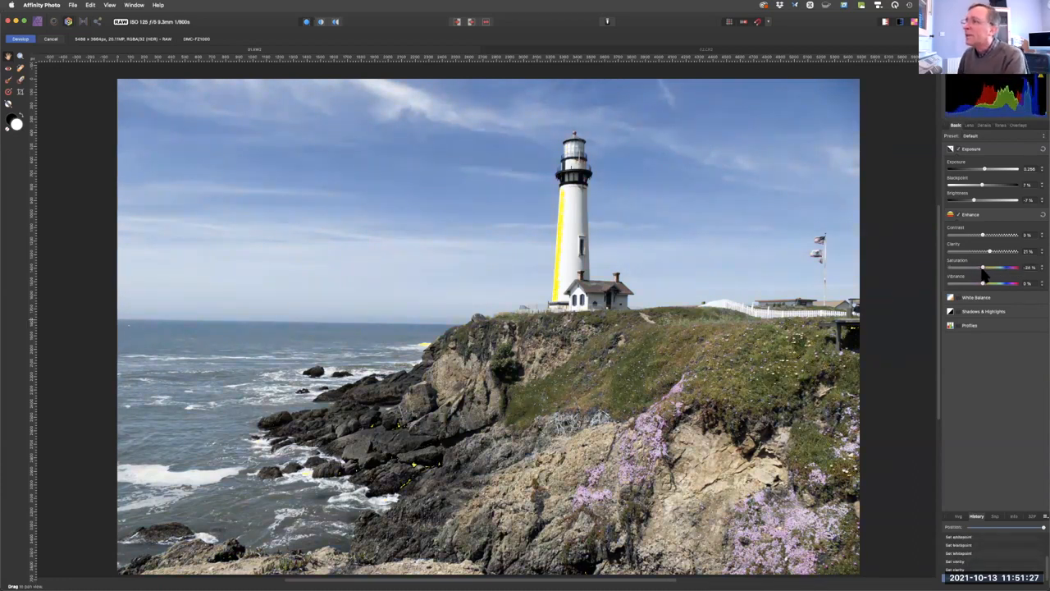
left_click_drag(984, 273, 992, 275)
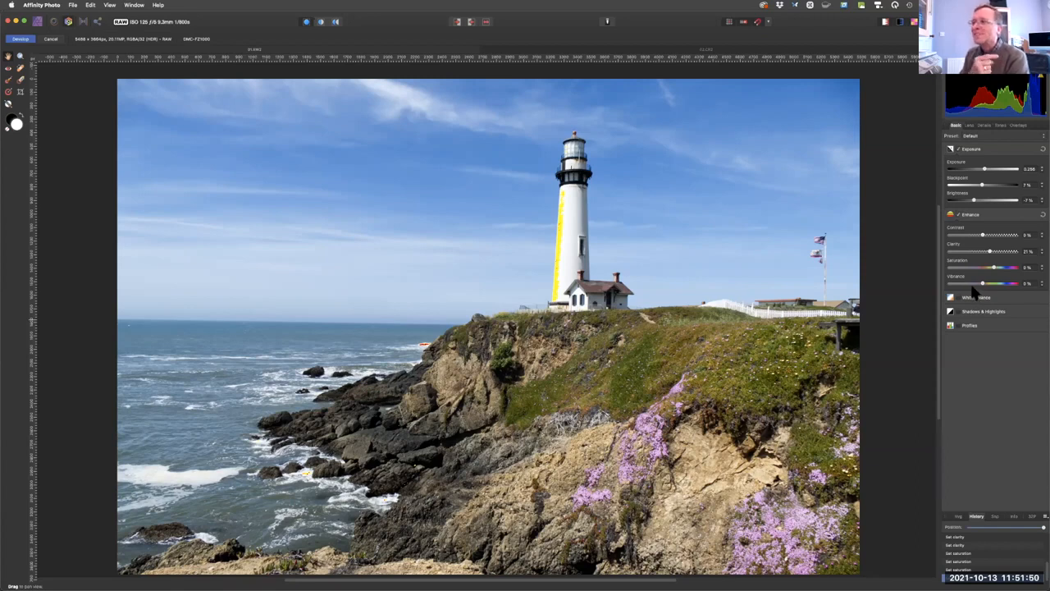
Enable the White Balance, Shadows & Highlights and Profiles adjustments, trying a shadows boost and returning it to 0%.
left_click(957, 297)
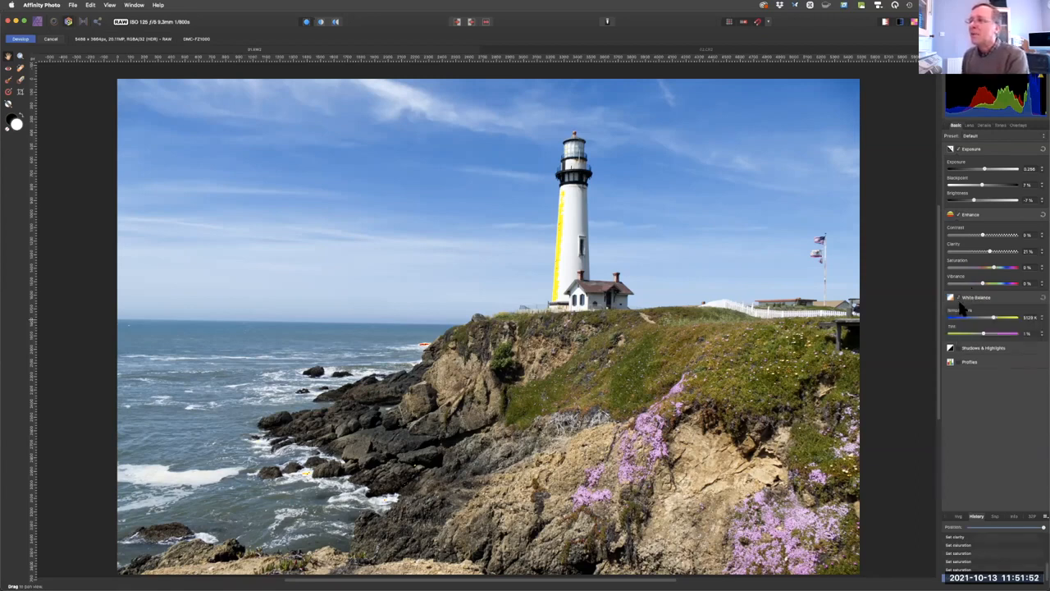
left_click(958, 349)
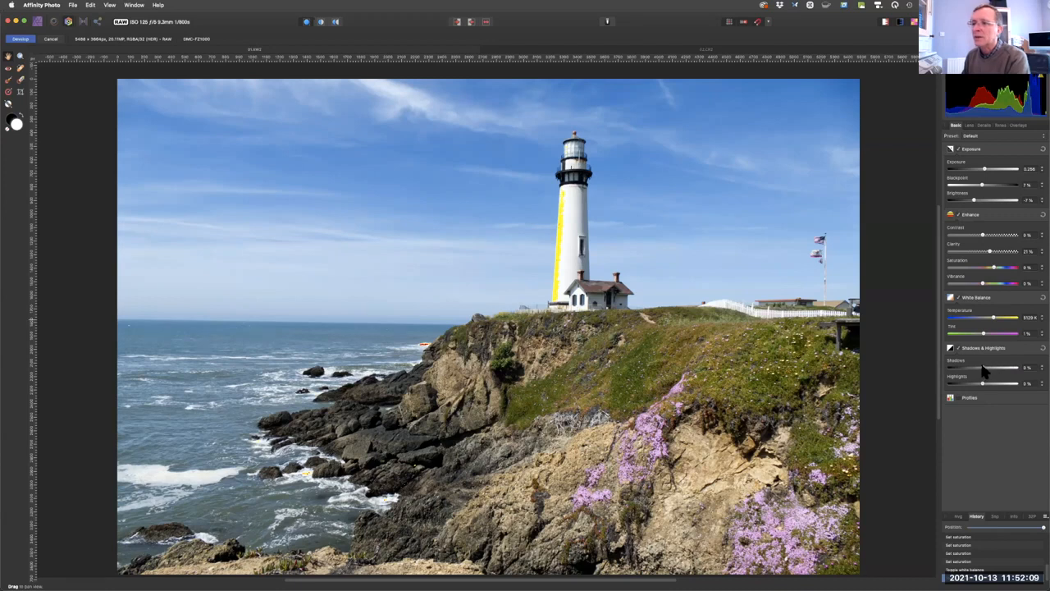
mouse_move(984, 371)
left_mouse_down()
mouse_move(997, 369)
mouse_move(985, 375)
left_mouse_up()
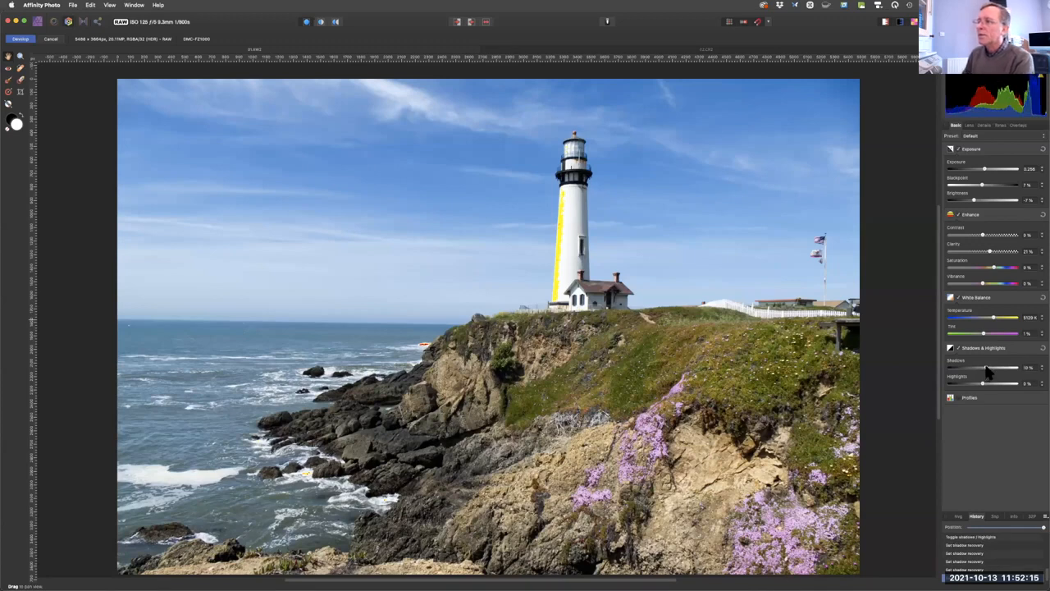
left_click_drag(987, 371, 983, 374)
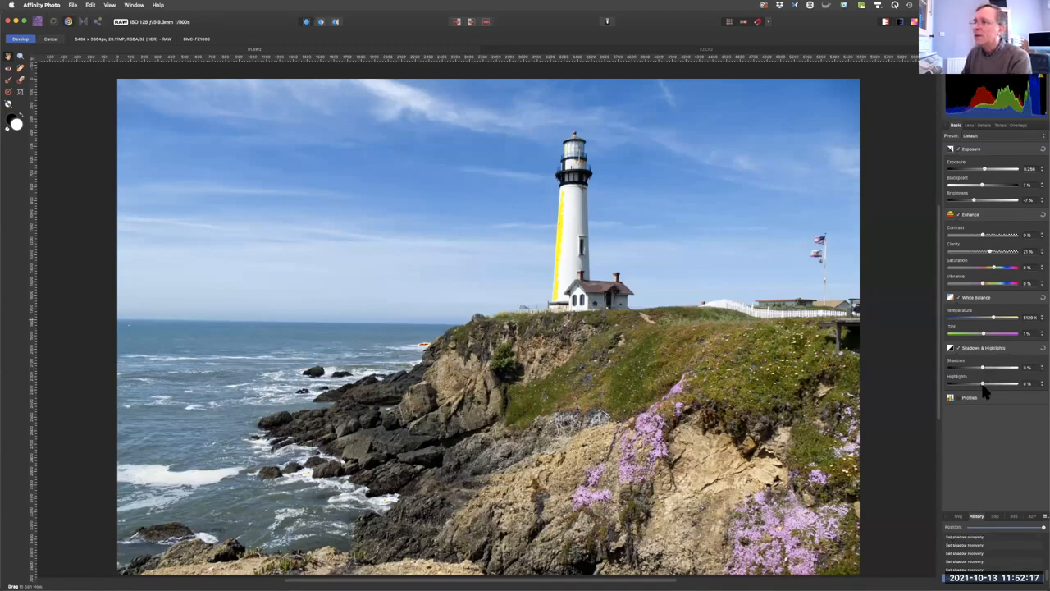
left_click(957, 398)
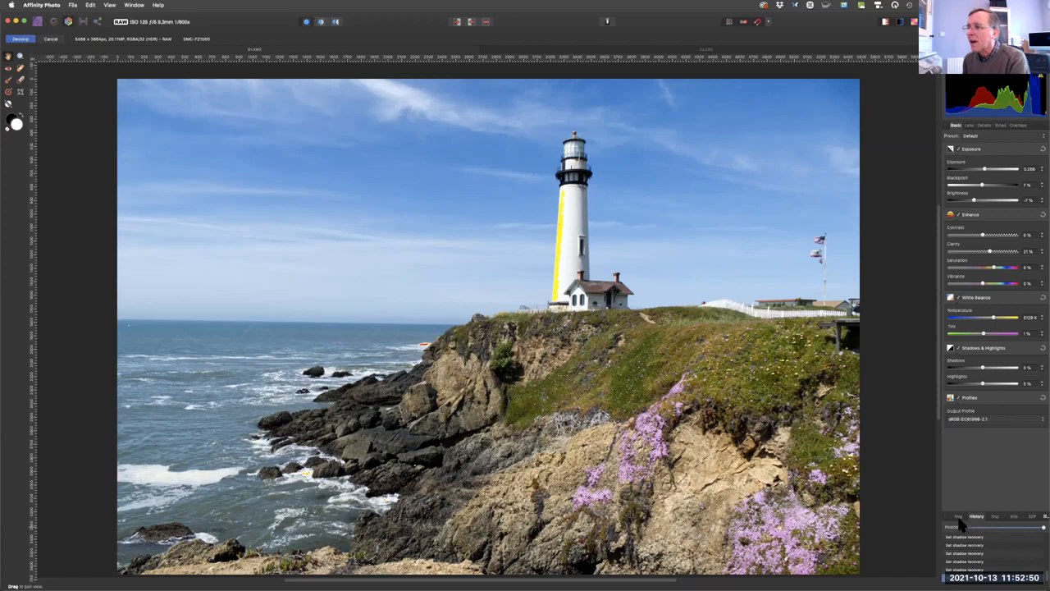
Look at the 32-bit preview settings and the colour info readings, and return to the edit history.
left_click(1032, 515)
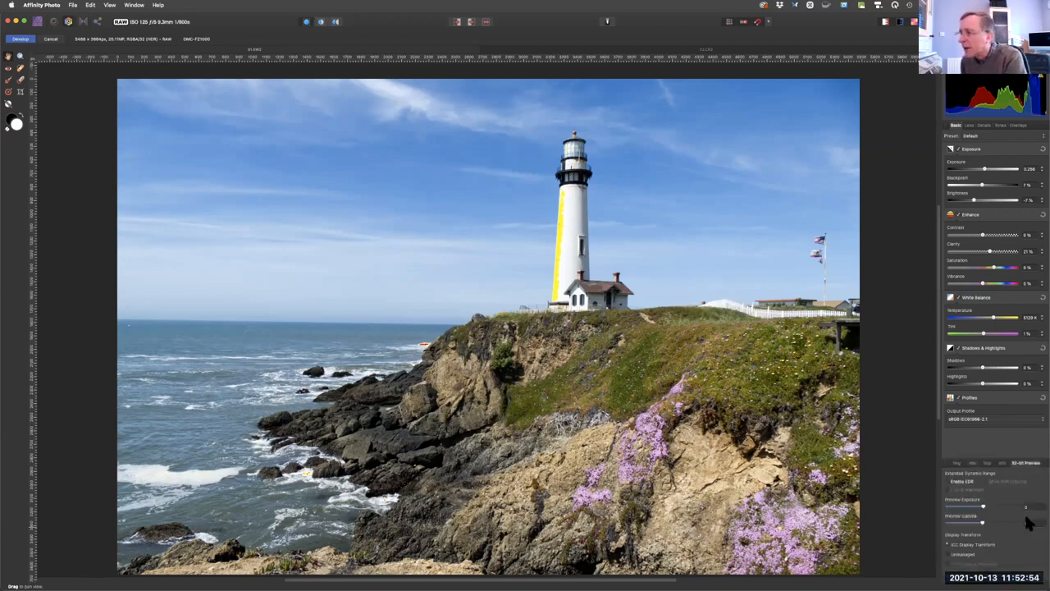
left_click(1000, 464)
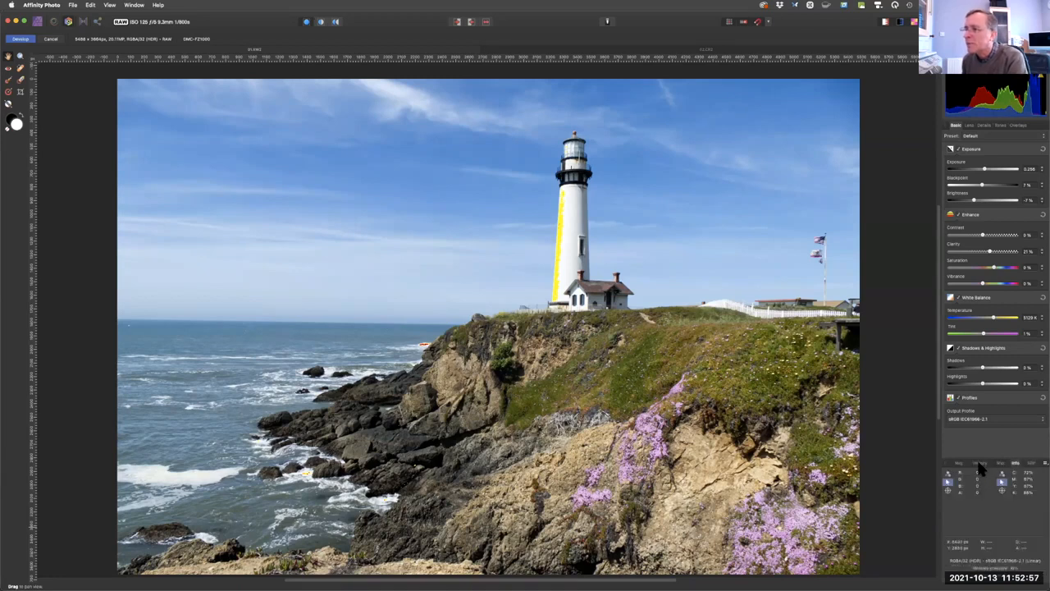
left_click(978, 464)
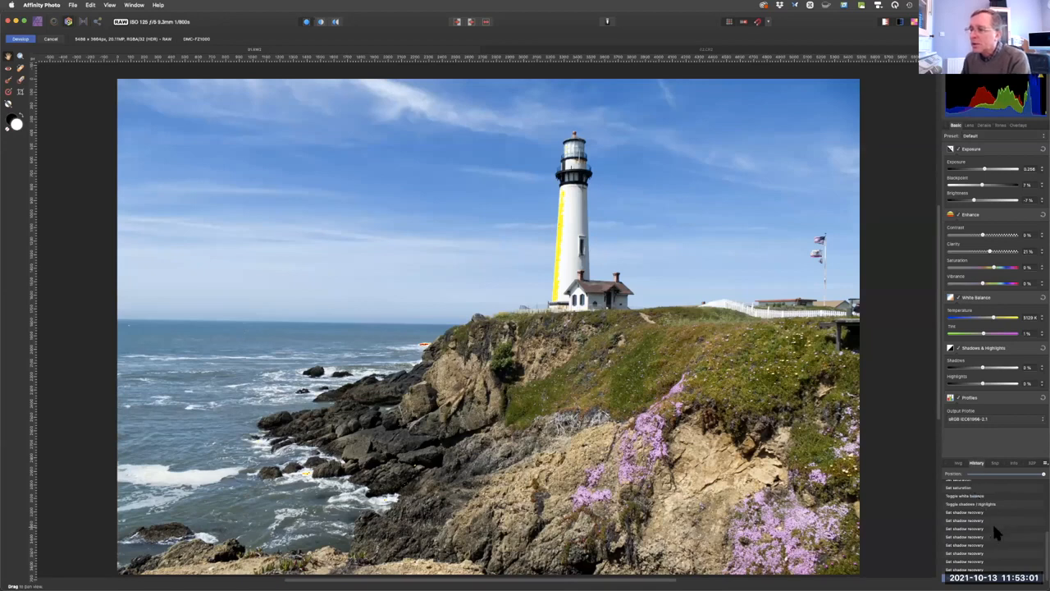
Step back through the earlier shadow recovery states in the edit history and restore the latest state.
left_click(1044, 484)
left_click_drag(1038, 477, 1040, 548)
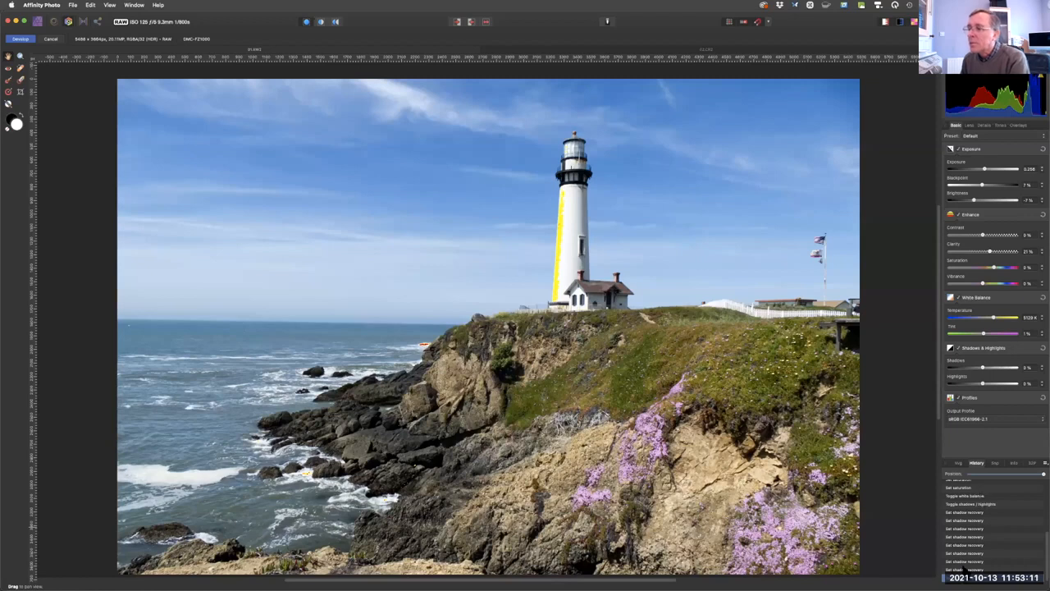
left_click(1040, 475)
mouse_move(1041, 478)
left_mouse_down()
mouse_move(1003, 484)
mouse_move(1044, 484)
left_mouse_up()
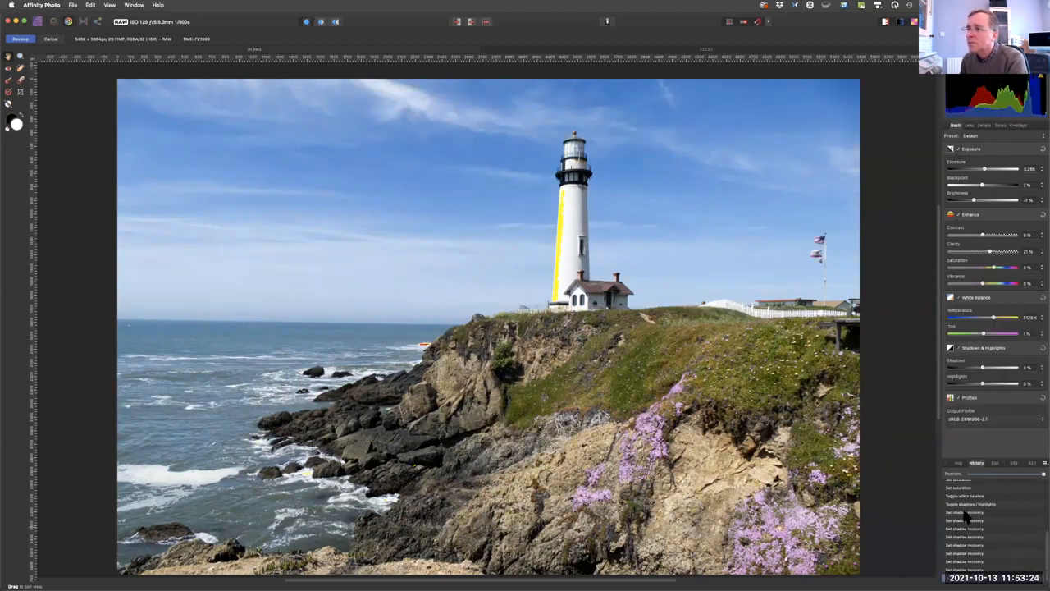
left_click(970, 544)
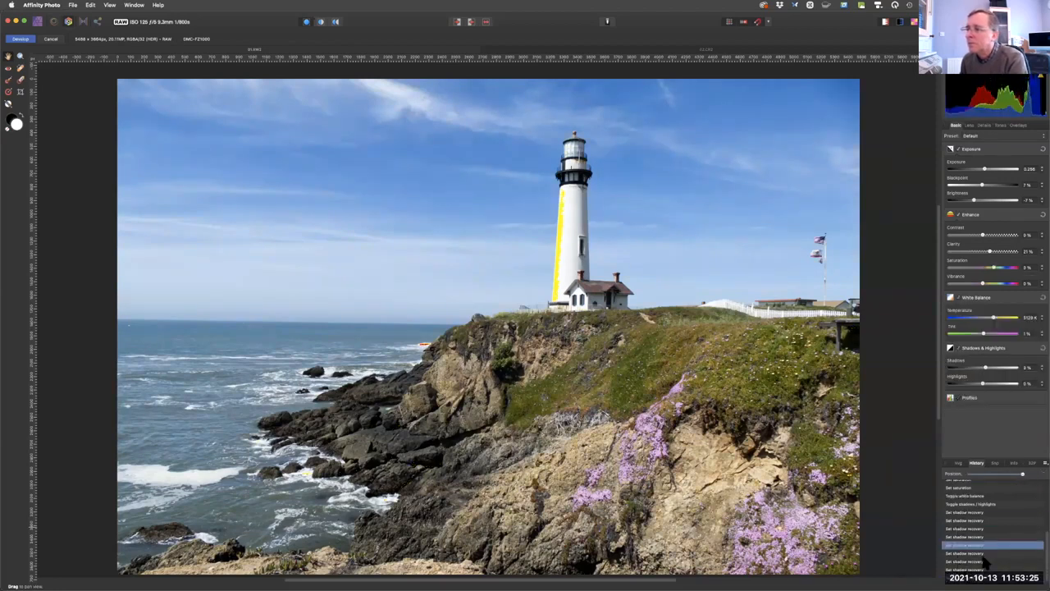
left_click(1038, 558)
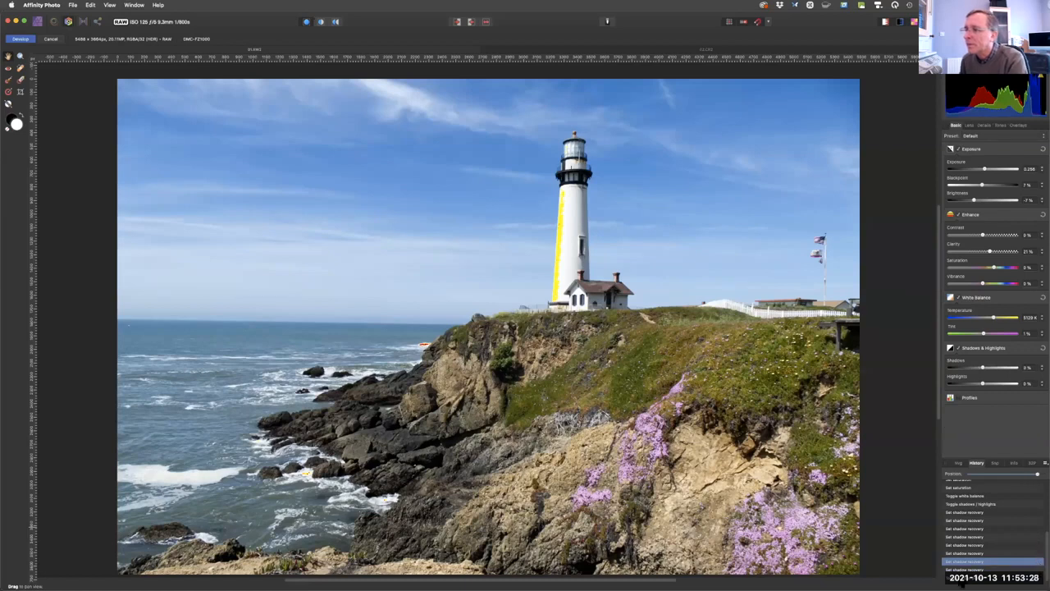
left_click(966, 576)
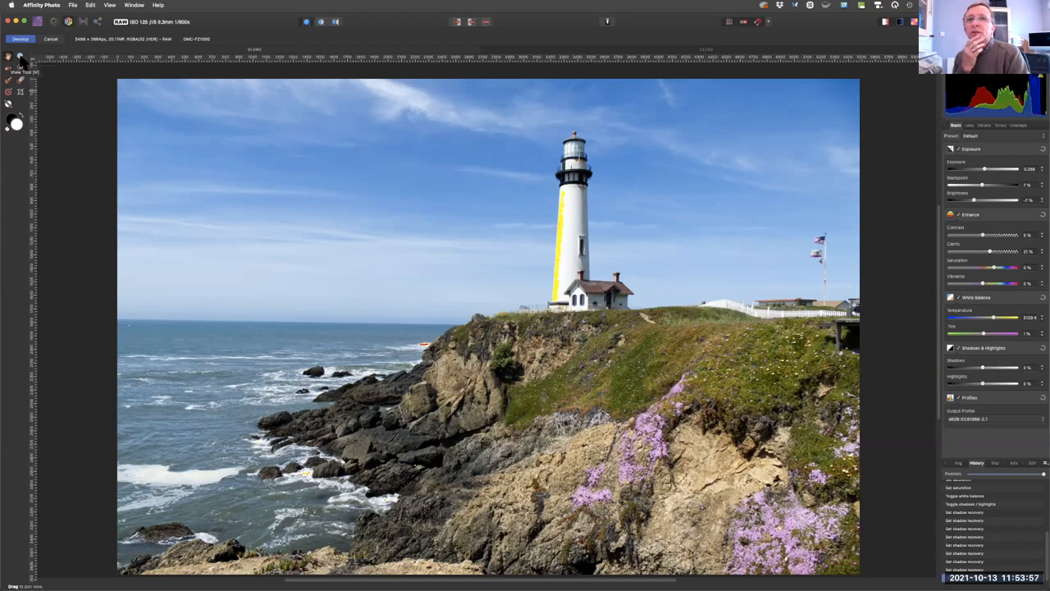
Zoom in on the base of the lighthouse with the Zoom tool.
key("z")
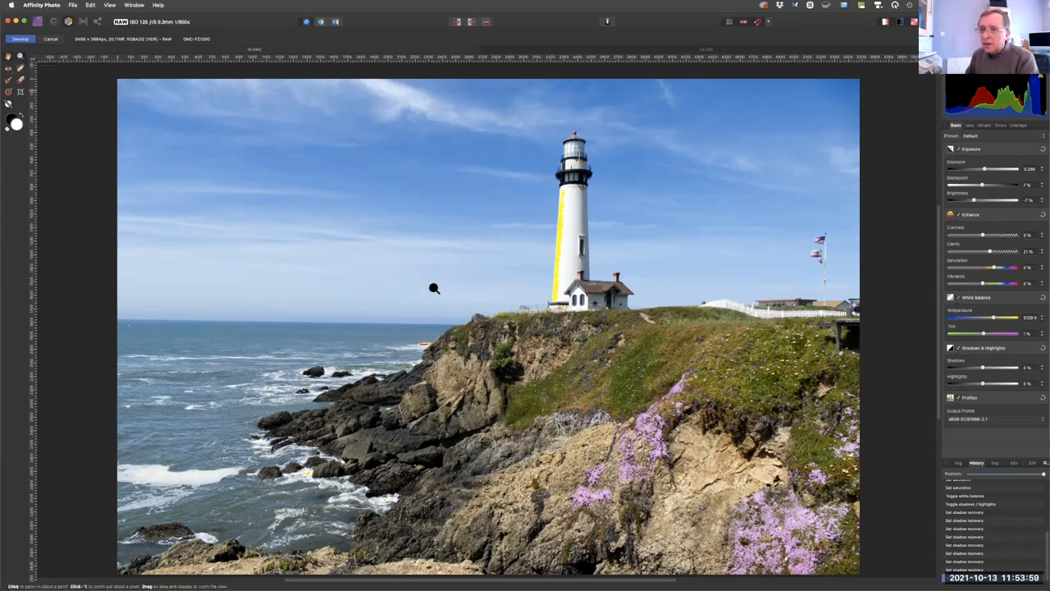
left_click(551, 287)
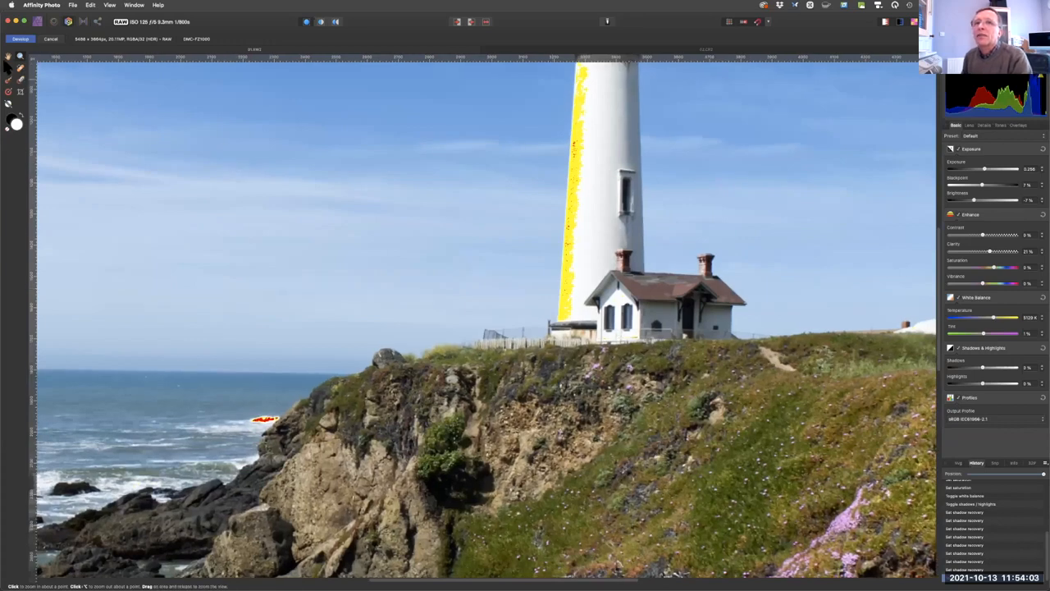
Pan across the cliffs and shoreline rocks at close range and fit the whole photo back in view.
key("space")
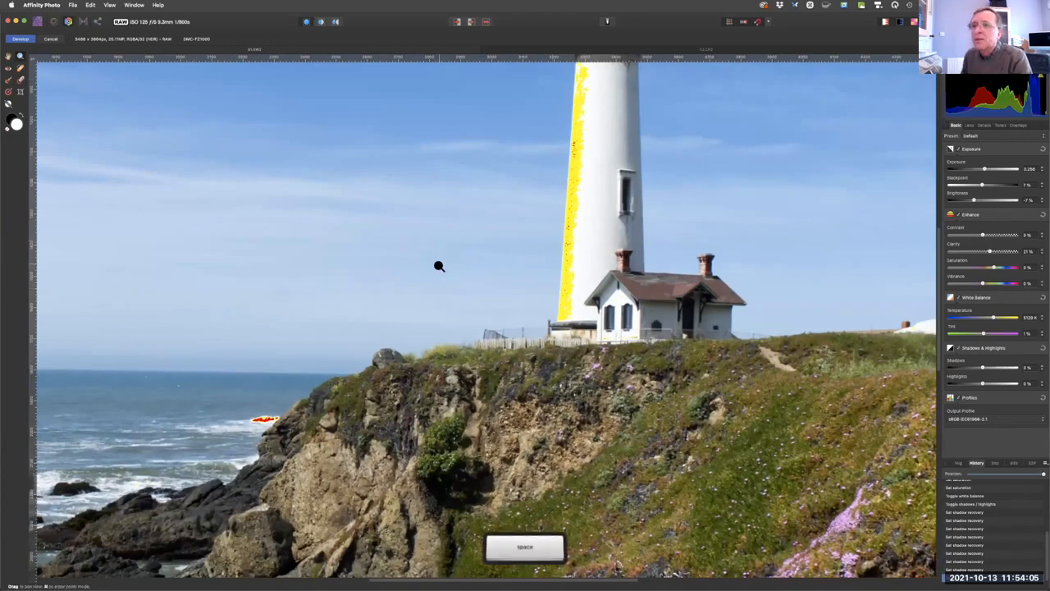
left_click_drag(468, 273, 644, 238)
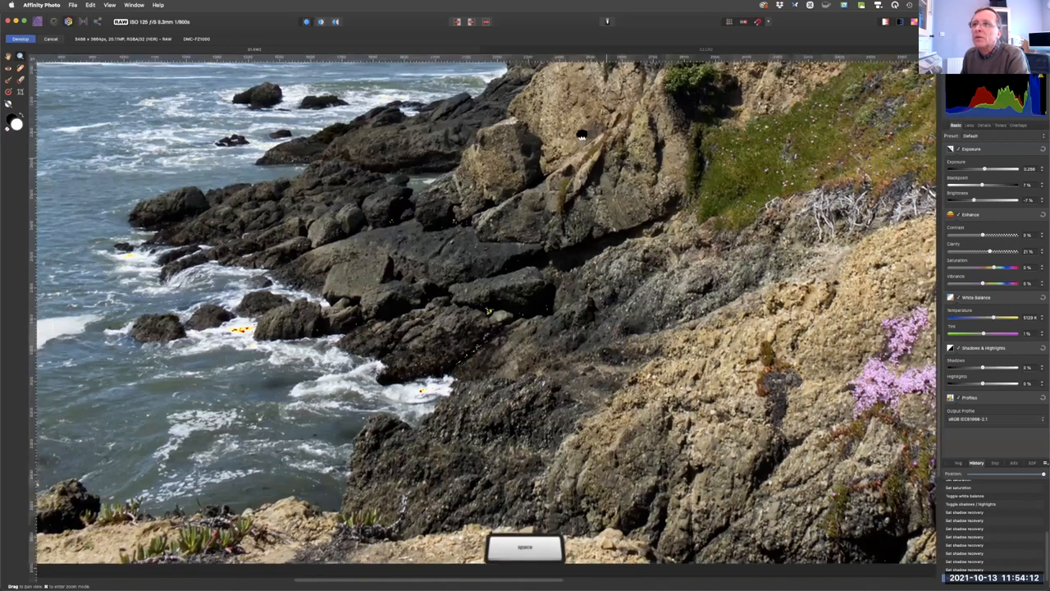
left_click_drag(515, 314, 523, 278)
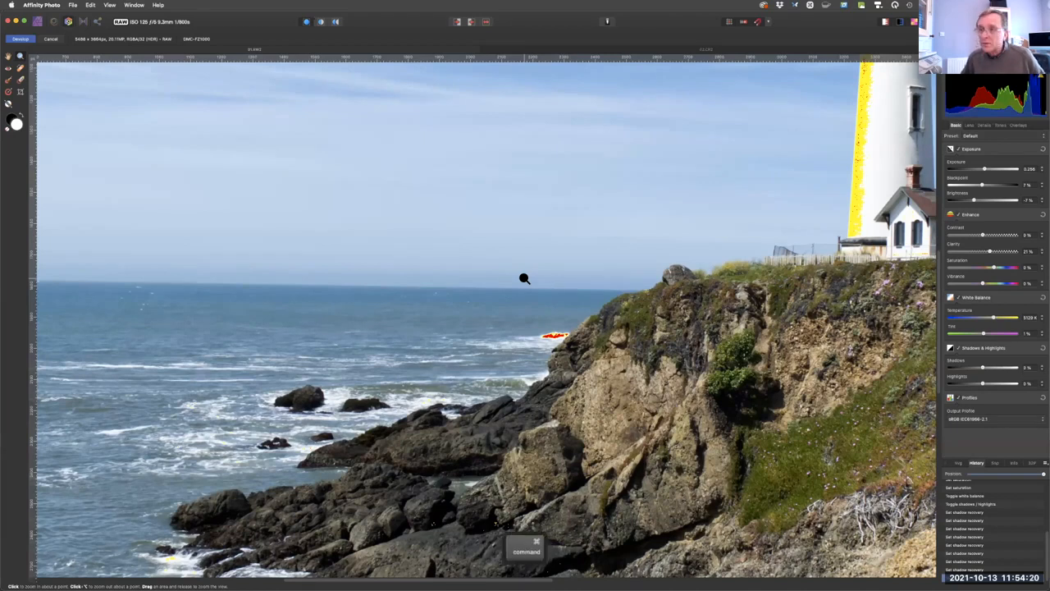
key("super+0")
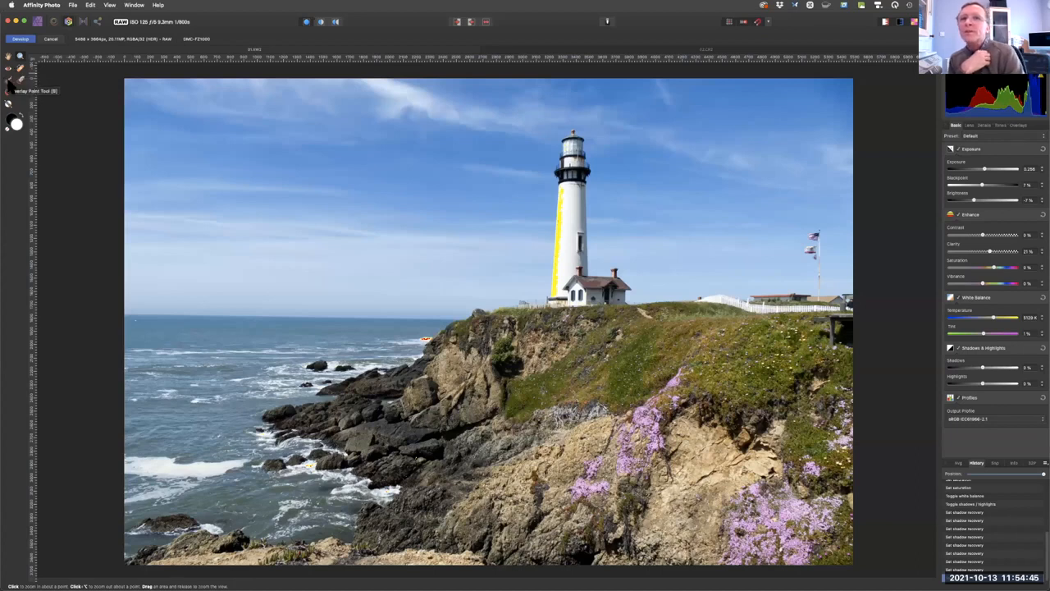
Activate the Overlay Paint tool and try smaller and larger brush sizes, ending at about 263 px.
left_click(9, 83)
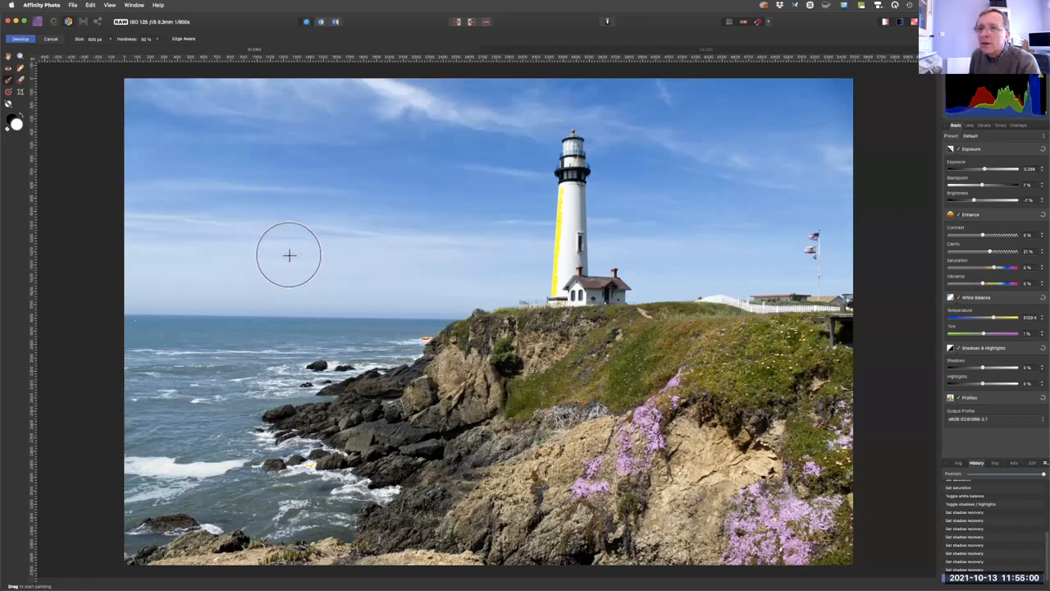
key("[")
key("[")
key("[")
key("[")
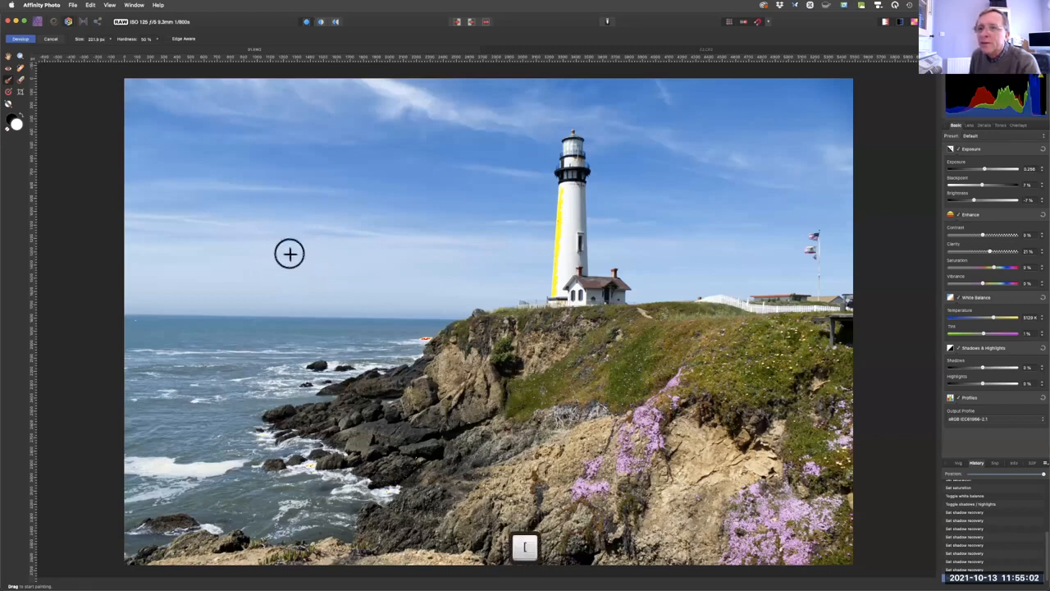
key("[")
key("[")
key("[")
key("[")
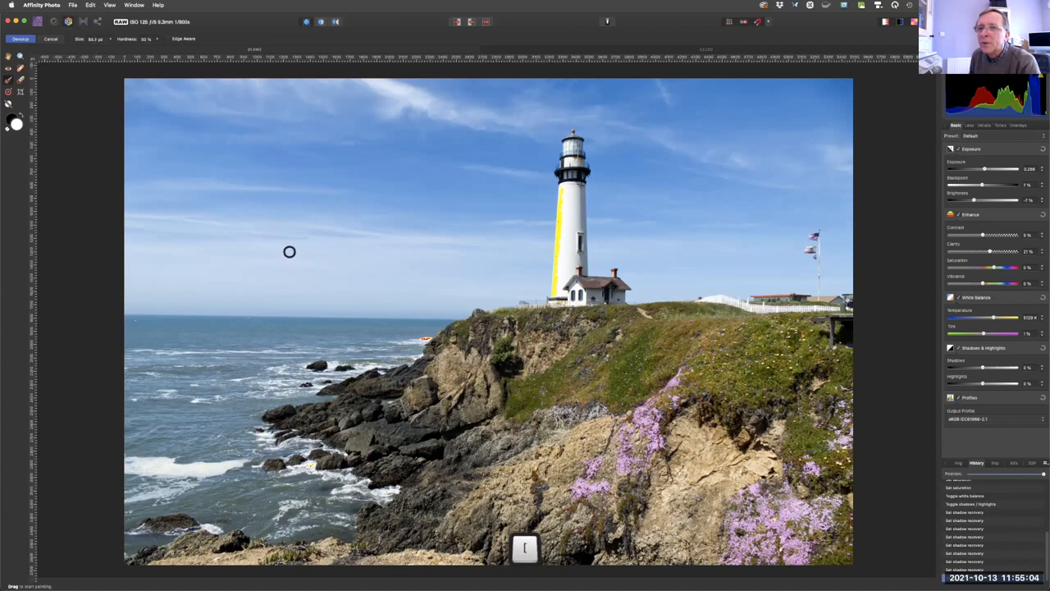
key("bracketright")
key("bracketright")
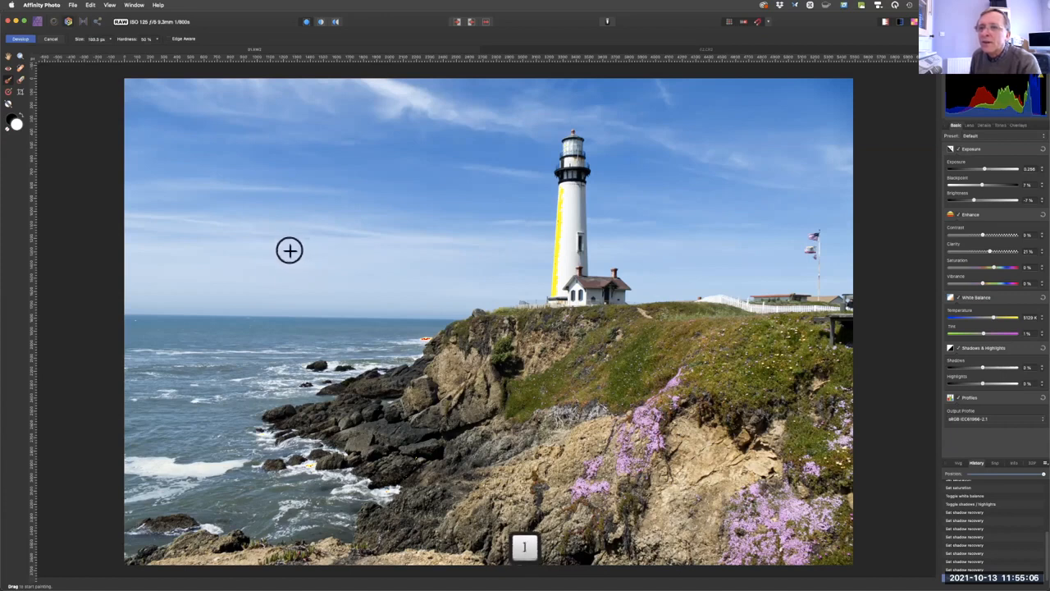
key("bracketright")
key("bracketright")
key("bracketright")
key("bracketright")
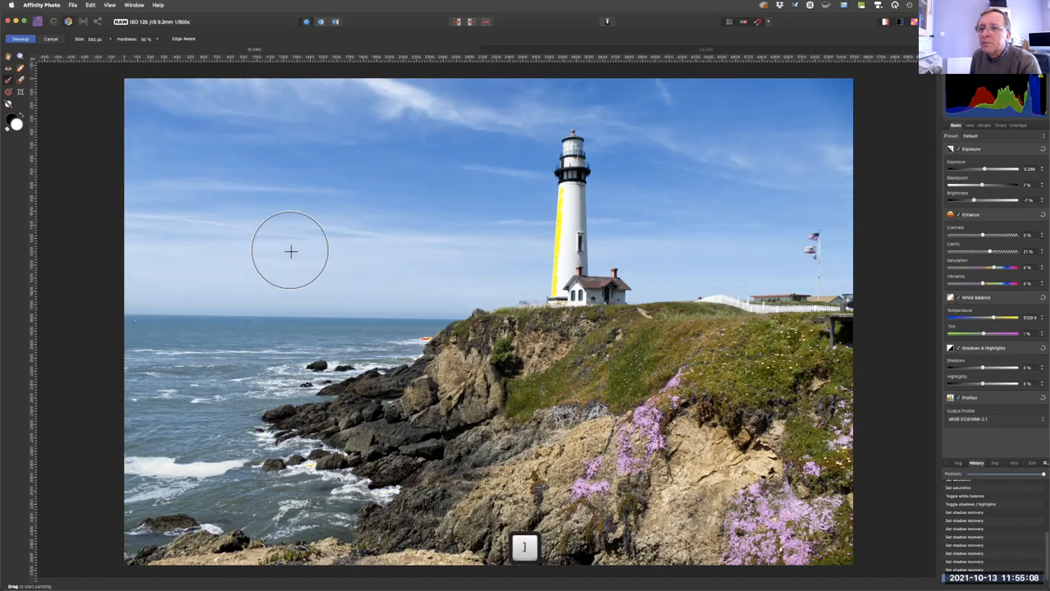
key("bracketleft")
key("bracketleft")
key("bracketleft")
key("bracketleft")
key("bracketleft")
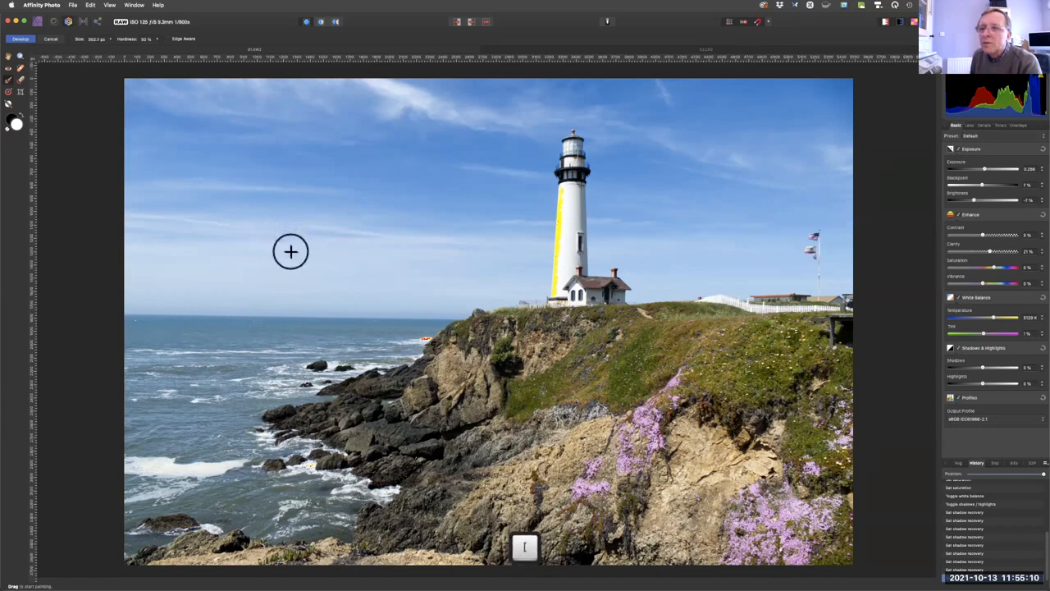
Paint an overlay over the dark shoreline rocks, reducing the brush size to about 72 px for the narrow outcrops.
key("space")
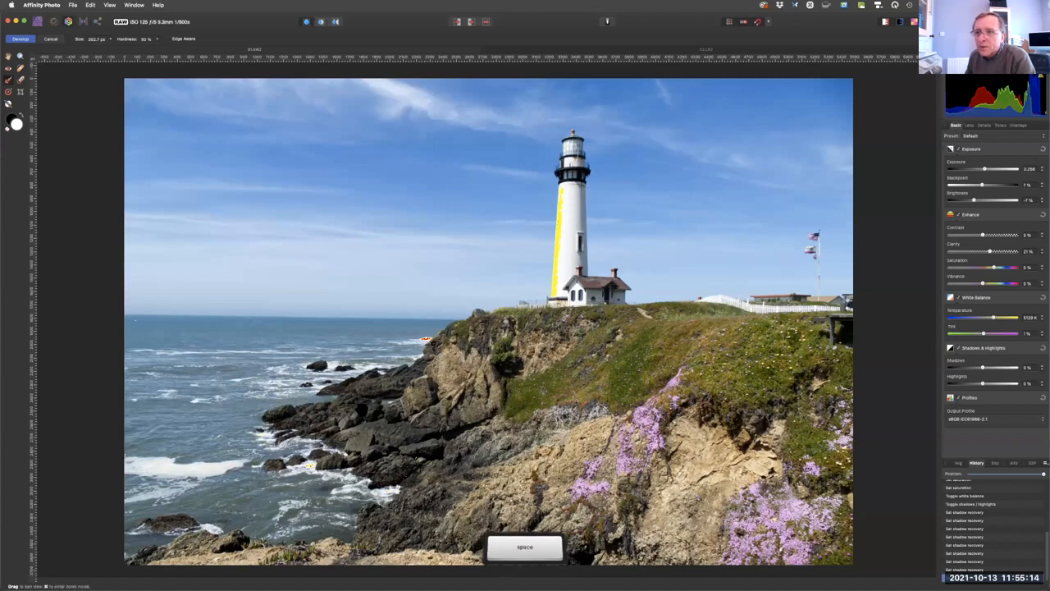
left_click_drag(418, 446, 677, 103)
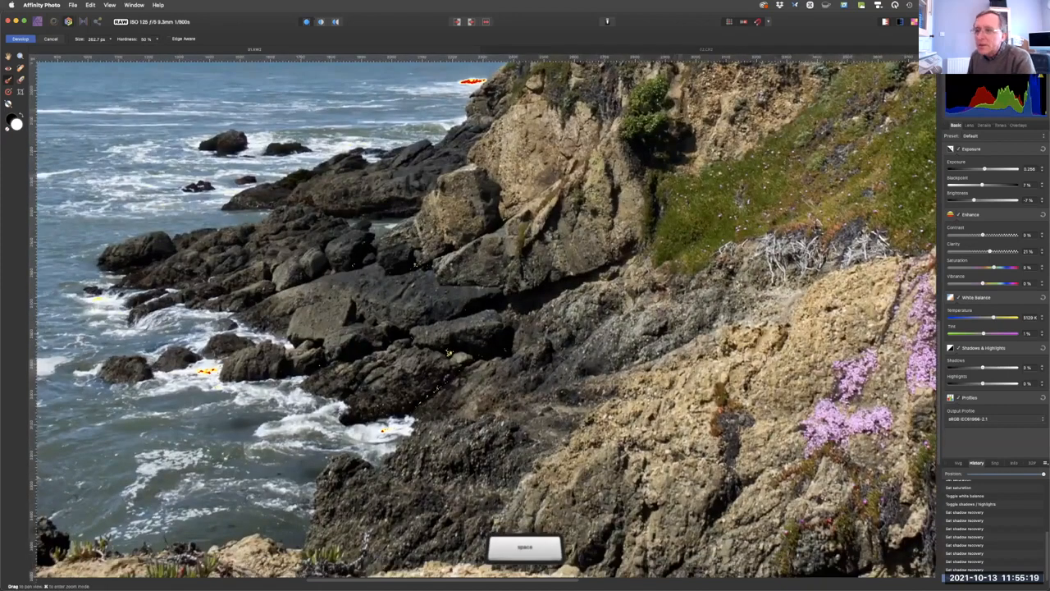
mouse_move(417, 291)
left_mouse_down()
mouse_move(460, 267)
mouse_move(387, 255)
mouse_move(442, 162)
mouse_move(300, 241)
mouse_move(504, 305)
mouse_move(527, 340)
mouse_move(559, 355)
mouse_move(621, 300)
mouse_move(605, 320)
mouse_move(663, 323)
mouse_move(630, 377)
mouse_move(565, 399)
mouse_move(490, 504)
mouse_move(449, 512)
mouse_move(397, 487)
mouse_move(379, 493)
mouse_move(399, 457)
mouse_move(435, 450)
mouse_move(489, 369)
mouse_move(398, 390)
mouse_move(386, 355)
mouse_move(308, 349)
mouse_move(287, 337)
mouse_move(300, 287)
mouse_move(259, 250)
mouse_move(218, 240)
mouse_move(182, 250)
mouse_move(164, 238)
mouse_move(208, 219)
left_mouse_up()
key("bracketleft")
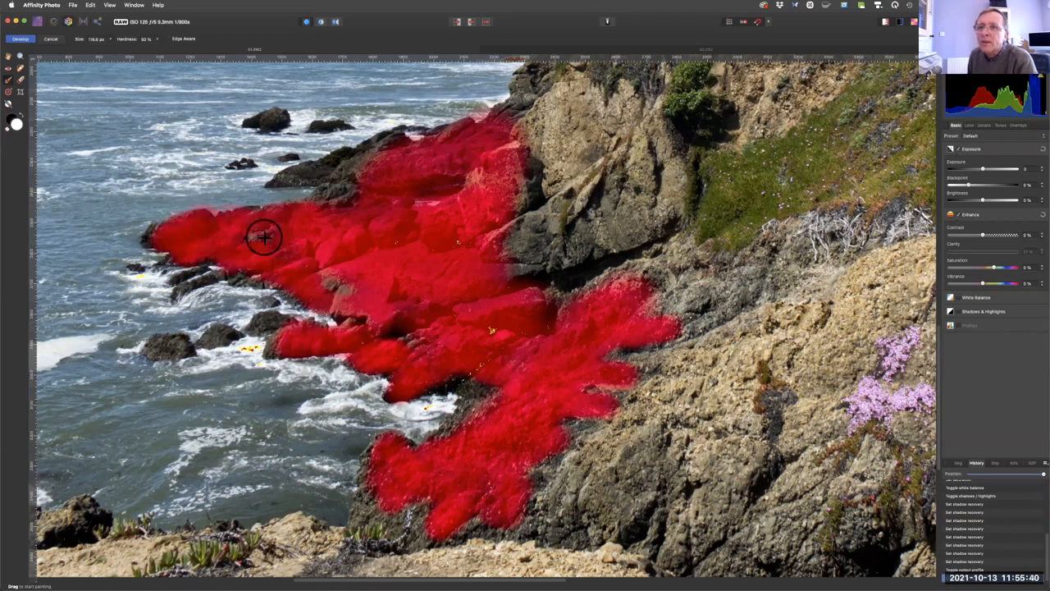
key("bracketleft")
mouse_move(328, 199)
left_mouse_down()
mouse_move(350, 169)
mouse_move(284, 180)
mouse_move(371, 155)
mouse_move(391, 144)
mouse_move(384, 138)
mouse_move(392, 147)
mouse_move(386, 134)
mouse_move(356, 154)
left_mouse_up()
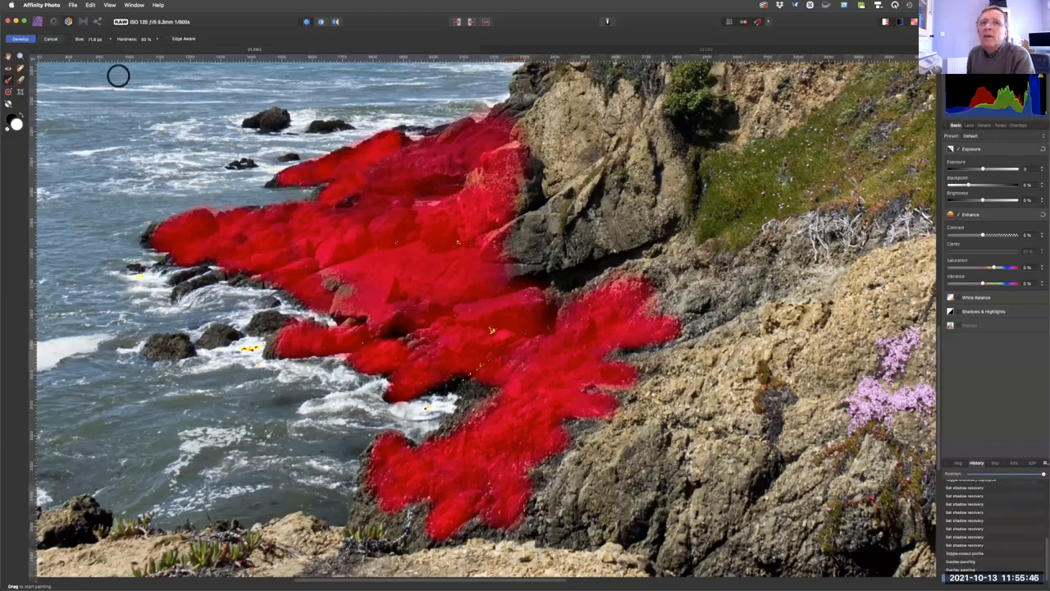
Erase stray parts of the rock overlay with a reduced Overlay Erase brush.
left_click(8, 92)
key("[")
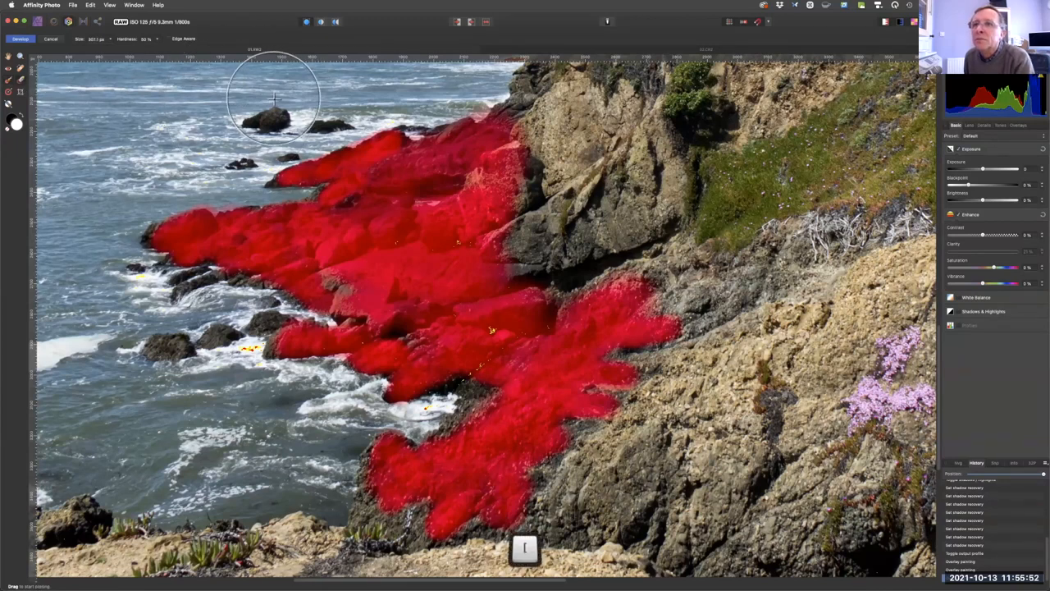
key("[")
key("[")
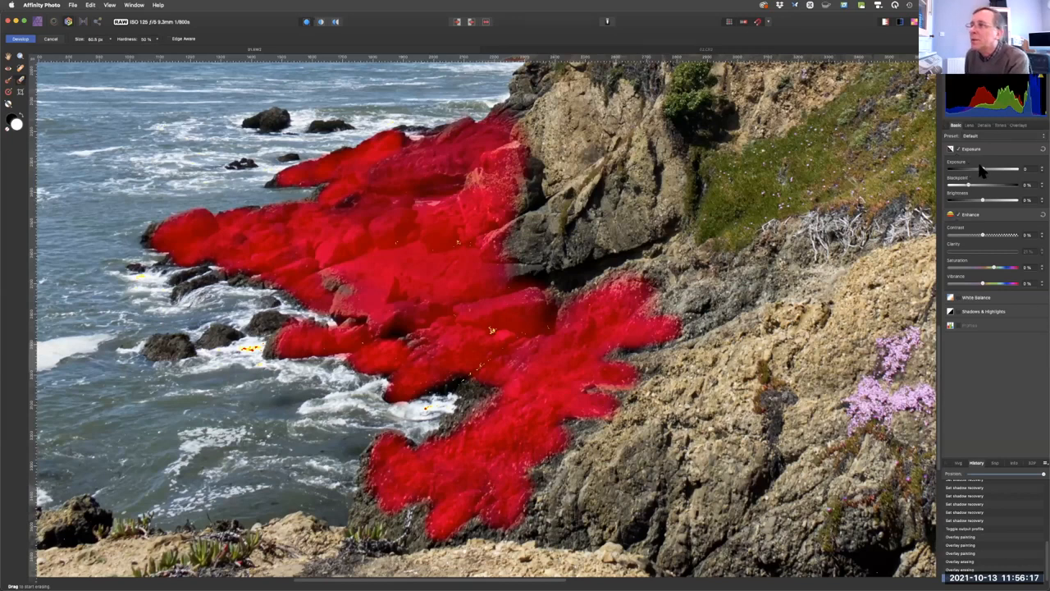
Raise the exposure of the painted rock overlay to about 1.08.
left_click_drag(984, 171, 986, 171)
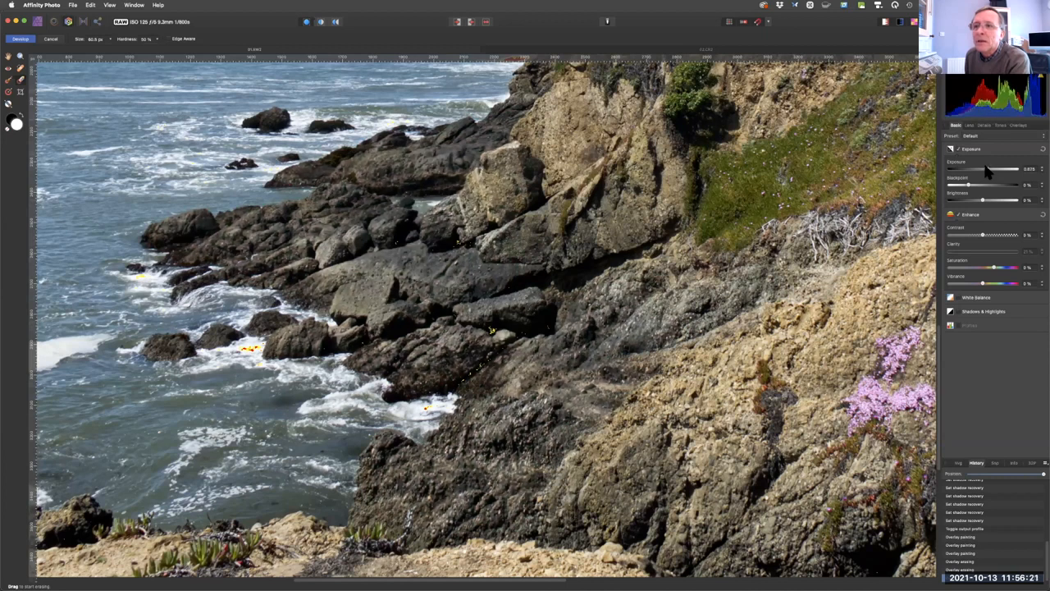
left_click_drag(989, 169, 990, 169)
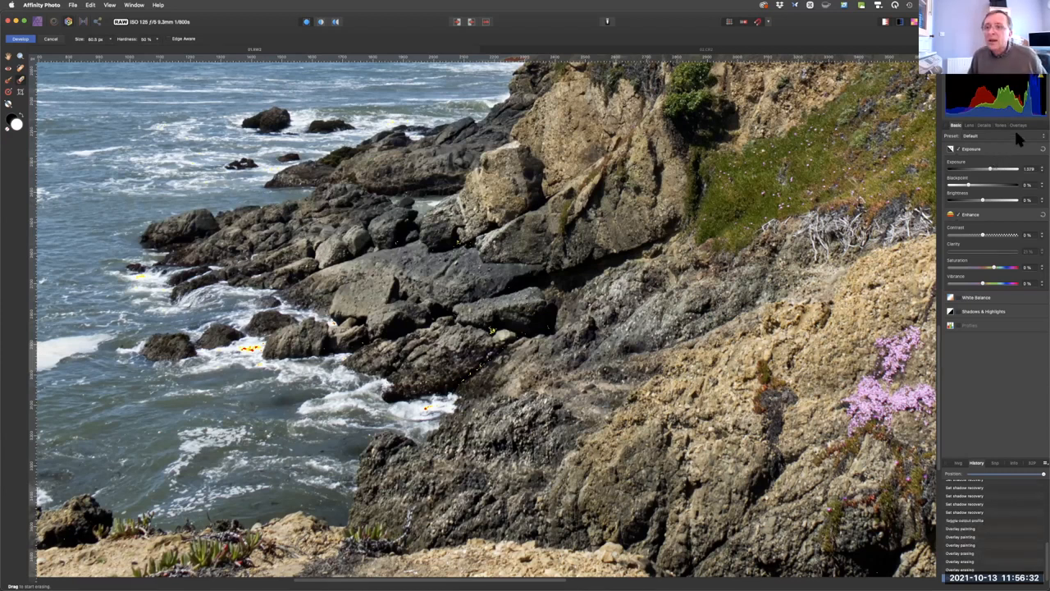
key("super+0")
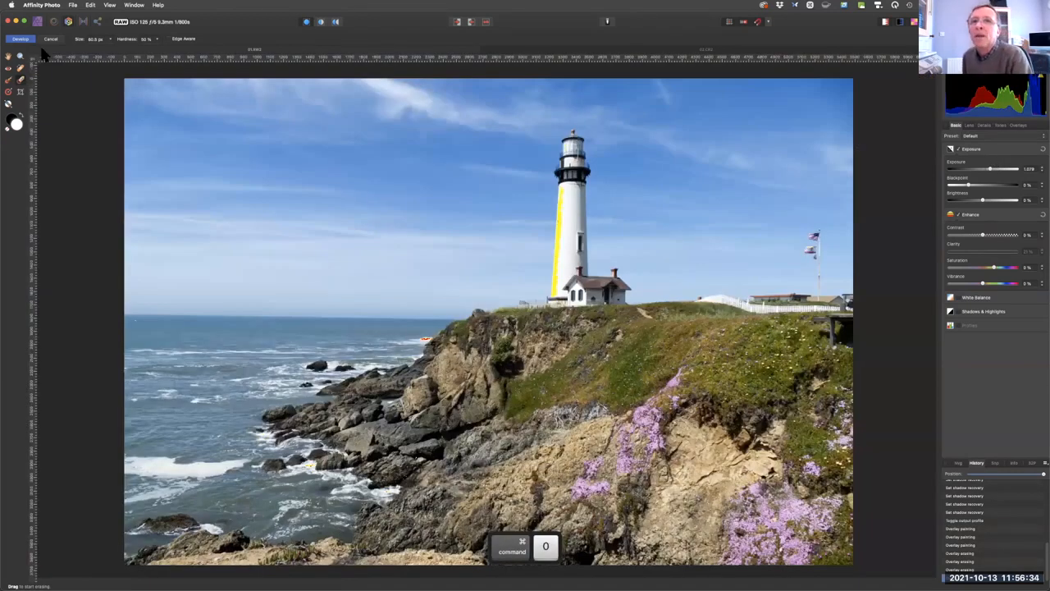
Add a linear overlay gradient running from the upper sky down to just below the horizon and lower its exposure to about -0.5.
left_click(8, 96)
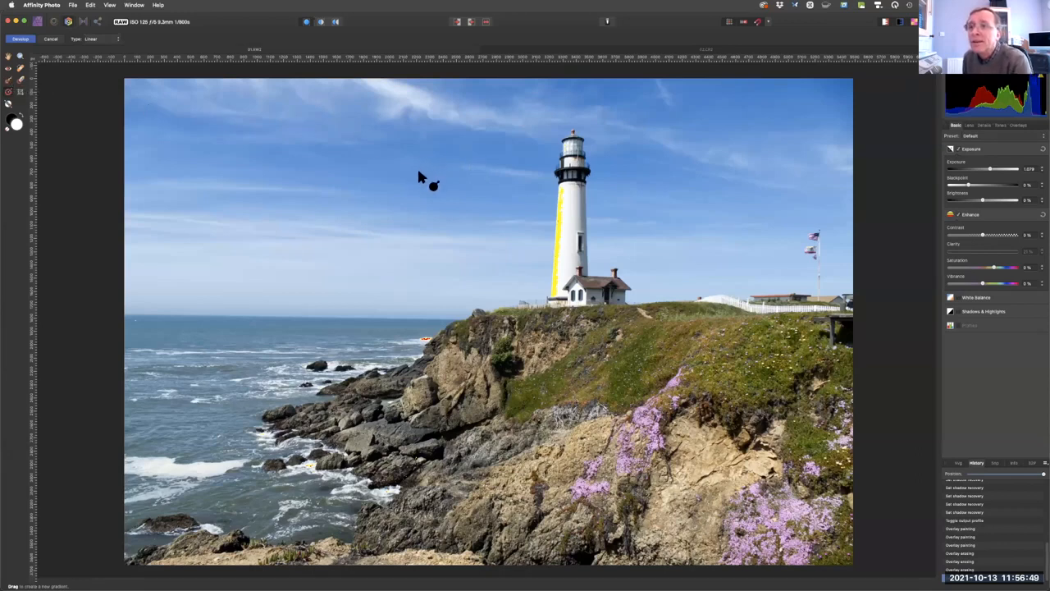
left_click_drag(418, 171, 417, 339)
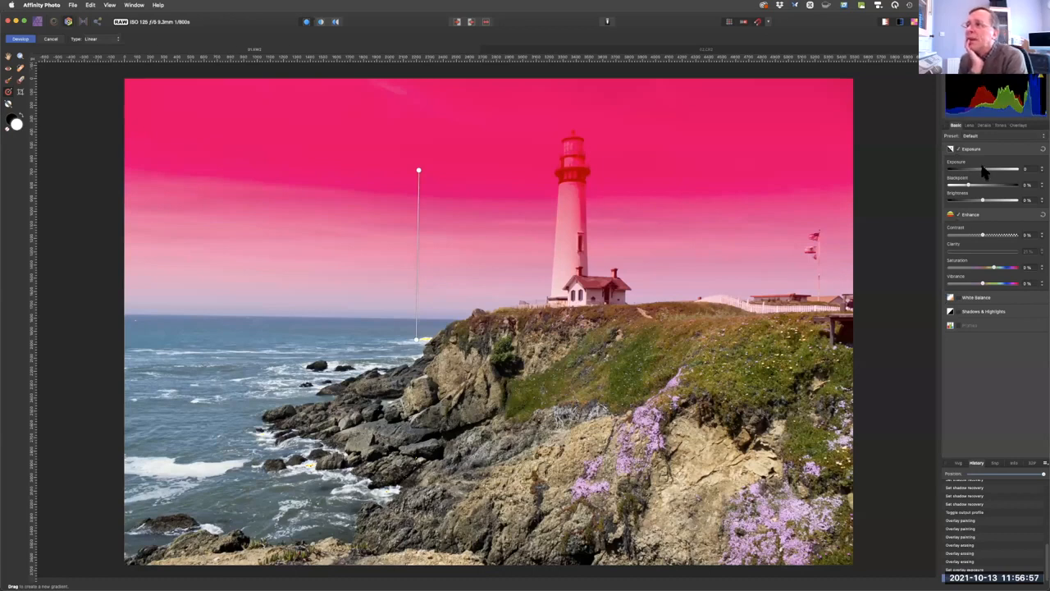
left_click_drag(982, 170, 974, 170)
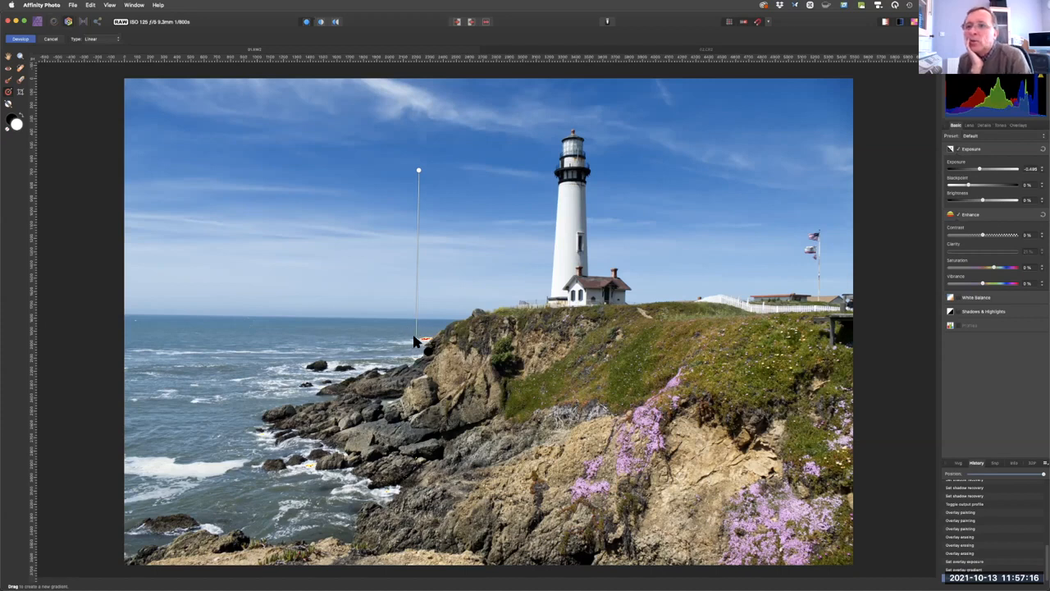
Adjust the sky gradient by raising its lower end above the horizon and moving its start slightly higher.
left_click_drag(416, 335, 419, 284)
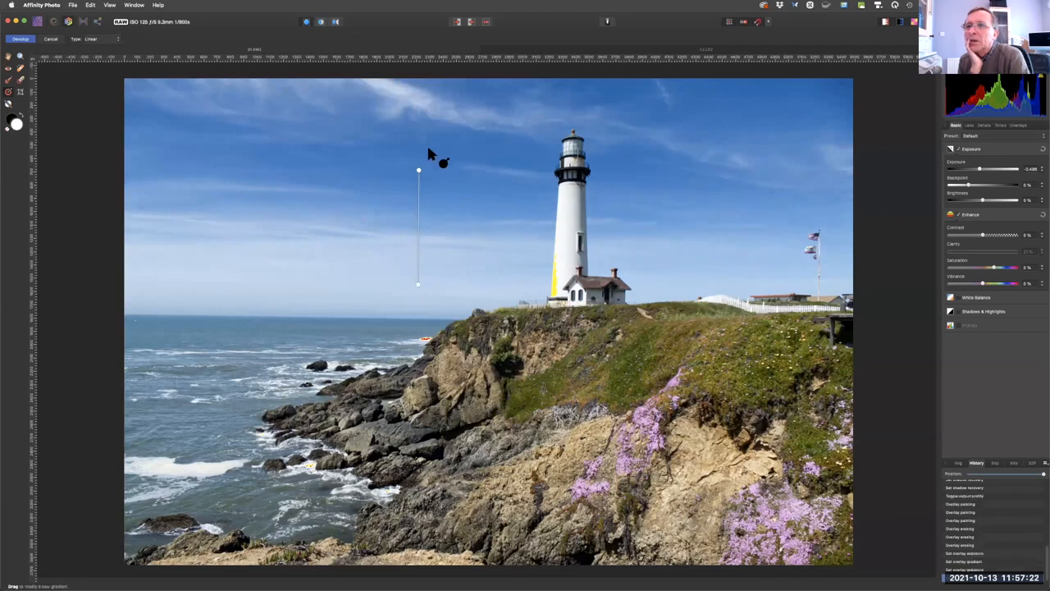
left_click_drag(418, 170, 418, 150)
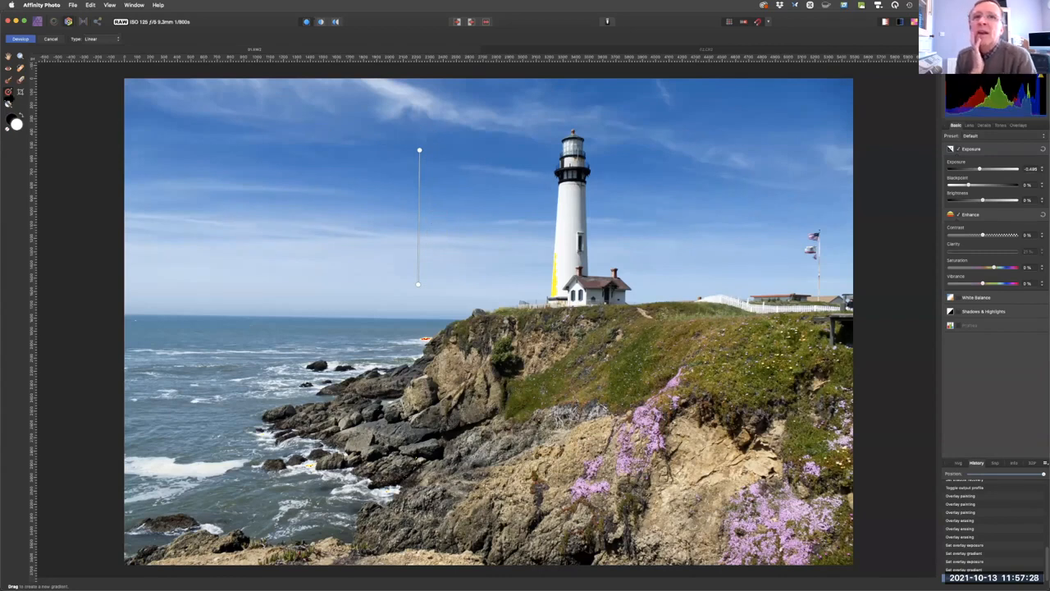
Straighten the lighthouse photo along the sea horizon with the Crop tool.
left_click(20, 91)
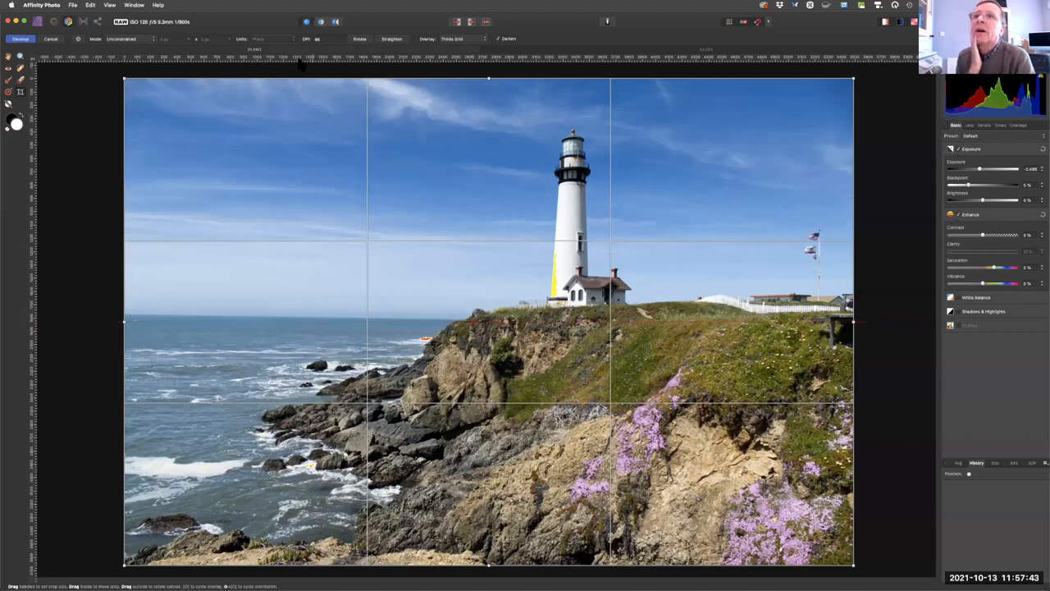
left_click(392, 40)
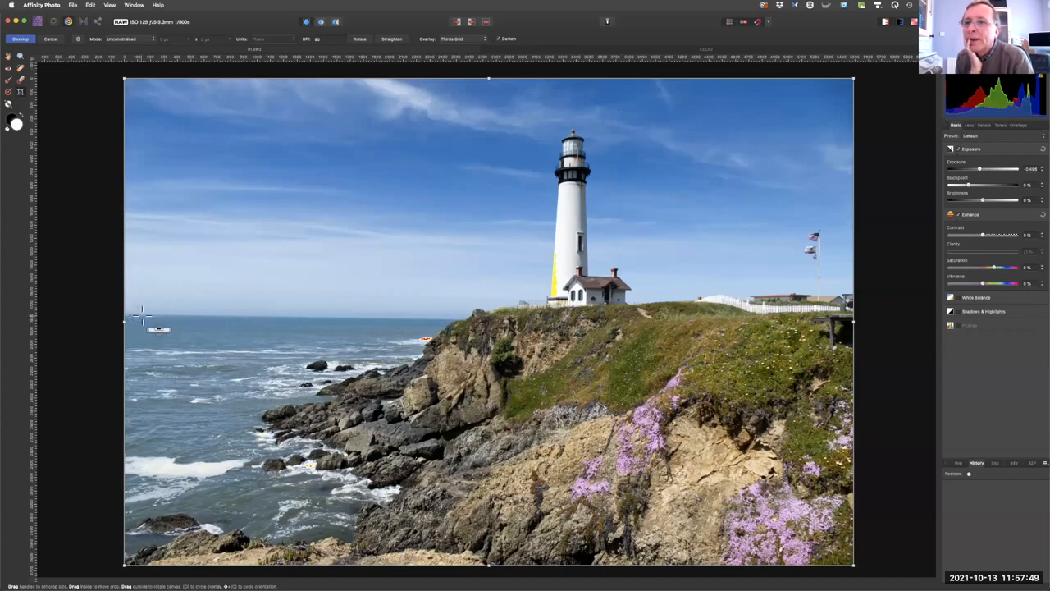
left_click_drag(141, 317, 444, 318)
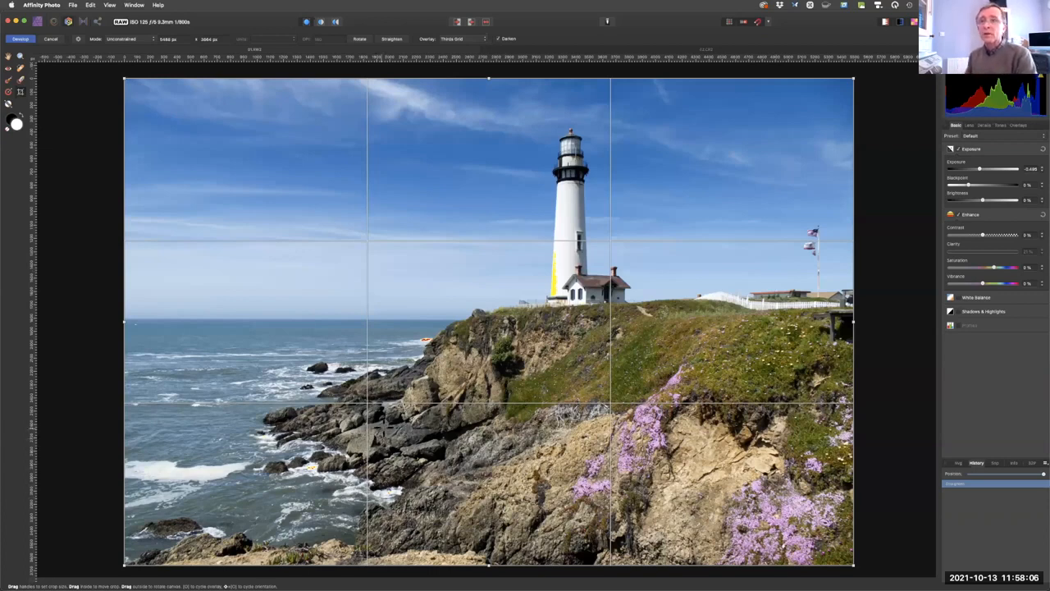
Develop the lighthouse photo and reopen the resulting pixel layer in the Develop persona.
left_click(22, 39)
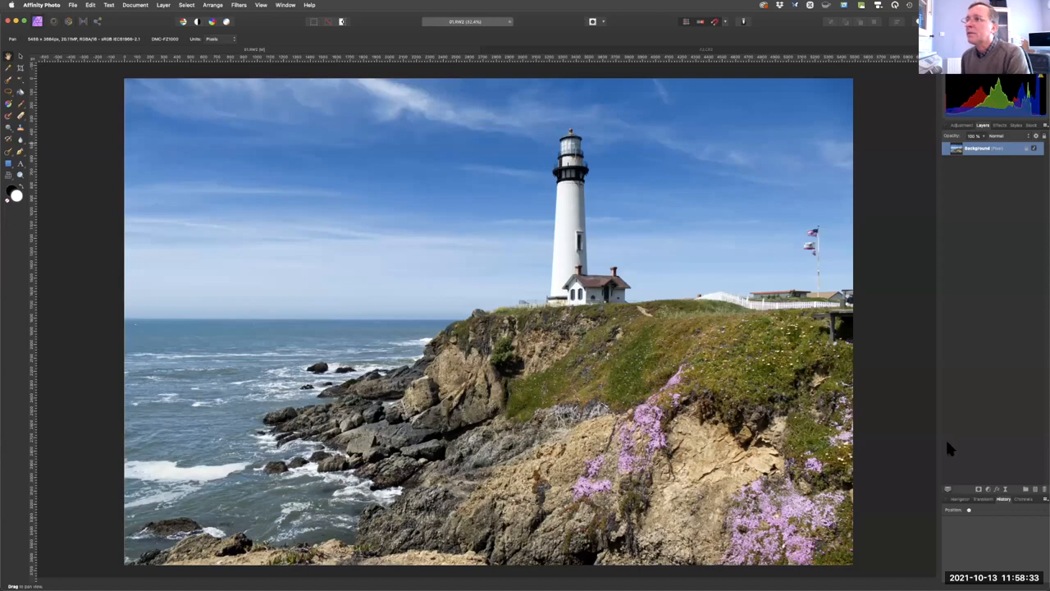
left_click(69, 22)
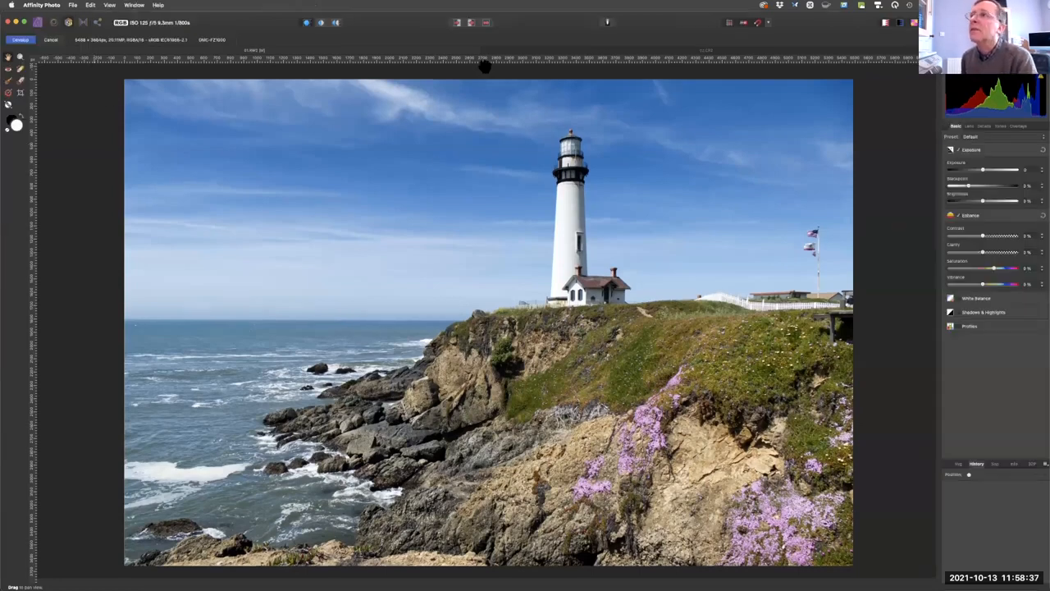
Switch to the raw photo of the crowd throwing caps and lower its brightness to tame the clipped white shirts.
left_click(662, 52)
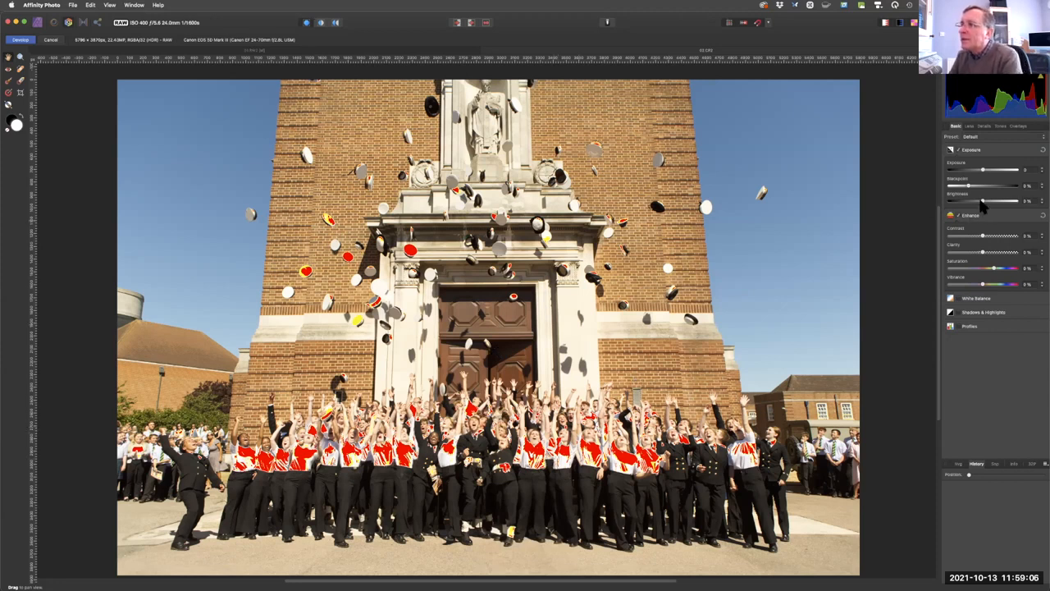
left_click_drag(978, 203, 958, 210)
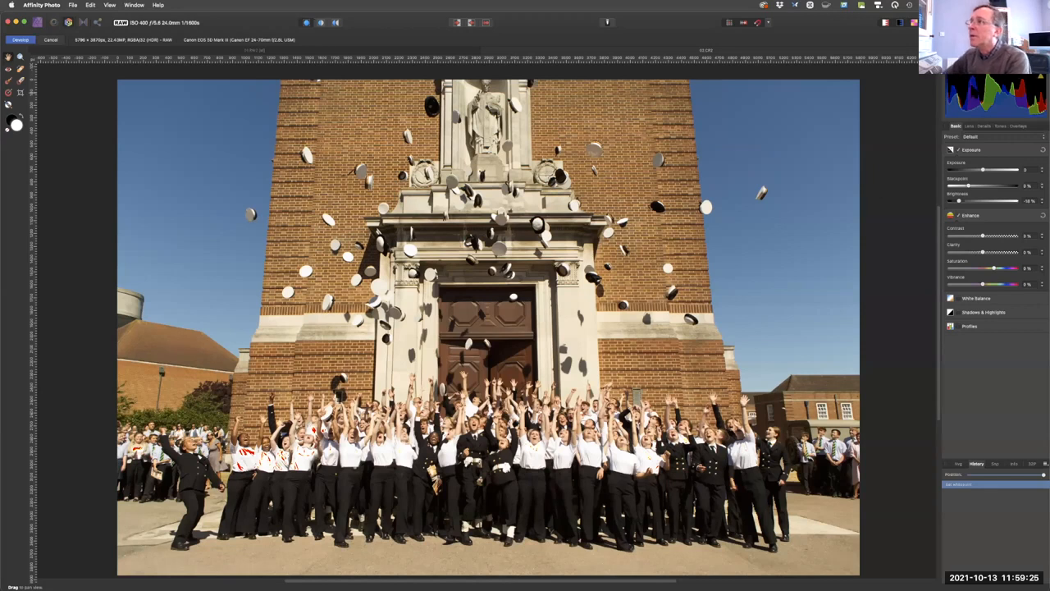
Correct the building's converging verticals by setting the vertical lens correction to about -46%.
left_click(969, 127)
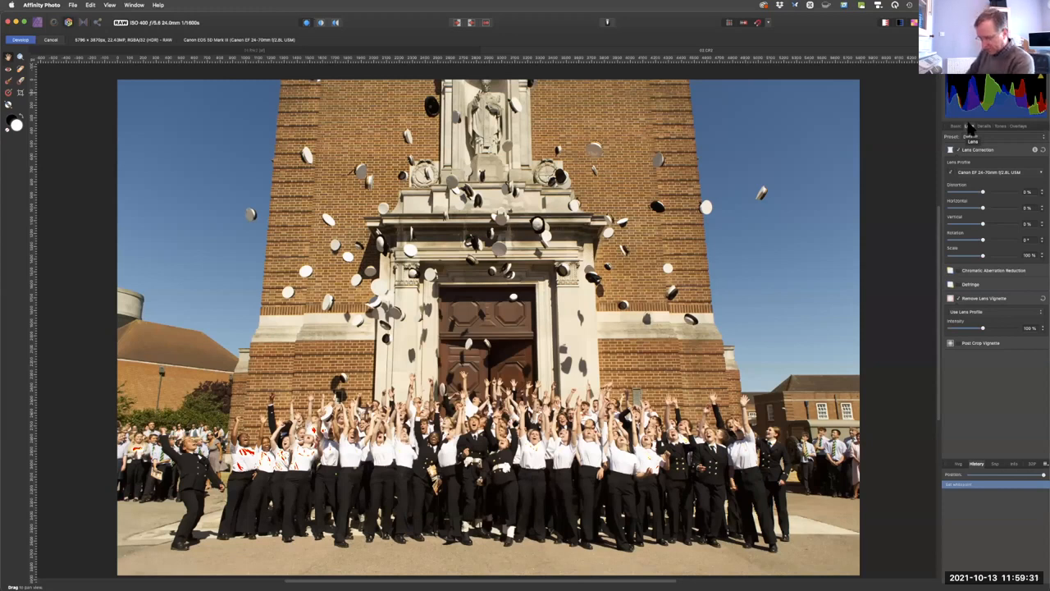
key("fn")
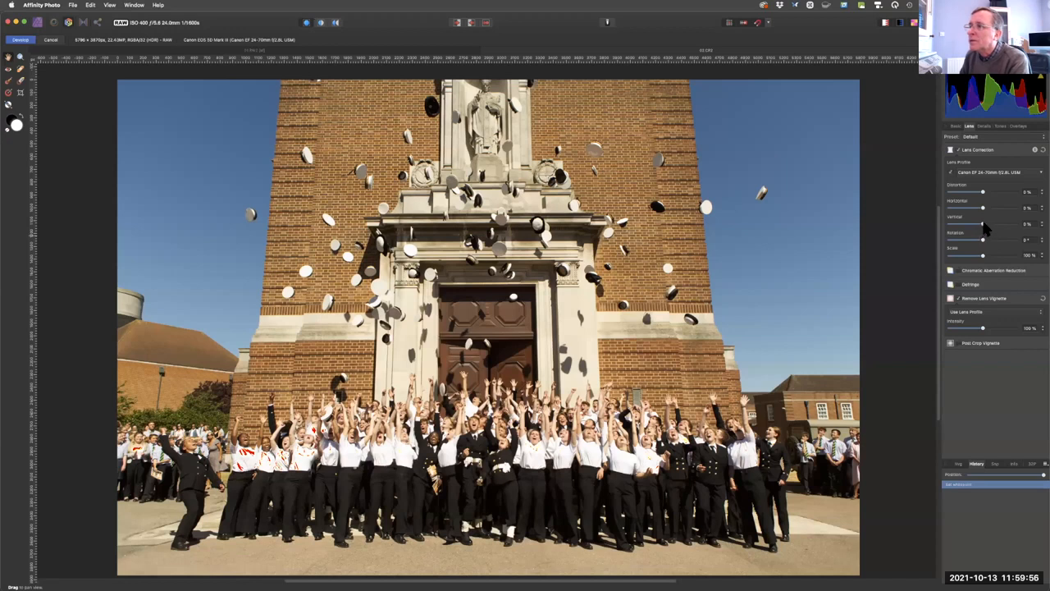
left_click_drag(984, 230, 968, 233)
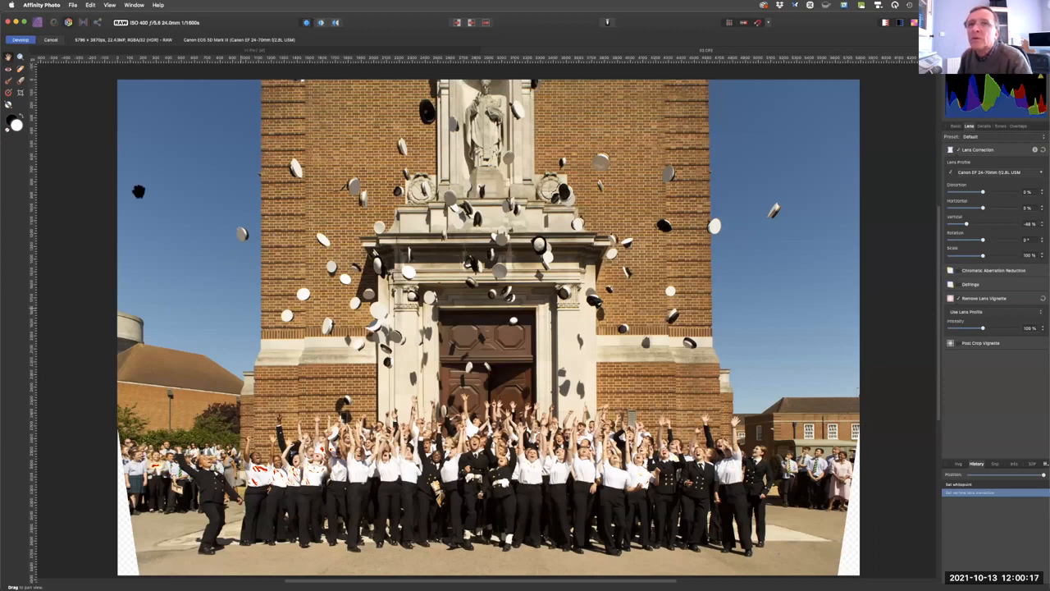
Crop both sides of the caps photo to about 5400 px wide, excluding the transparent corner wedges, and develop it.
left_click(20, 93)
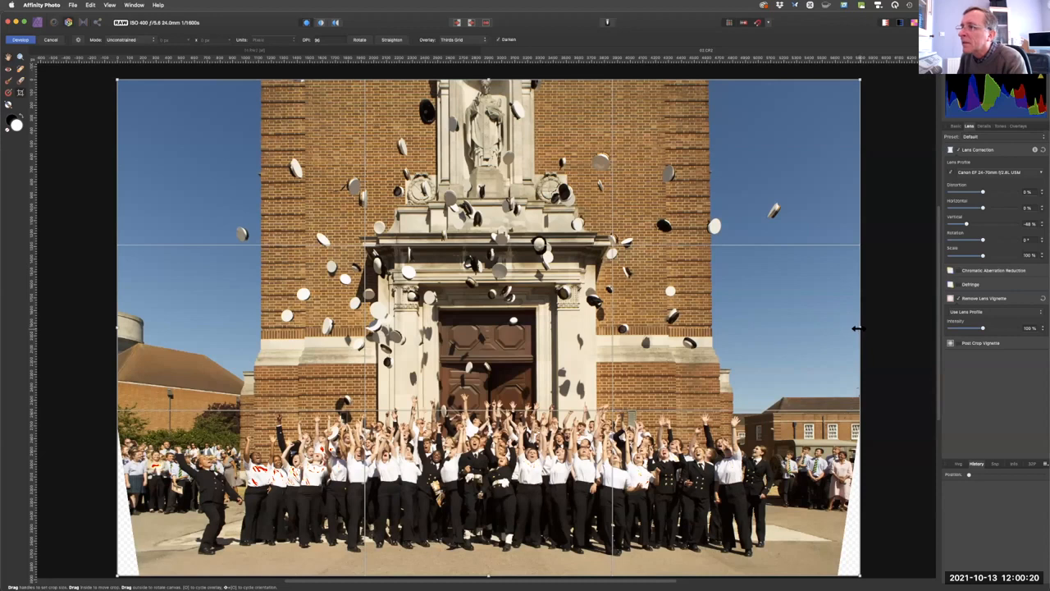
left_click_drag(719, 321, 715, 324)
left_click_drag(776, 333, 832, 327)
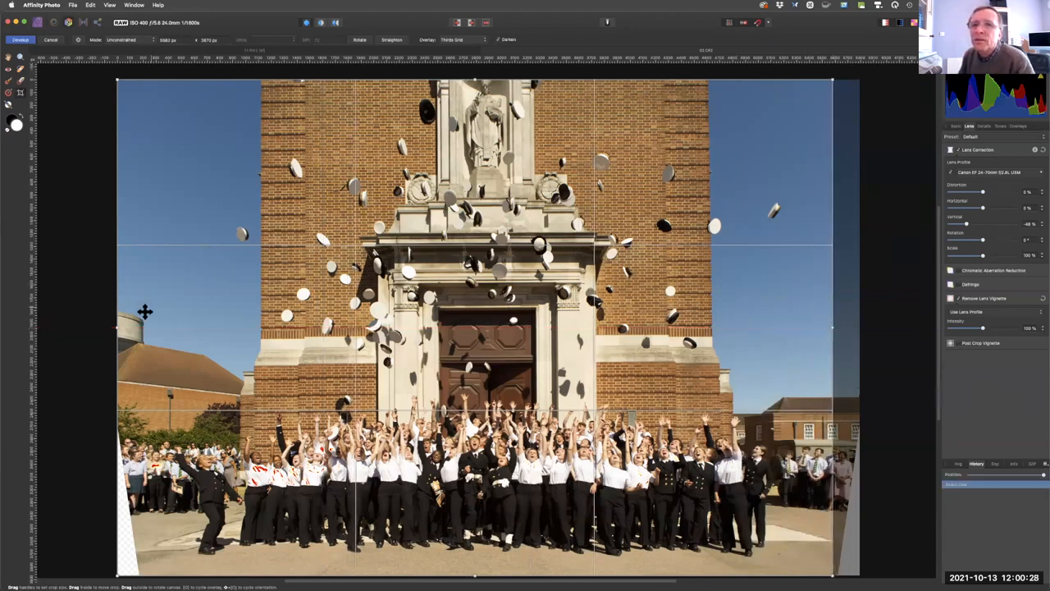
left_click_drag(117, 329, 141, 312)
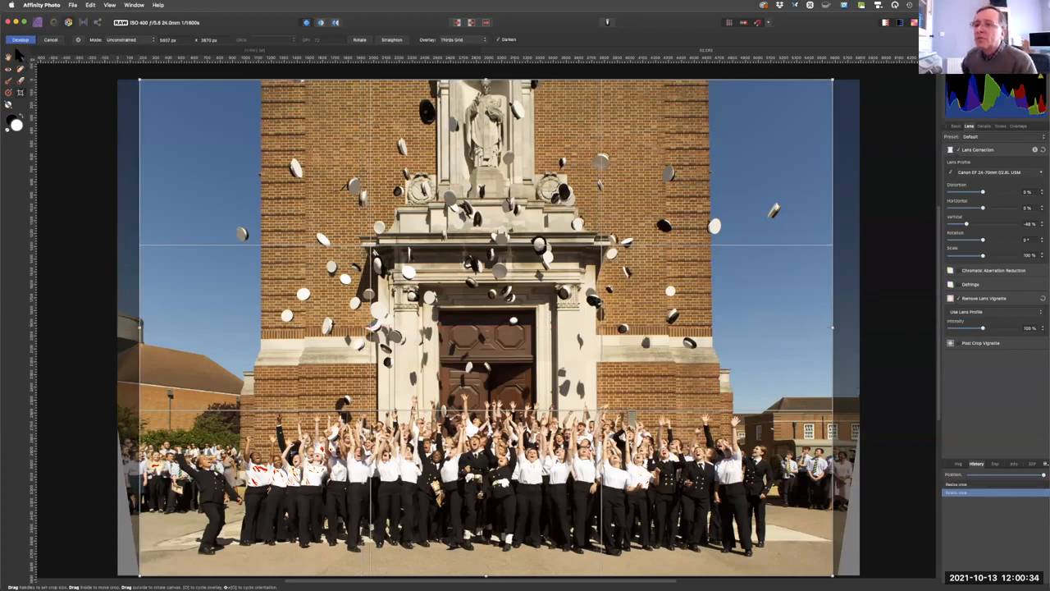
left_click(20, 40)
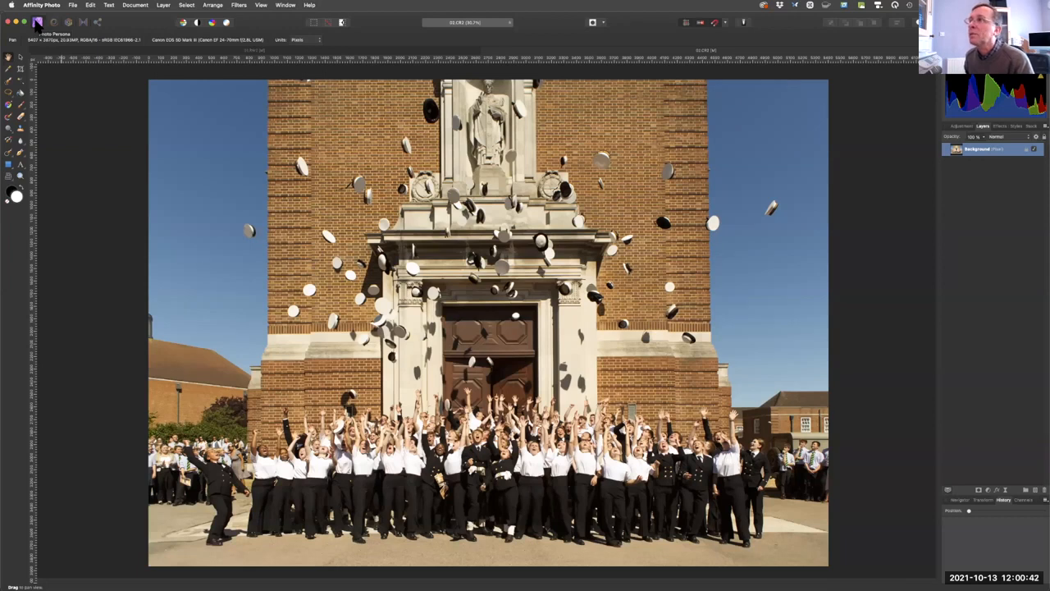
Look through the Effects, Styles and Stock panels, then detach and close the Stock and Styles panels.
left_click(999, 127)
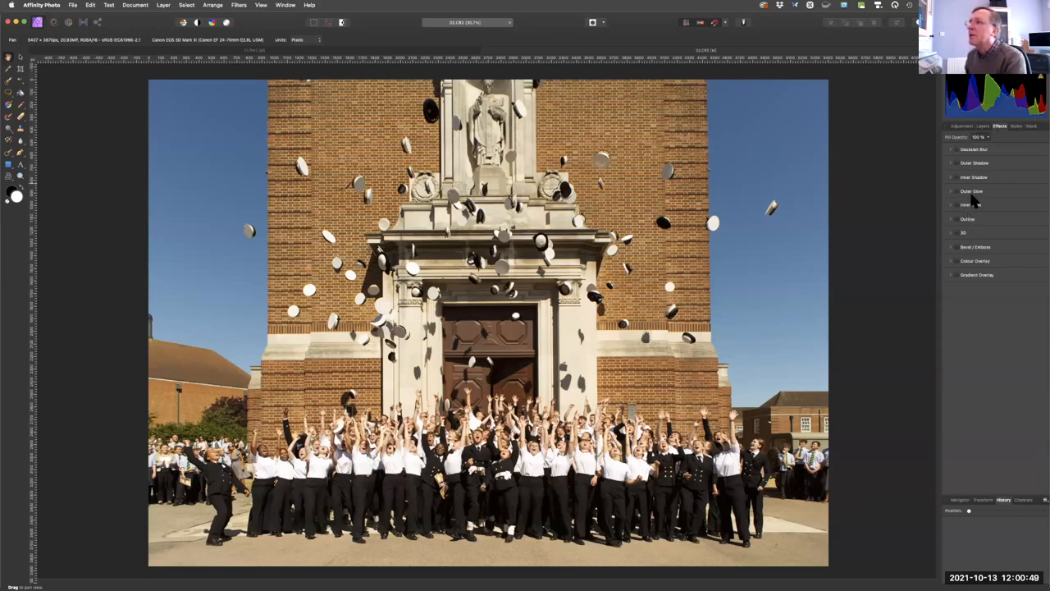
left_click(1017, 128)
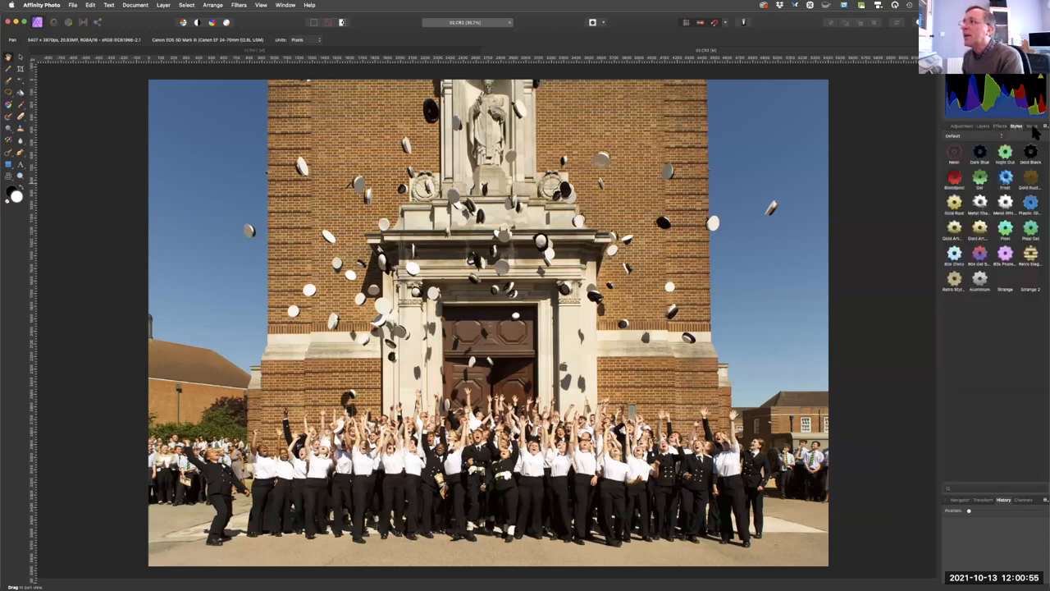
left_click(1031, 127)
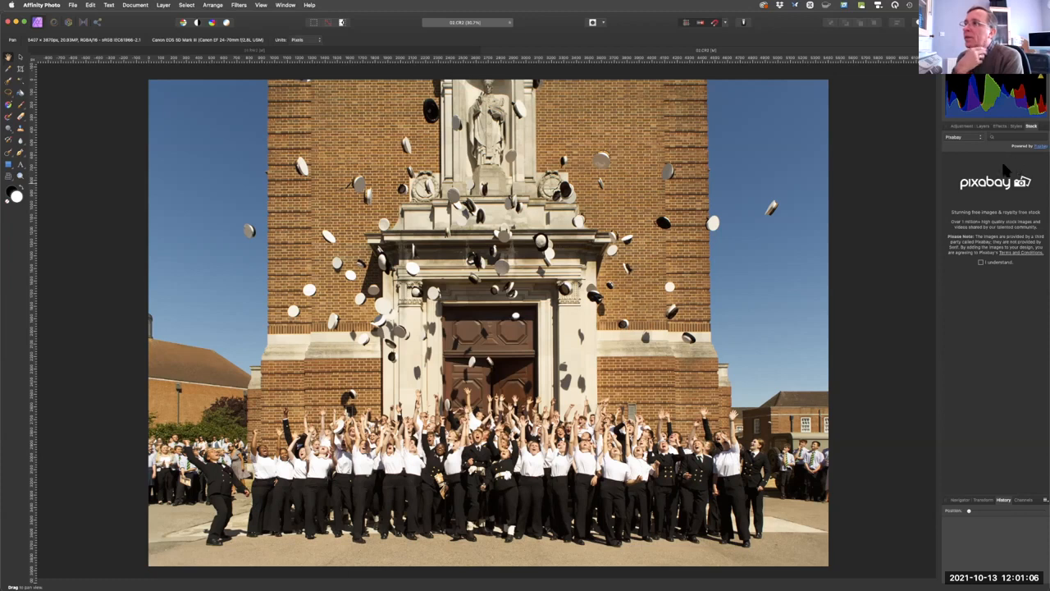
left_click_drag(1031, 130, 740, 145)
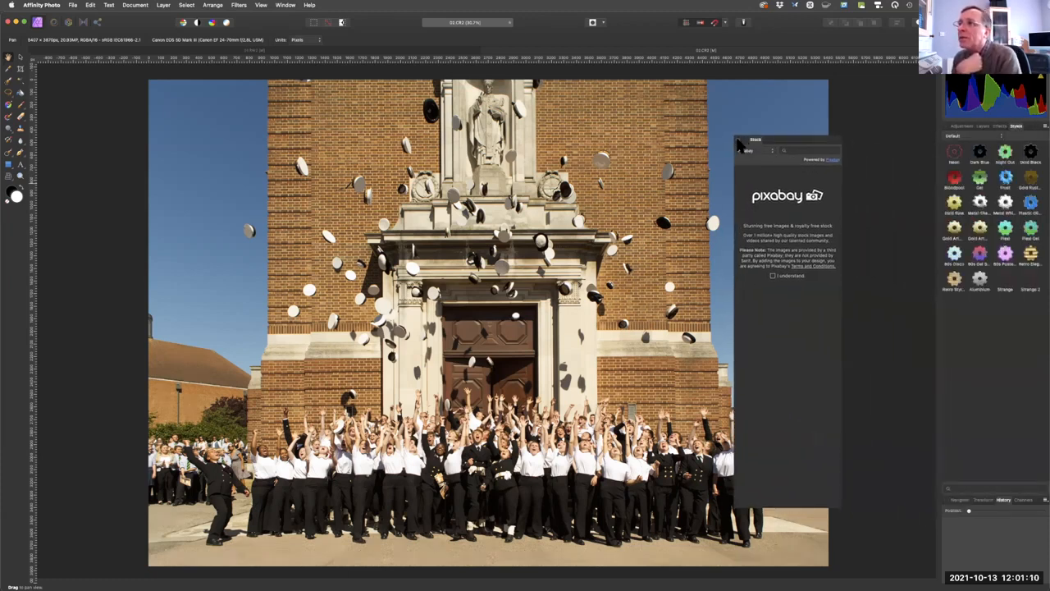
left_click(738, 143)
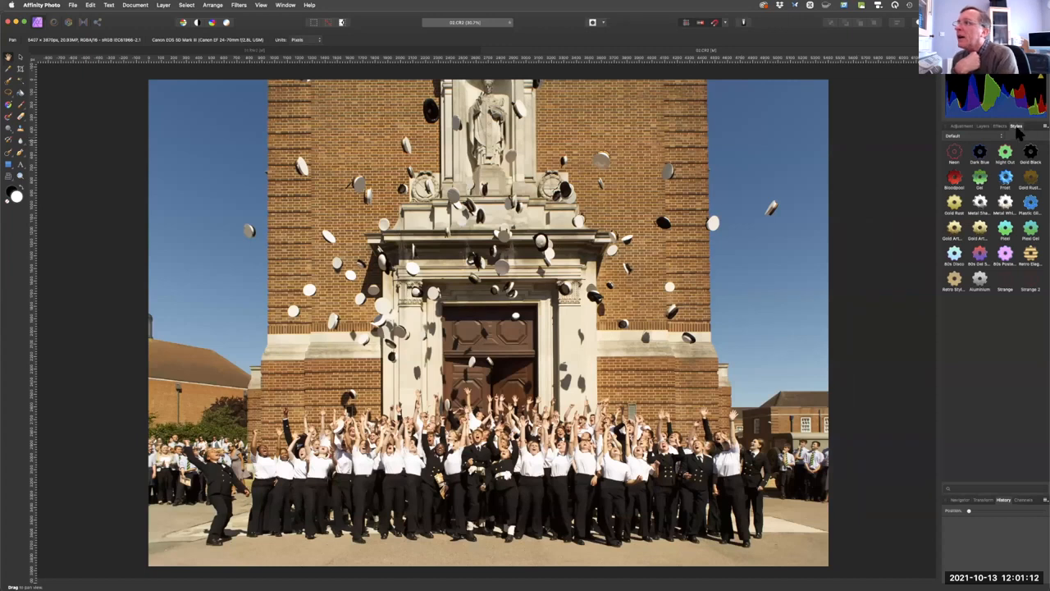
left_click_drag(1015, 128, 710, 141)
left_click(707, 136)
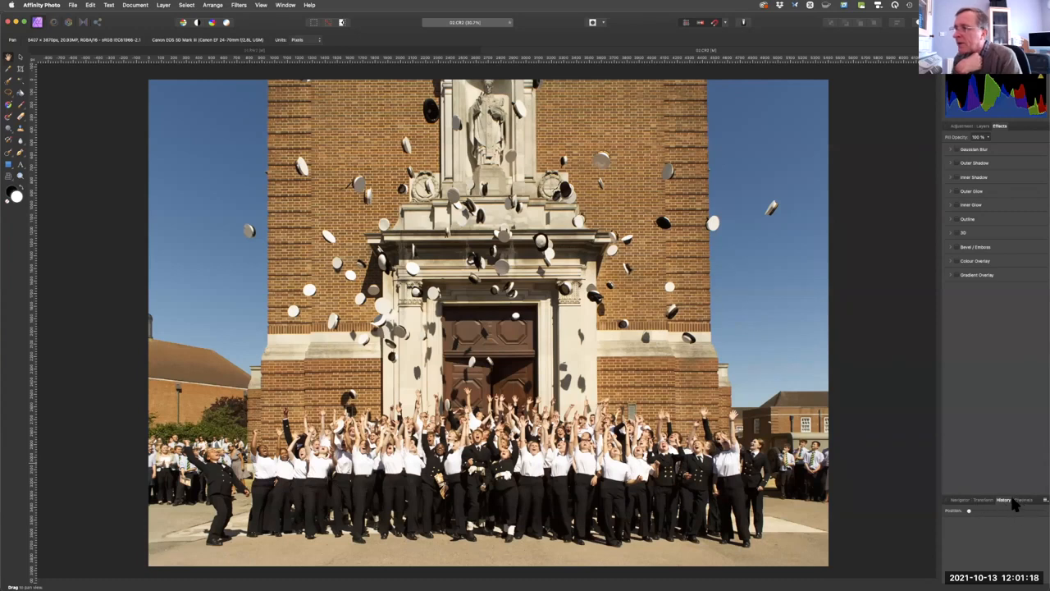
Detach and close the Transform, Navigator and Channels panels, and review the list of available studio panels.
left_click_drag(980, 495, 886, 397)
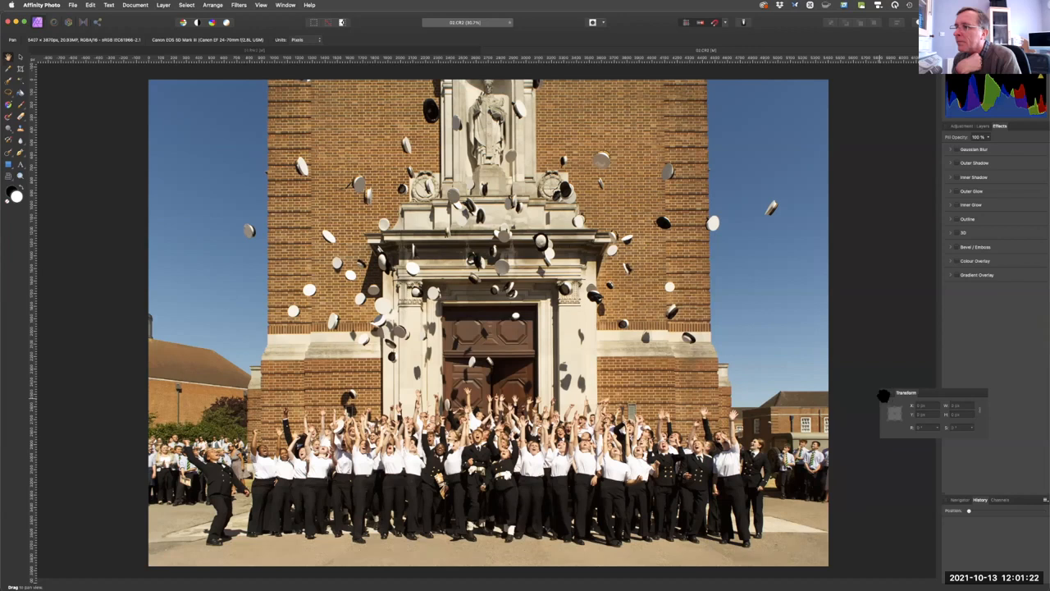
left_click_drag(958, 499, 889, 408)
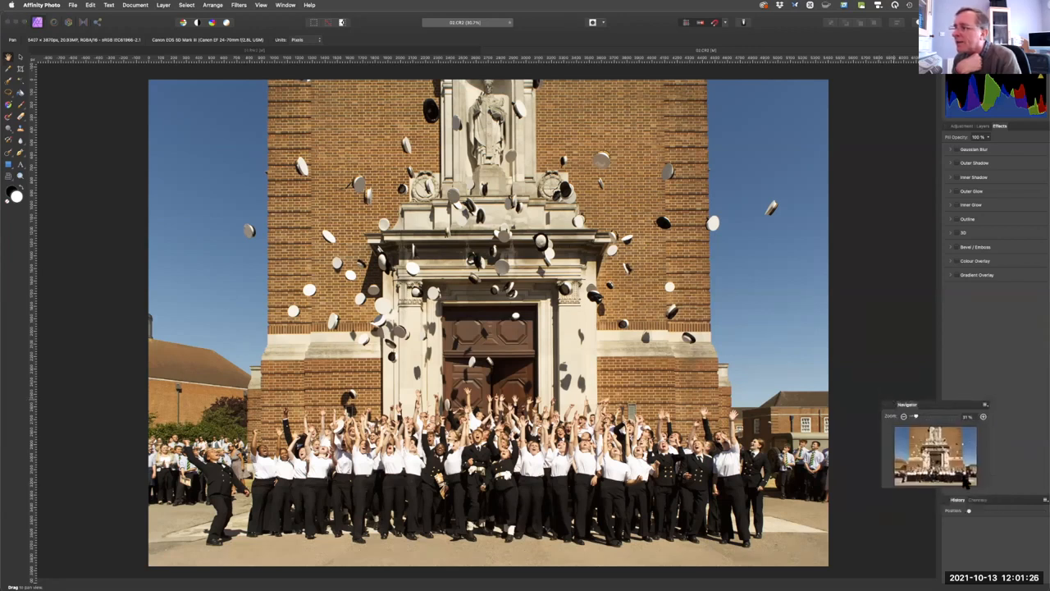
left_click(977, 498)
left_click_drag(974, 500, 911, 383)
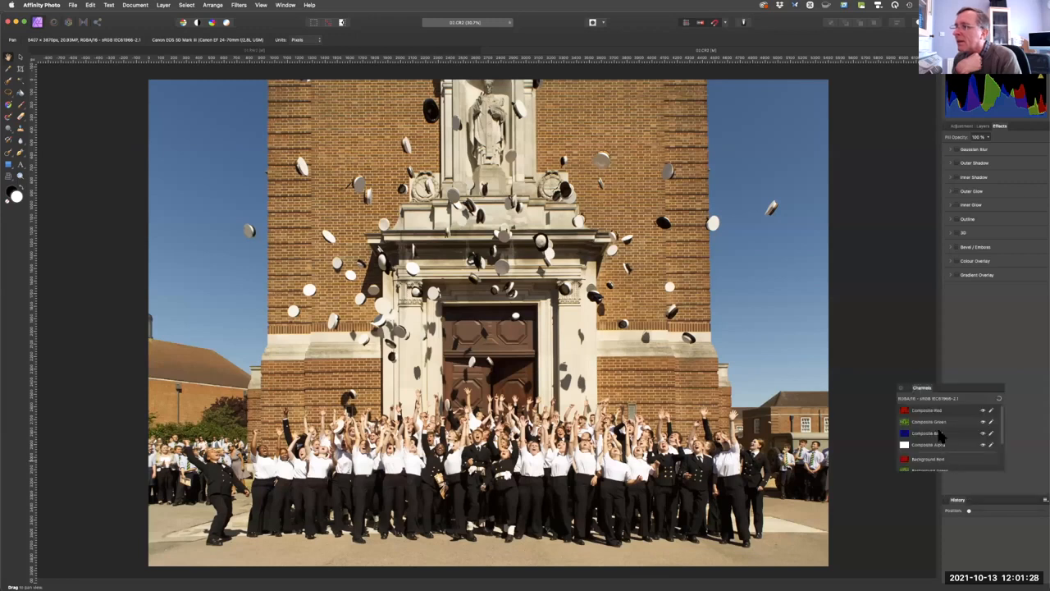
left_click(901, 388)
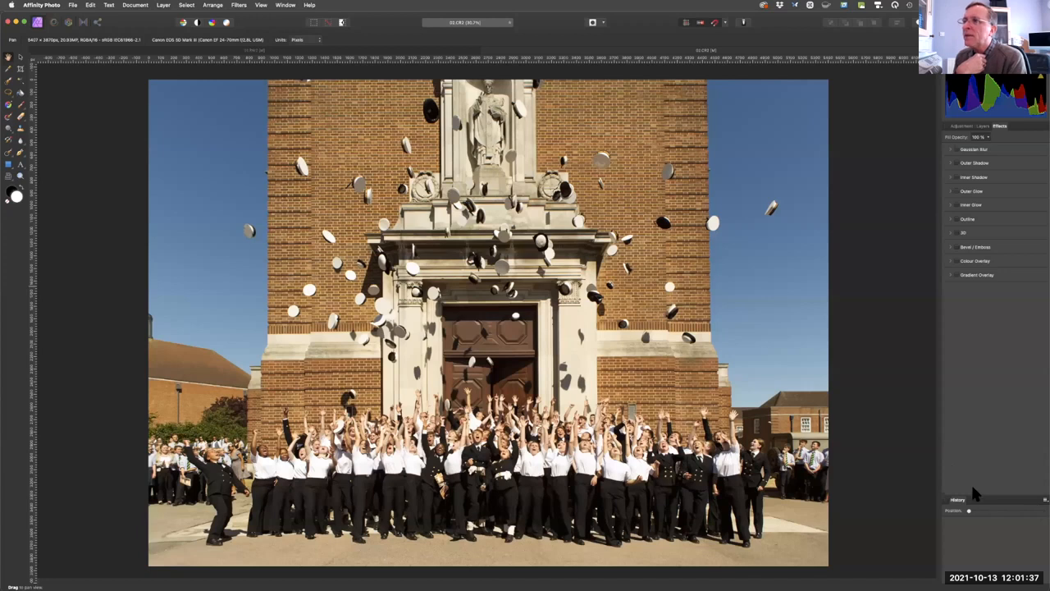
left_click(261, 6)
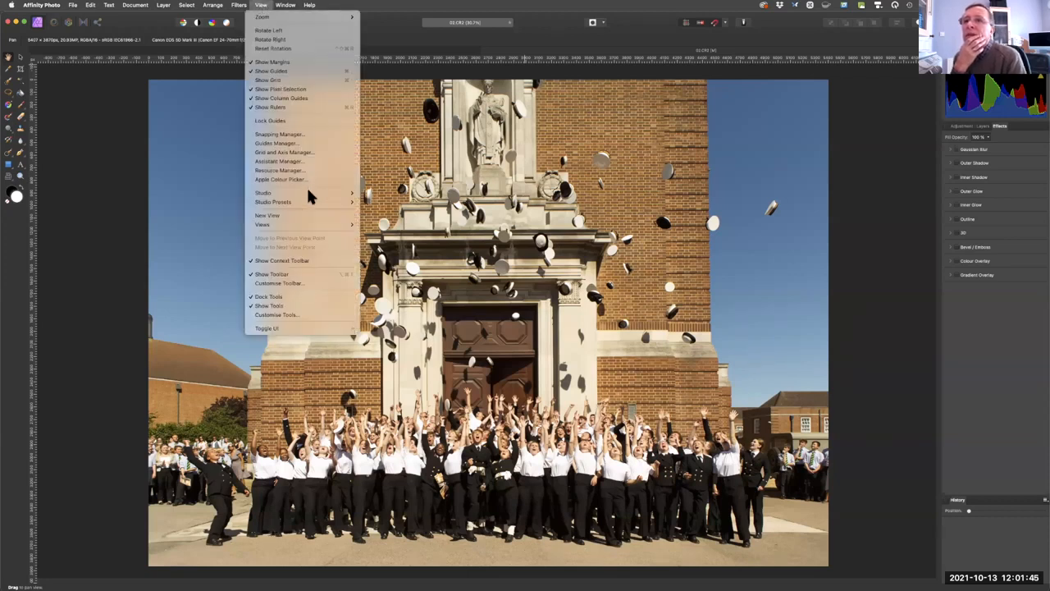
mouse_move(311, 193)
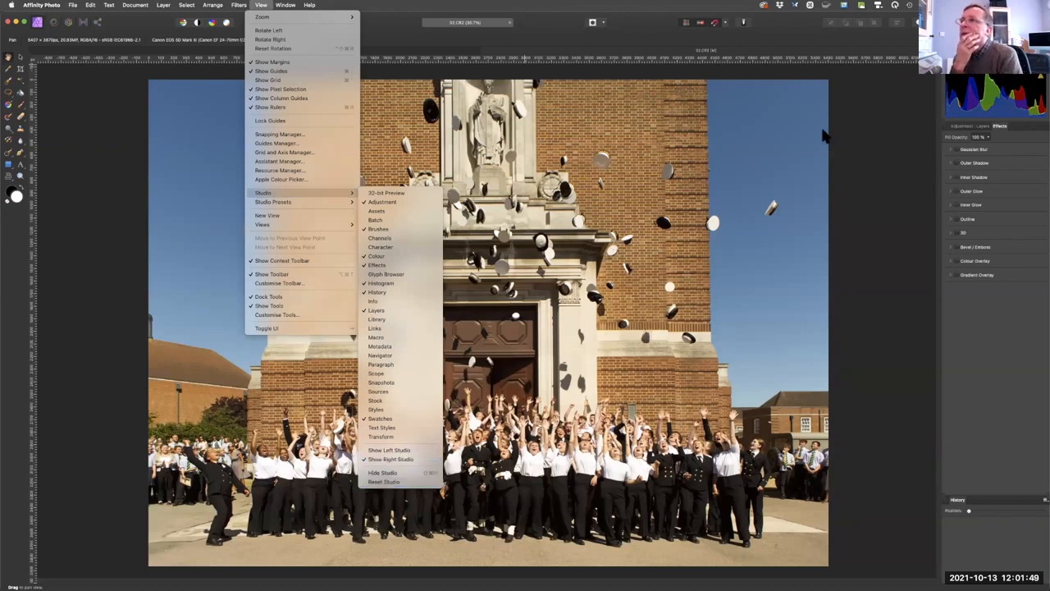
left_click(844, 98)
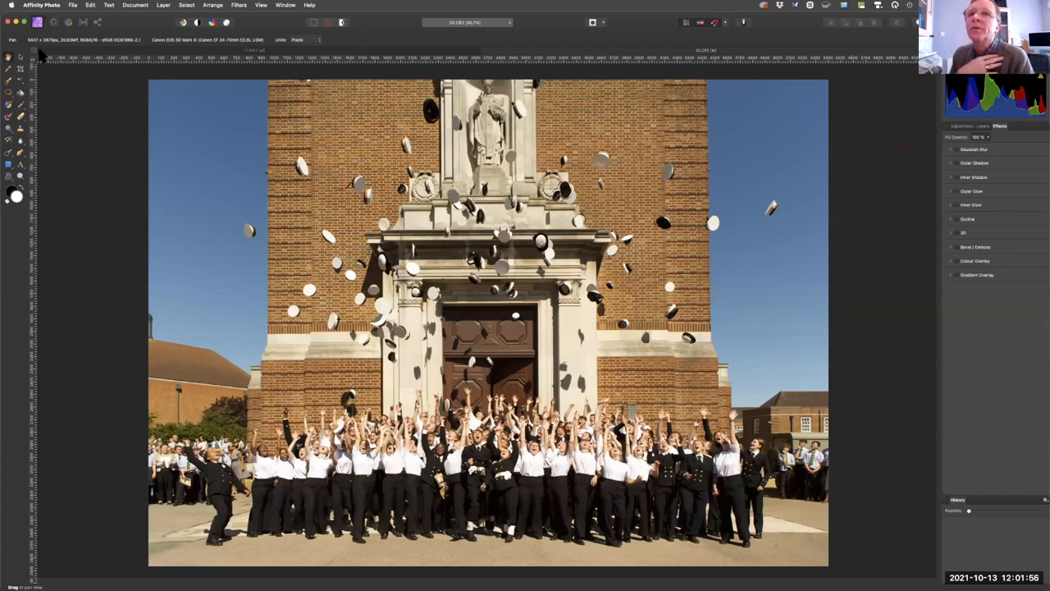
Close the lighthouse and caps photos without saving either one.
key("super+w")
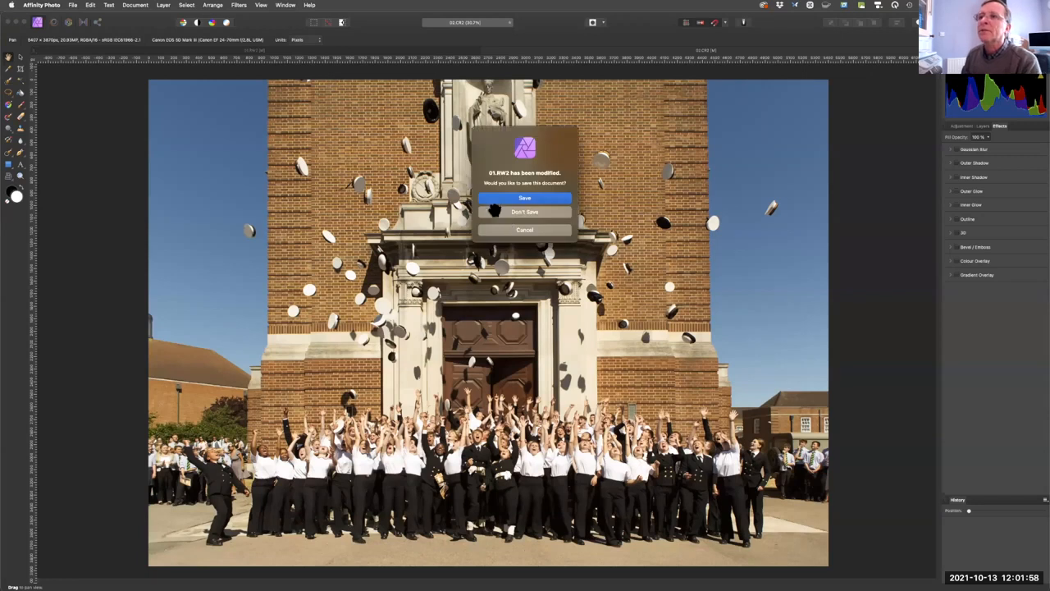
left_click(507, 212)
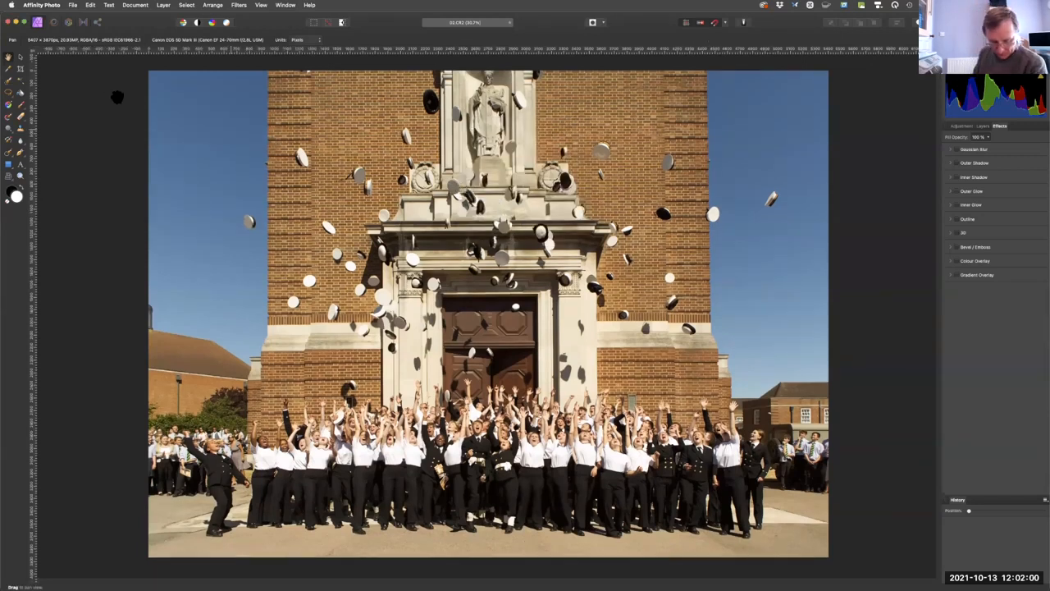
key("super+w")
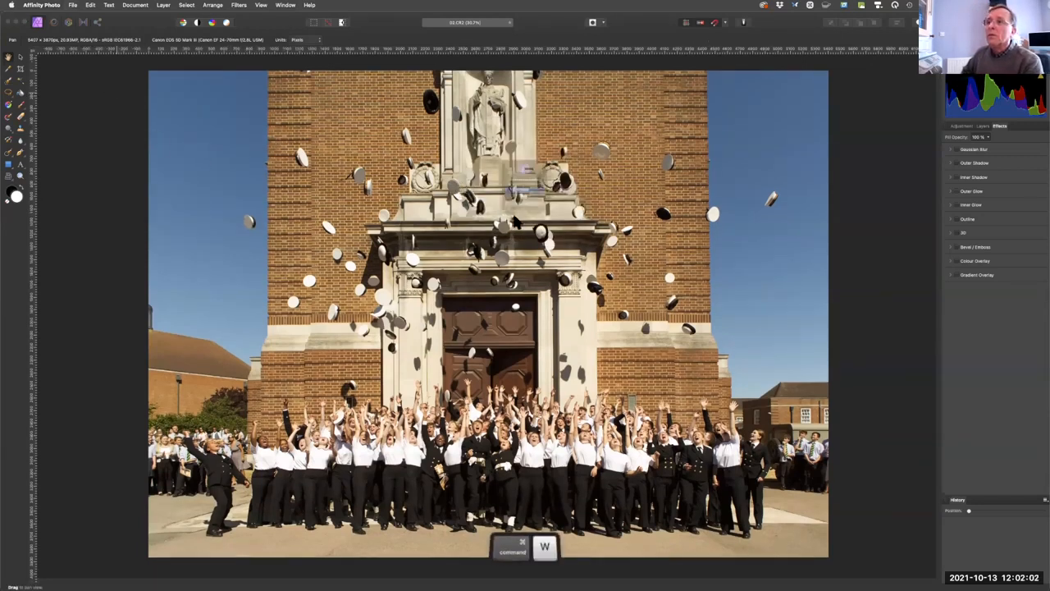
left_click(517, 215)
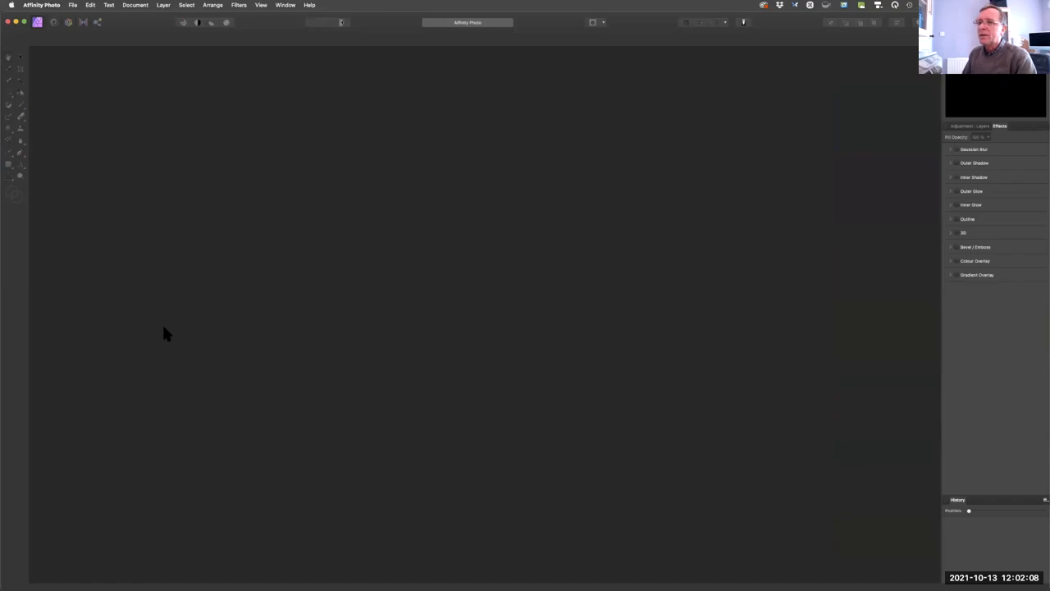
Open 03 Levels.jpg and 04 Levels colour correction.jpg from the NMUG Files folder and show the snow scene's layers.
left_click(73, 7)
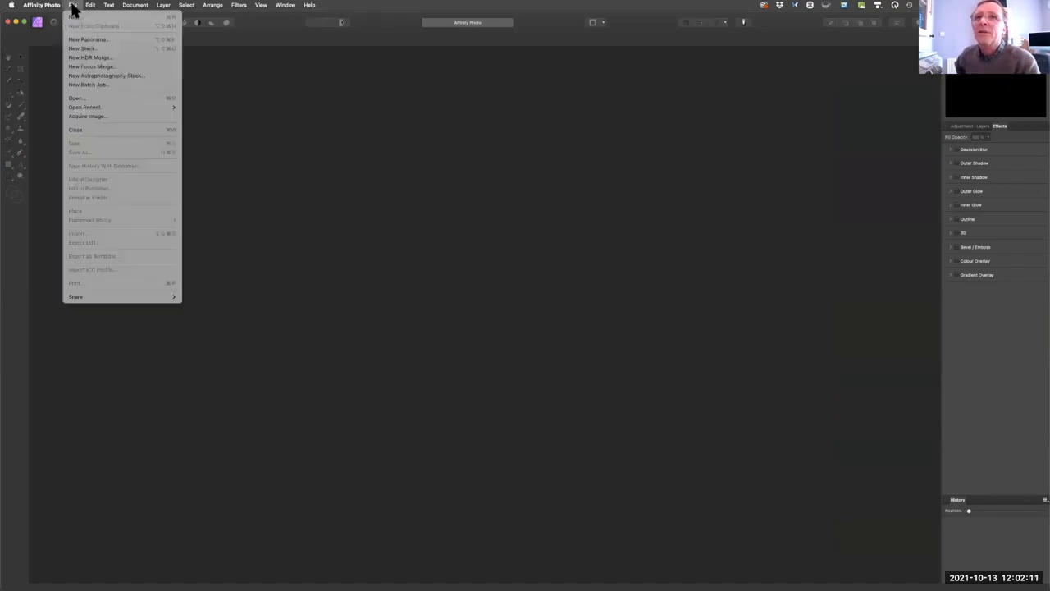
left_click(66, 96)
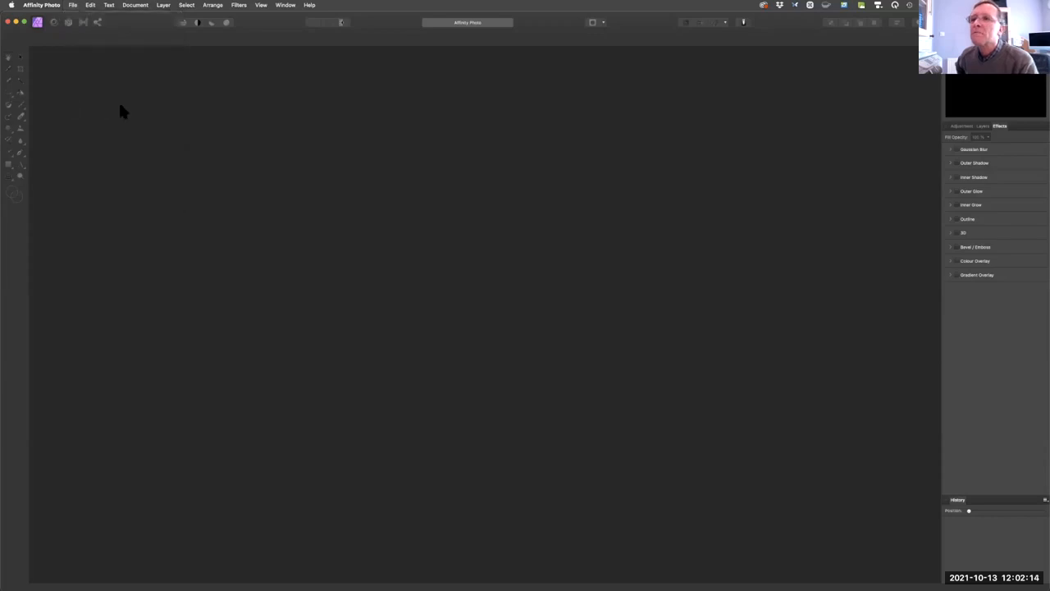
left_click(476, 161)
left_click(476, 170, "shift")
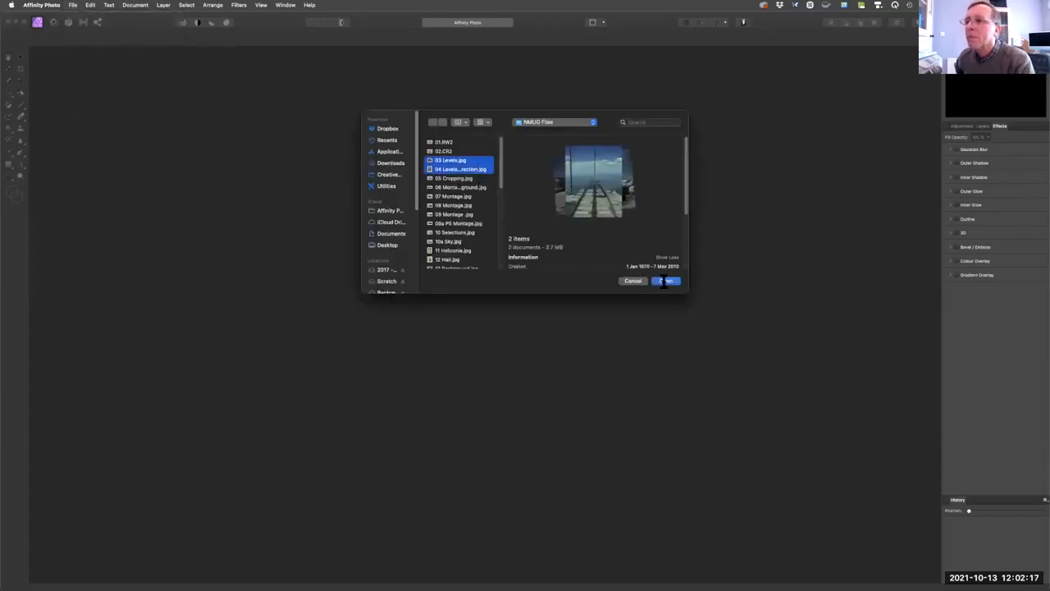
left_click(665, 282)
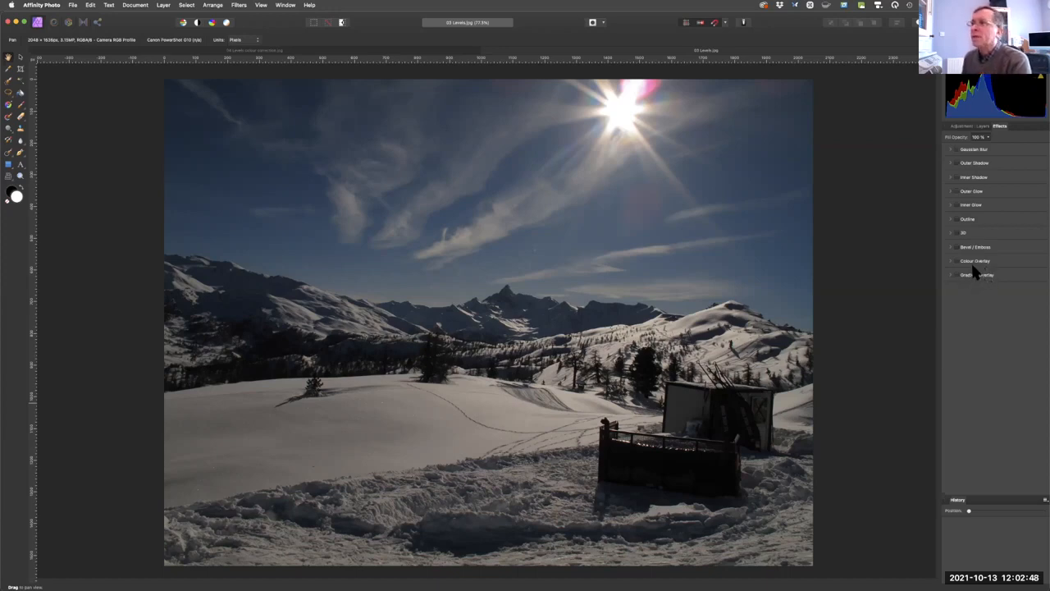
left_click(982, 126)
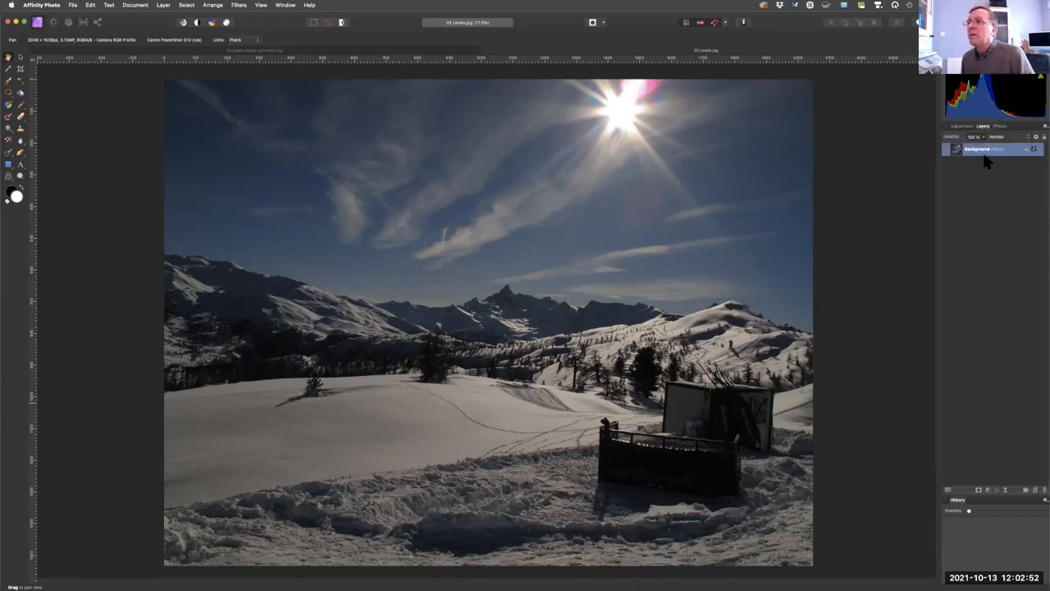
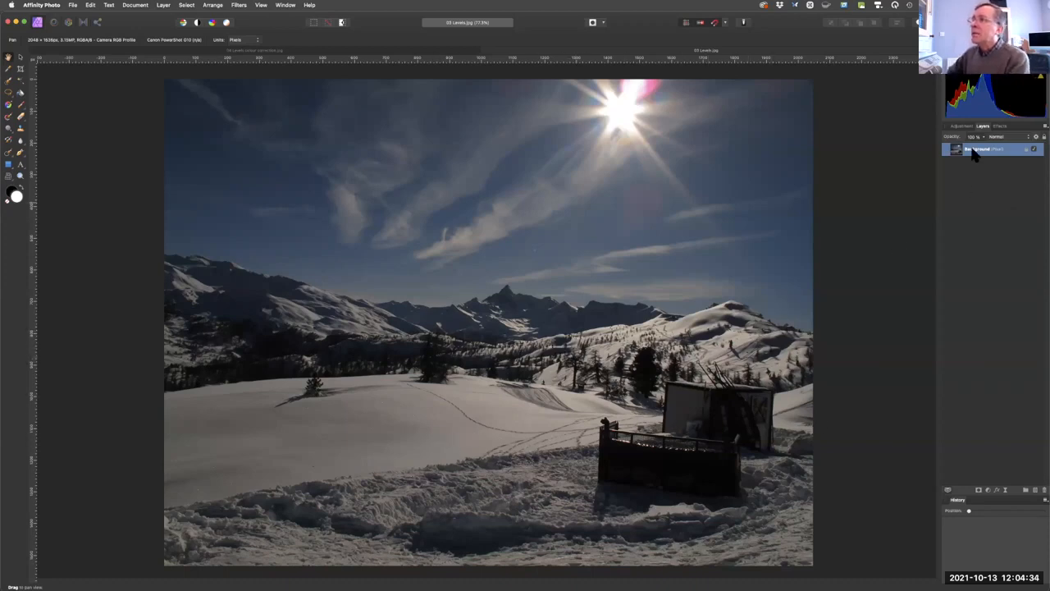
Add a default Levels adjustment to the snow scene and move its dialog up beside the photo.
left_click(963, 126)
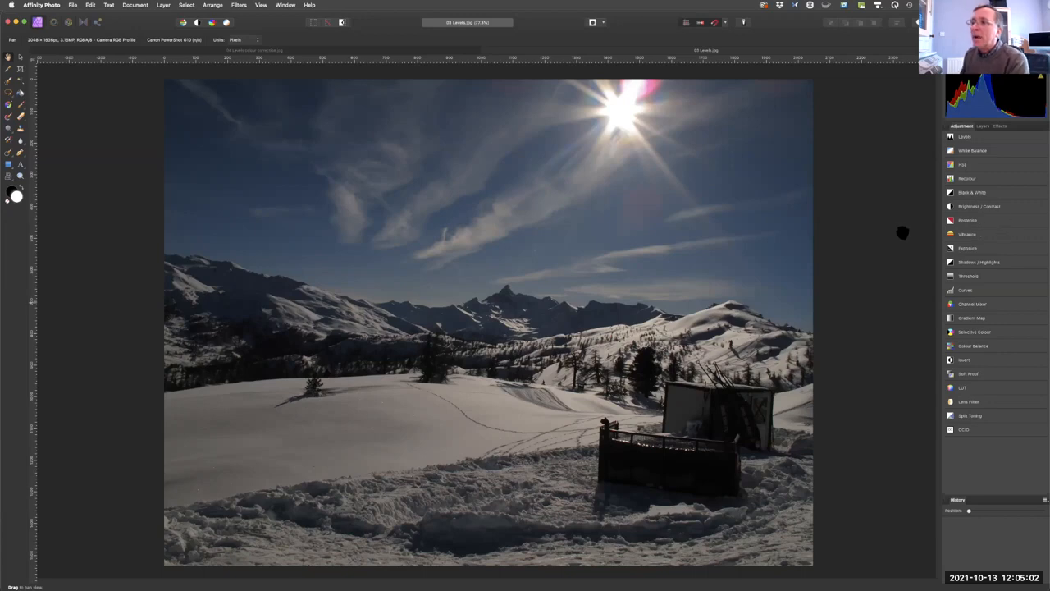
left_click(954, 138)
left_click(958, 164)
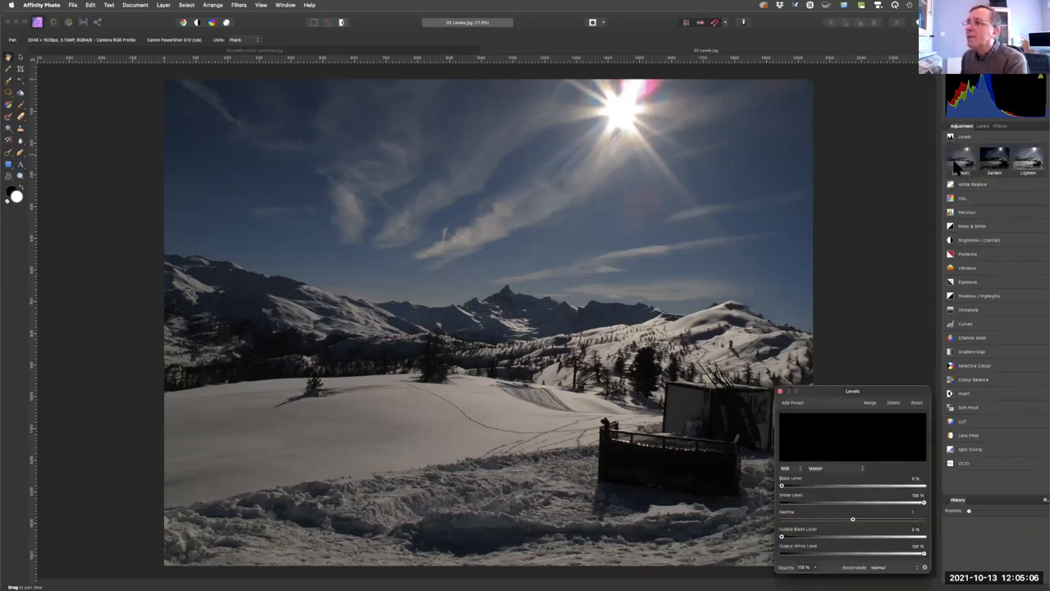
left_click_drag(878, 392, 863, 129)
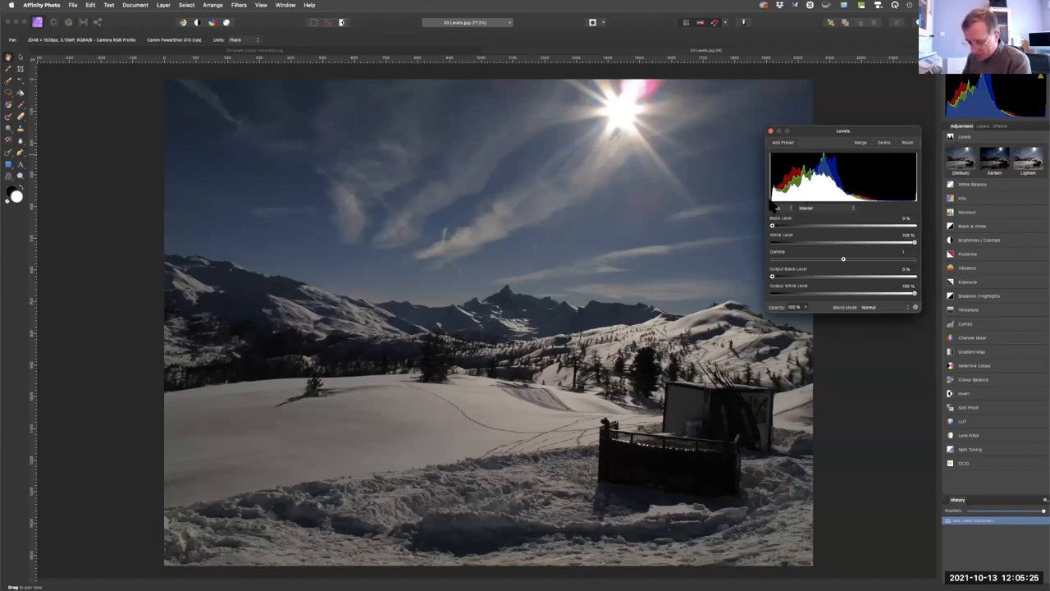
key("fn")
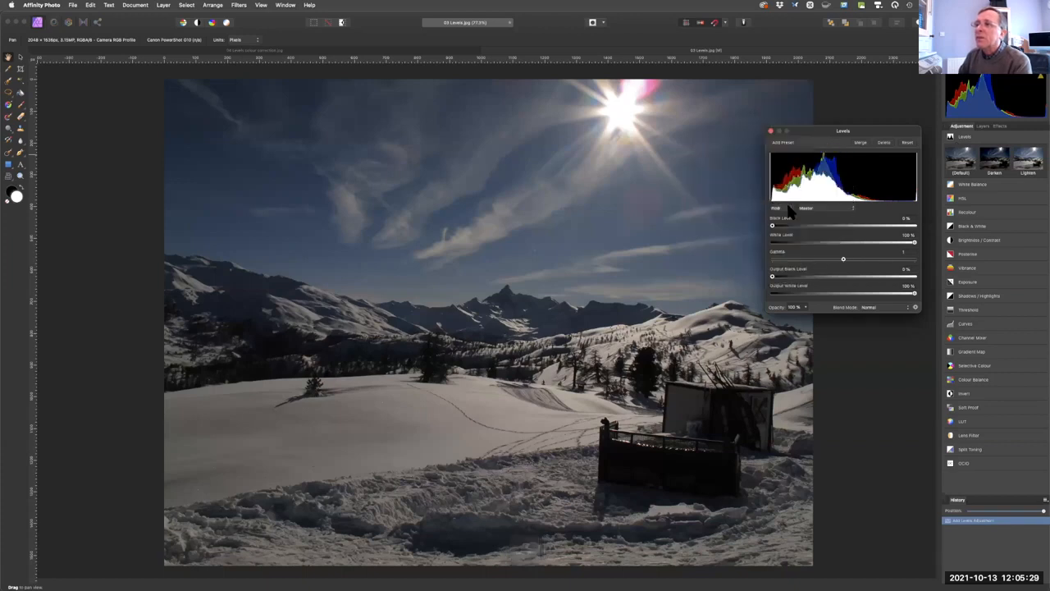
key("fn")
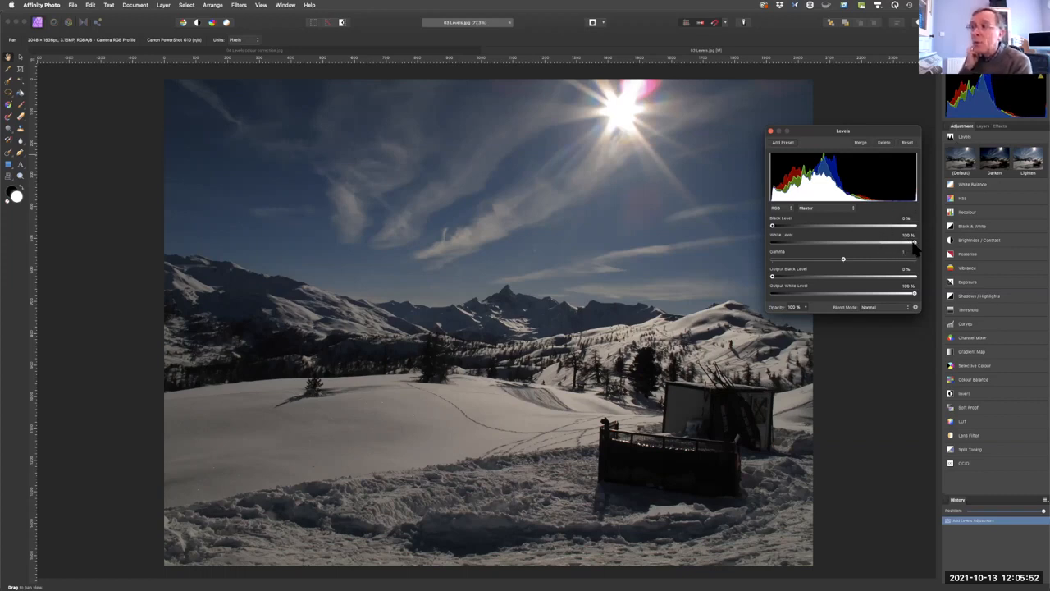
Try a White Level of 66% with an Output Black Level of 63% on the snow scene, and reset the Levels adjustment.
left_click_drag(913, 247, 867, 247)
key("alt")
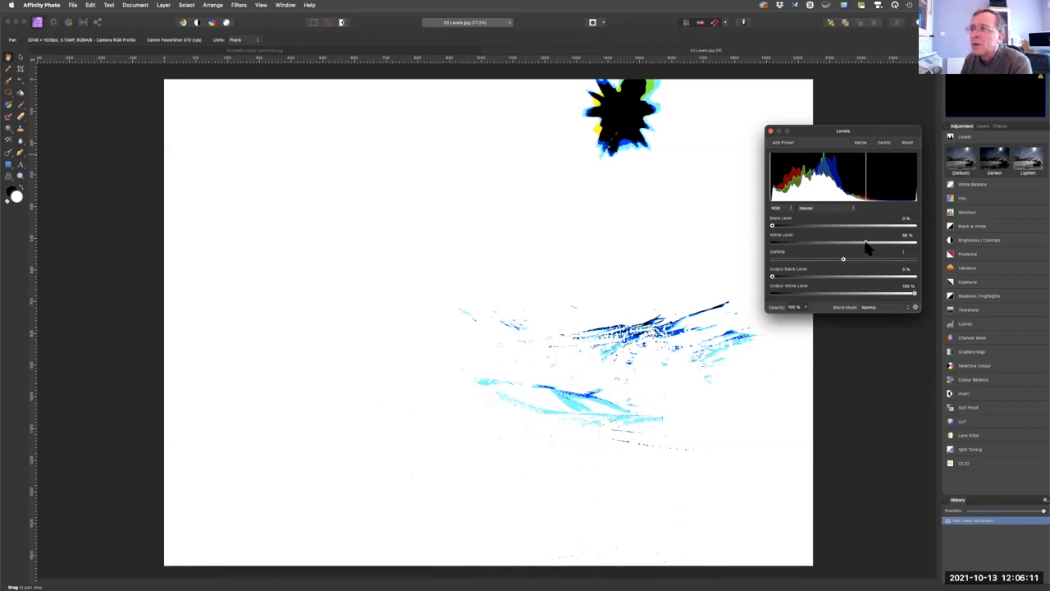
left_click_drag(867, 248, 867, 250)
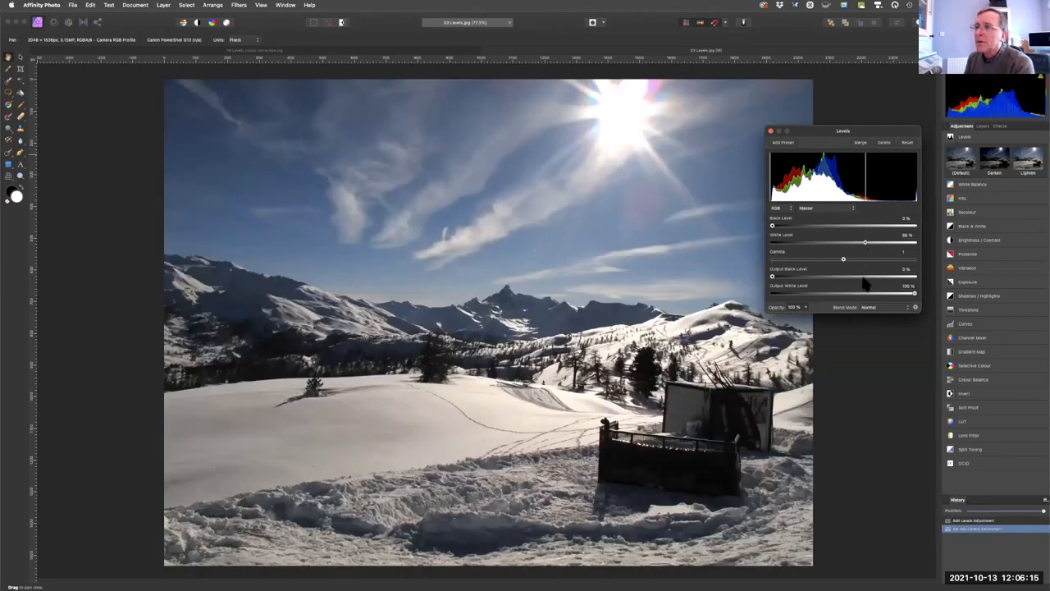
left_click_drag(863, 278, 866, 275)
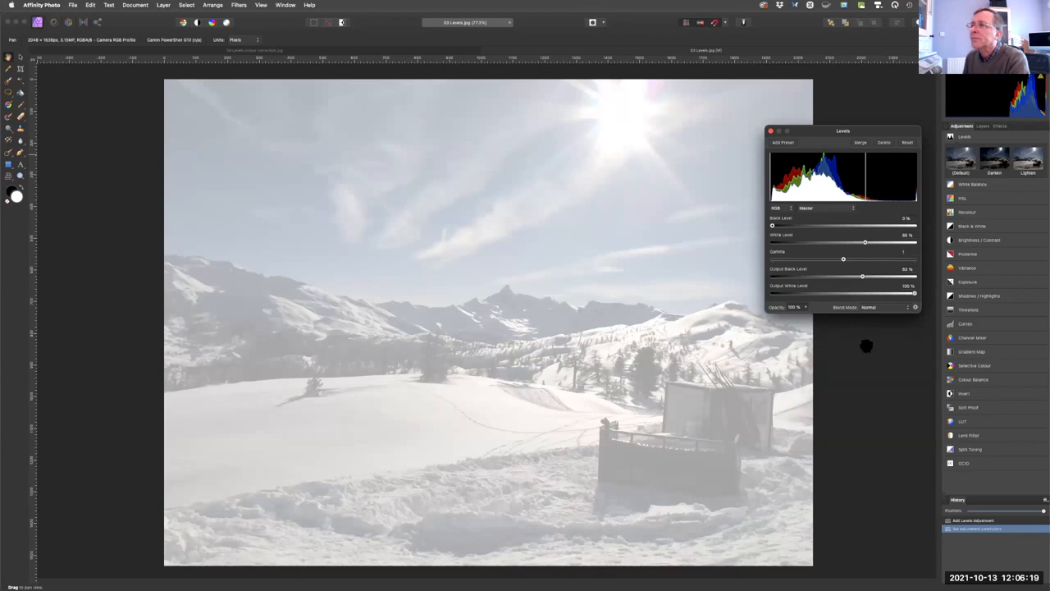
scroll(859, 417, "left", 1)
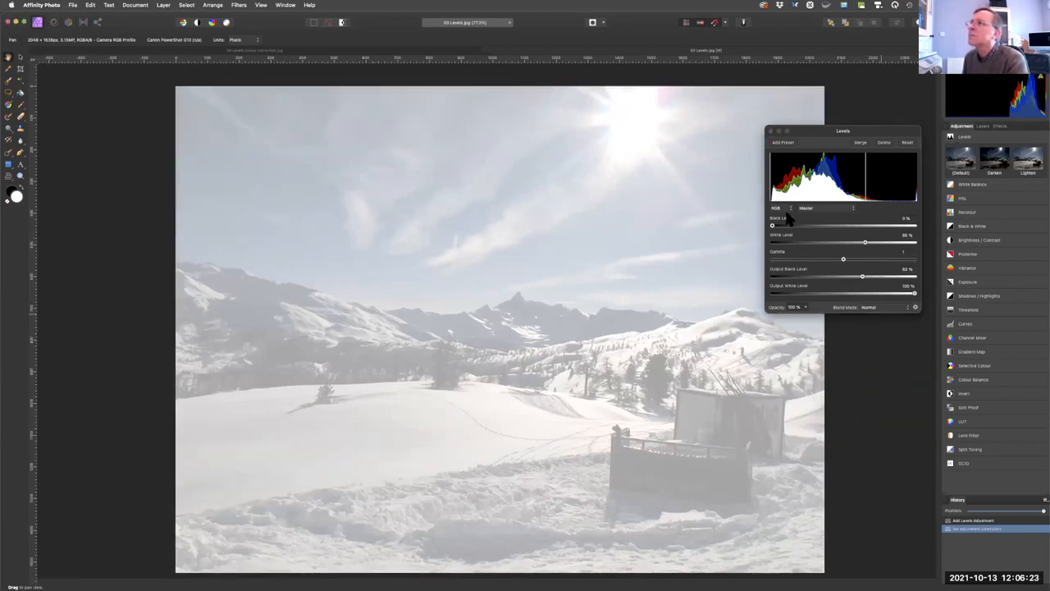
left_click(908, 143)
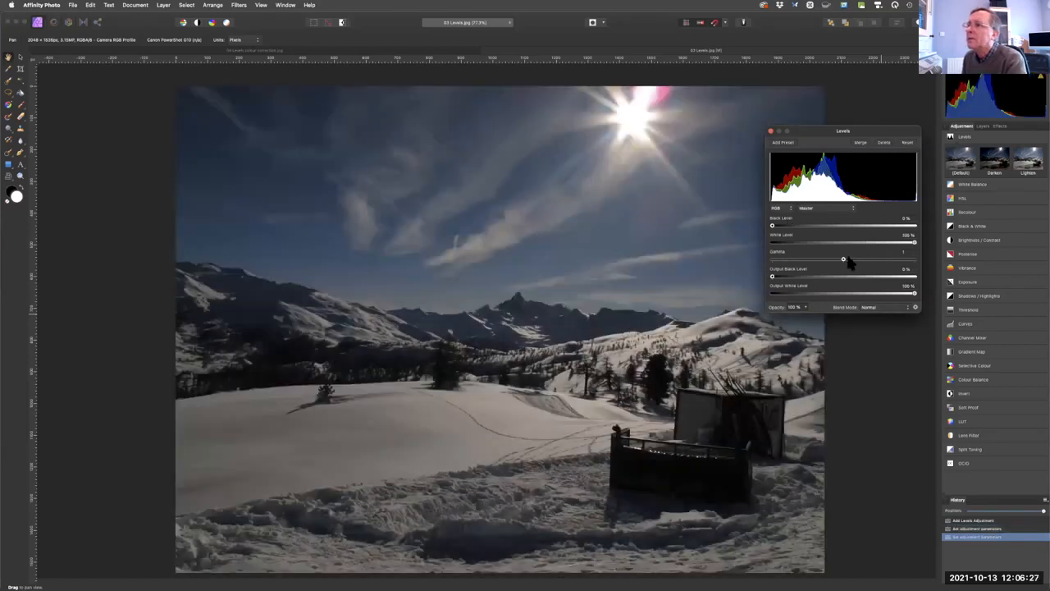
Set the snow scene's White Level to 72% and Gamma to about 0.82, and compare the edit with the original through the history.
left_click_drag(914, 244, 874, 238)
key("alt")
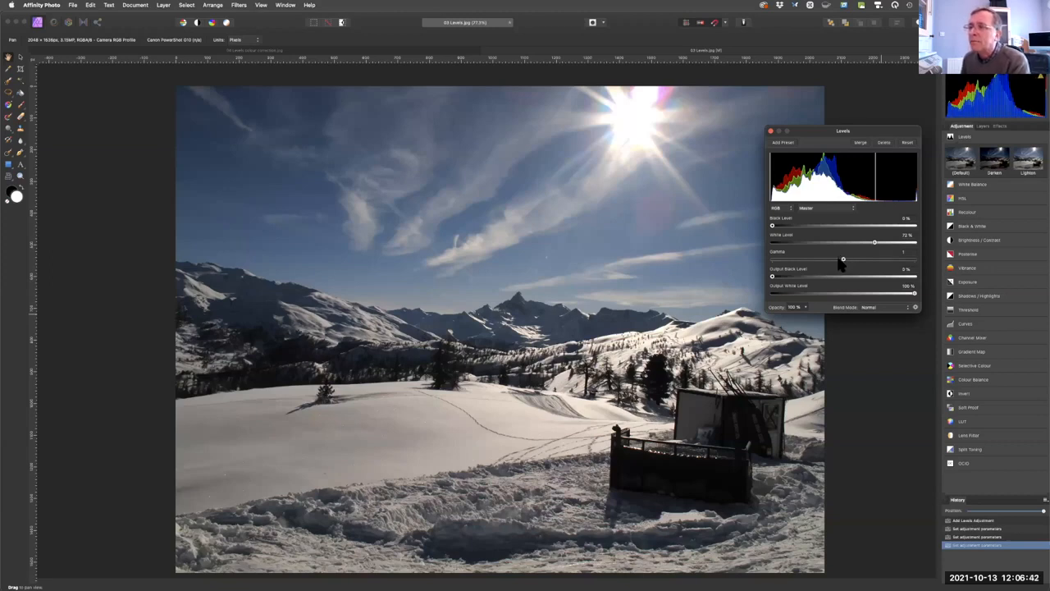
left_click_drag(838, 261, 829, 259)
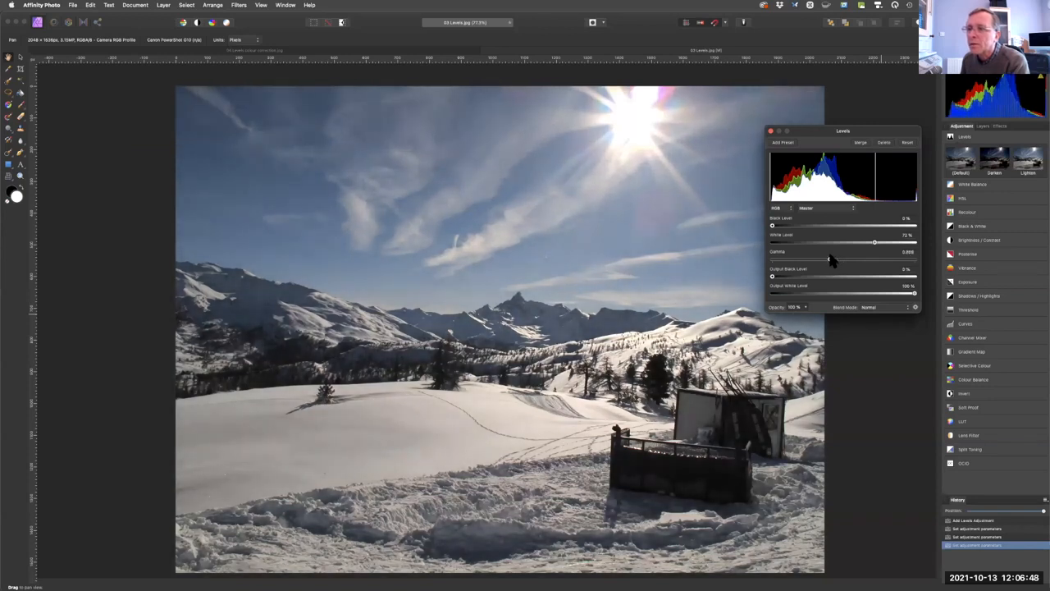
left_click_drag(831, 258, 830, 259)
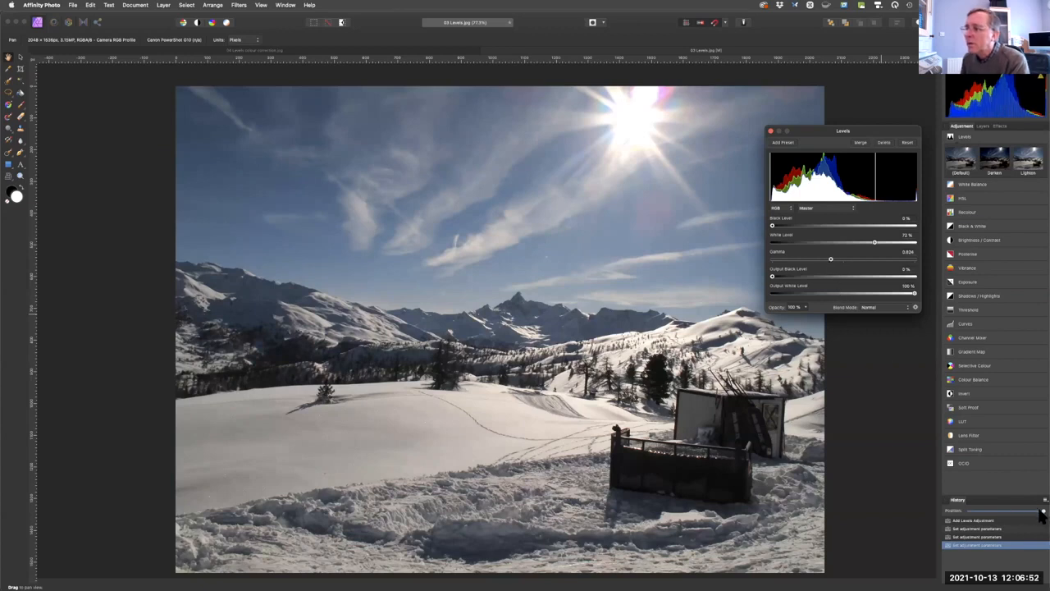
left_click_drag(999, 506, 969, 510)
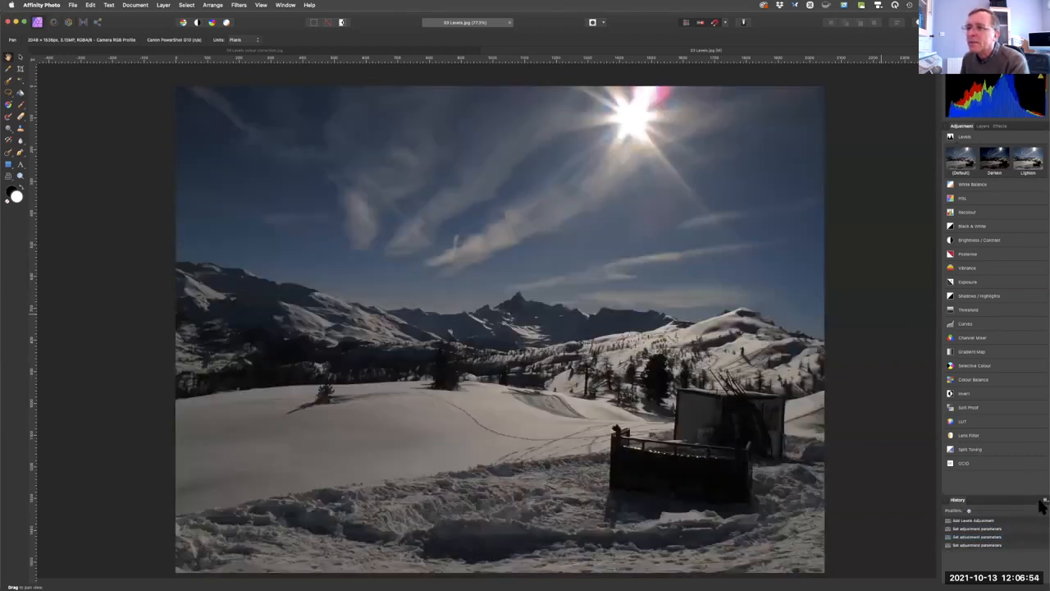
left_click_drag(1040, 502, 1043, 503)
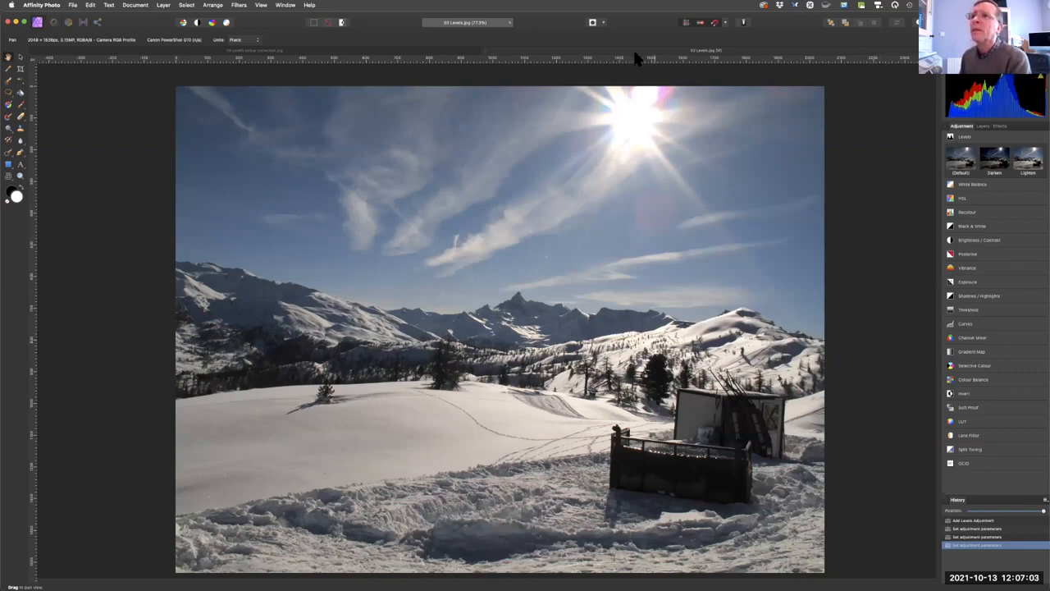
Switch to the 04 Levels colour correction photo and add a default Levels adjustment, moving its dialog clear of the picture.
left_click(405, 51)
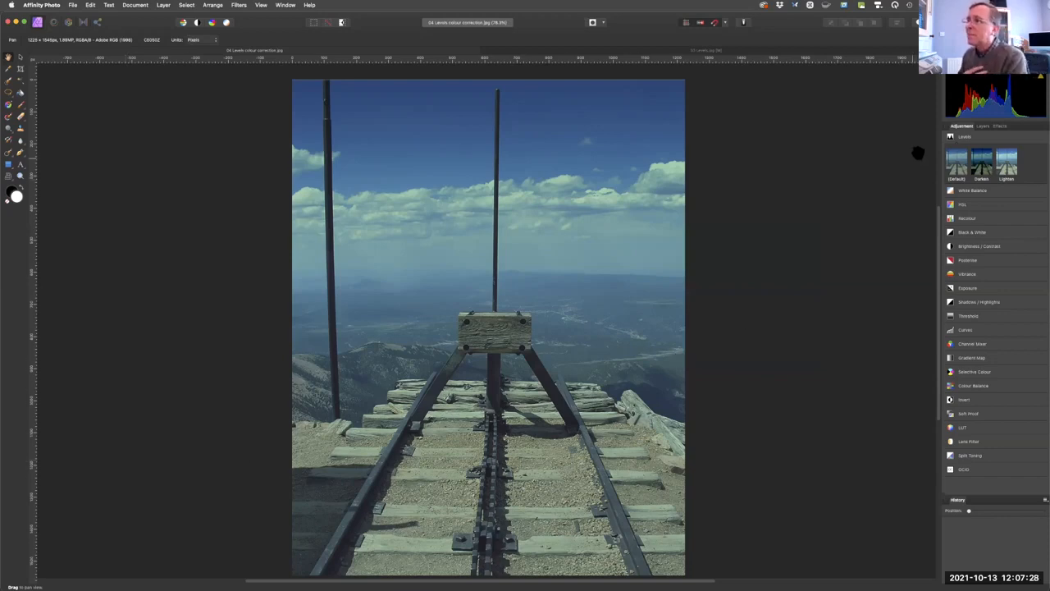
left_click(958, 164)
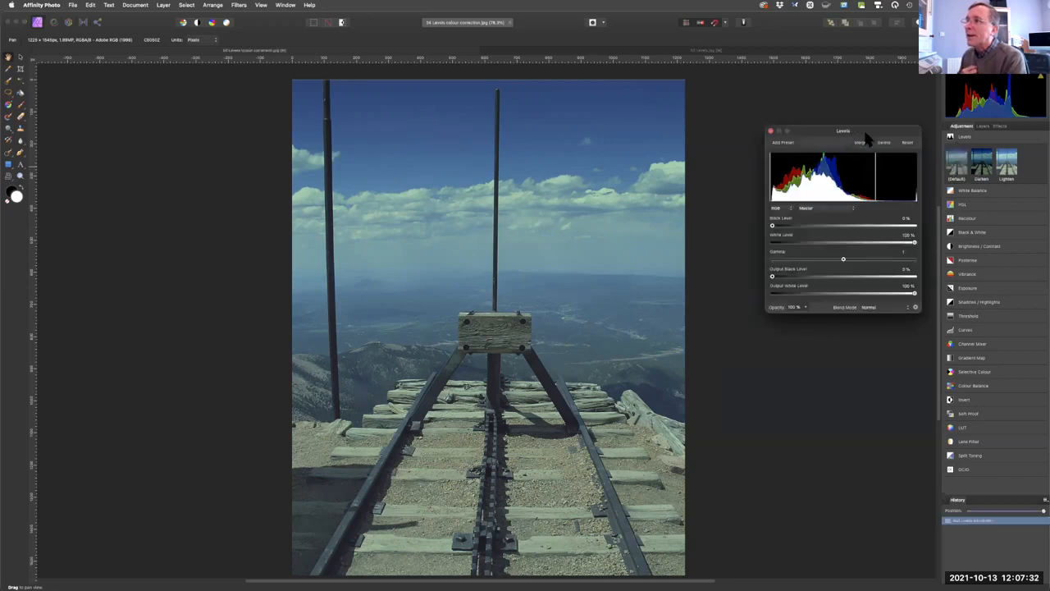
left_click_drag(861, 131, 817, 130)
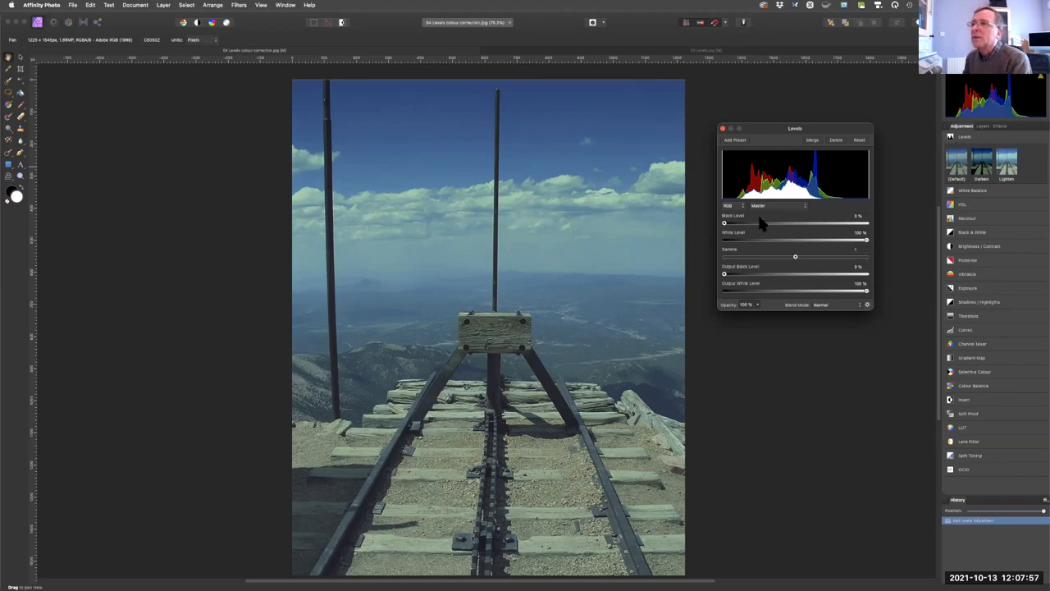
Try a Master Black Level of 9% and White Level of 83% on the railway photo, and return them to 0% and 100%.
left_click_drag(725, 226, 735, 230)
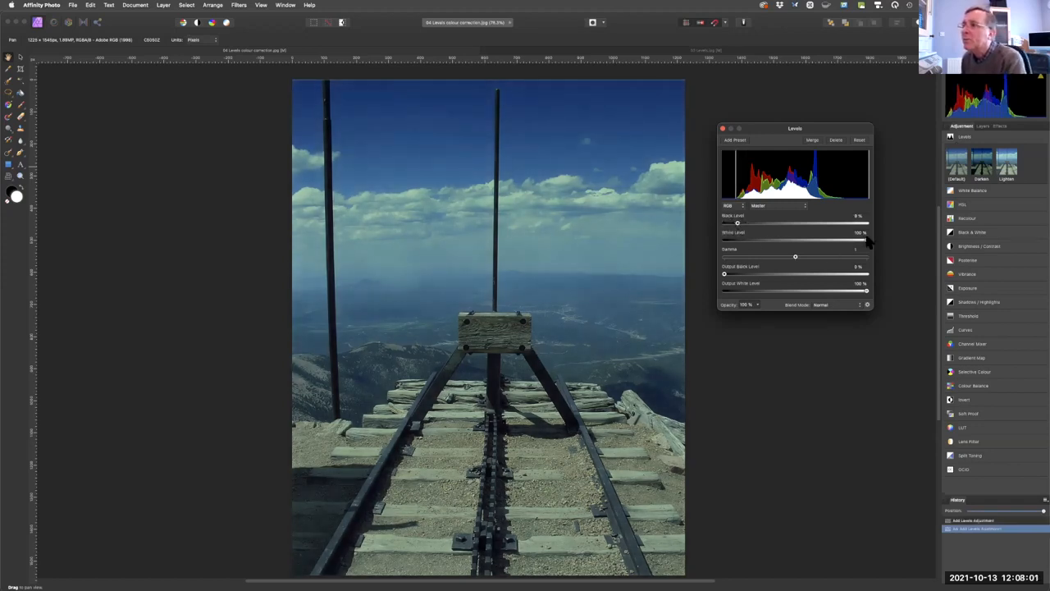
left_click_drag(866, 242, 845, 240)
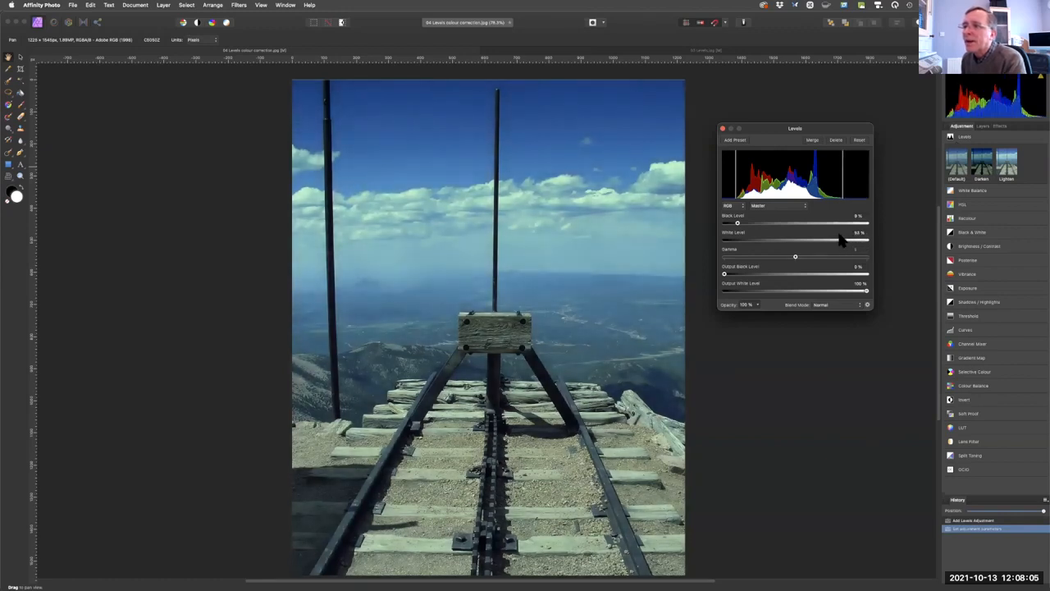
left_click_drag(842, 245, 863, 239)
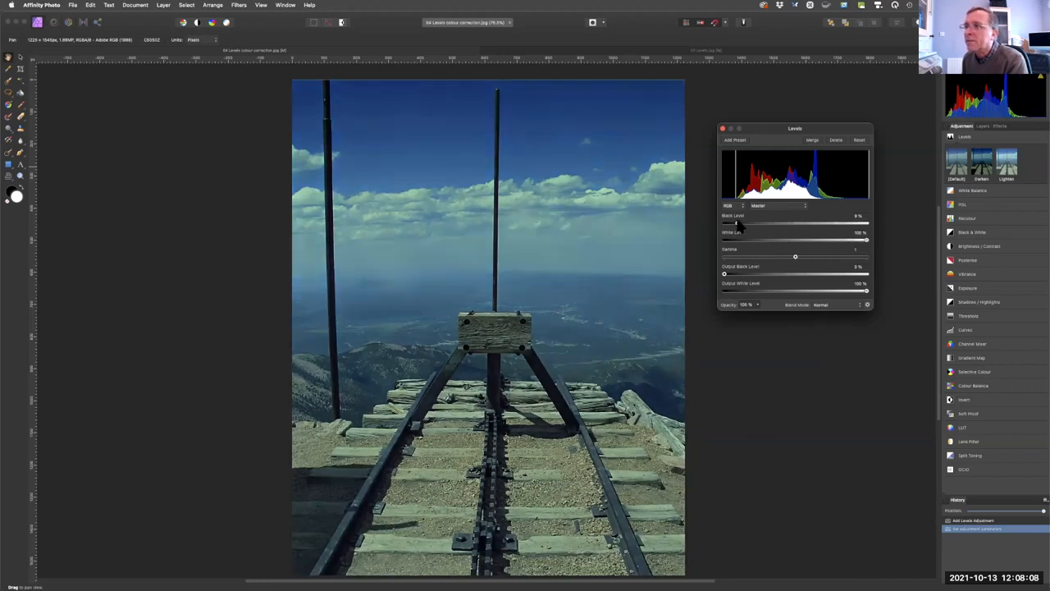
left_click_drag(738, 226, 720, 220)
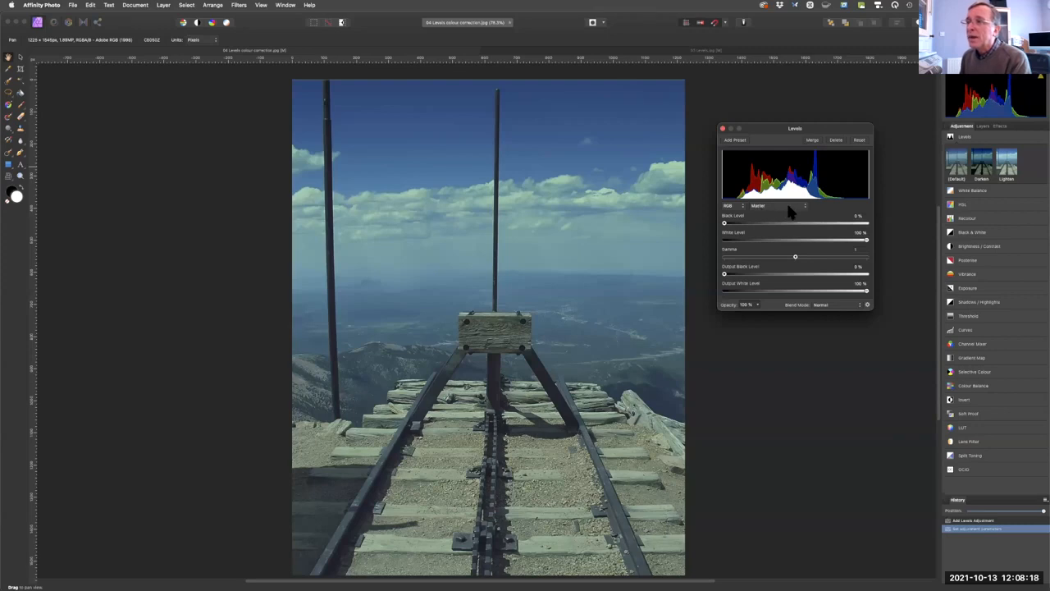
key("fn")
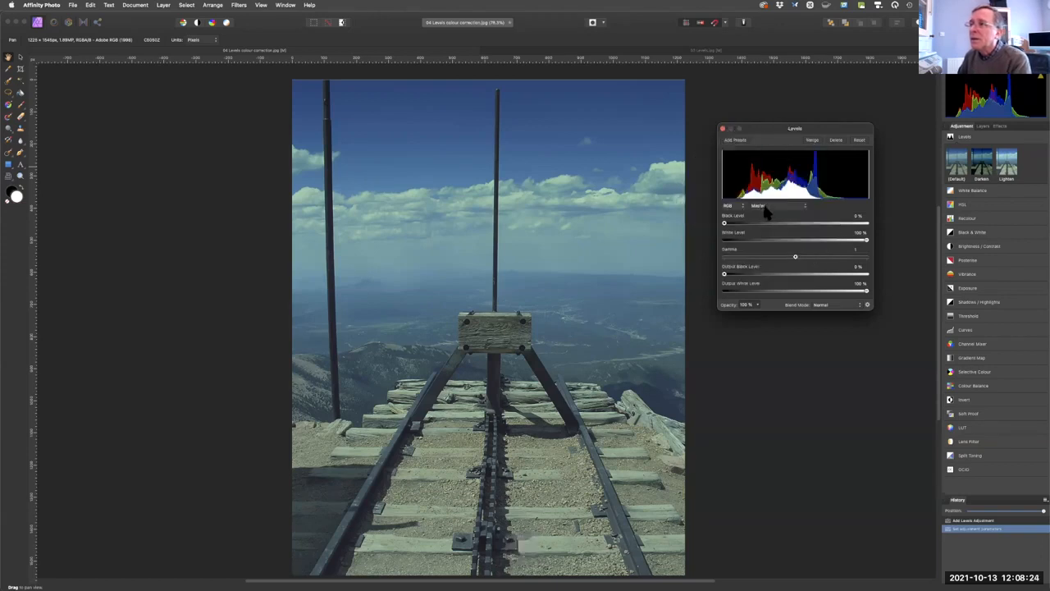
Set the Red channel's Black Level to 10% and White Level to 69% in the Levels adjustment.
left_click(765, 206)
left_click(765, 215)
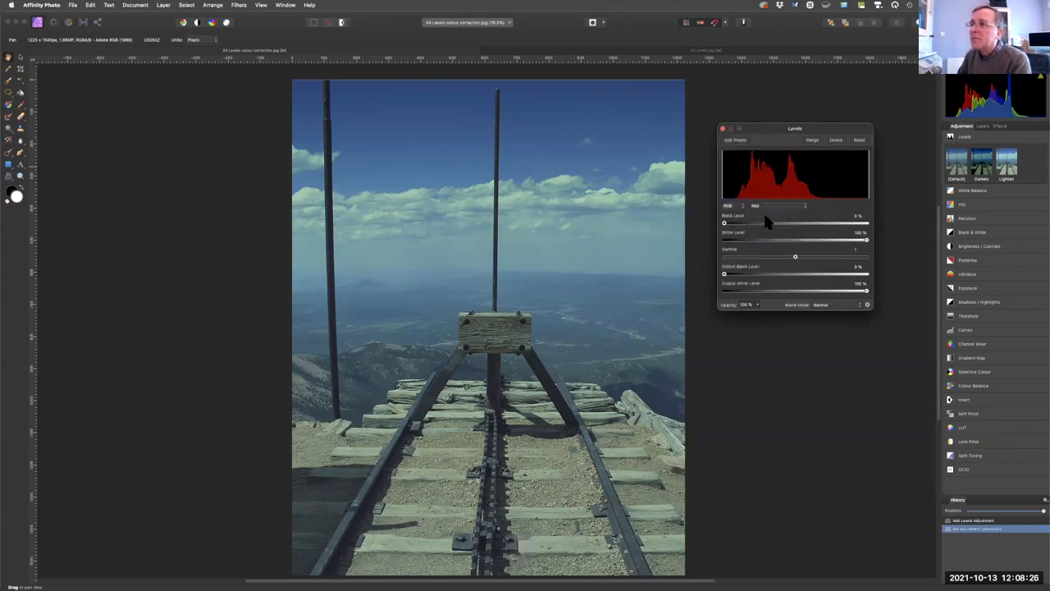
left_click_drag(731, 223, 741, 227)
left_click_drag(866, 238, 821, 240)
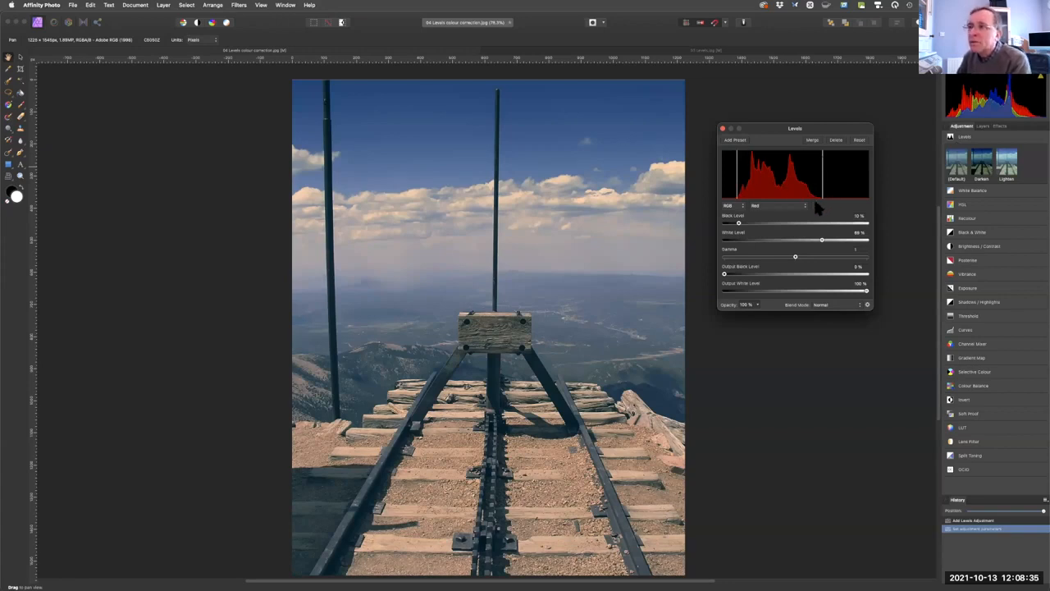
Set the Green channel's Black Level to 10% and White Level to 83%.
left_click(769, 206)
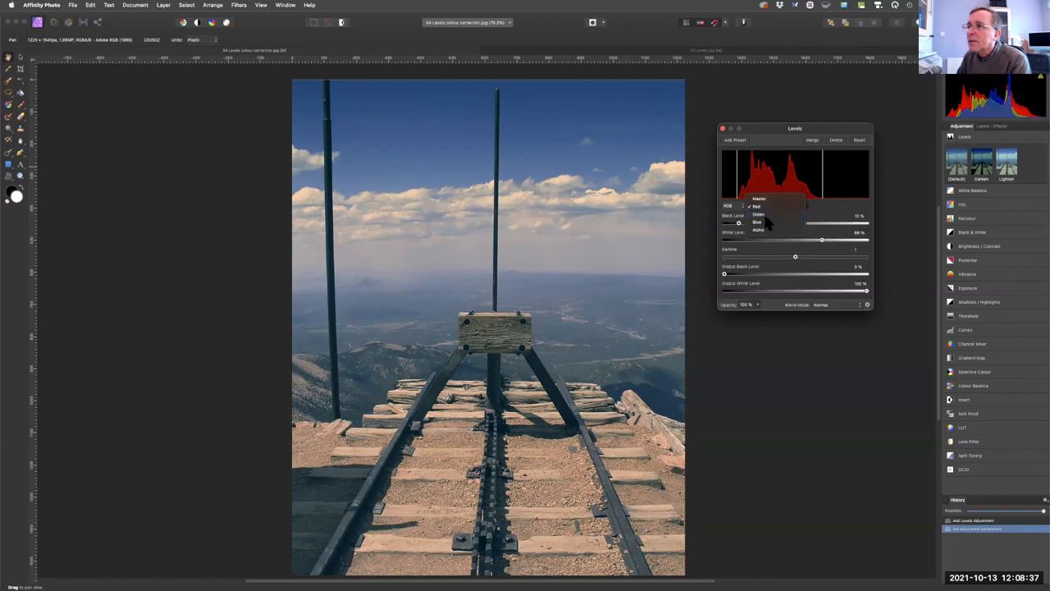
left_click(757, 218)
left_click_drag(727, 224, 739, 224)
left_click_drag(865, 240, 845, 238)
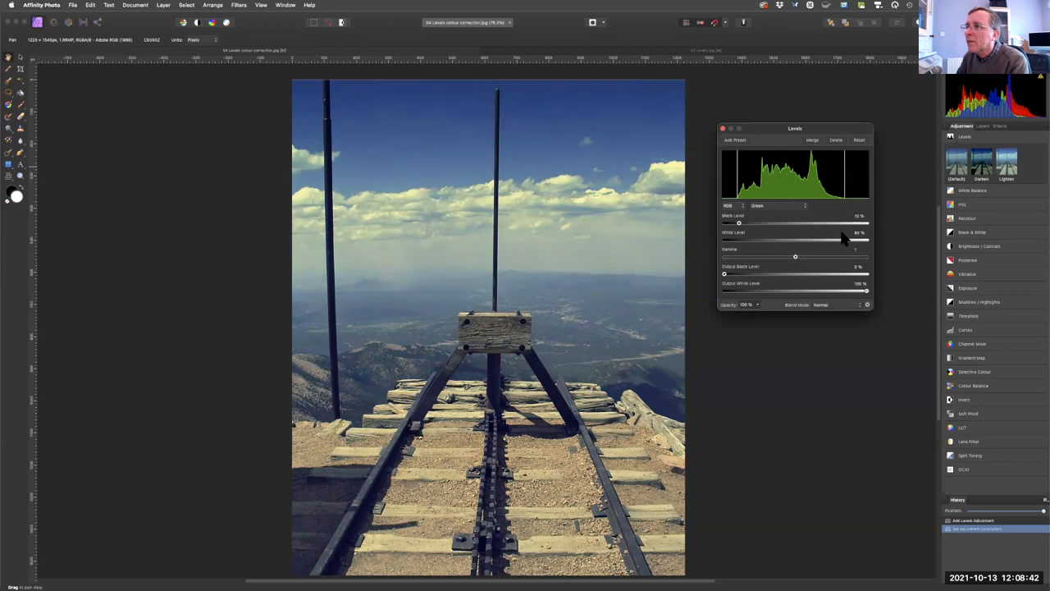
Set the Blue channel's Black Level to 13% and White Level to 72%.
left_click(774, 207)
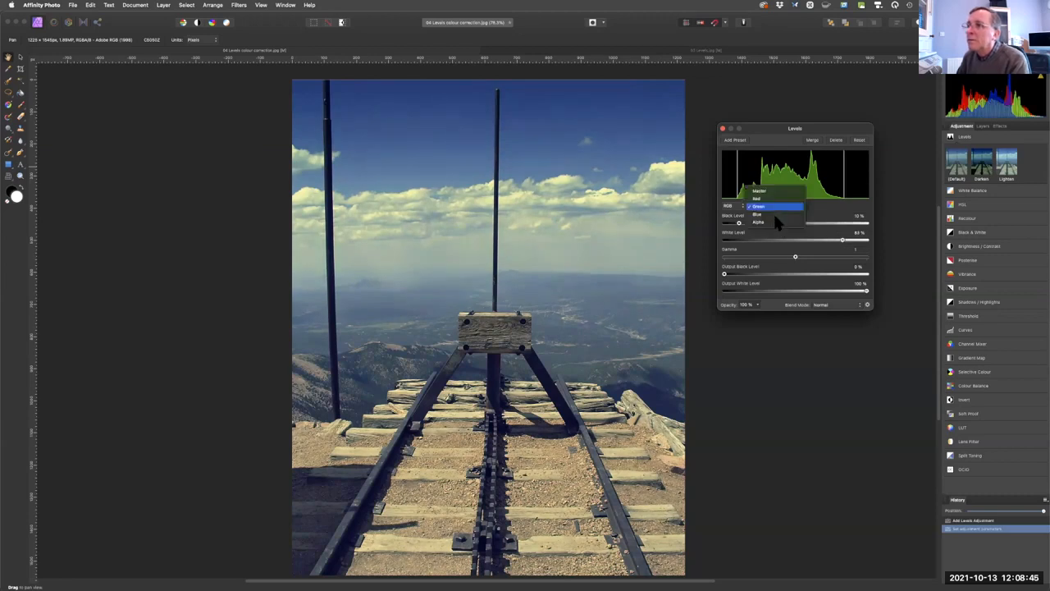
left_click(733, 223)
left_click_drag(729, 226, 743, 226)
left_click_drag(865, 240, 827, 244)
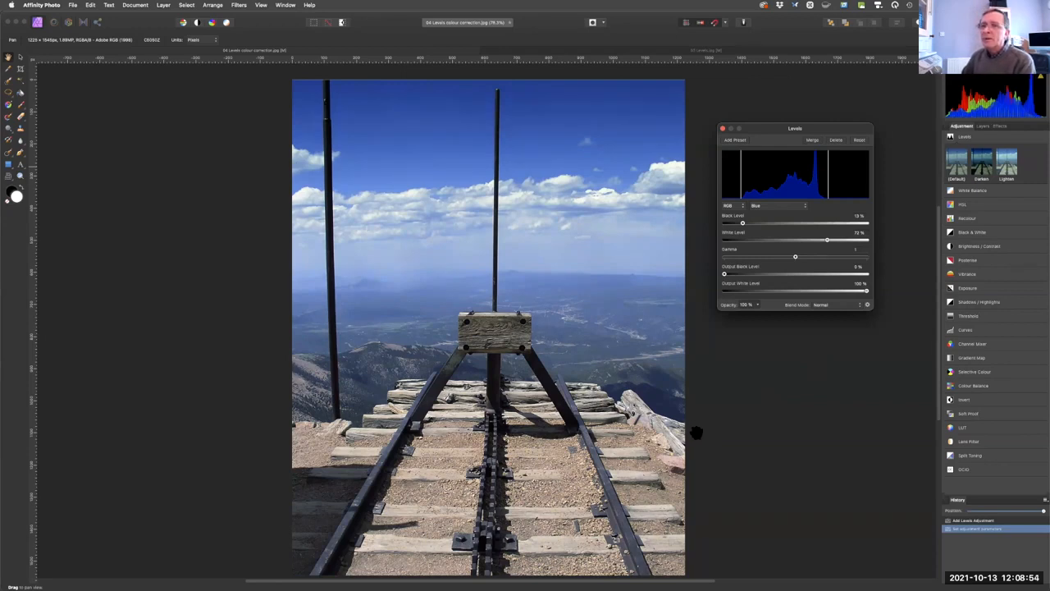
Compare the corrected railway photo with its original through the history, and reopen its Levels adjustment layer to review the settings.
mouse_move(1041, 514)
left_mouse_down()
mouse_move(954, 504)
mouse_move(1042, 509)
left_mouse_up()
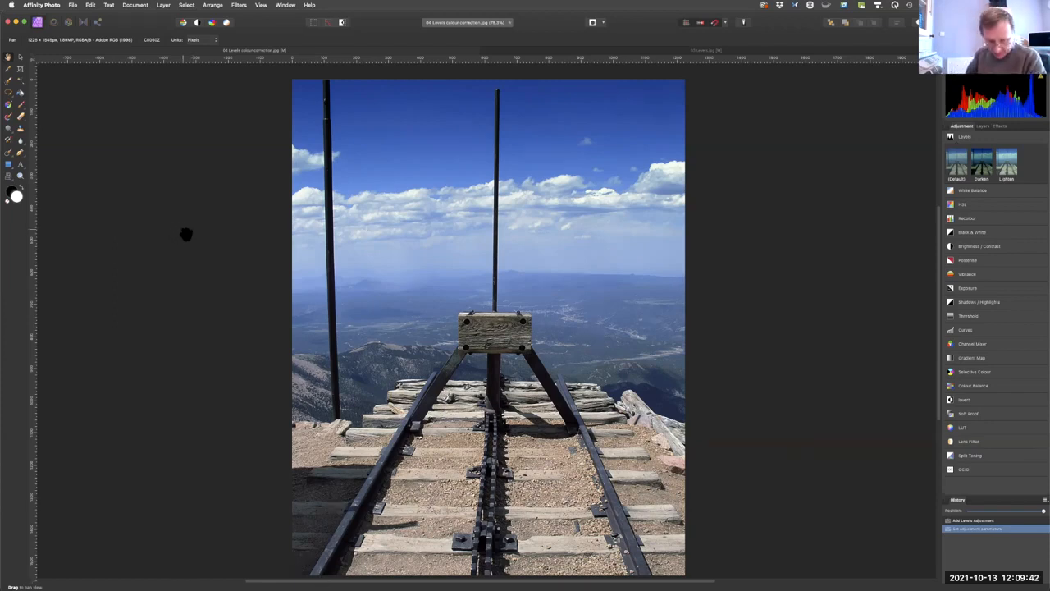
key("super")
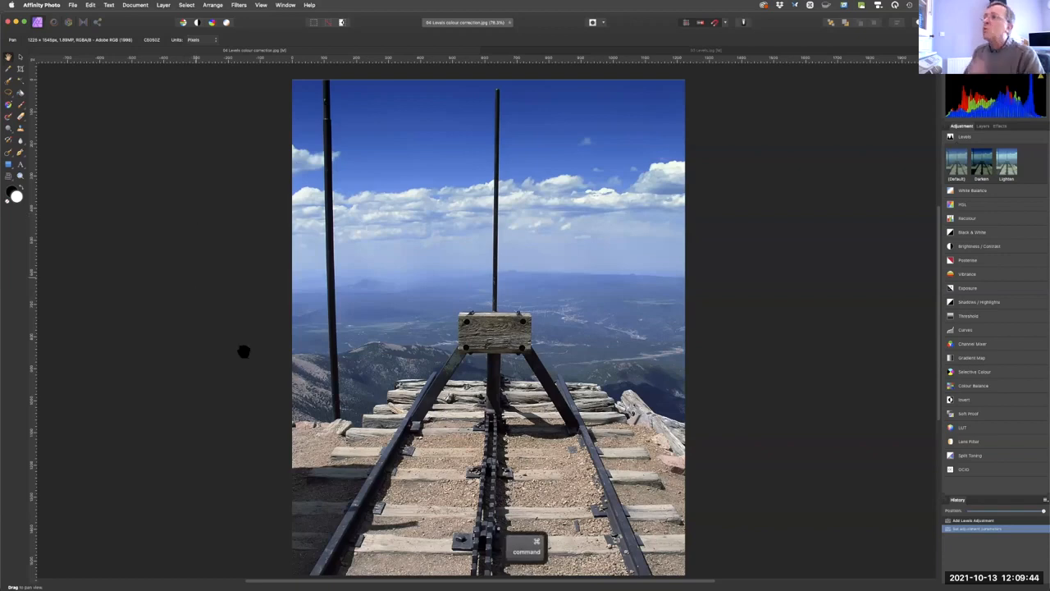
left_click(983, 127)
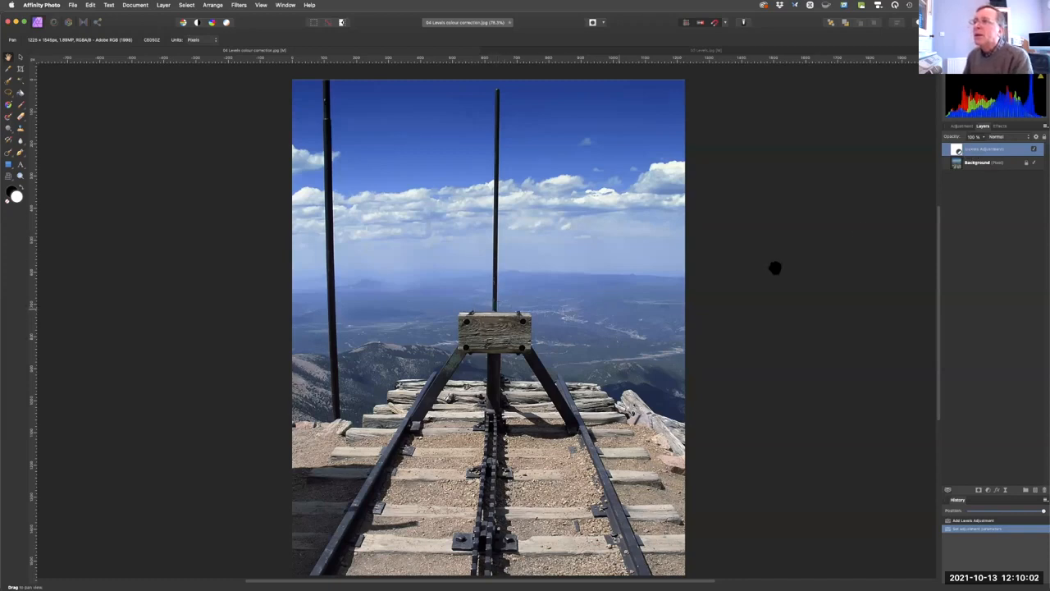
left_click(955, 151)
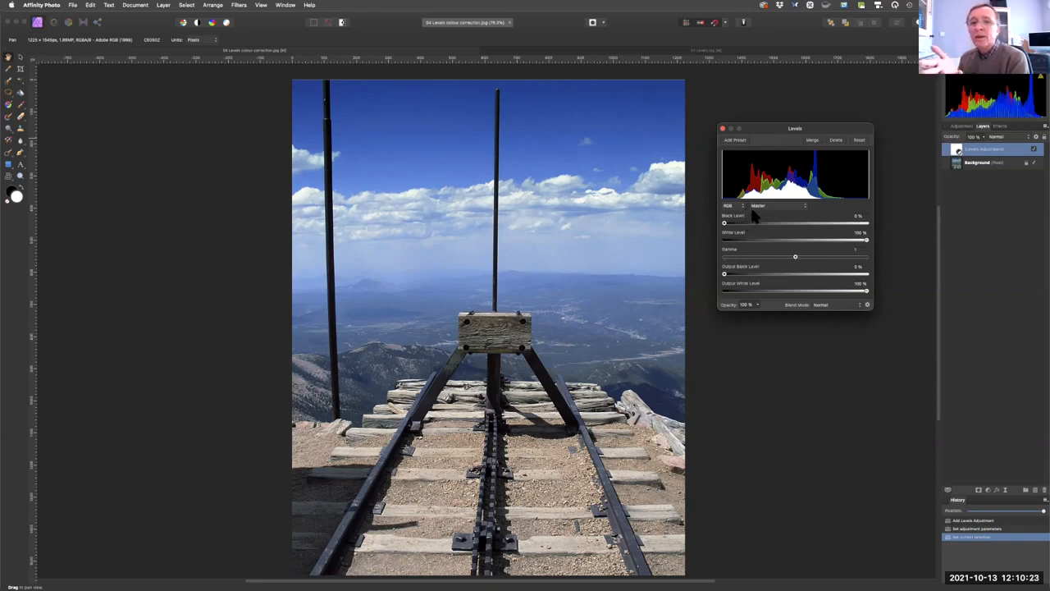
left_click(726, 130)
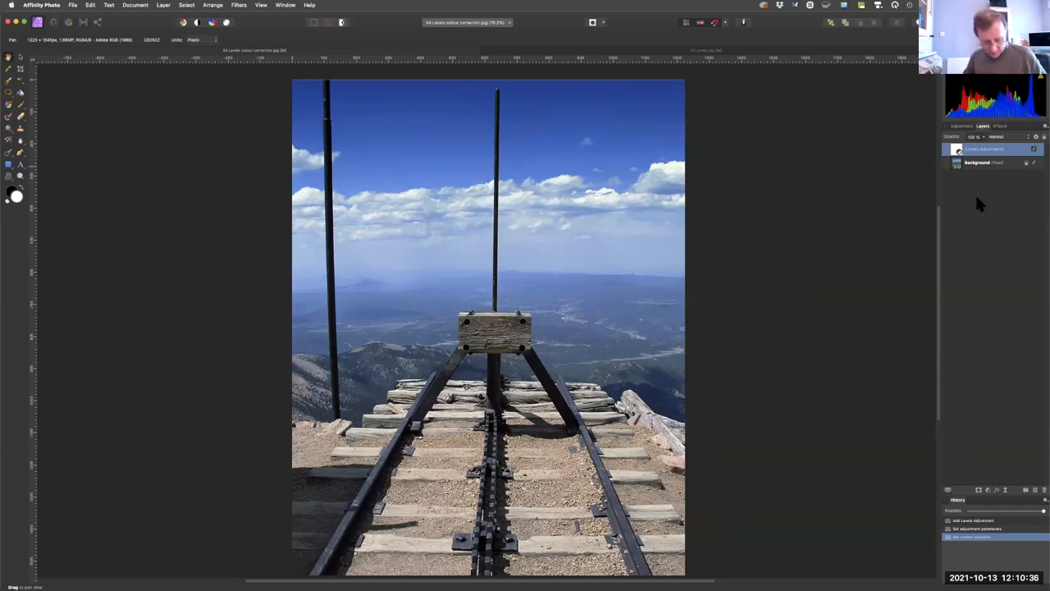
Close the railway and snow landscape photos without saving their changes.
key("super+w")
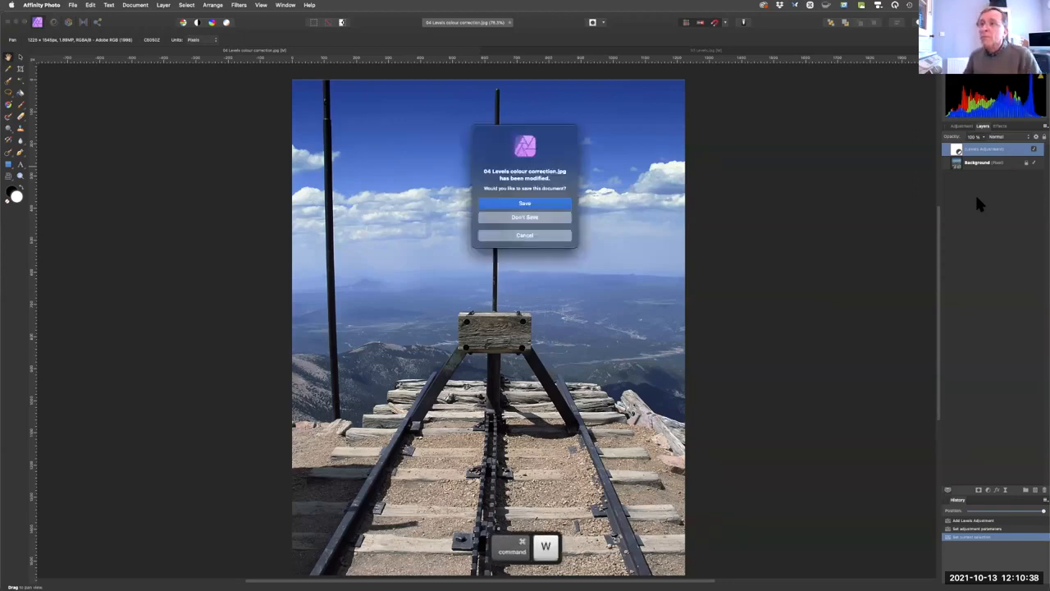
left_click(503, 218)
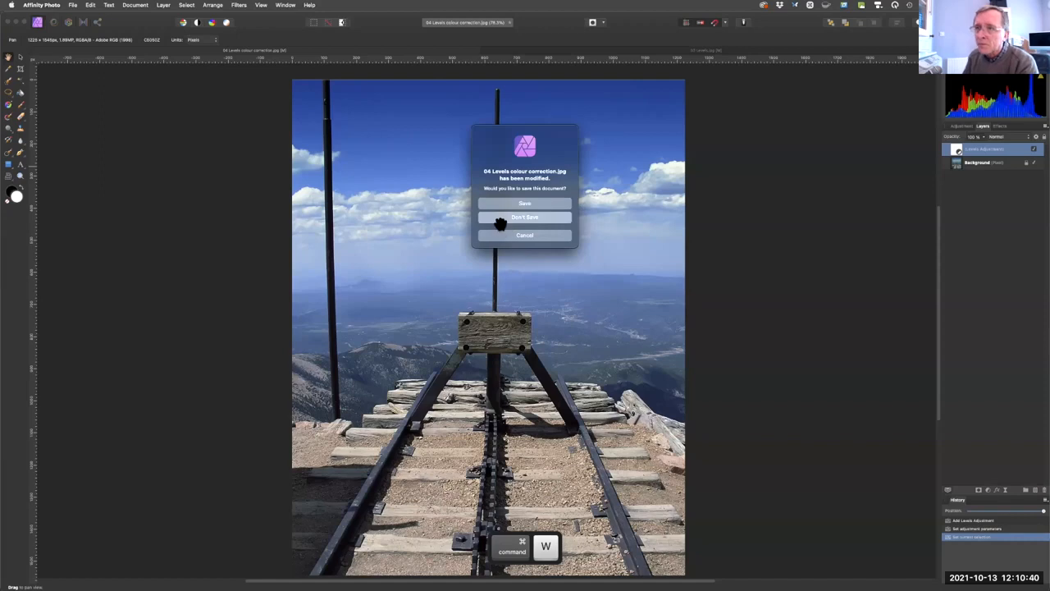
key("super+w")
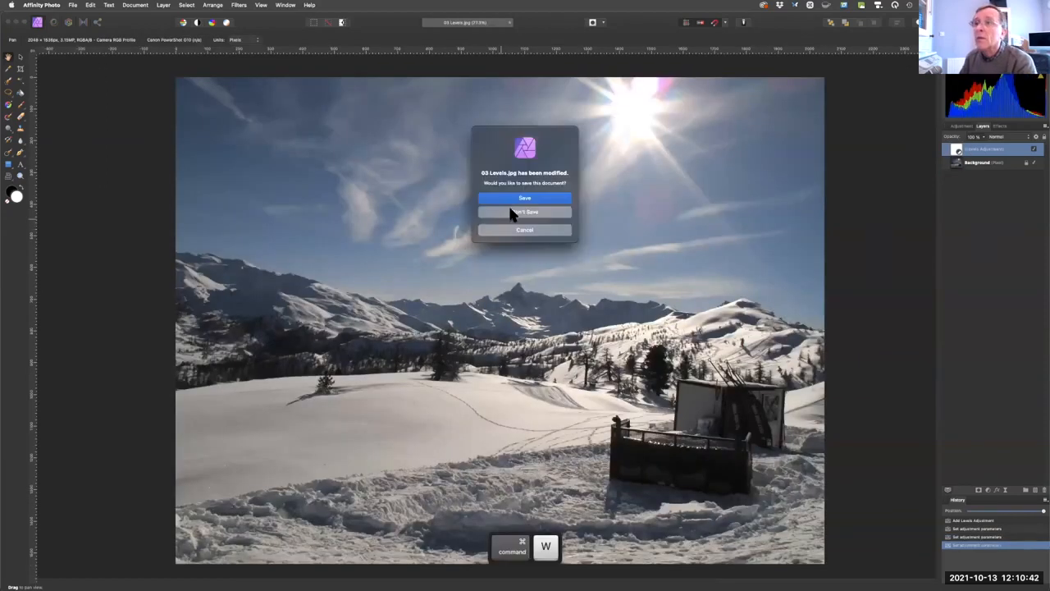
left_click(509, 210)
Open the lighthouse photo 05 Cropping.jpg from the NMUG Files folder.
left_click(73, 6)
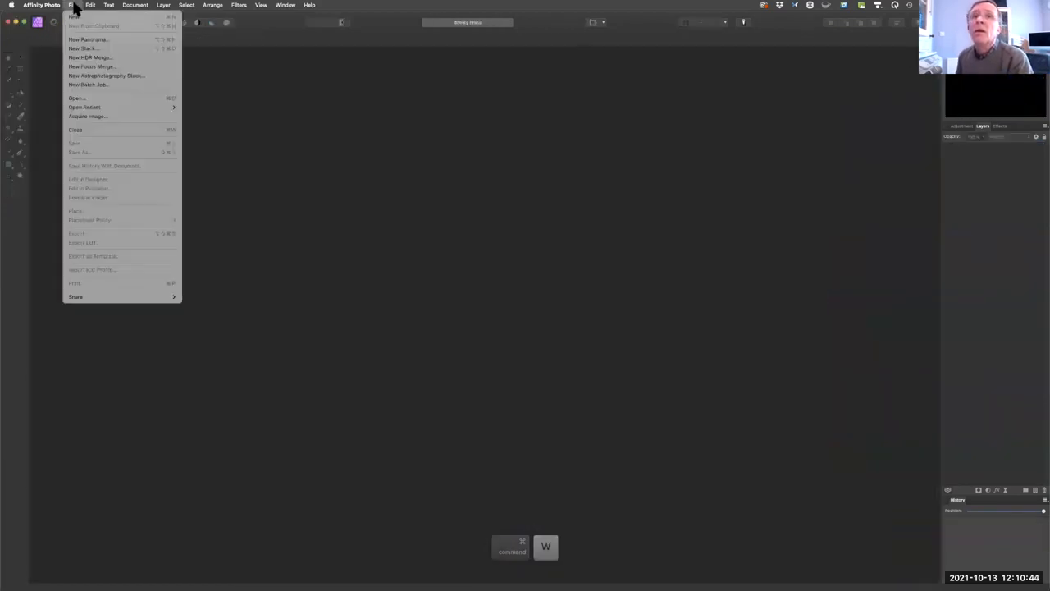
left_click(86, 99)
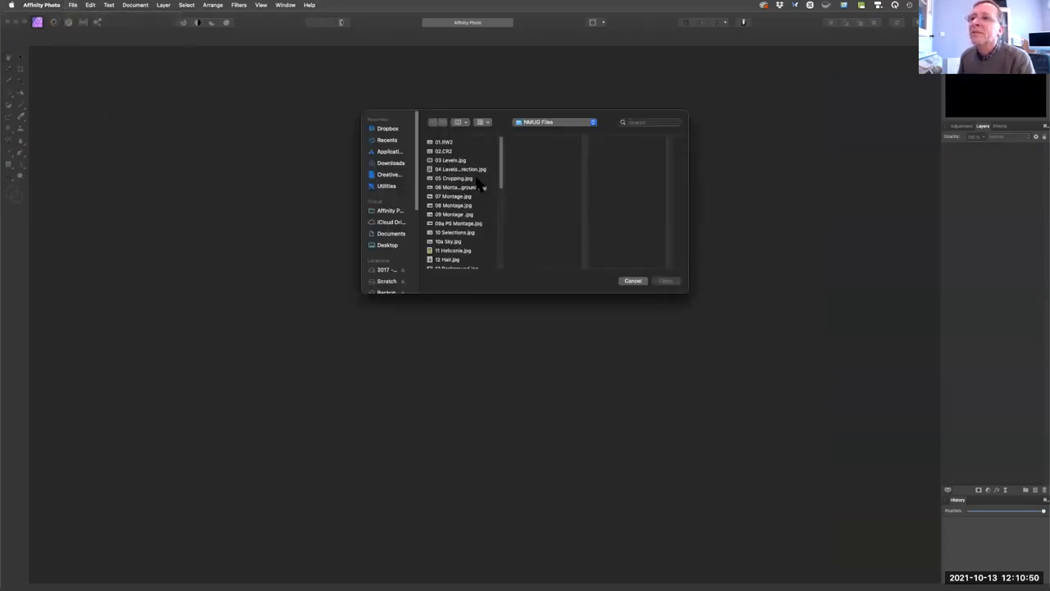
left_click(475, 178)
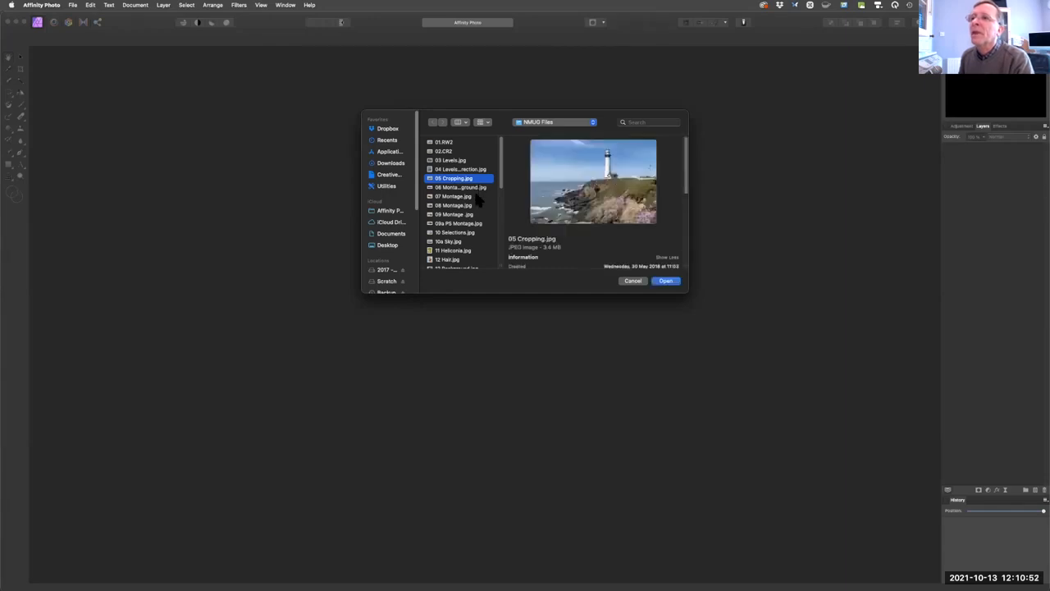
left_click(664, 281)
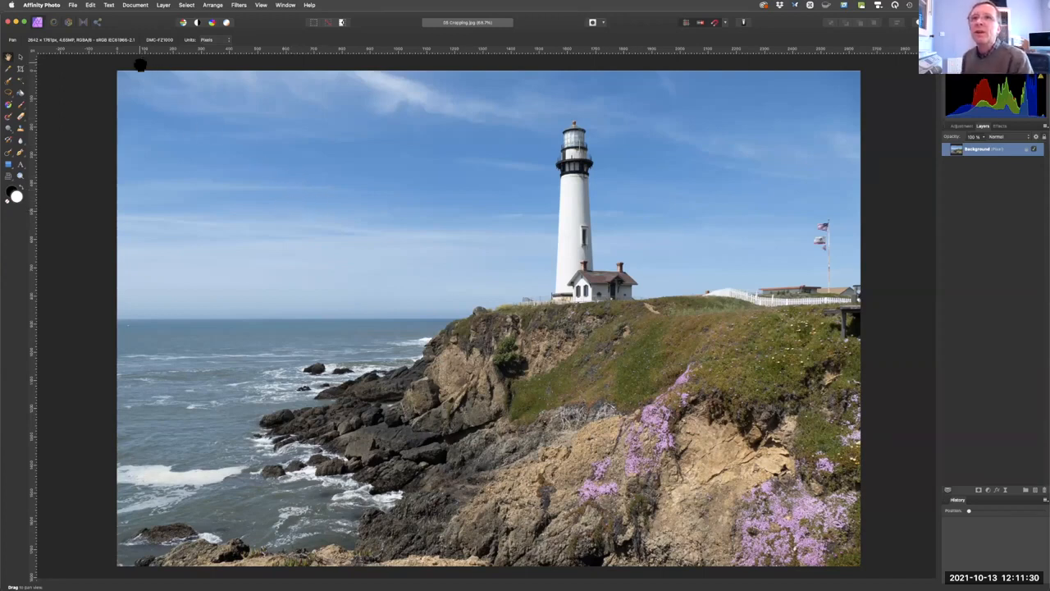
Start resizing the canvas of the lighthouse photo and anchor the image at the centre.
left_click(136, 5)
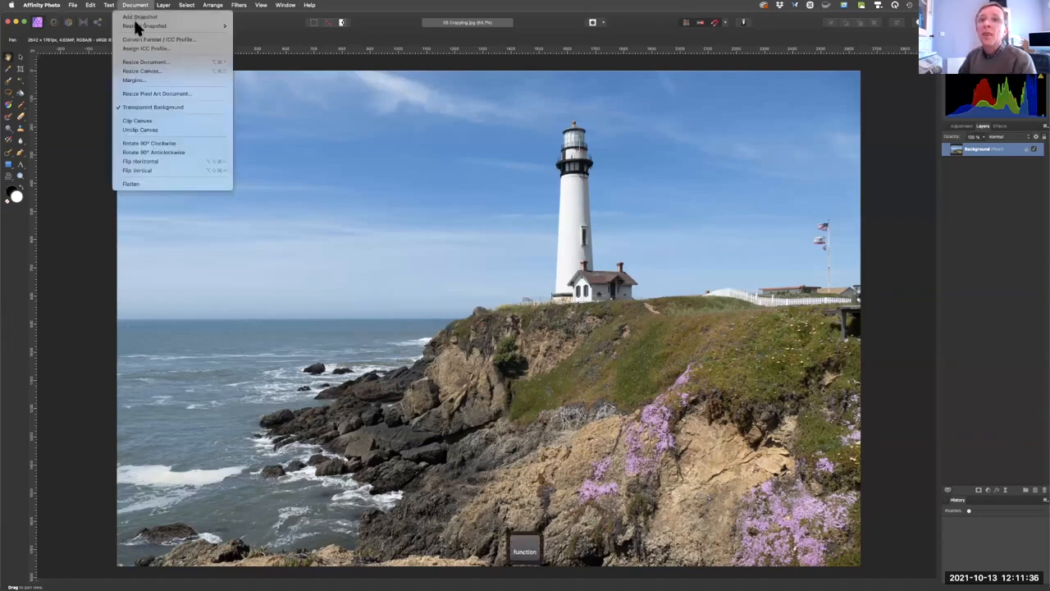
left_click(135, 71)
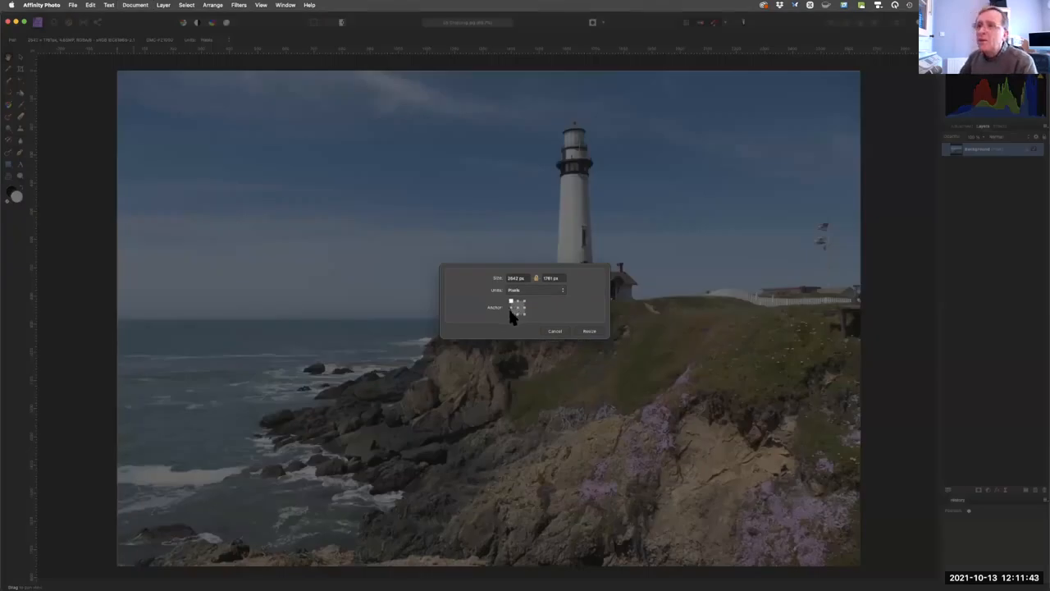
key("fn")
left_click(513, 303)
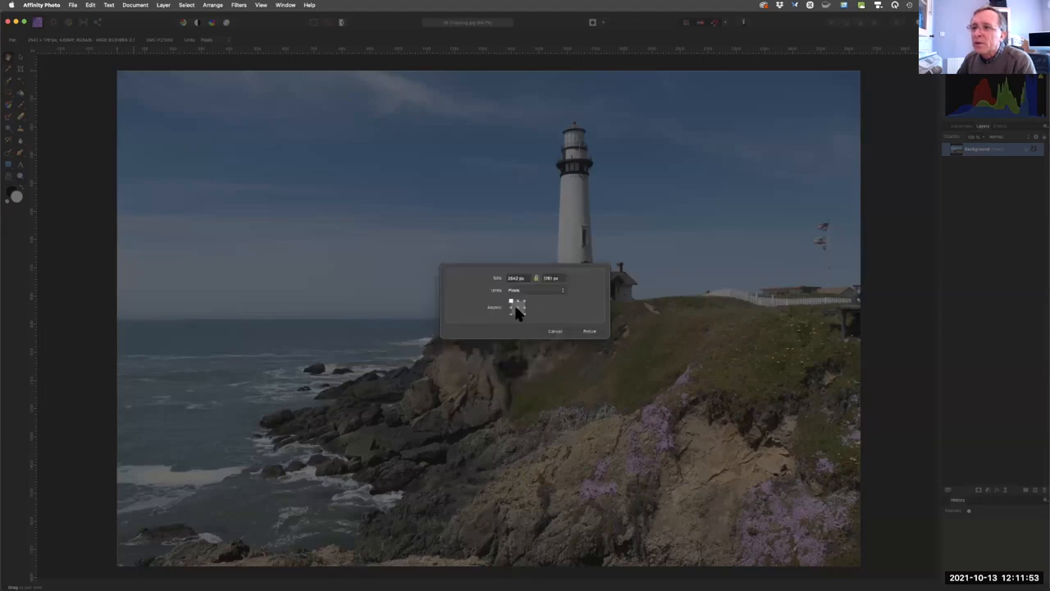
left_click(517, 308)
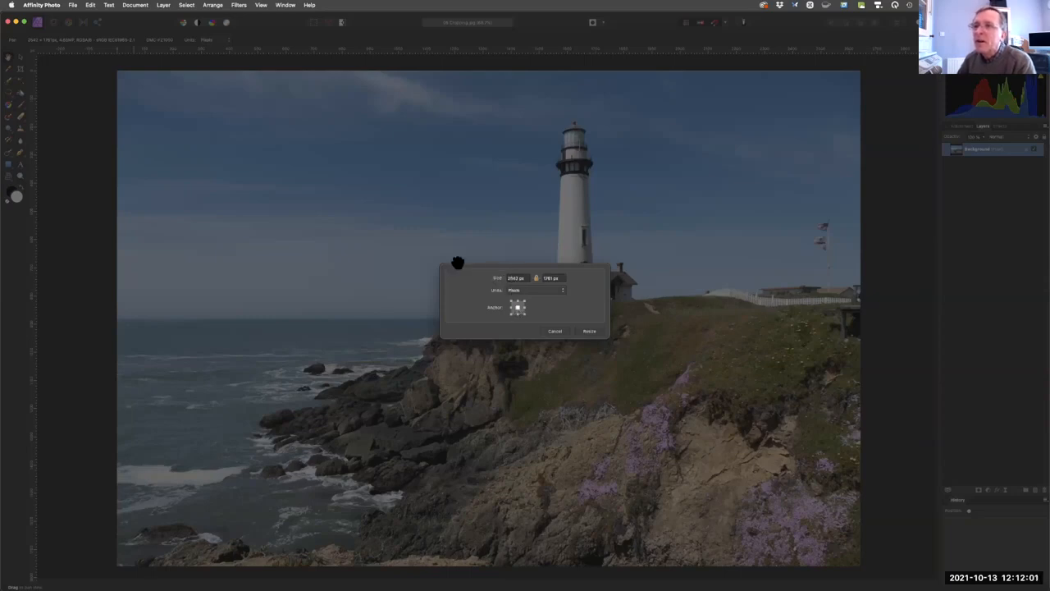
Set the units to inches and enlarge the canvas to 10.807 in wide by 7.87 in high with unlocked proportions.
left_click(529, 289)
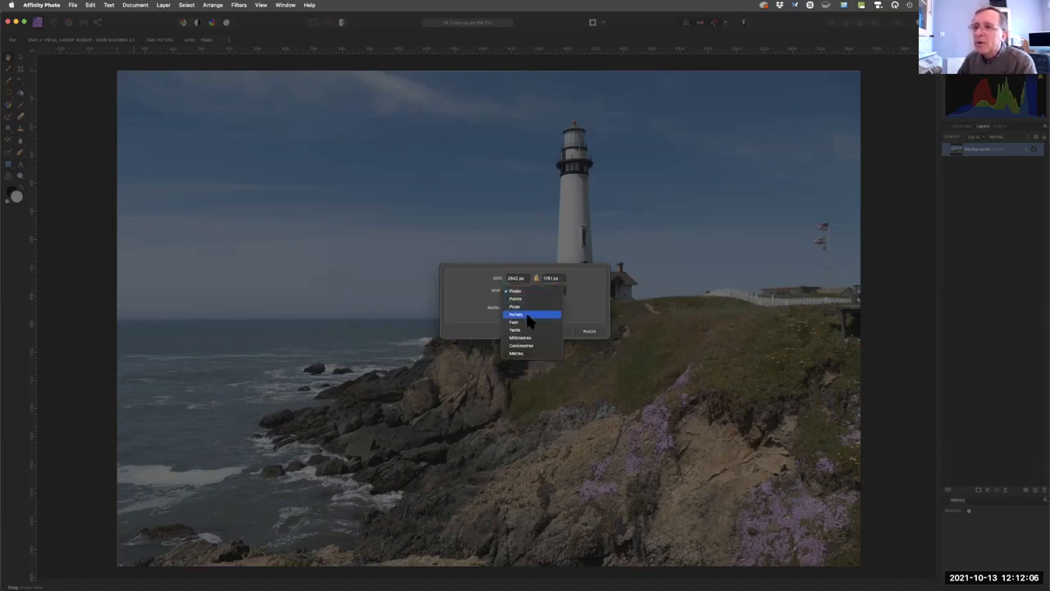
left_click(528, 319)
left_click(535, 278)
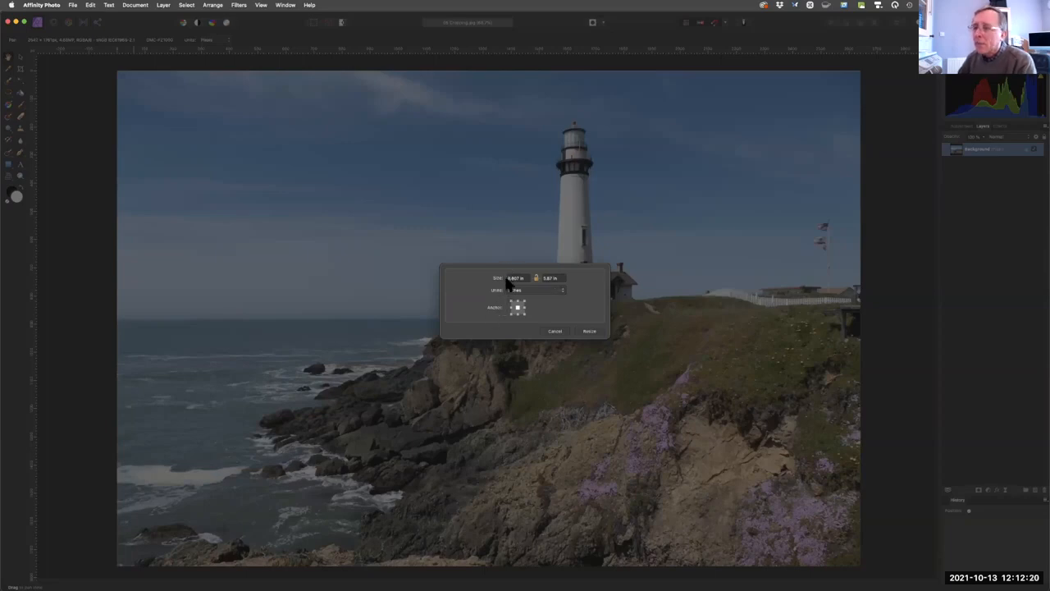
key("BackSpace")
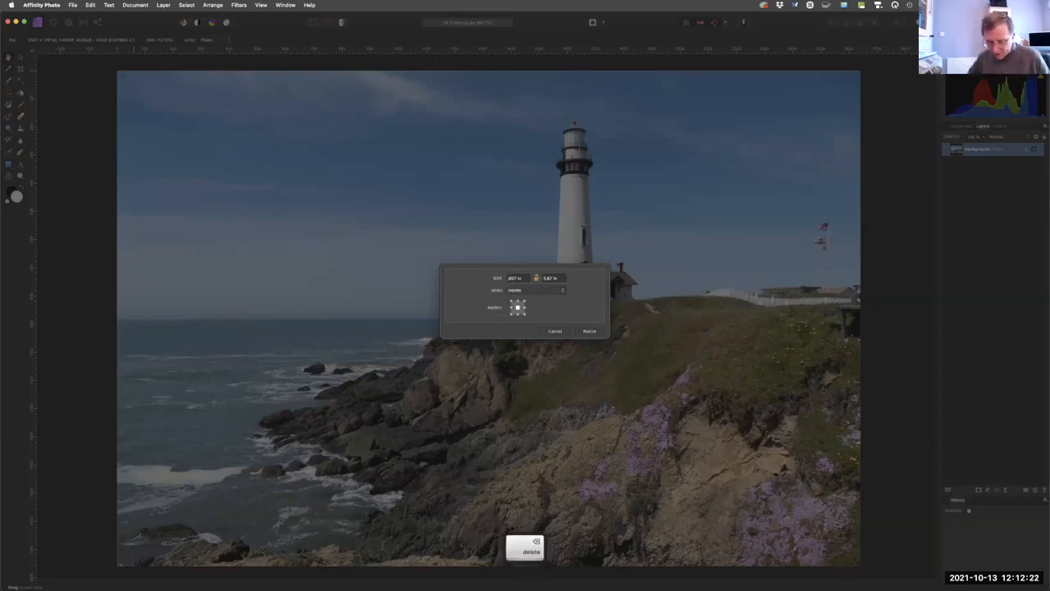
type("10")
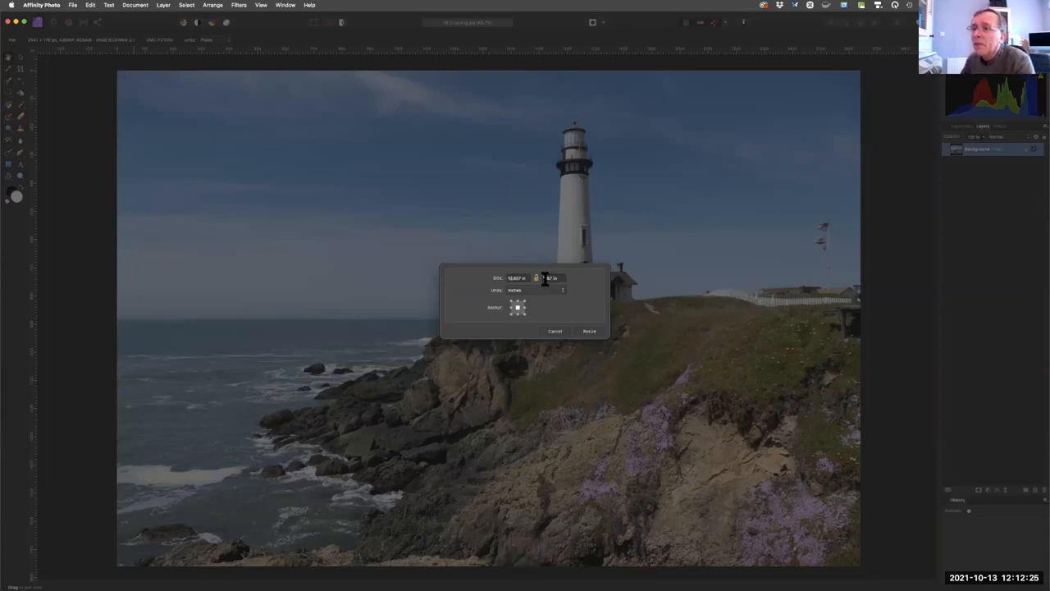
type("7")
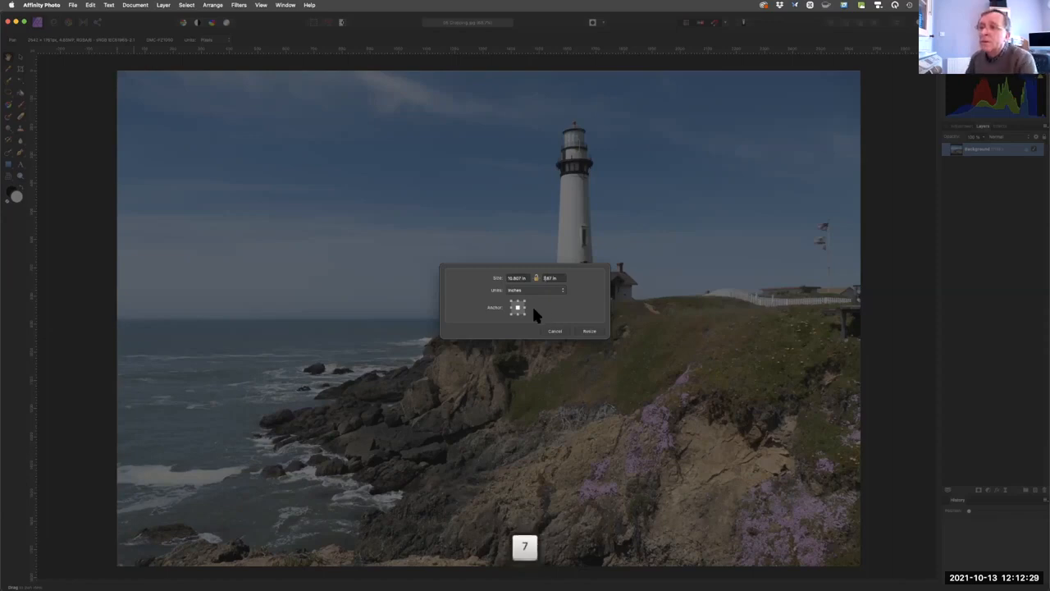
left_click(588, 332)
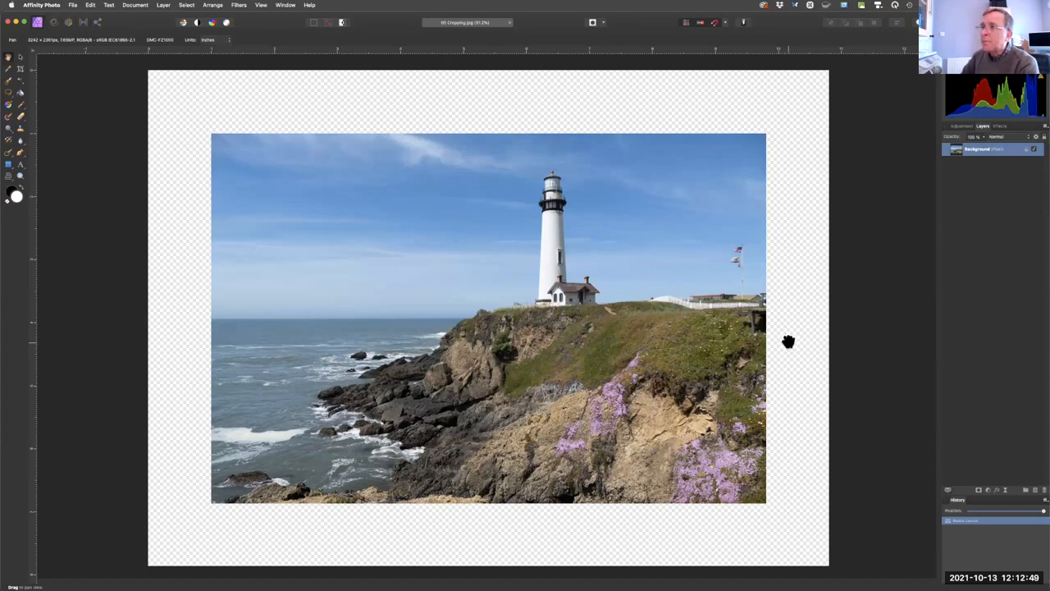
Add a new pixel layer and move it beneath the Background layer.
key("fn")
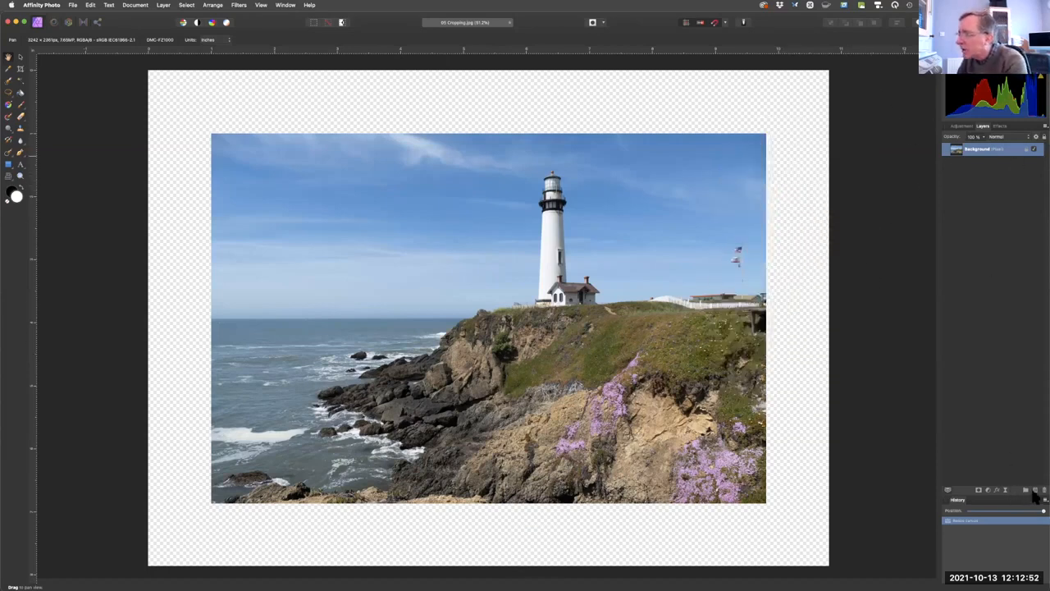
key("fn")
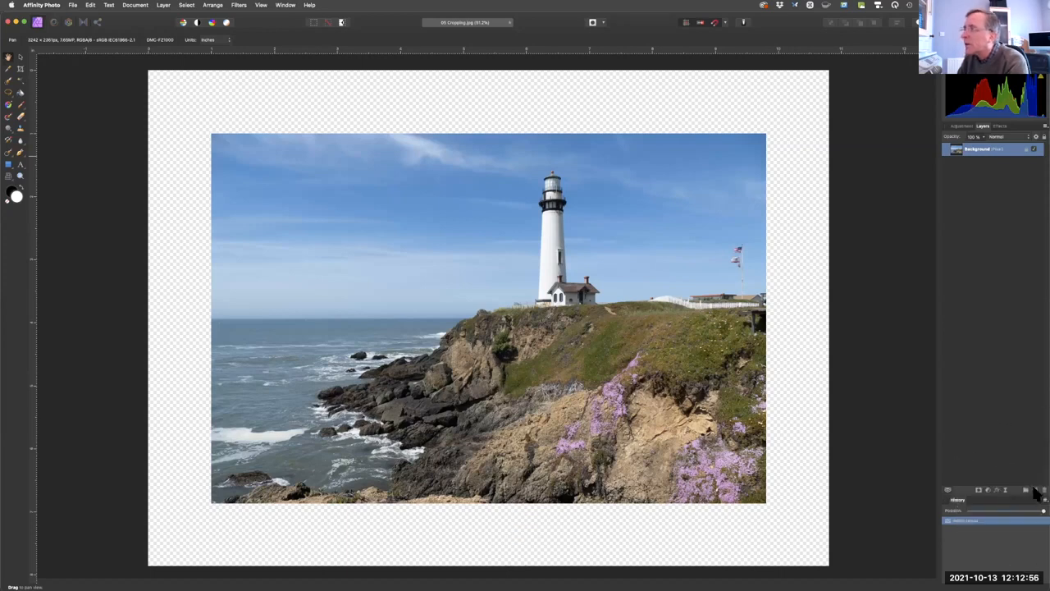
left_click(1034, 490)
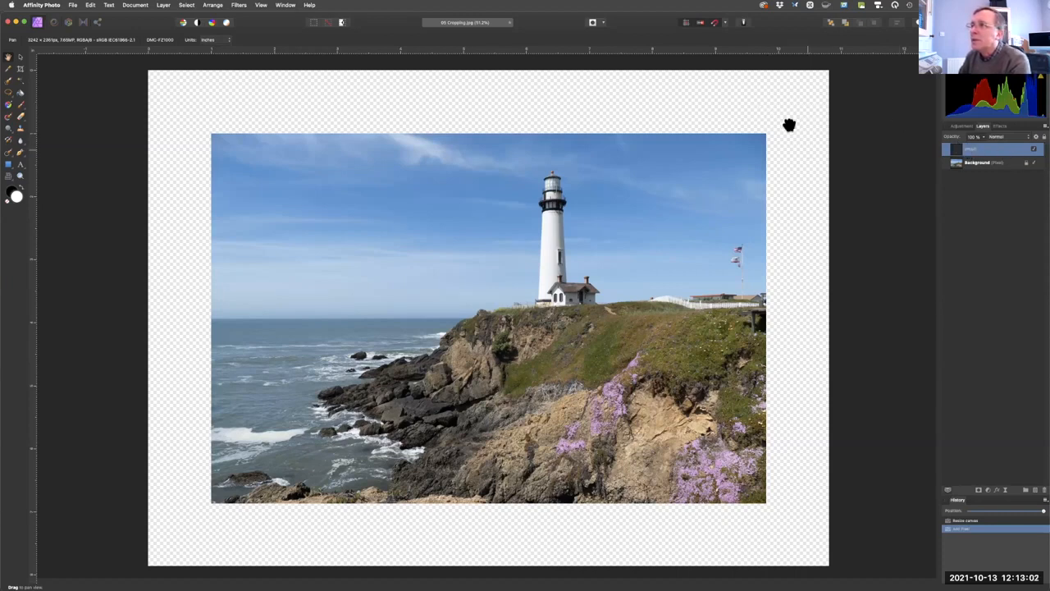
left_click_drag(970, 156, 972, 177)
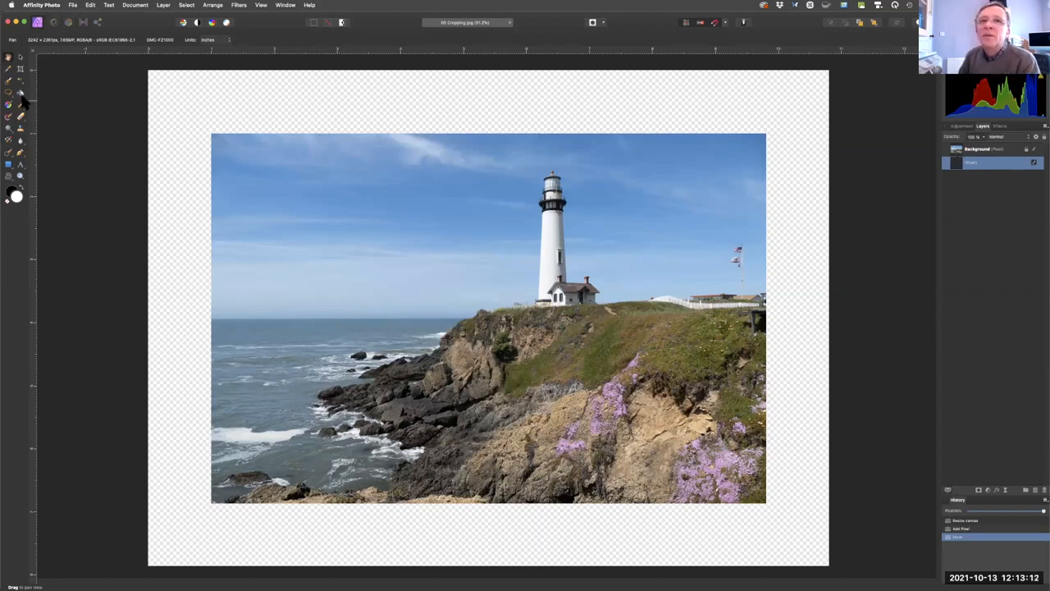
Flood fill the new pixel layer with white to give the photo a white border.
key("fn")
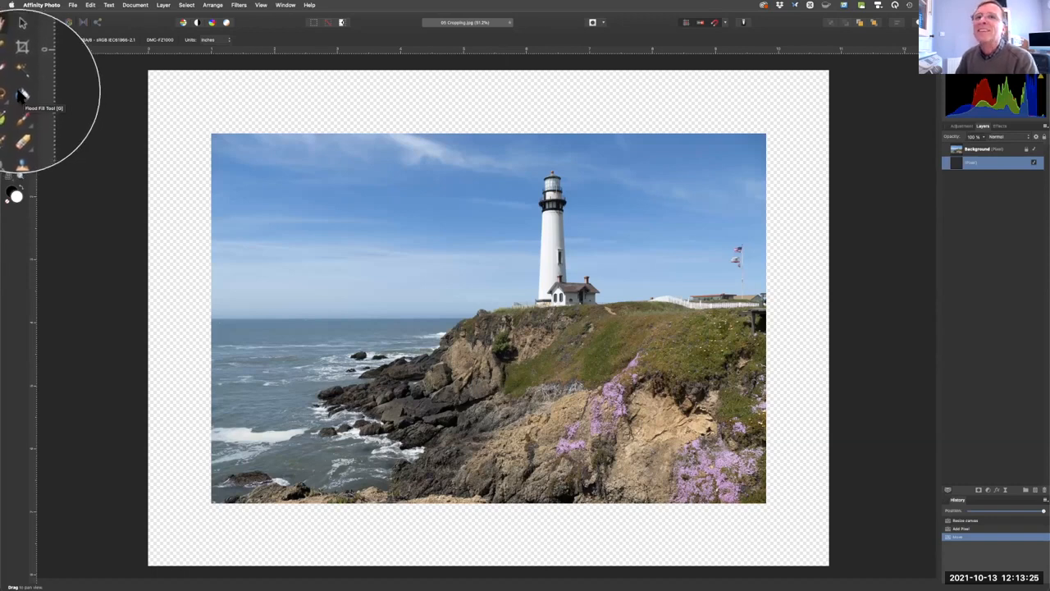
key("fn")
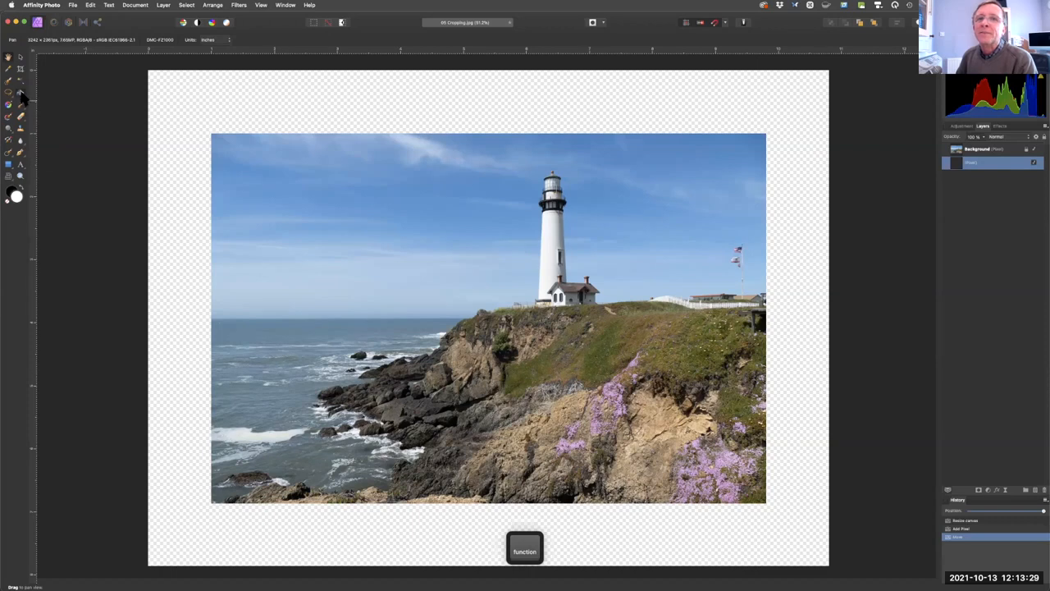
key("g")
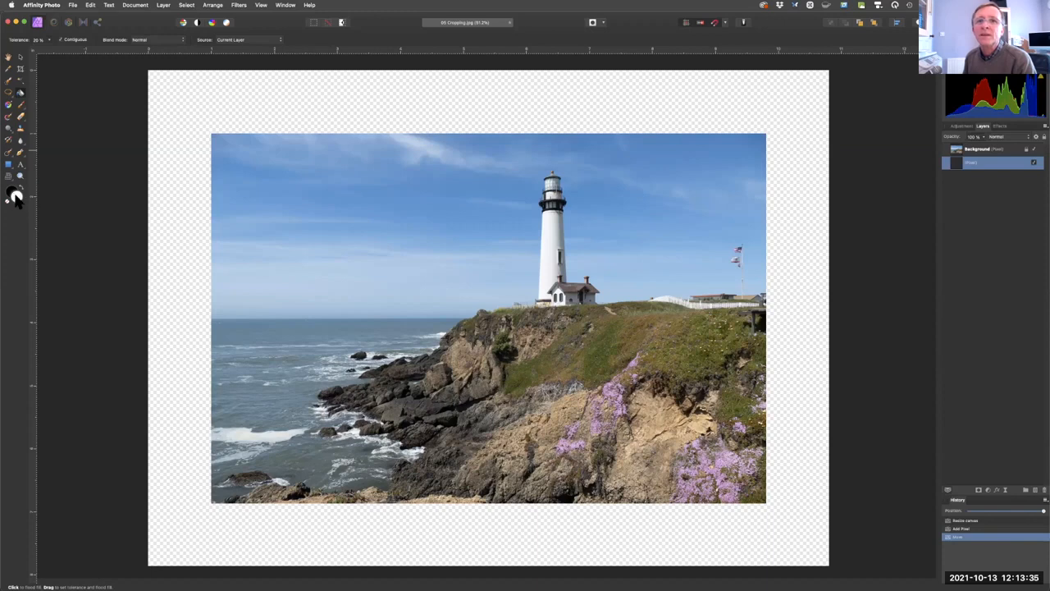
left_click(201, 102)
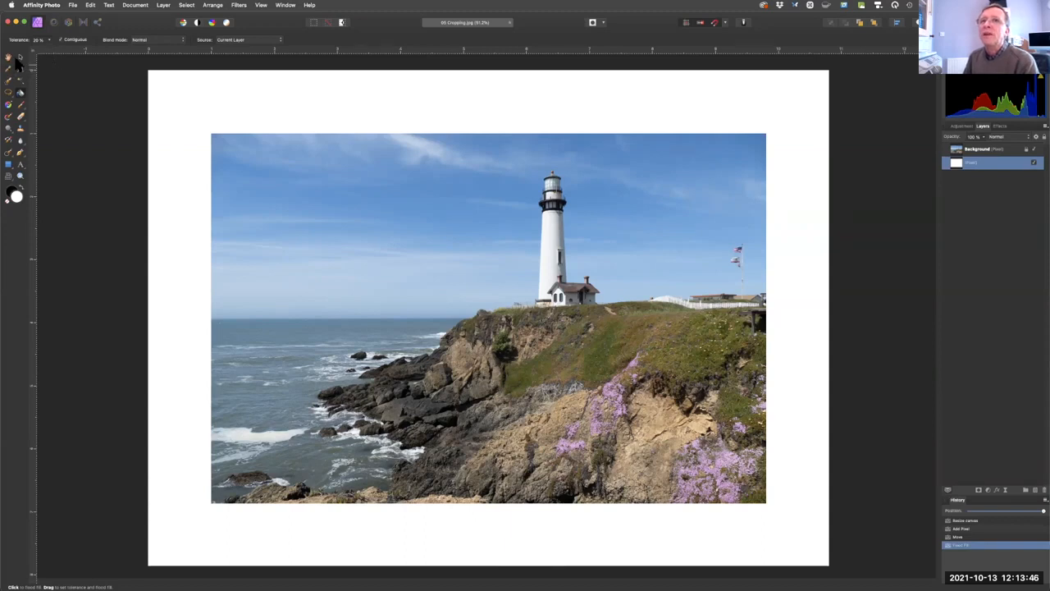
Enable the Outline effect on the white pixel layer with a radius of about 34 px.
key("v")
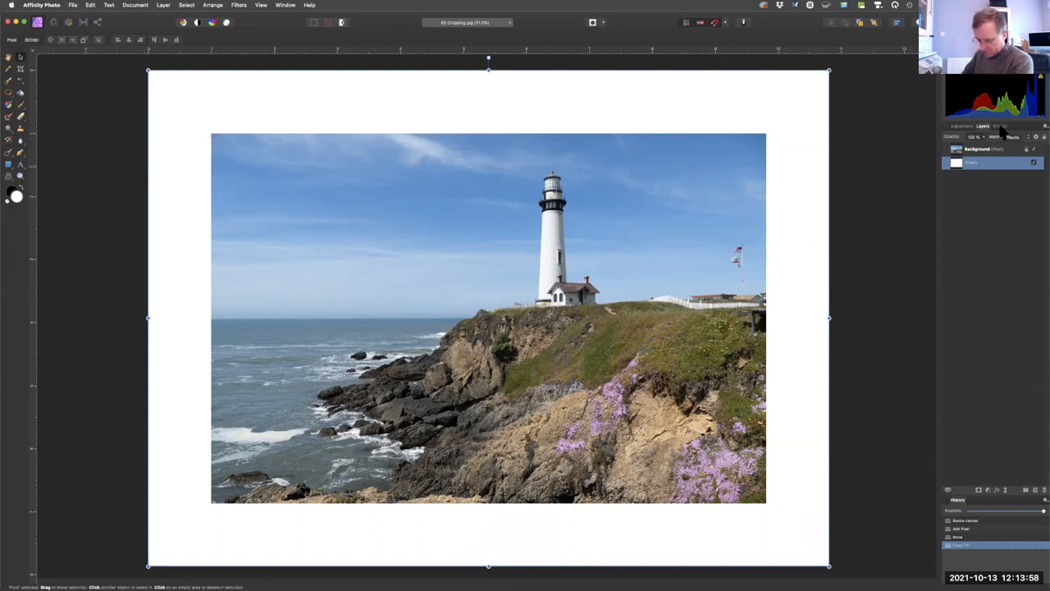
left_click(1001, 128)
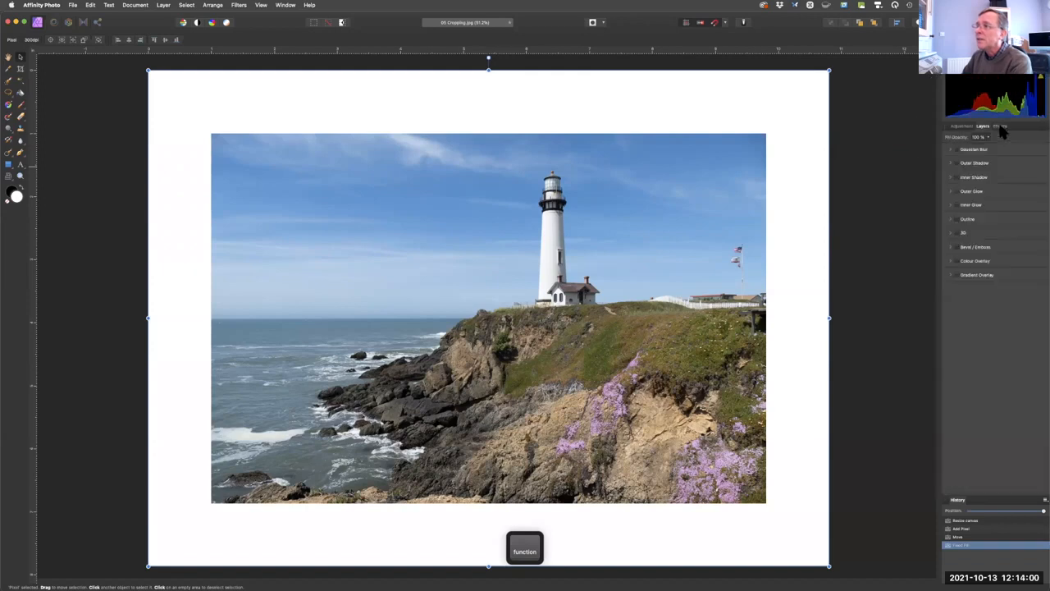
left_click(956, 219)
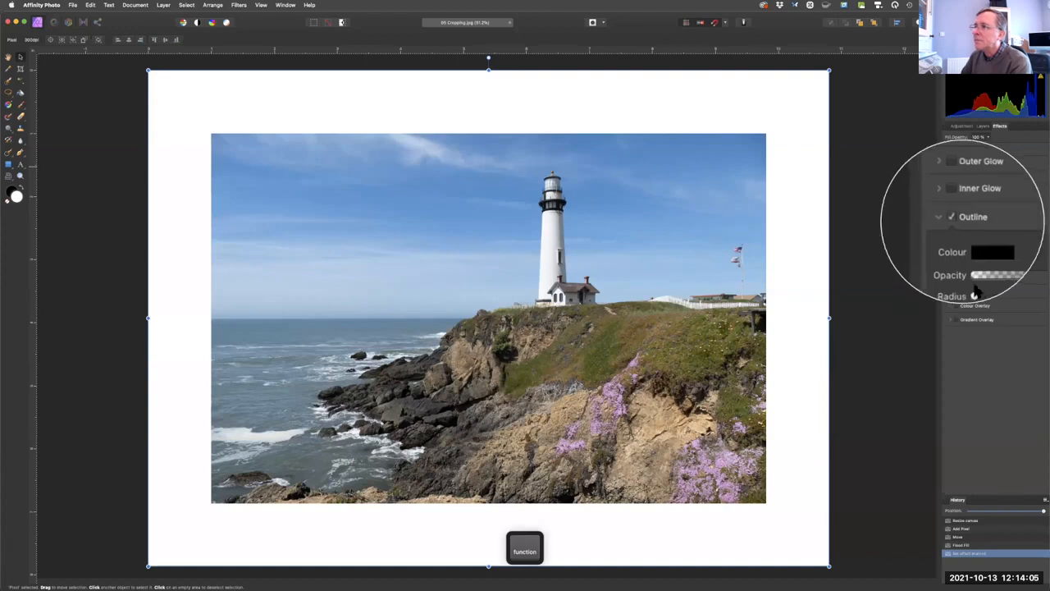
left_click_drag(969, 261, 1002, 259)
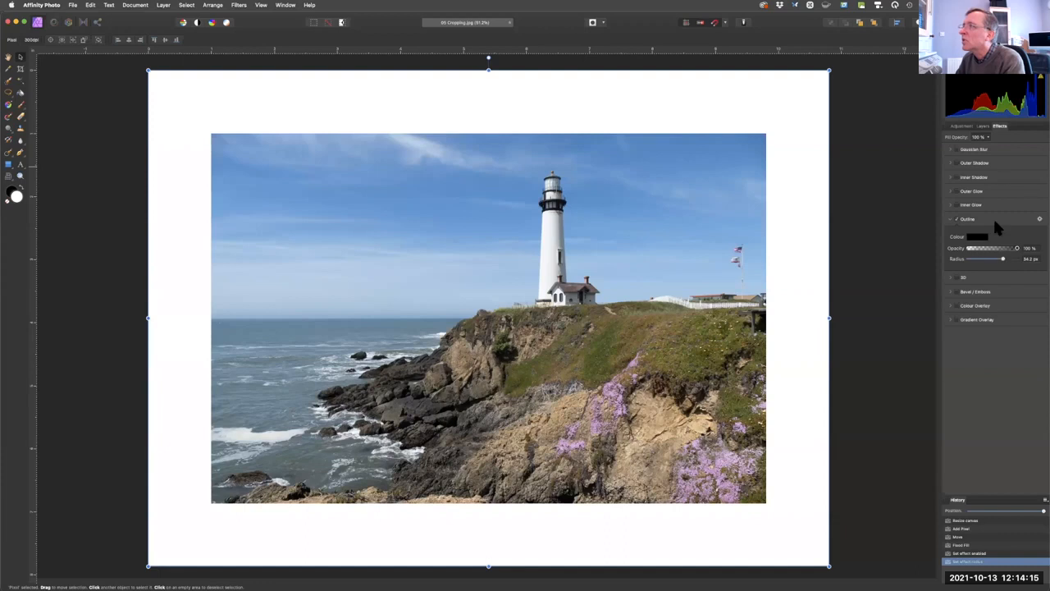
Give the Background photo layer a black outline with 100% opacity and 100 px radius, and open the outline's detailed layer effect settings.
left_click(982, 126)
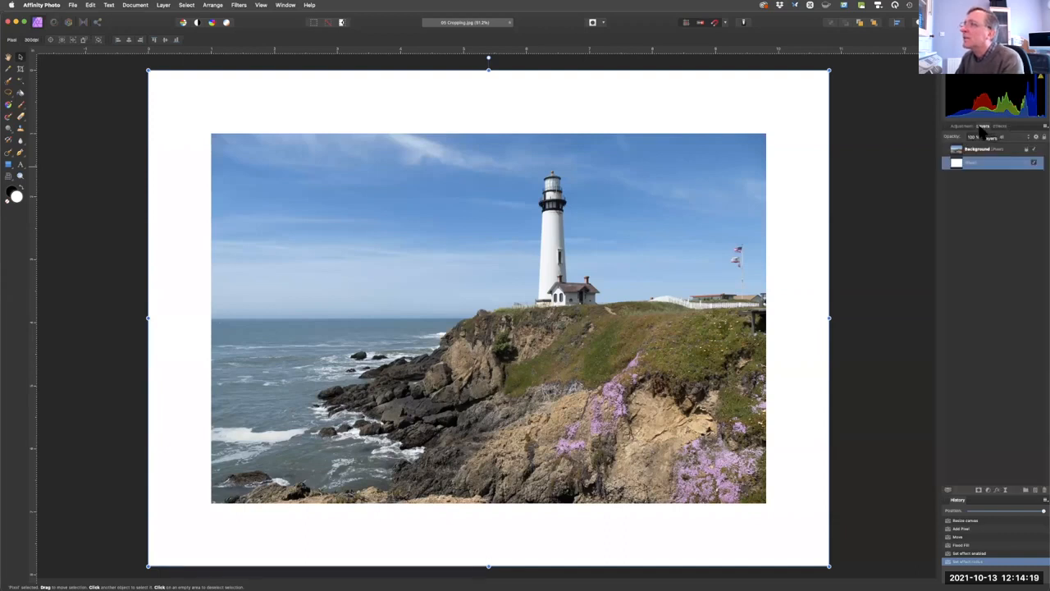
left_click(972, 151)
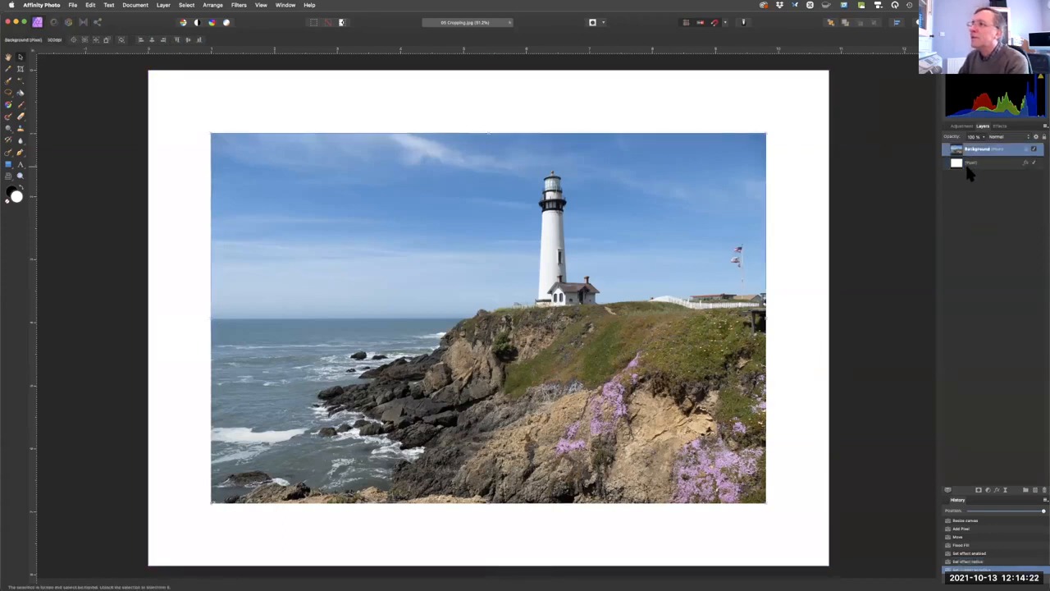
left_click(999, 126)
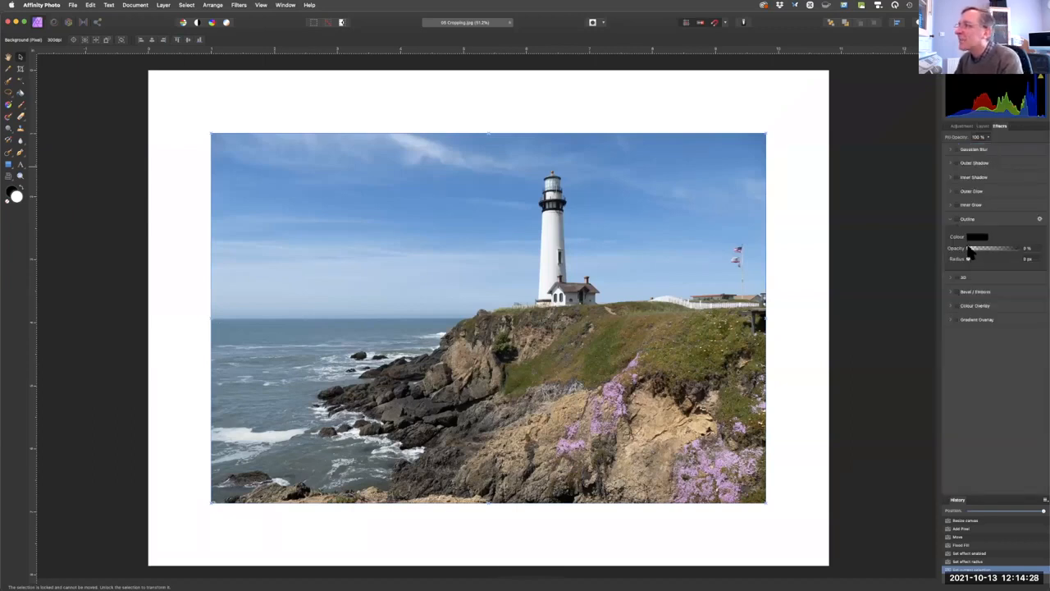
left_click_drag(969, 248, 1025, 258)
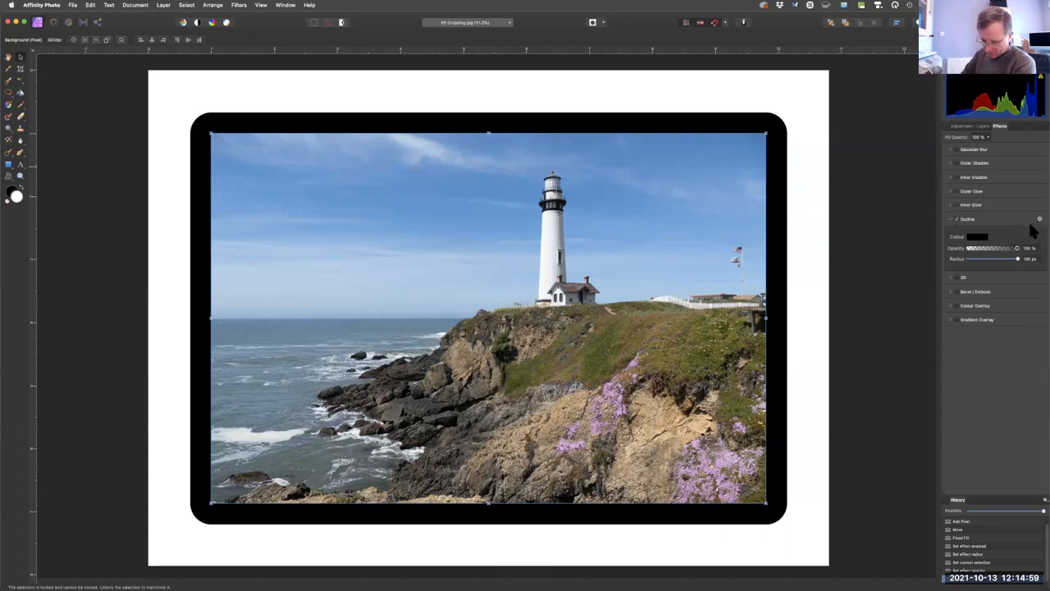
key("fn")
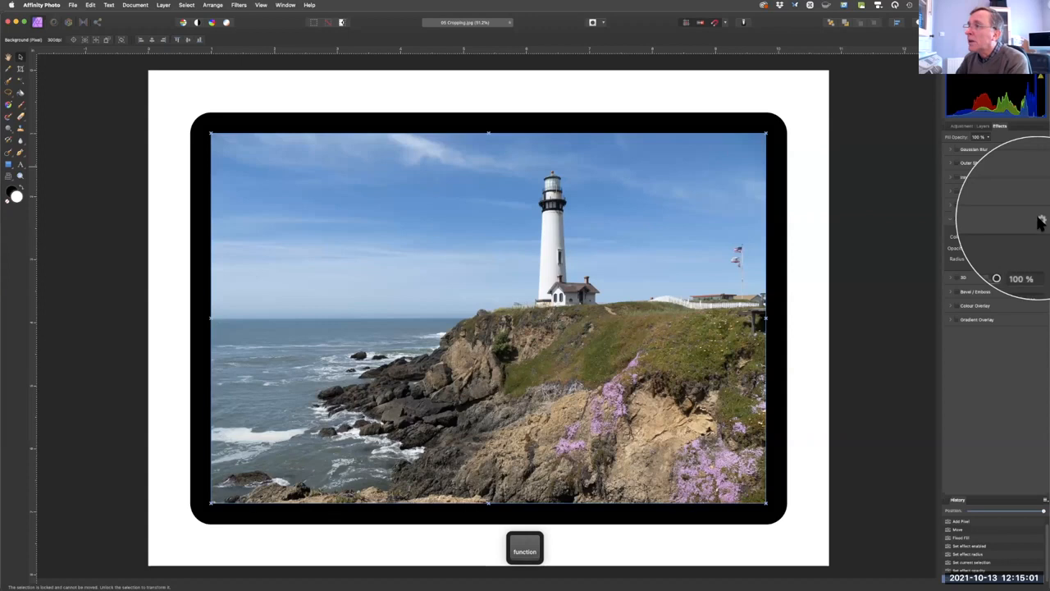
left_click(1039, 220)
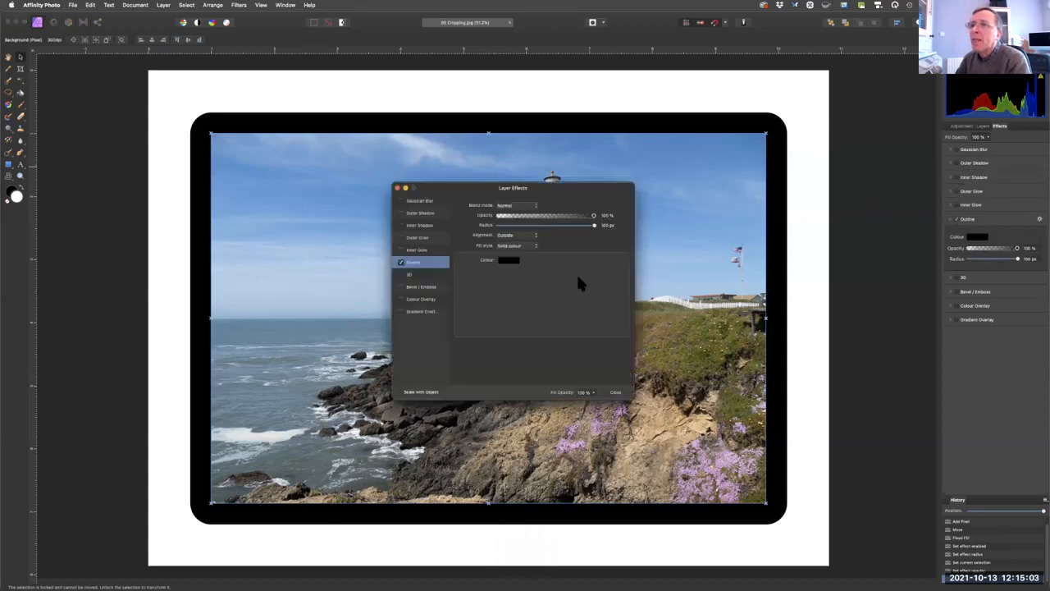
Align the photo's black outline to the inside and reduce its radius to about 12 px.
key("fn")
left_click(509, 237)
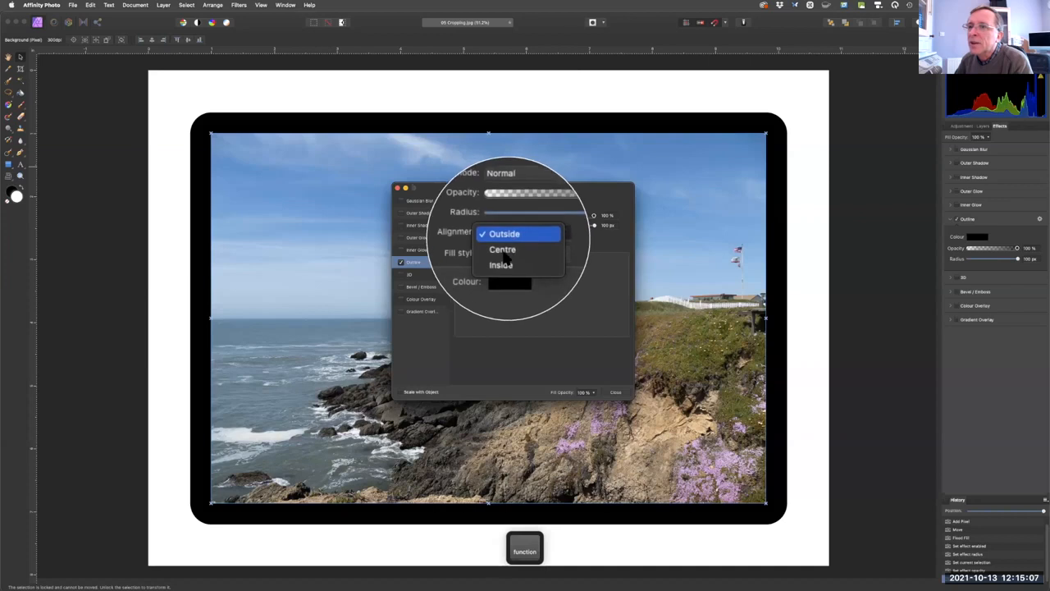
left_click(503, 254)
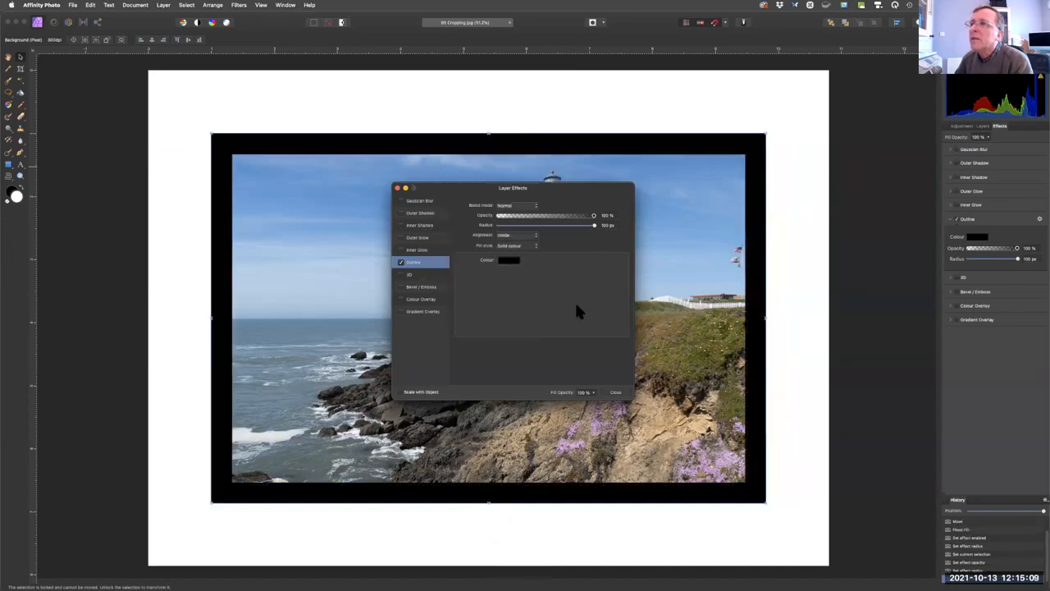
left_click(398, 188)
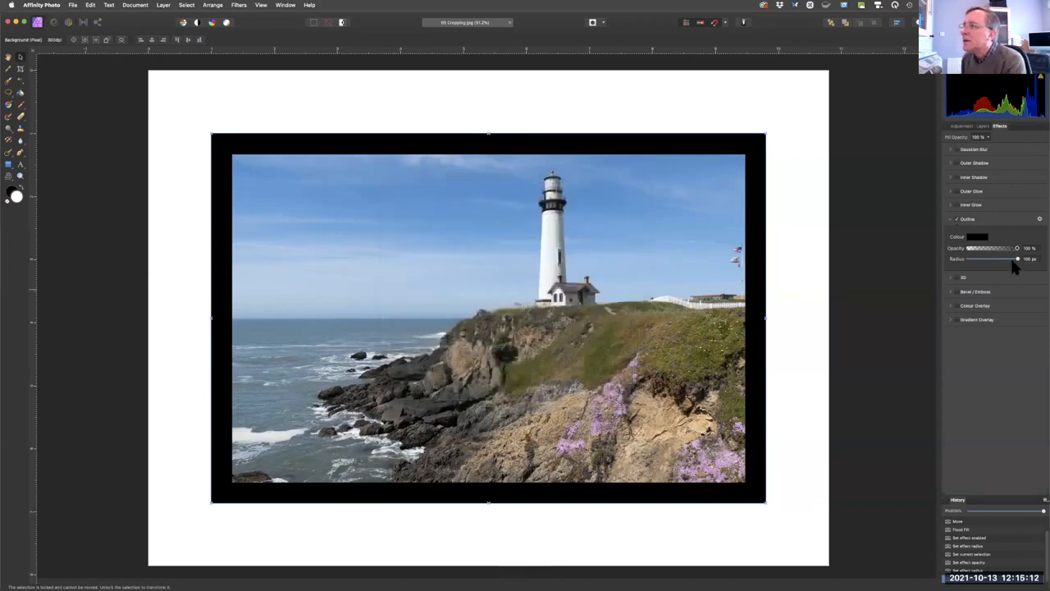
left_click_drag(1015, 259, 1000, 259)
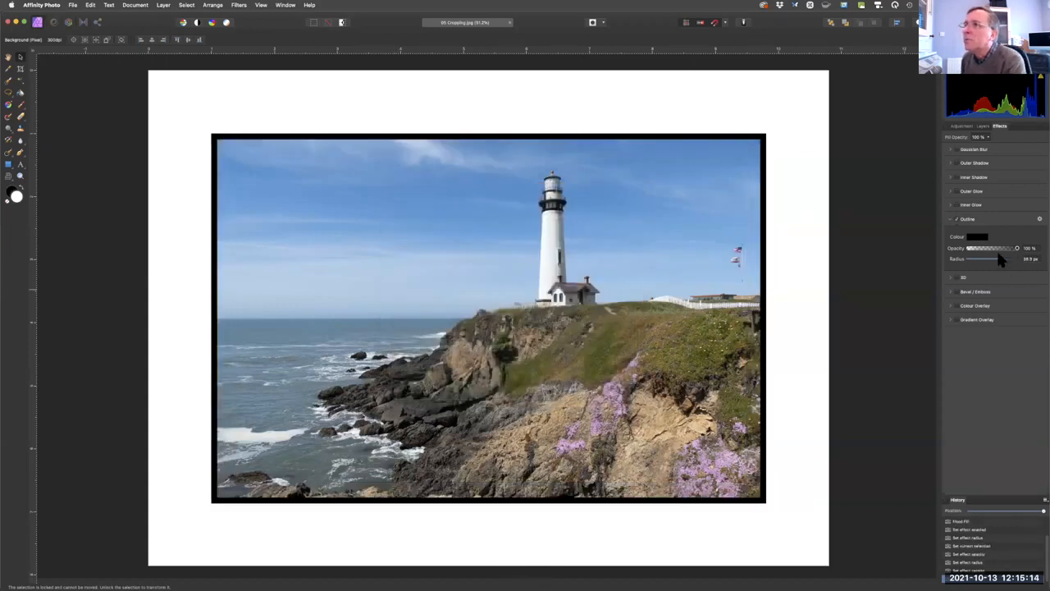
left_click_drag(992, 261, 984, 258)
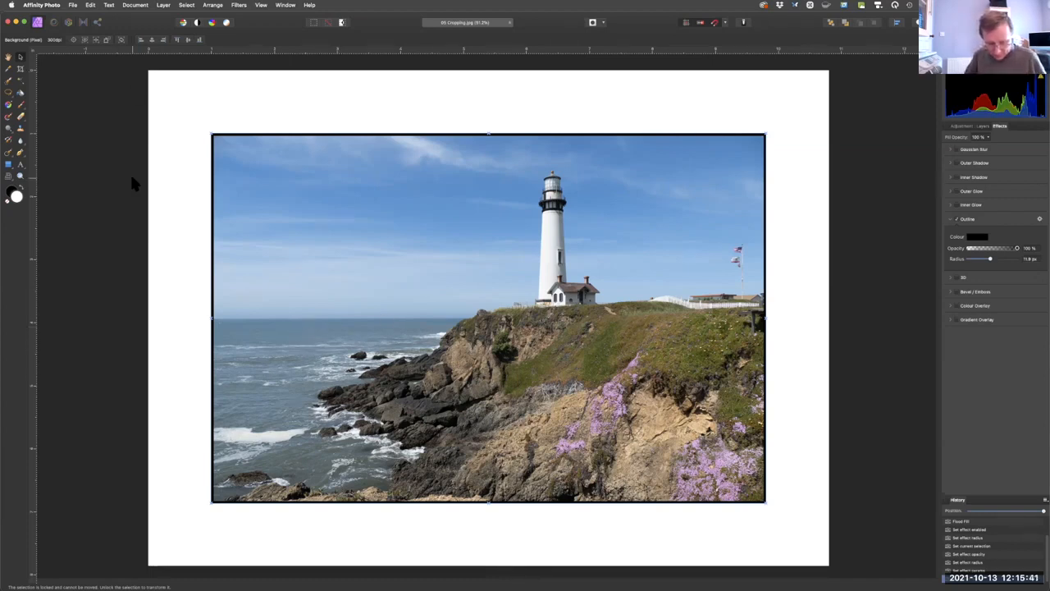
Close 05 Cropping.jpg without saving and open 06 Montage background.jpg together with the 07, 08 and 09 Montage photos from NMUG Files.
key("super+w")
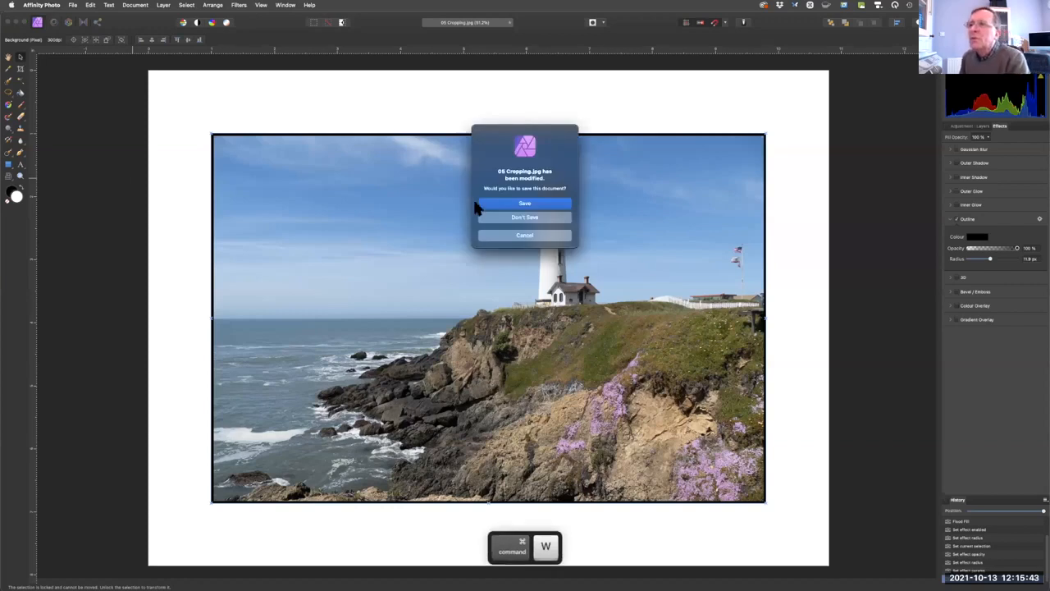
left_click(515, 218)
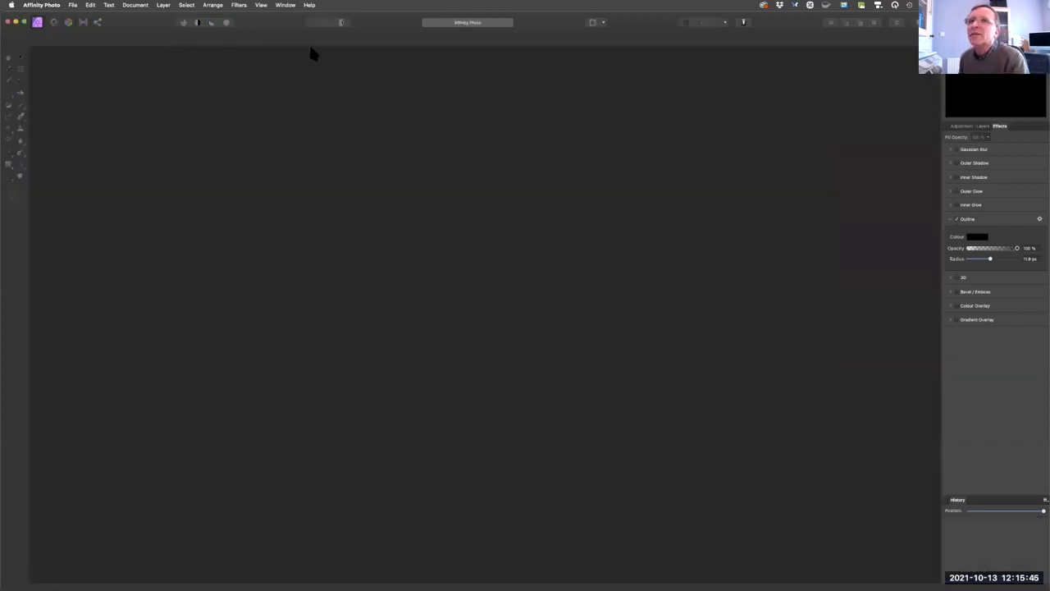
left_click(73, 6)
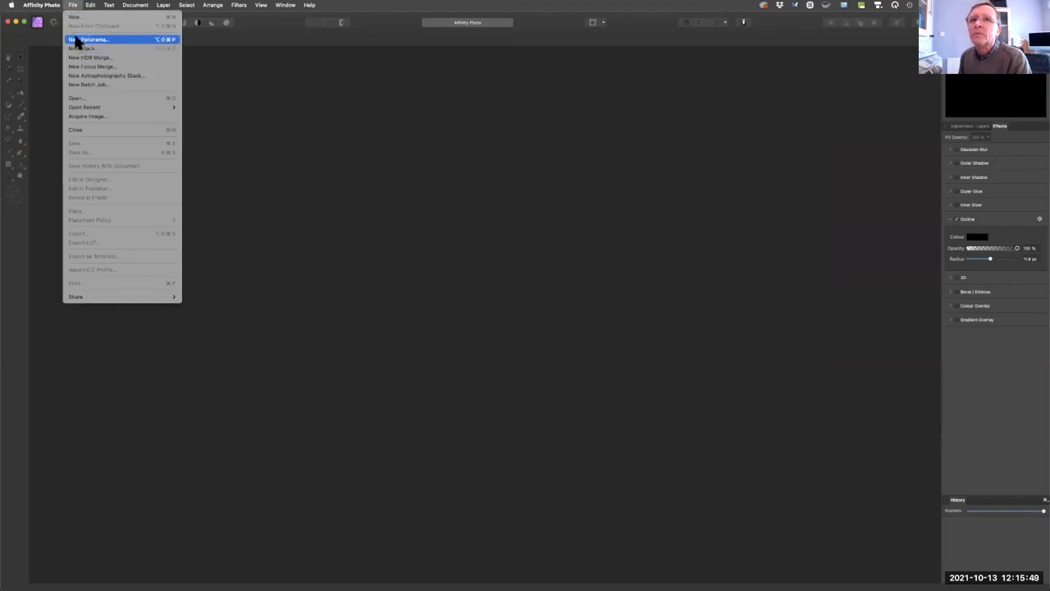
left_click(82, 99)
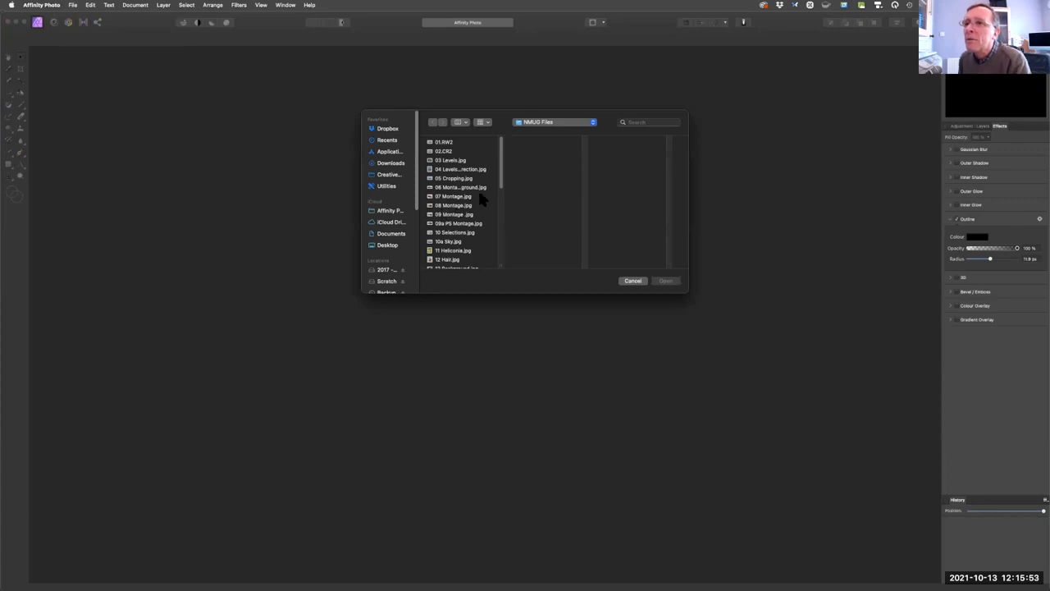
left_click(488, 188)
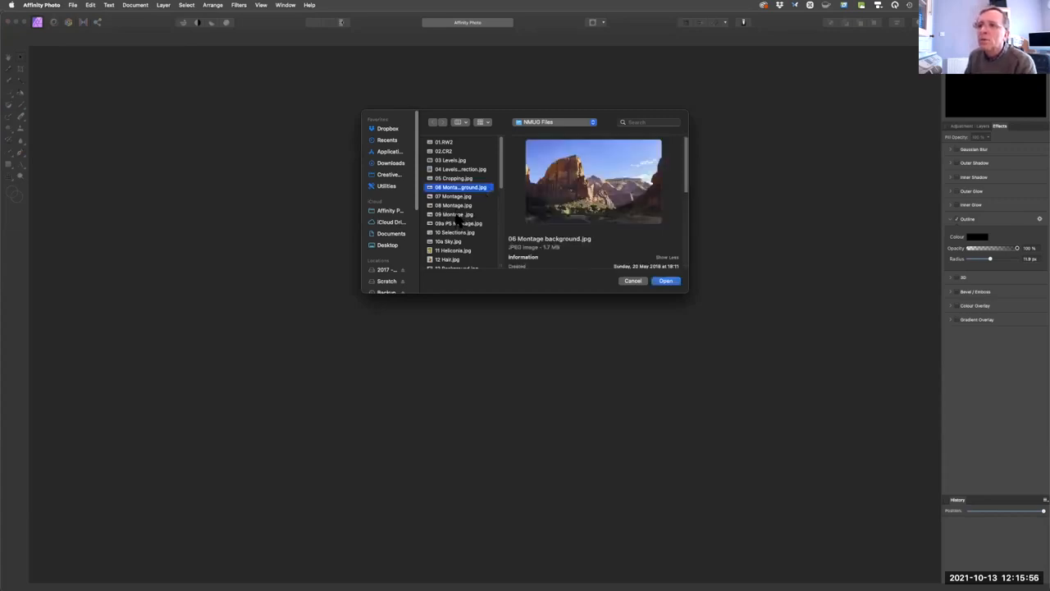
left_click(456, 214, "shift")
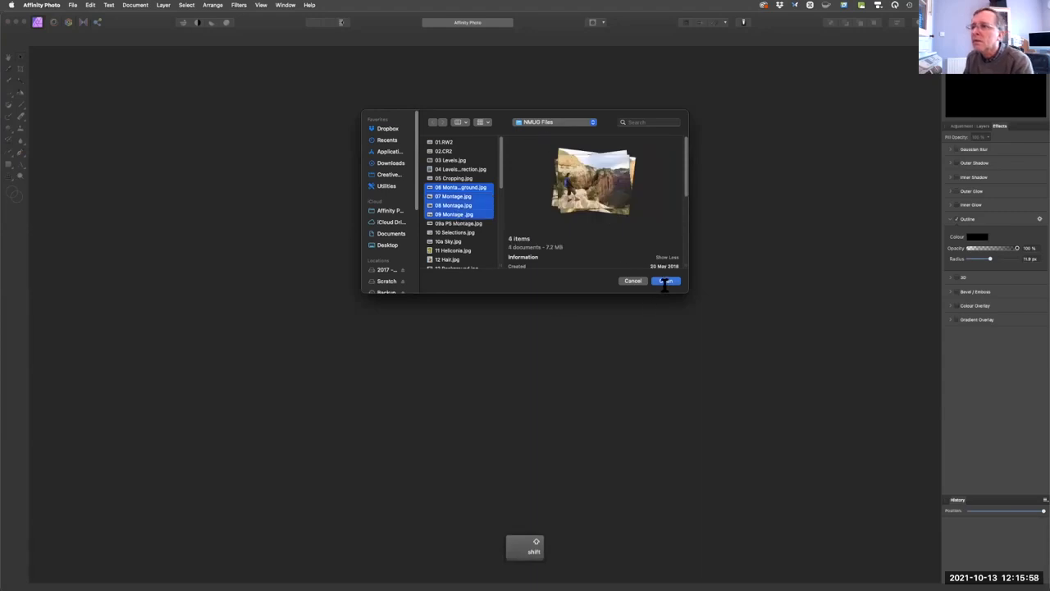
left_click(666, 281)
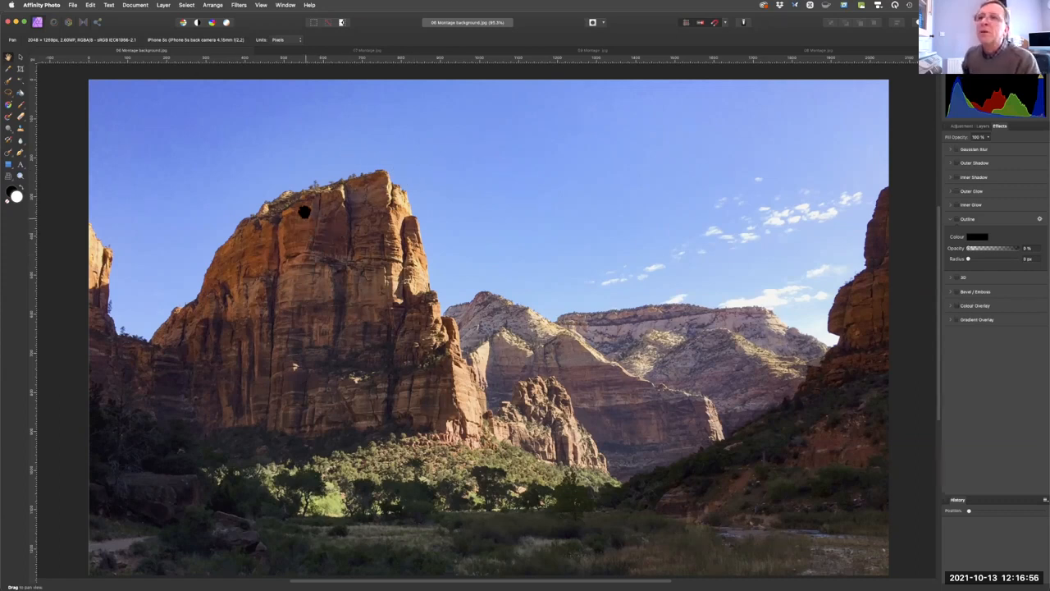
Look through the opened photos, then copy the entire 08 Montage image and paste it into 06 Montage background.
left_click(352, 51)
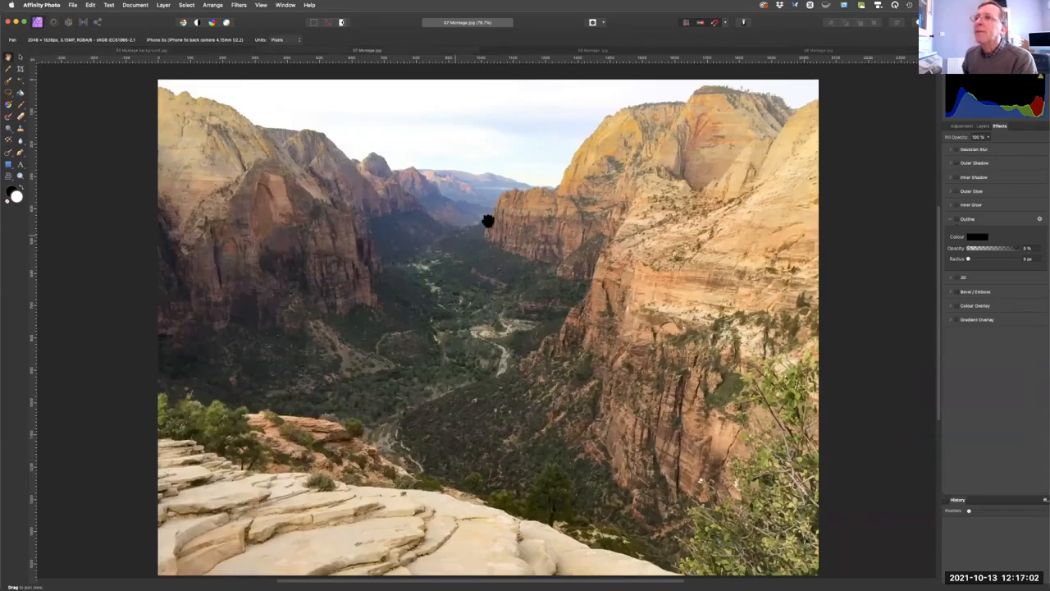
left_click(621, 54)
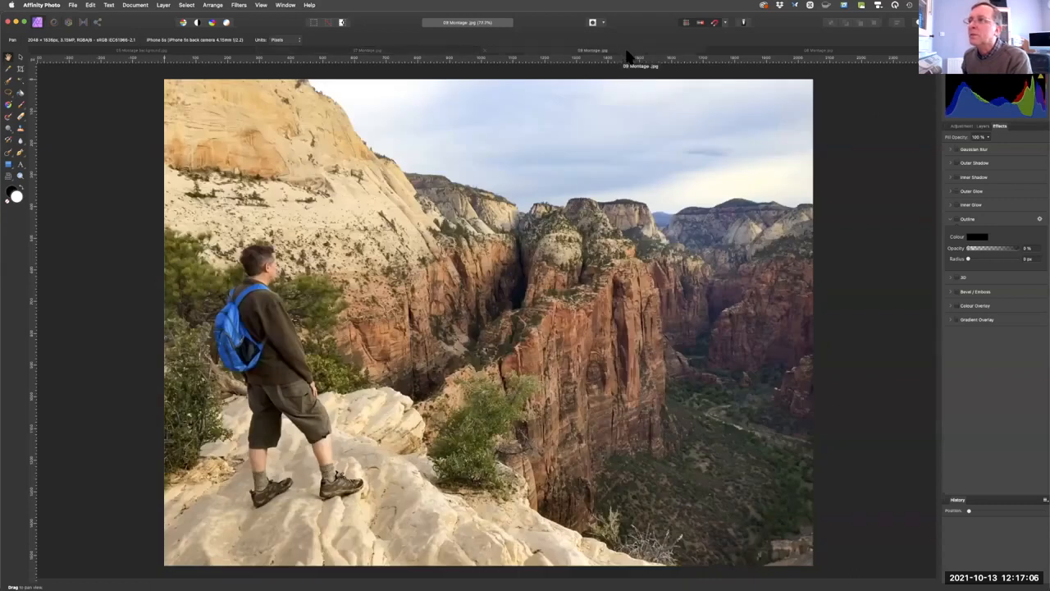
left_click(793, 52)
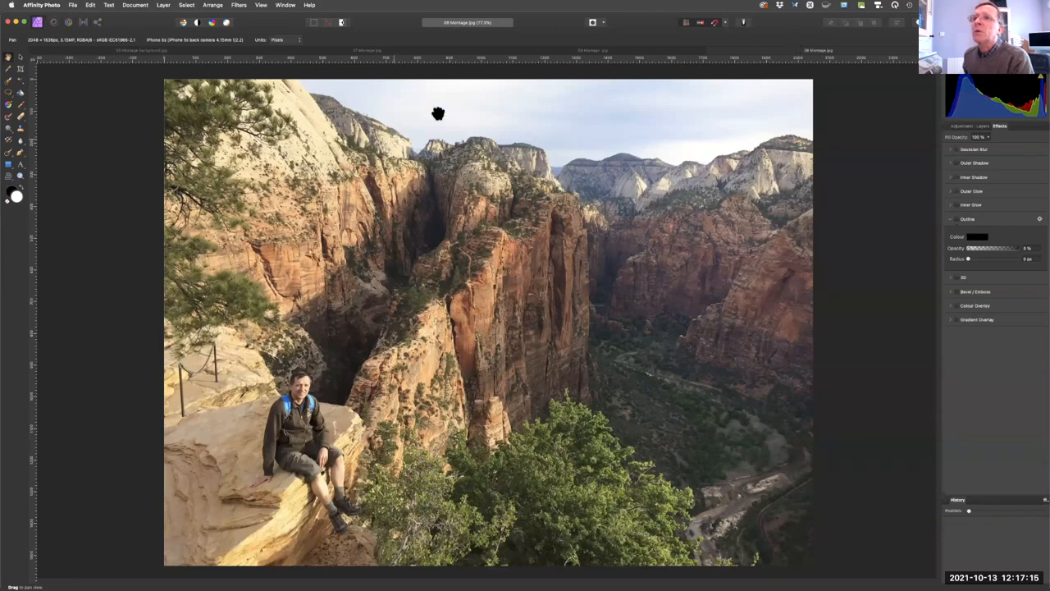
left_click(164, 50)
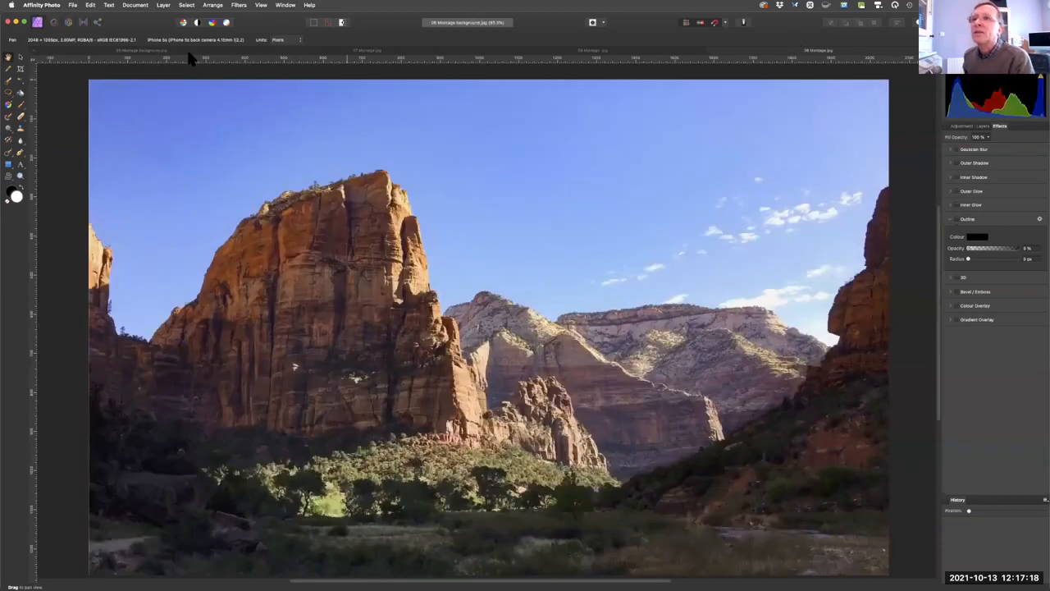
left_click(785, 54)
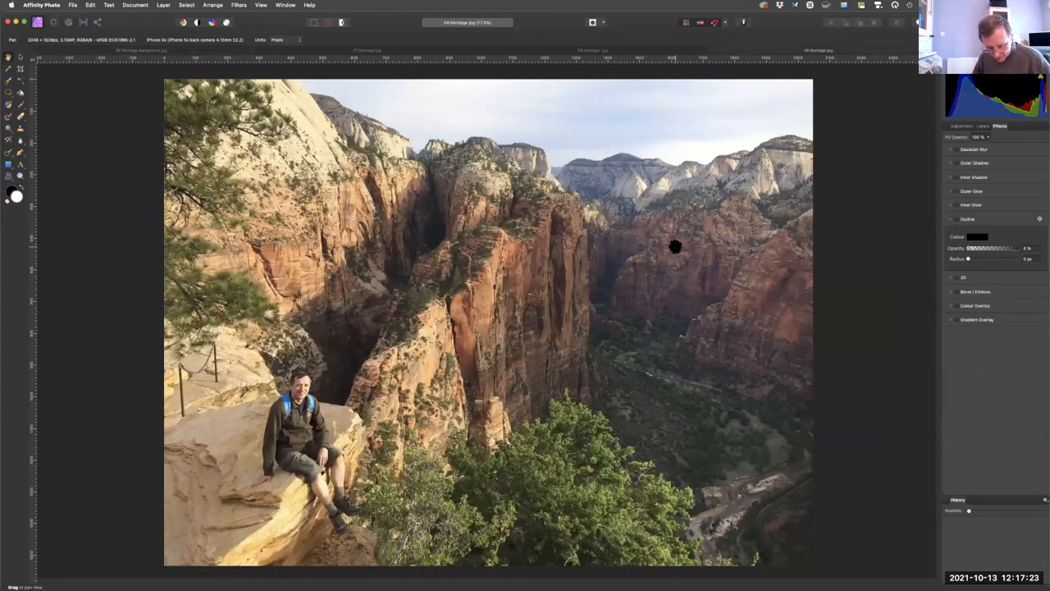
key("super")
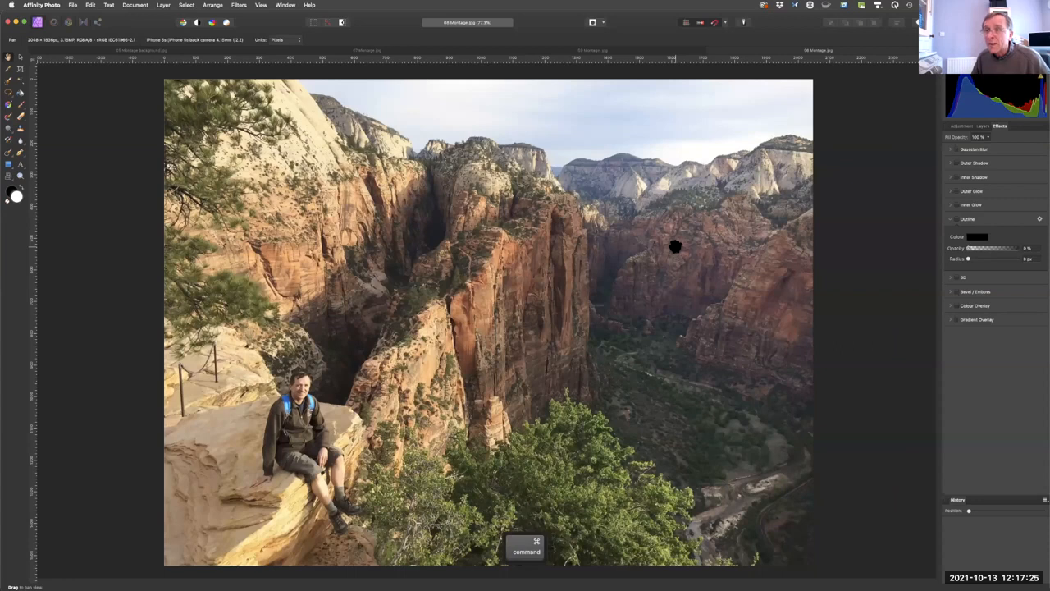
key("super+a")
key("super+c")
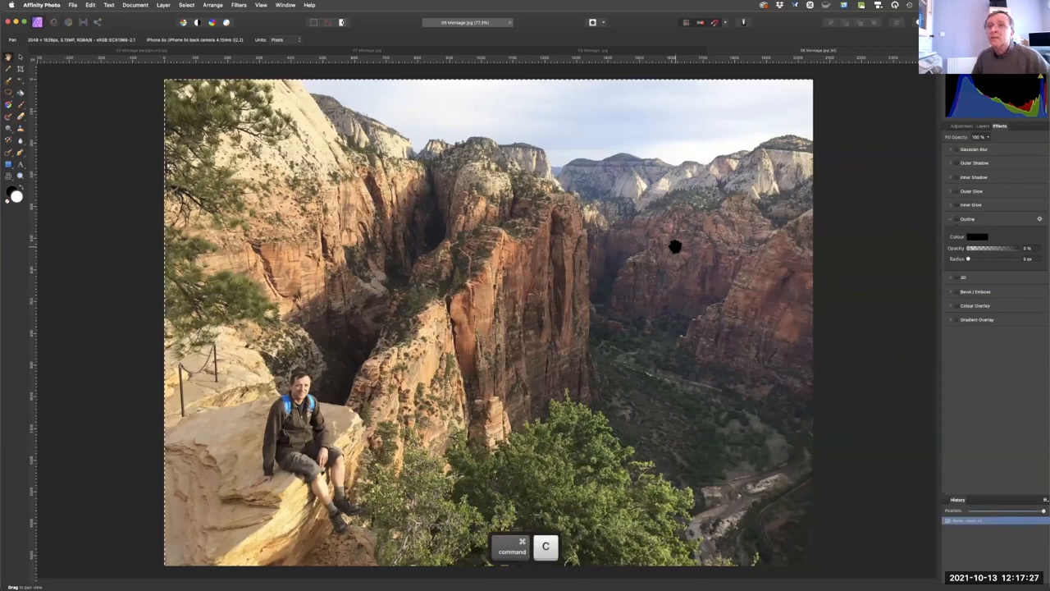
left_click(136, 51)
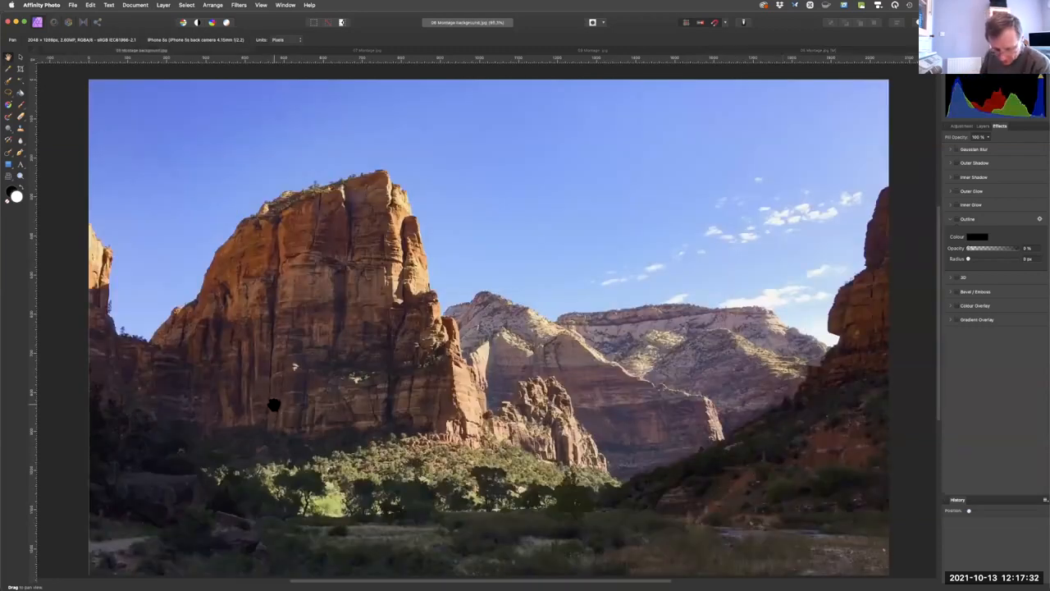
key("super+v")
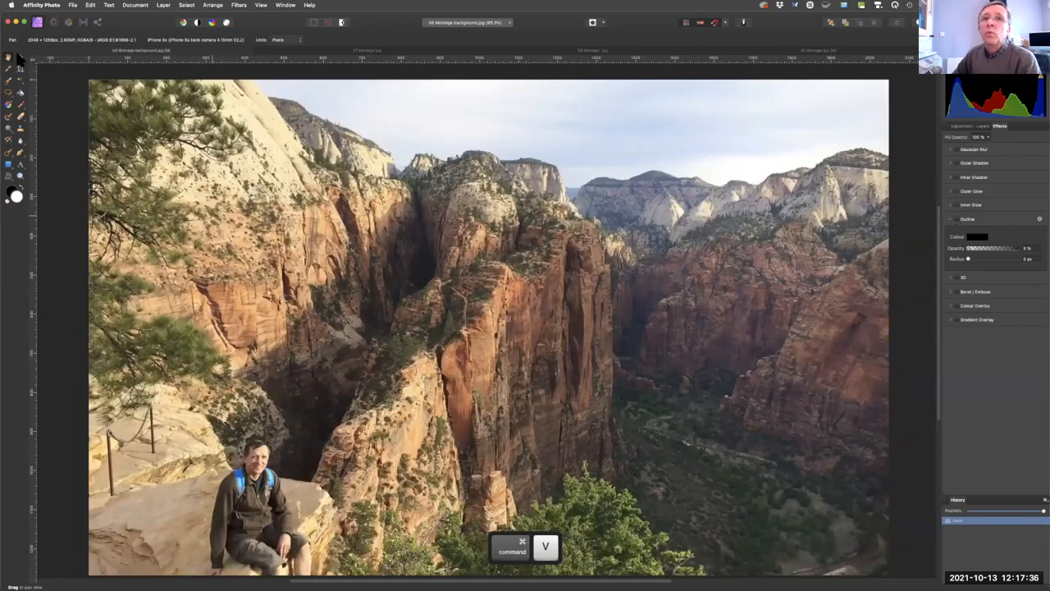
Scale the pasted photo down to about a third of the background's width and place it in the canvas's upper-left area.
left_click(20, 57)
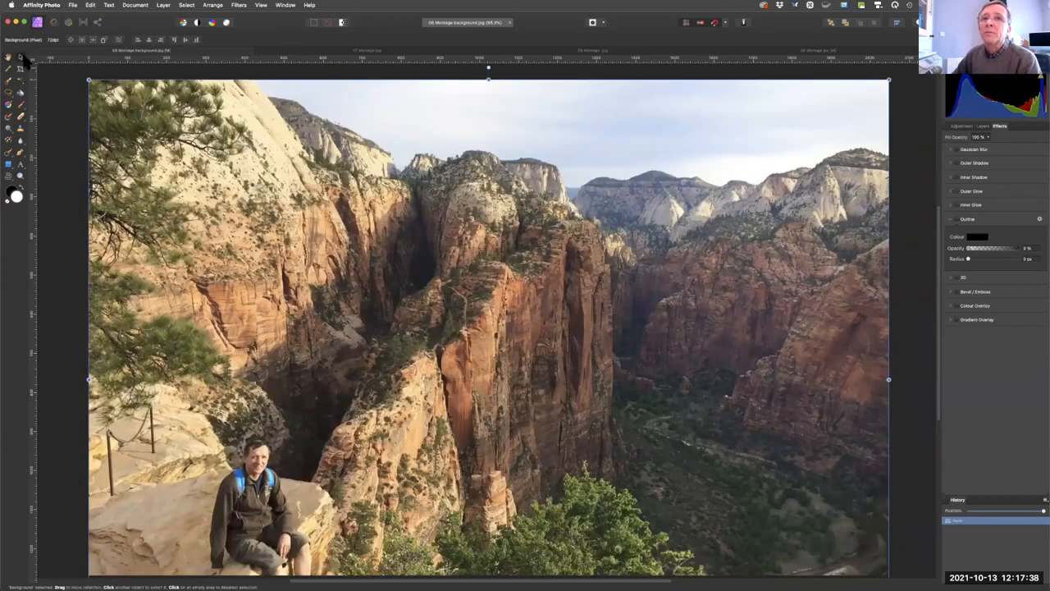
key("fn")
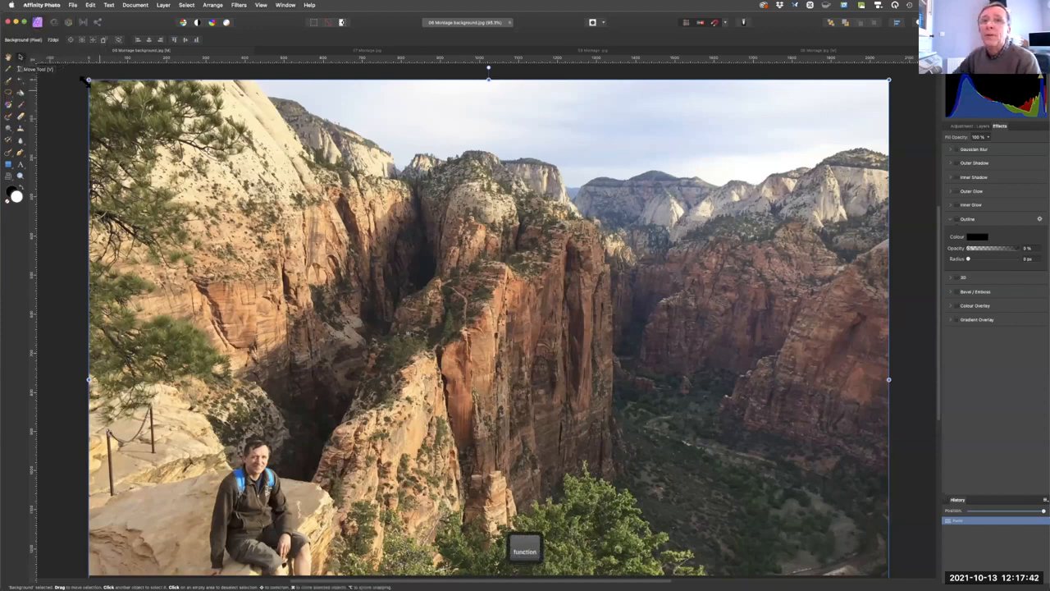
left_click_drag(88, 79, 656, 461)
left_click_drag(720, 522, 238, 138)
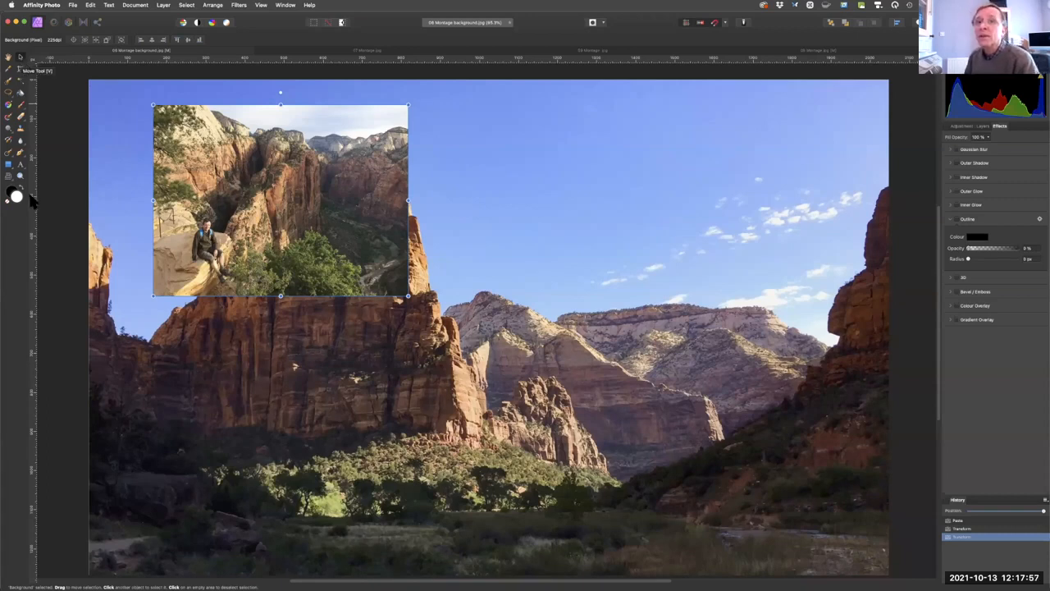
Add vertical guides at about 1200 px and 1730 px, and move and scale the inset photo to fit exactly between them.
left_click_drag(31, 195, 557, 202)
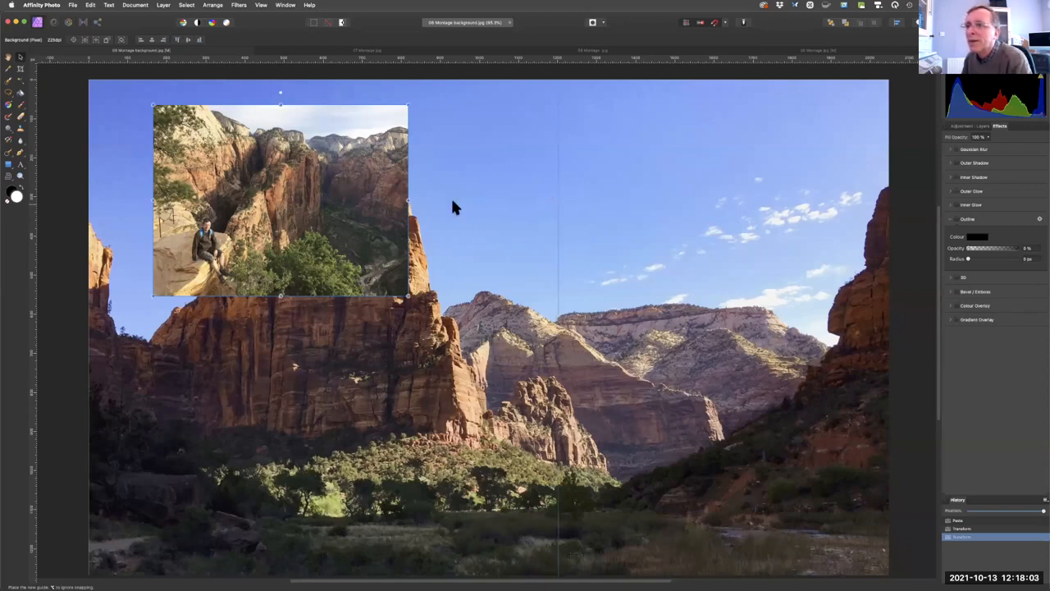
left_click_drag(36, 238, 765, 294)
left_click(364, 210)
left_click_drag(269, 190, 626, 289)
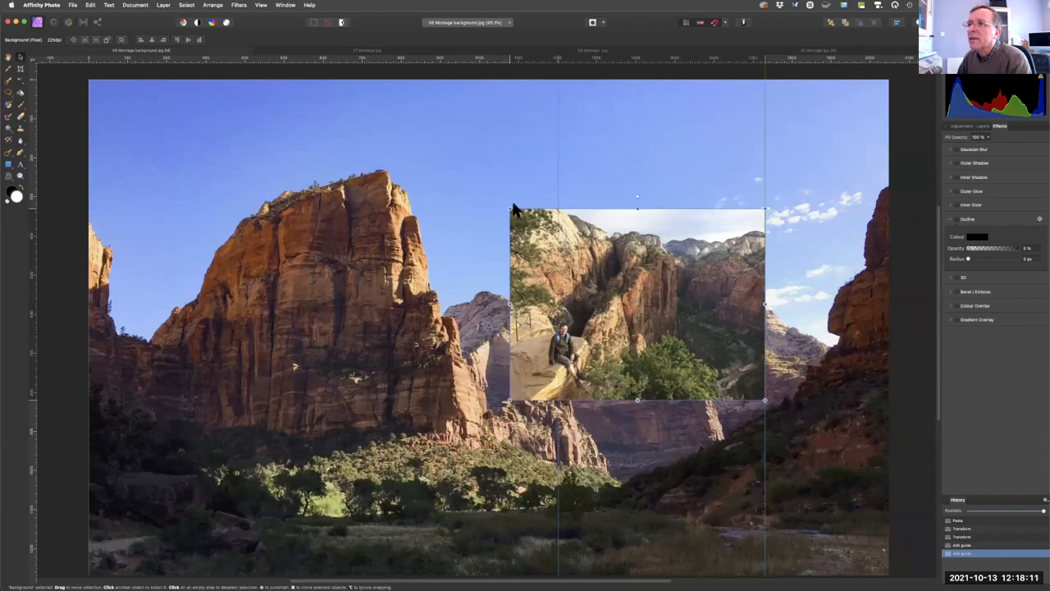
left_click_drag(510, 210, 556, 243)
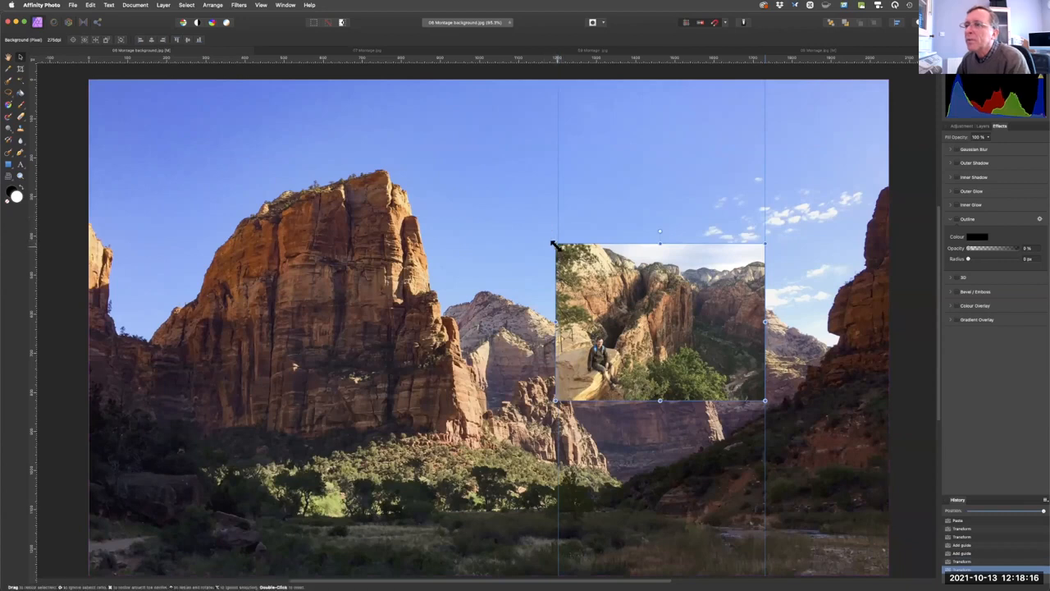
left_click_drag(555, 243, 559, 245)
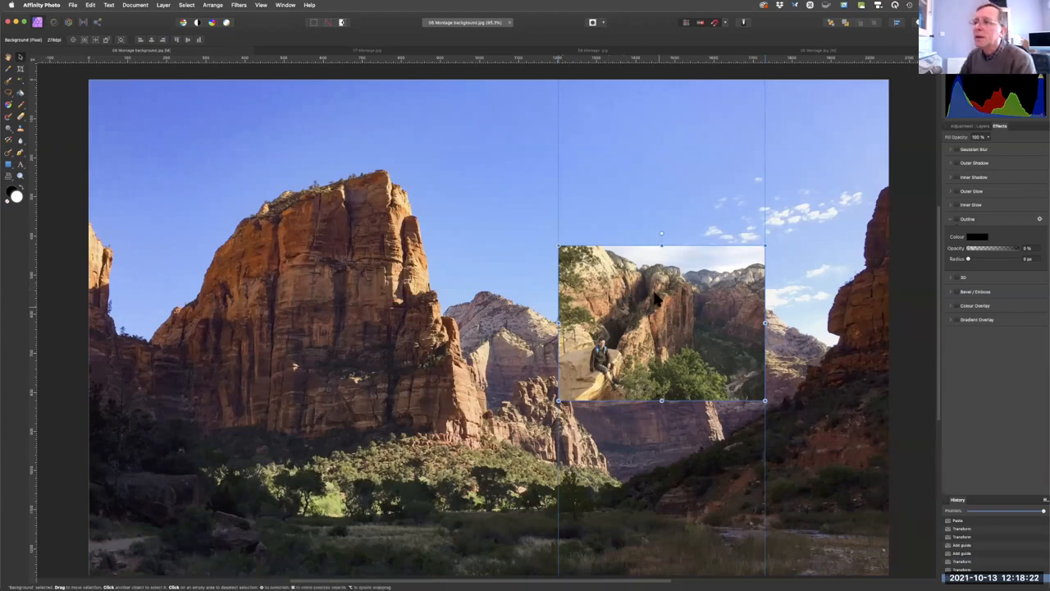
mouse_move(648, 315)
left_mouse_down()
mouse_move(648, 290)
mouse_move(653, 325)
left_mouse_up()
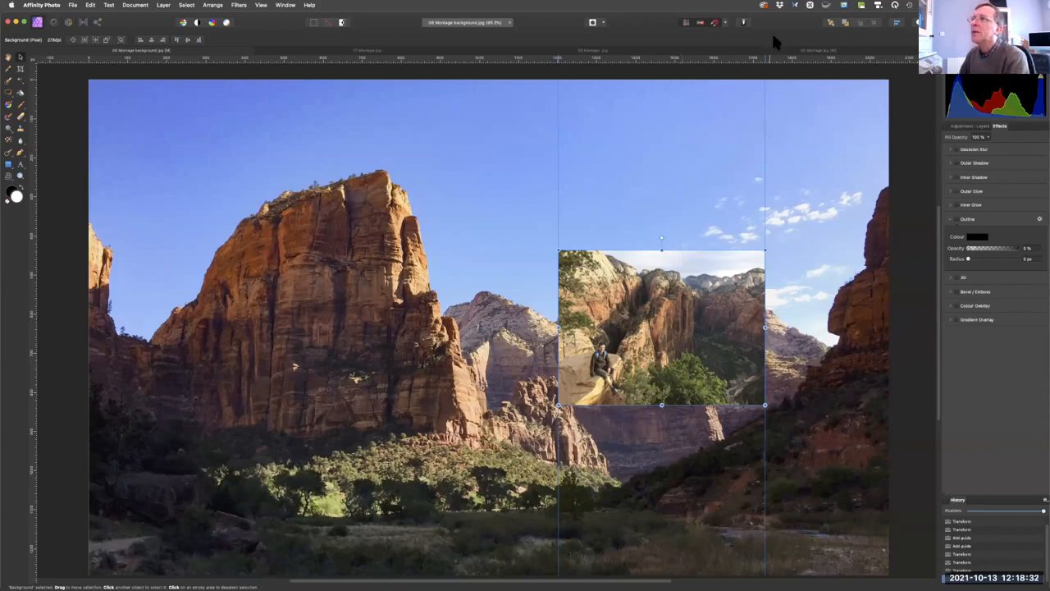
Copy the entire 09 Montage image and paste it into 06 Montage background.
left_click(755, 52)
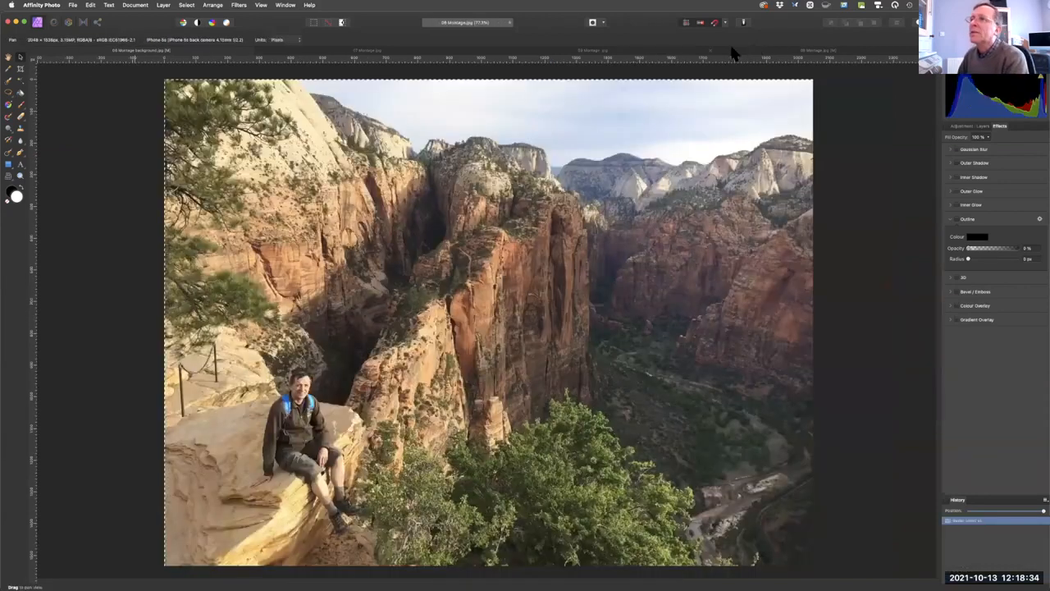
left_click(628, 54)
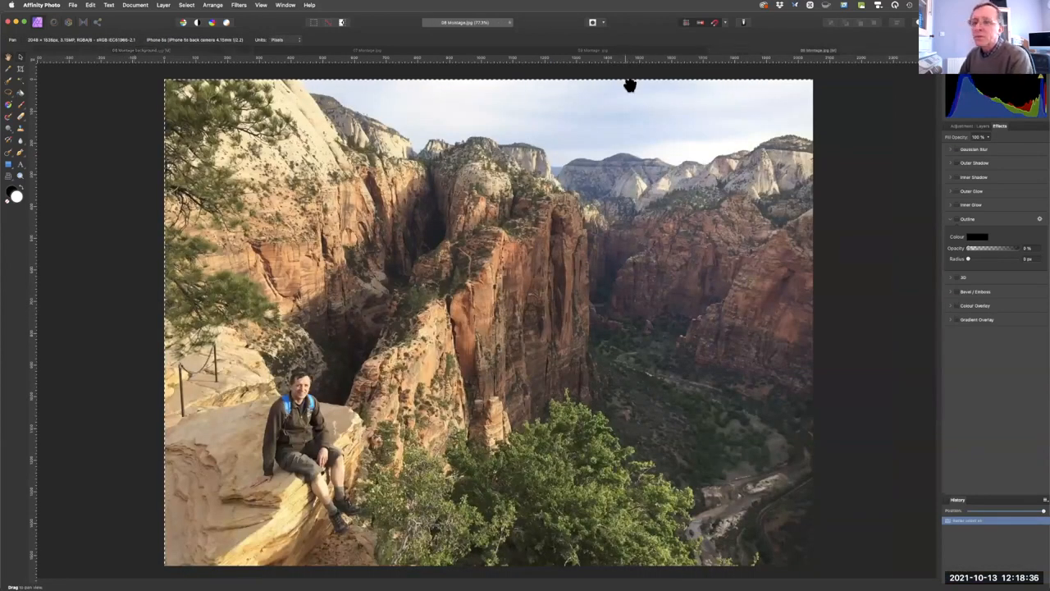
key("super+a")
key("super+c")
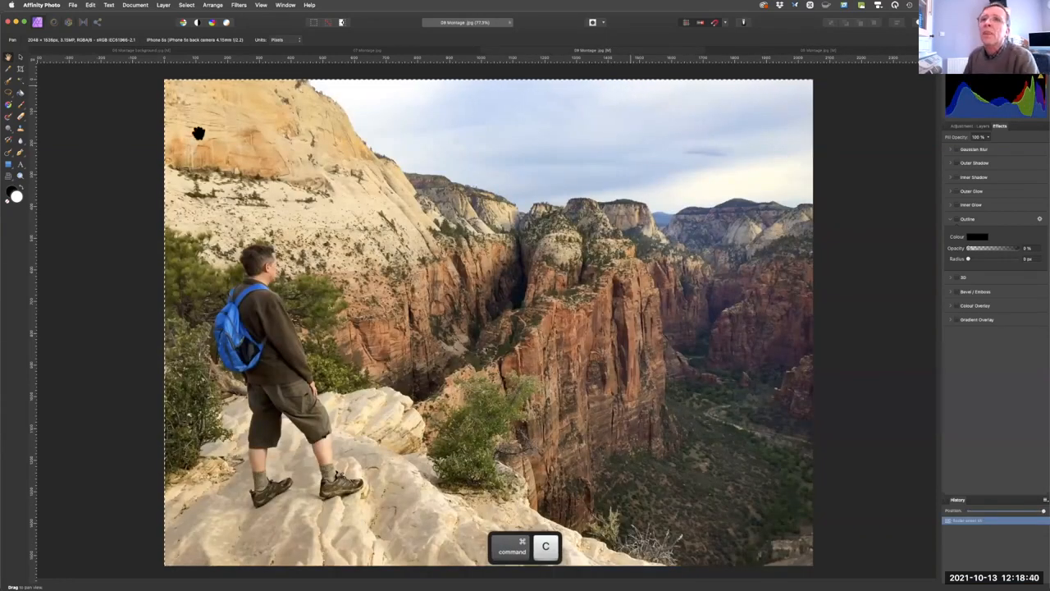
left_click(143, 52)
key("super+v")
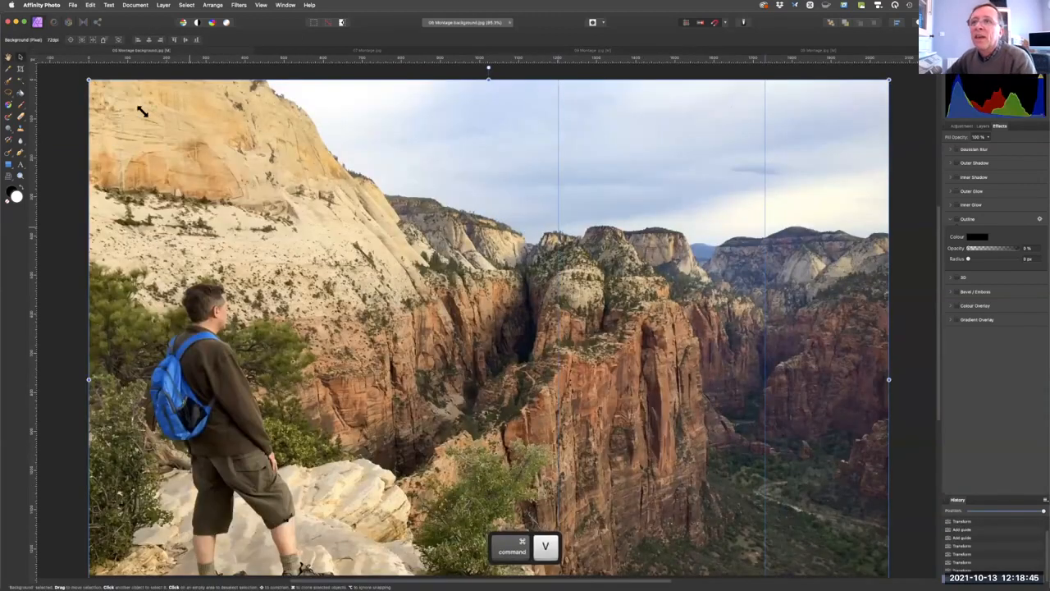
Scale the standing hiker photo to the width between the guides, overlapping the top of the first inset photo.
left_click_drag(141, 111, 608, 155)
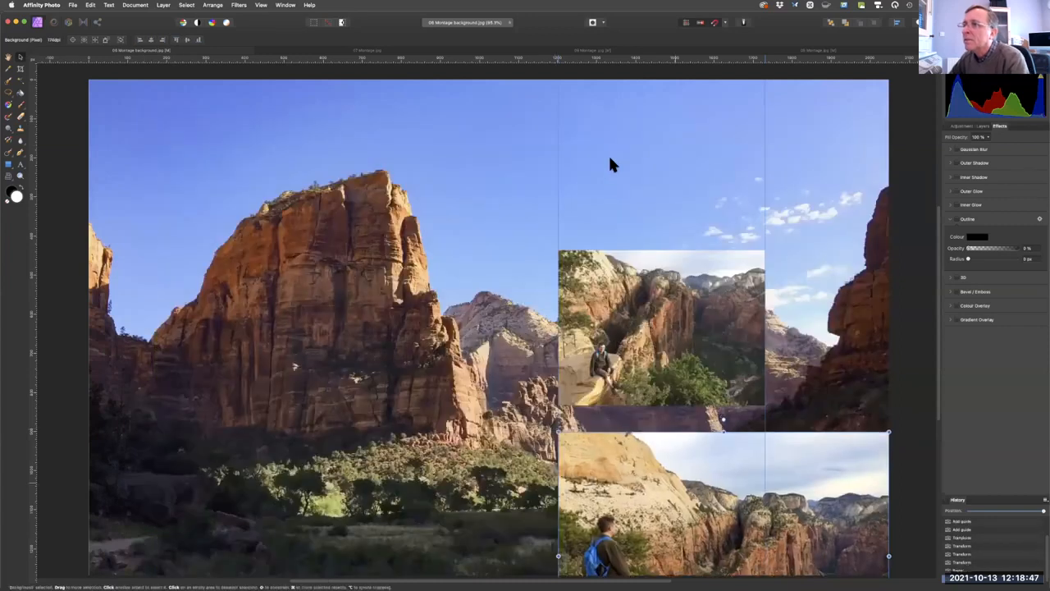
left_click_drag(820, 356, 765, 315)
left_click_drag(488, 109, 558, 161)
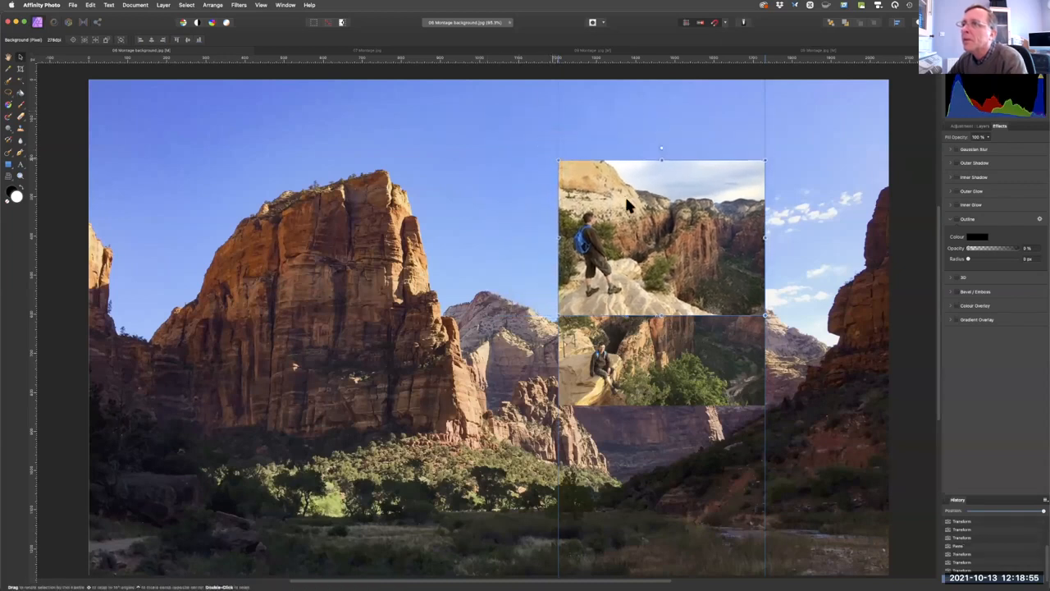
Move the standing hiker photo near the canvas's top edge between the guides, and place the seated hiker photo just below it.
left_click_drag(626, 204, 627, 134)
left_click_drag(665, 361, 665, 371)
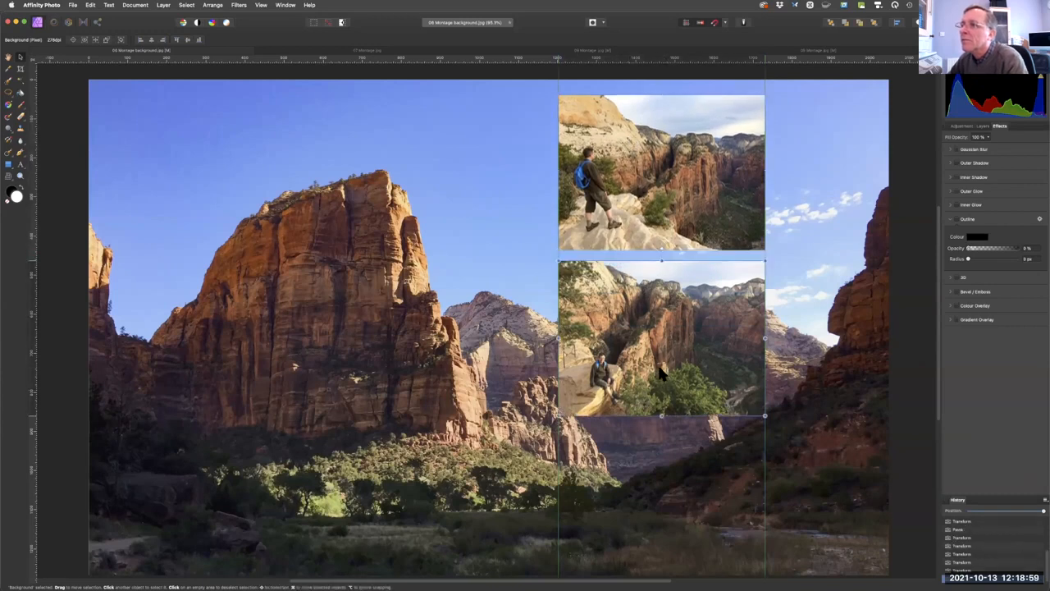
Copy the entire 07 Montage image and paste it into 06 Montage background.
left_click(366, 51)
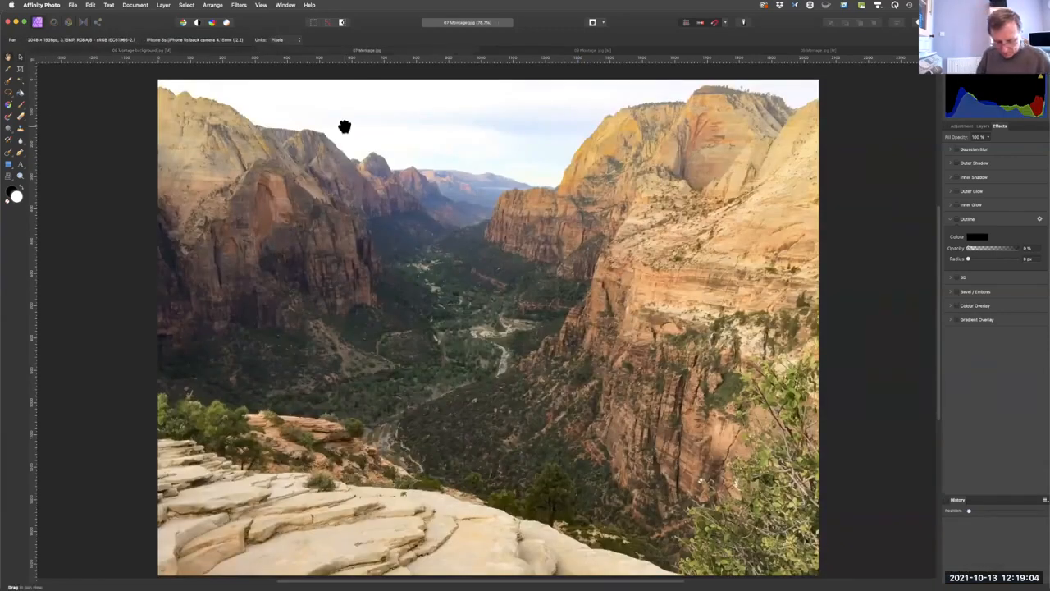
key("super")
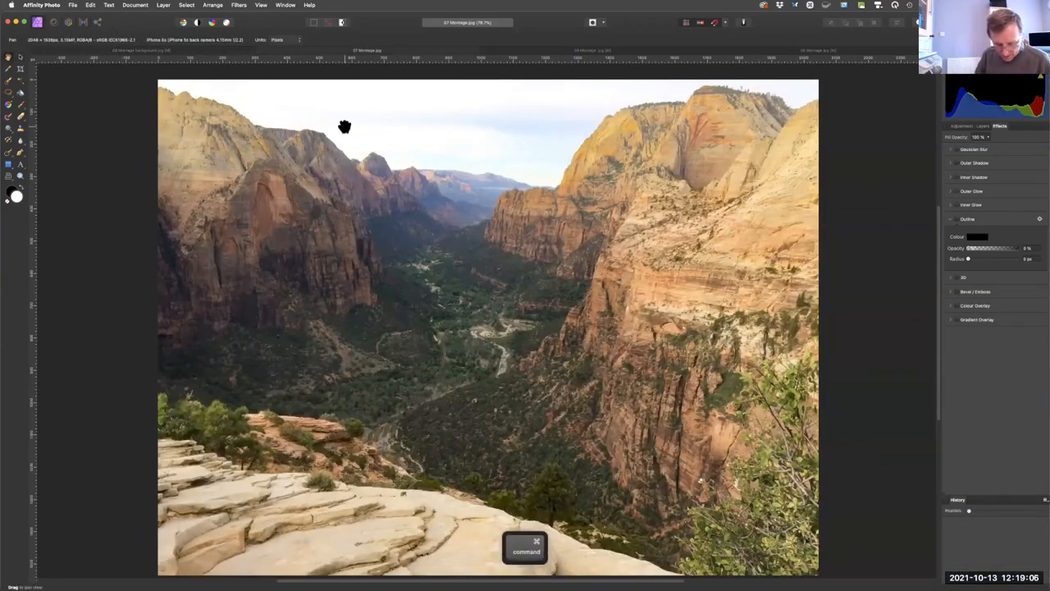
key("super+a")
key("super+c")
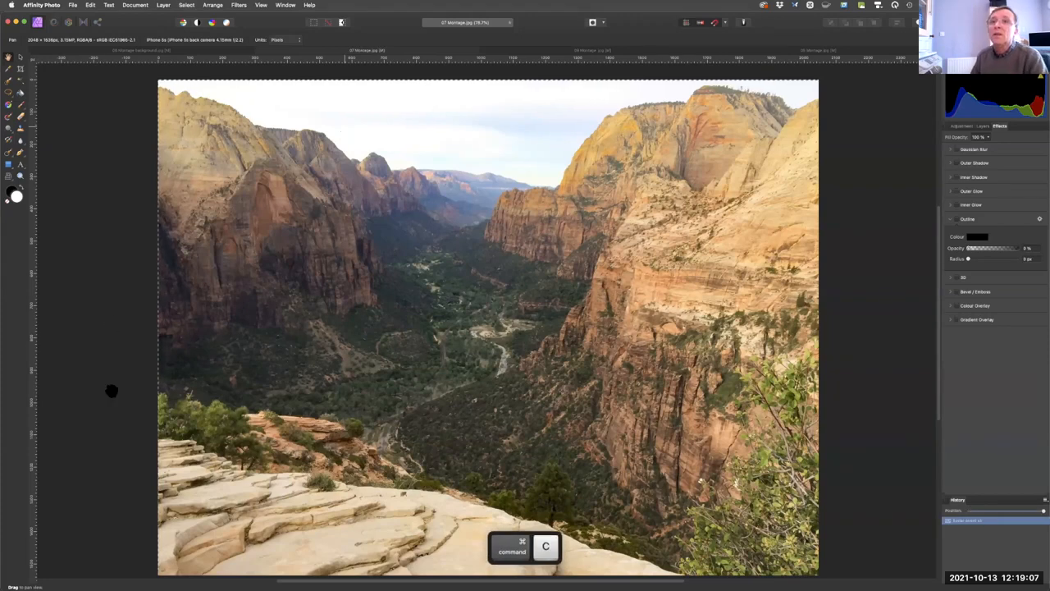
left_click(96, 50)
key("super")
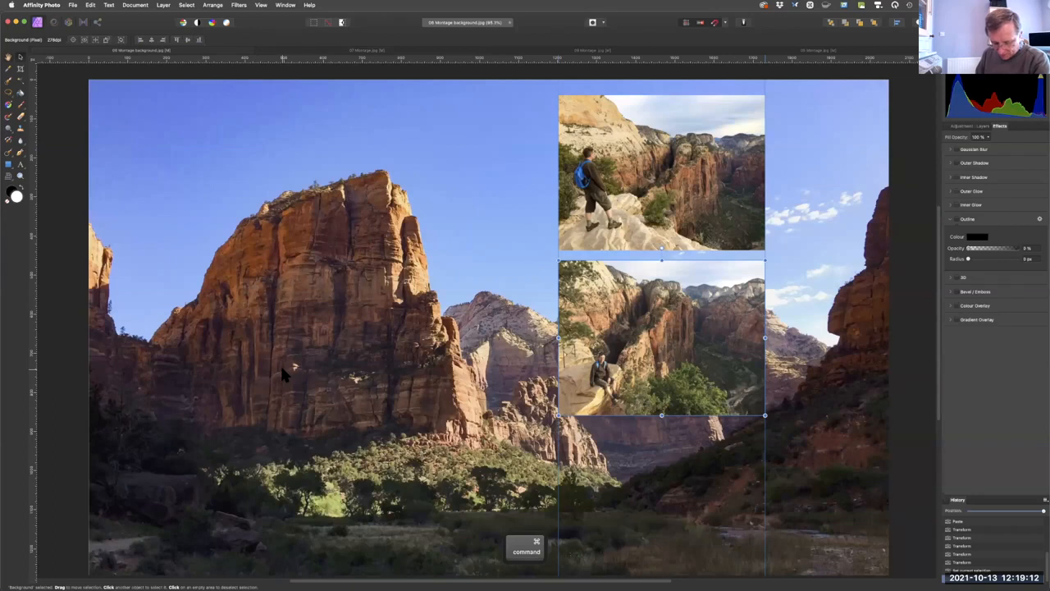
key("super+v")
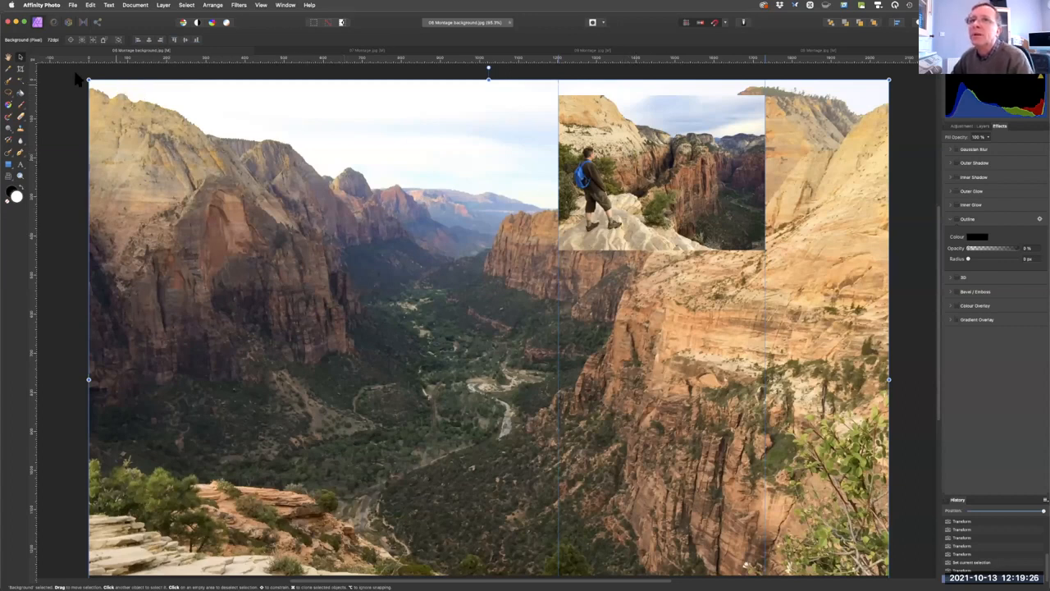
Move the pasted valley photo against the right-hand guide and scale it to fit exactly between the two guides.
left_click_drag(339, 233, 562, 383)
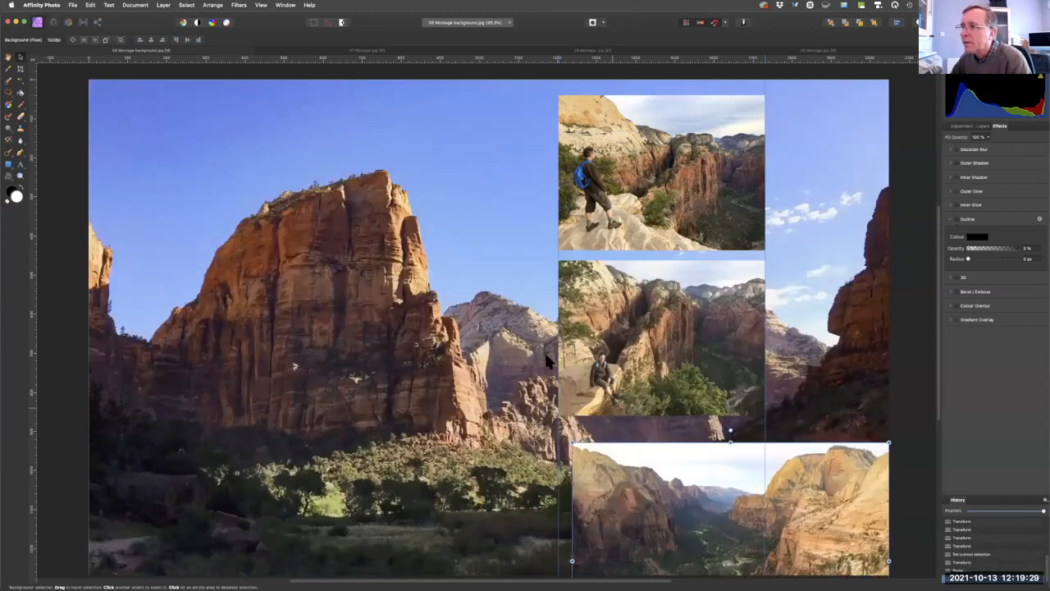
left_click_drag(617, 482, 494, 353)
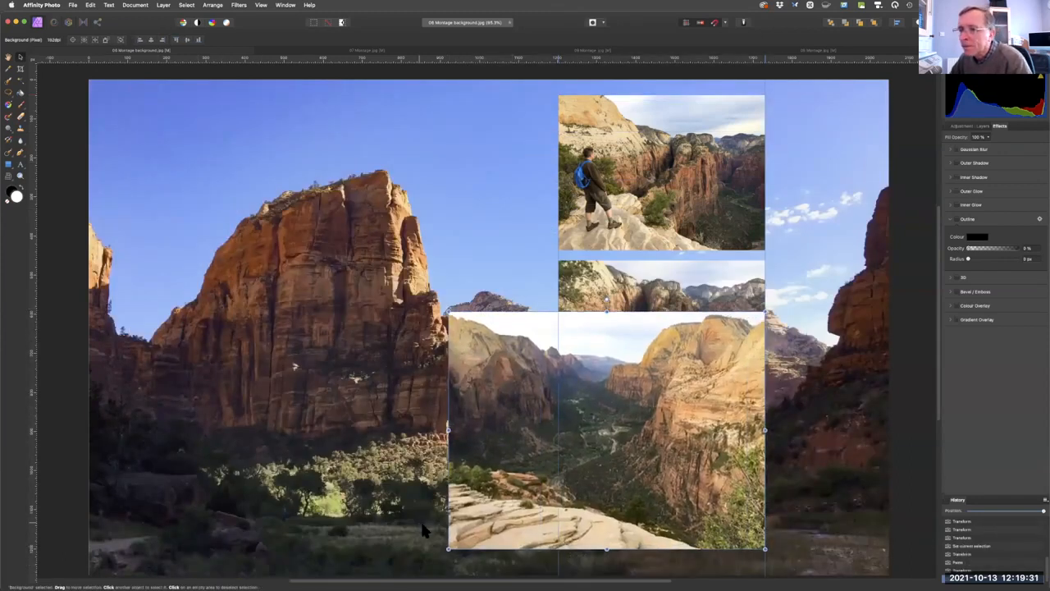
left_click_drag(447, 548, 570, 463)
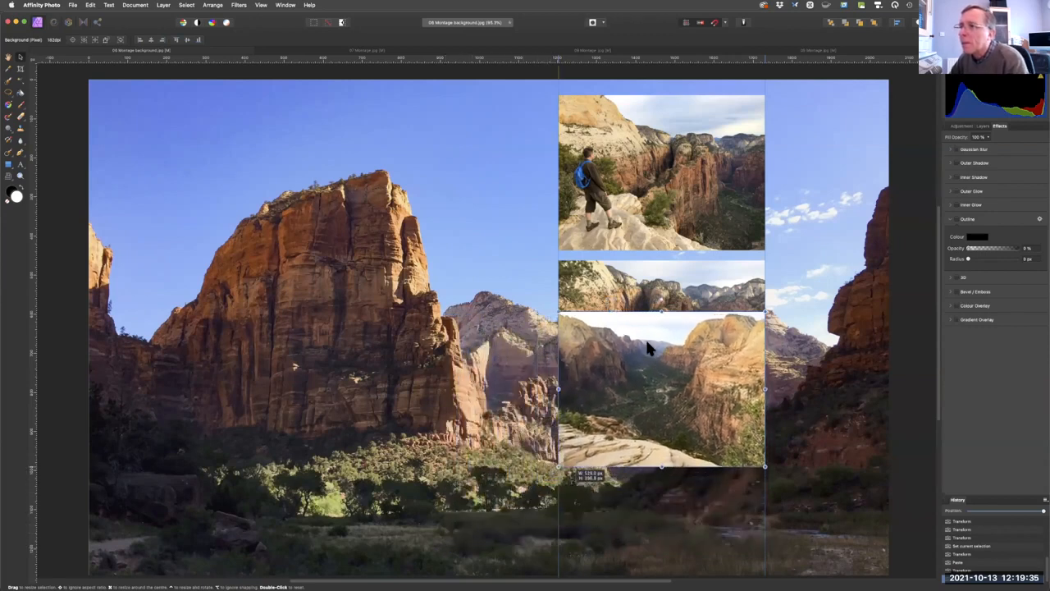
Stack the three inset photos between the guides with small gaps: standing hiker on top, valley in the middle, seated hiker at the bottom.
left_click_drag(651, 399, 650, 469)
left_click_drag(575, 351, 502, 333)
left_click_drag(697, 332, 699, 494)
left_click_drag(538, 305, 641, 297)
left_click_drag(641, 199, 640, 194)
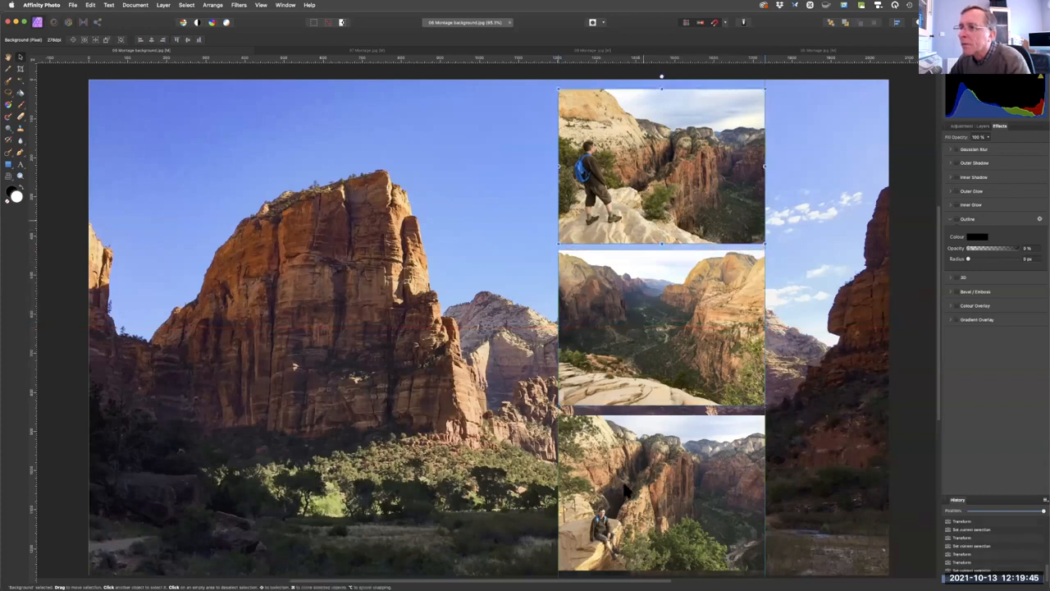
left_click_drag(626, 490, 634, 466)
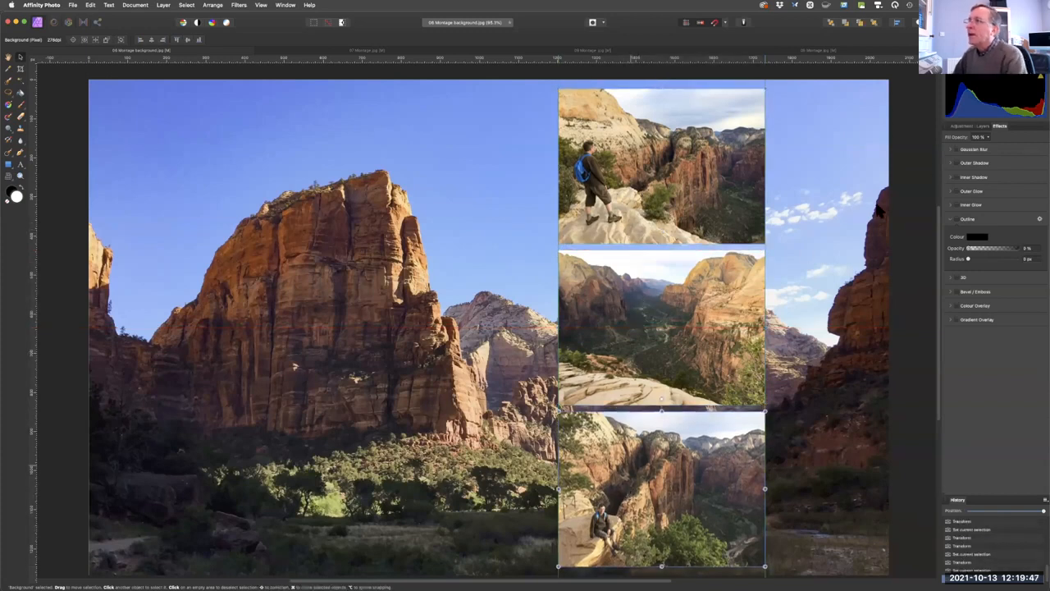
Show the layer list and switch individual layers' visibility off and back on to identify which photo each holds.
left_click(983, 128)
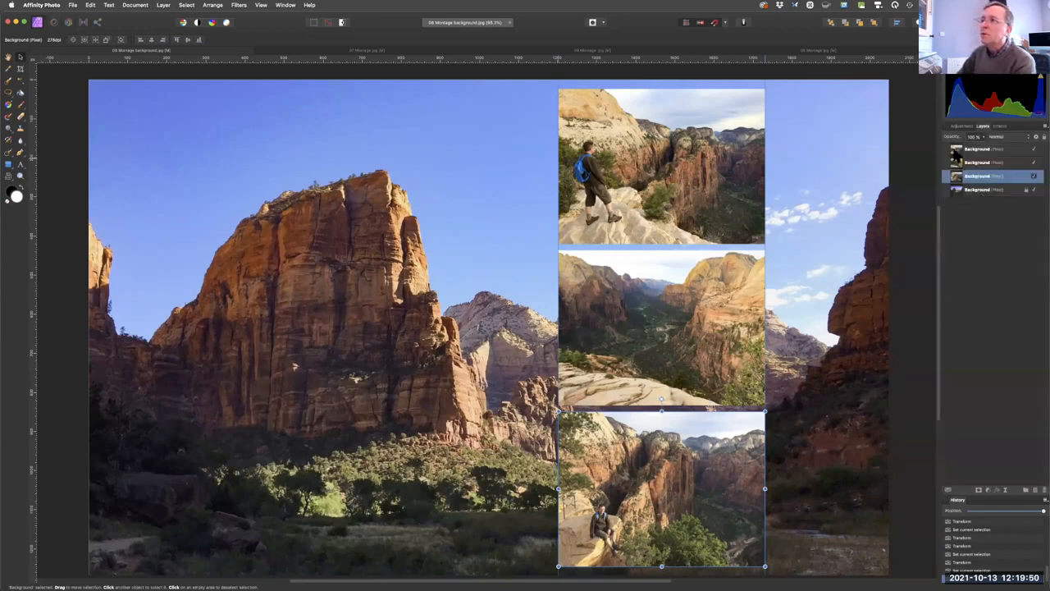
left_click(1035, 162)
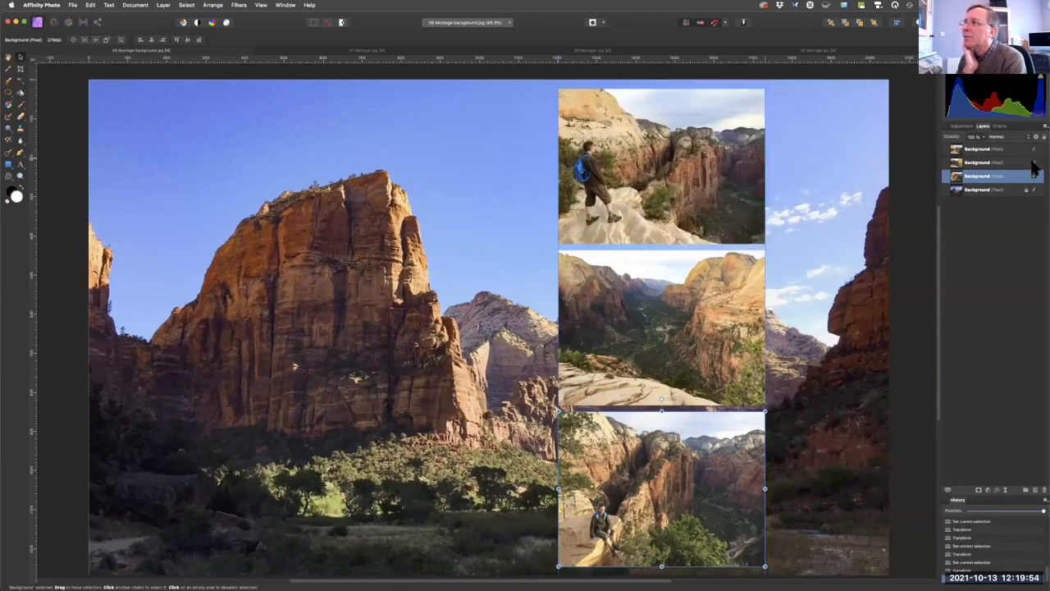
left_click(1034, 162)
left_click(1034, 163)
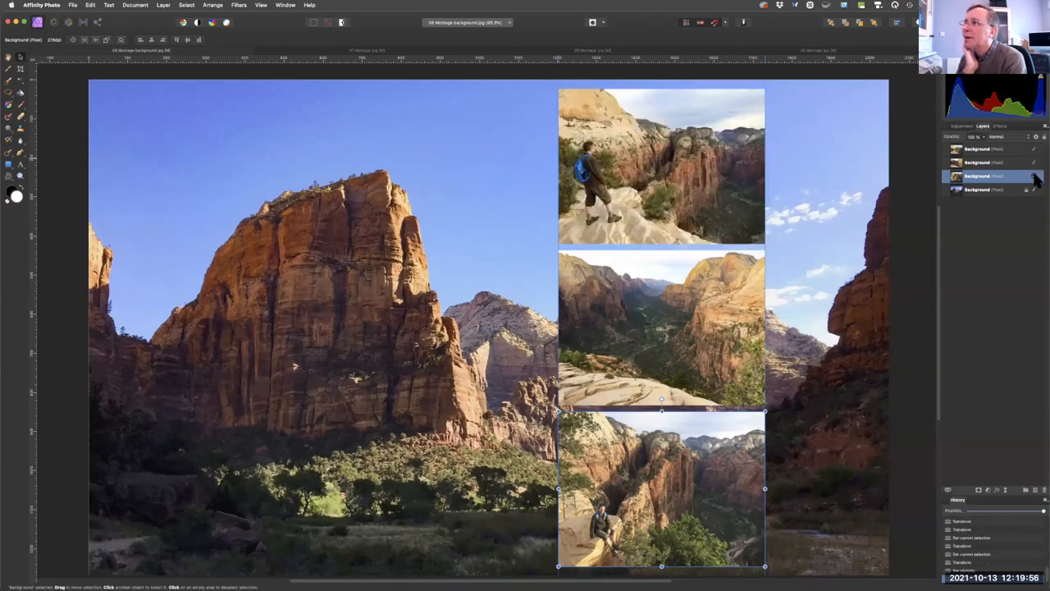
left_click(1034, 176)
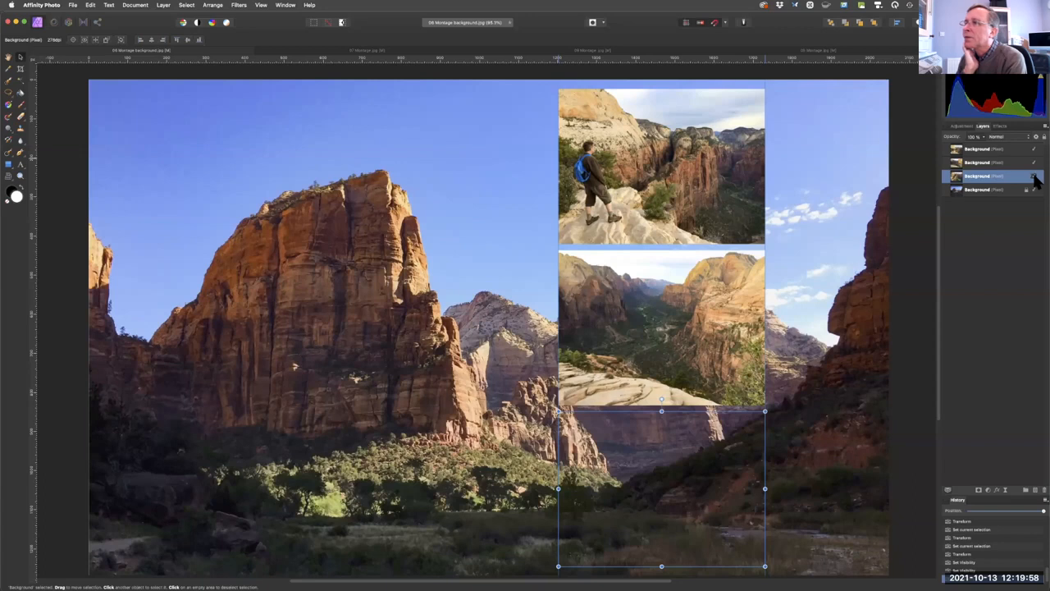
left_click(1035, 176)
left_click(1035, 190)
left_click(1034, 190)
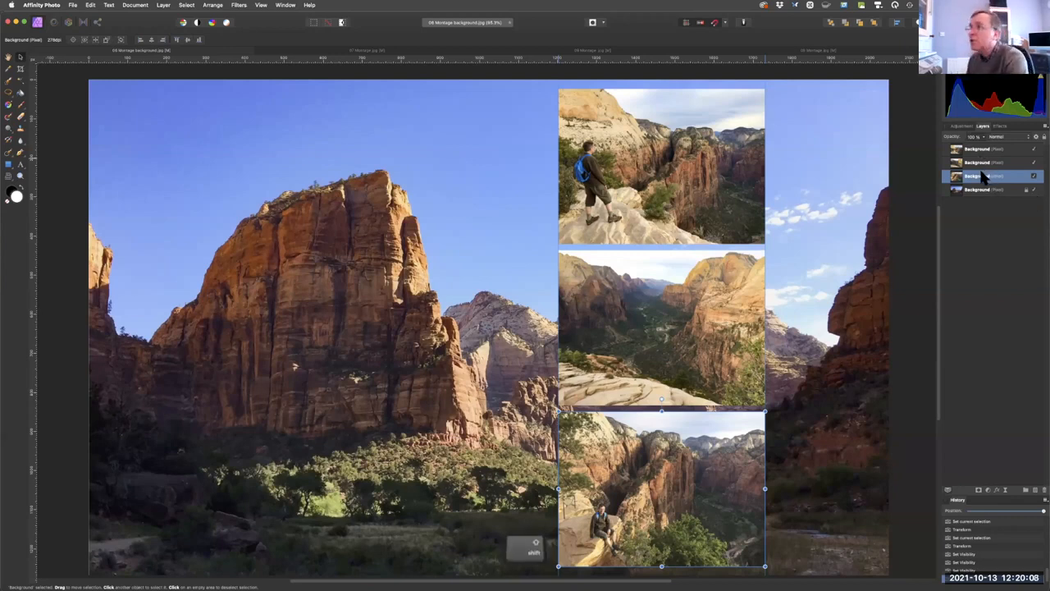
Select the three inset photo layers and space them vertically with Auto Distribute on.
left_click(978, 160, "shift")
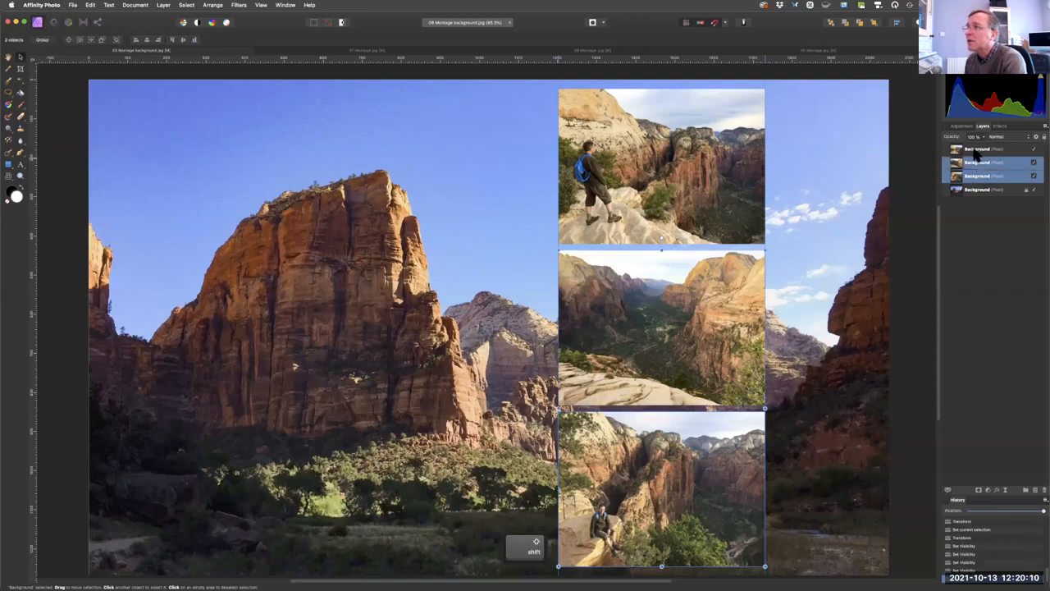
left_click(975, 150, "shift")
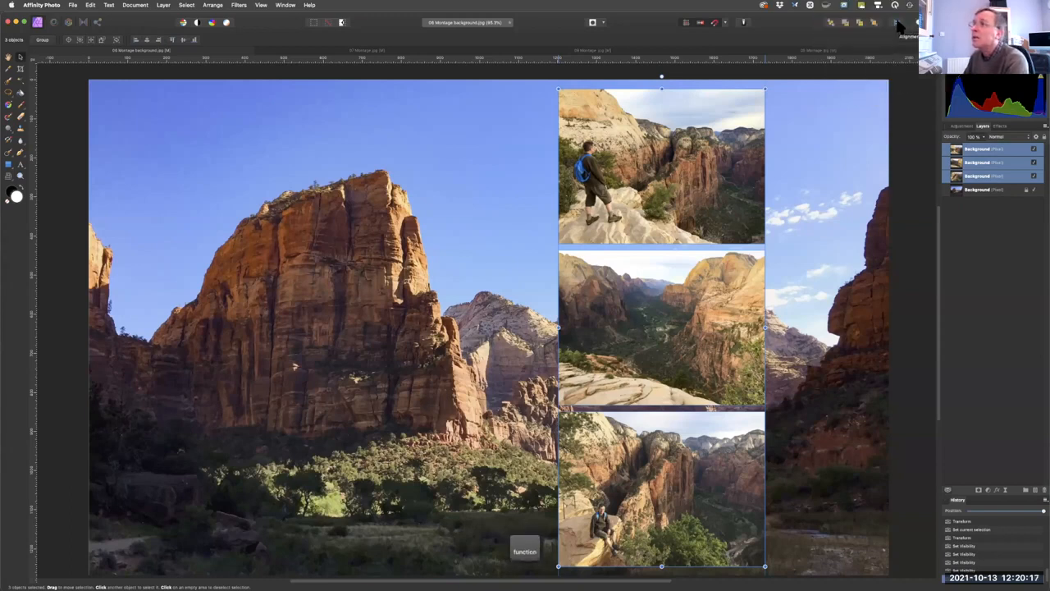
left_click(897, 27)
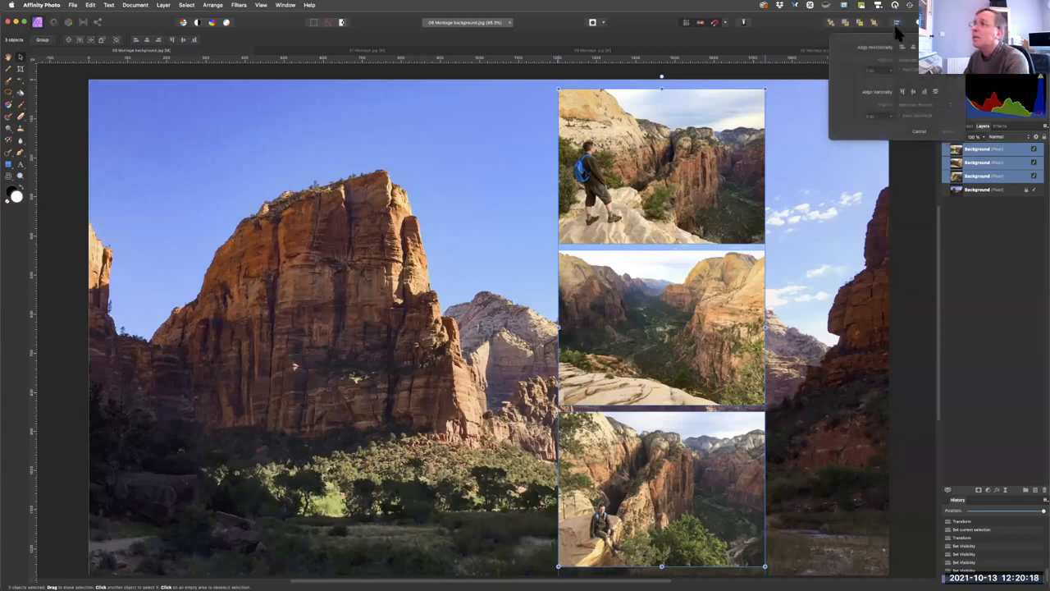
left_click(939, 95)
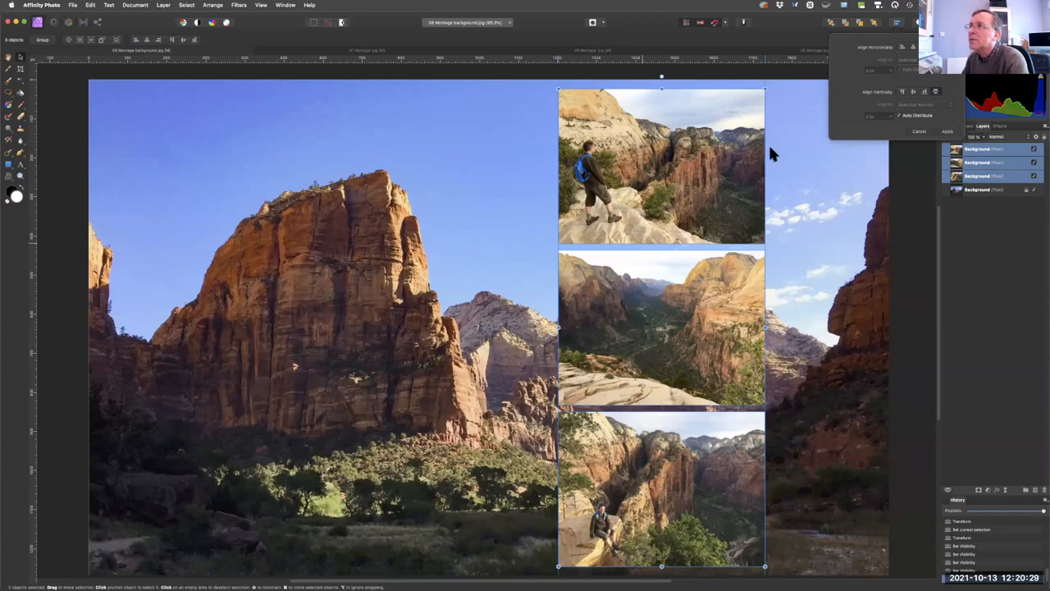
left_click(840, 25)
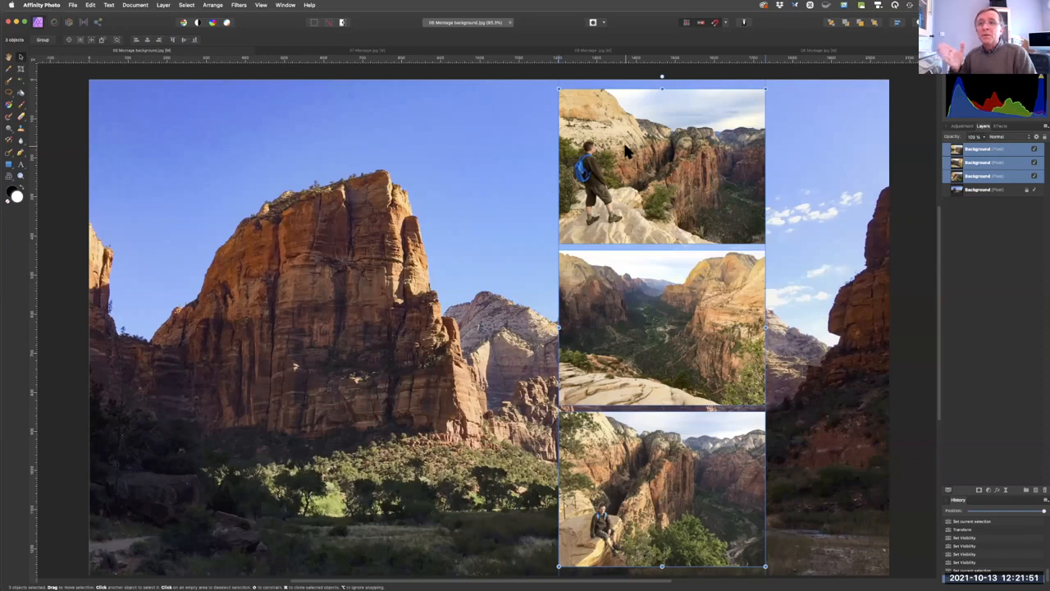
left_click(72, 5)
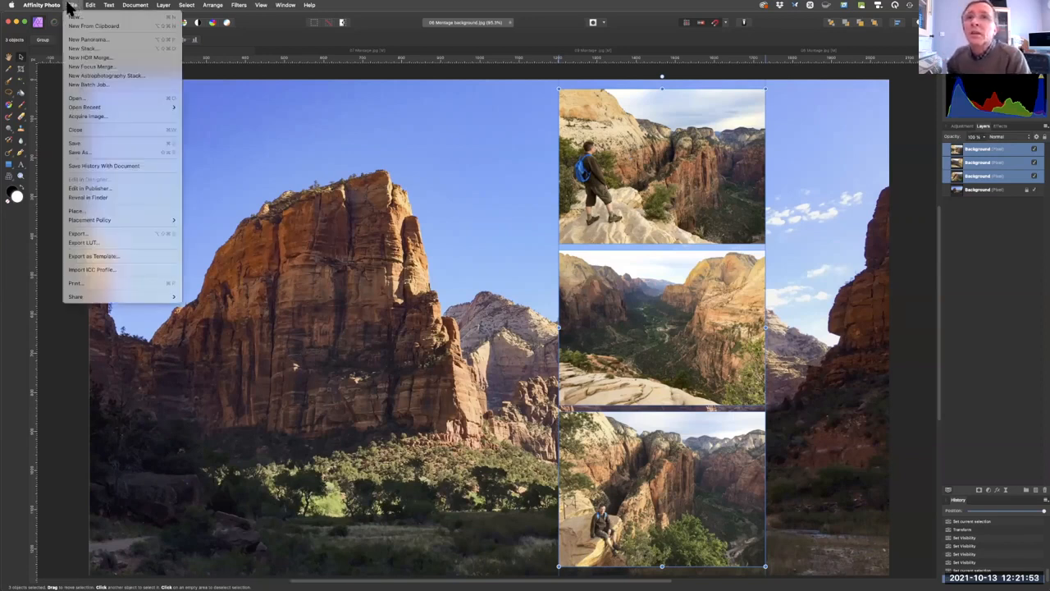
left_click(517, 139)
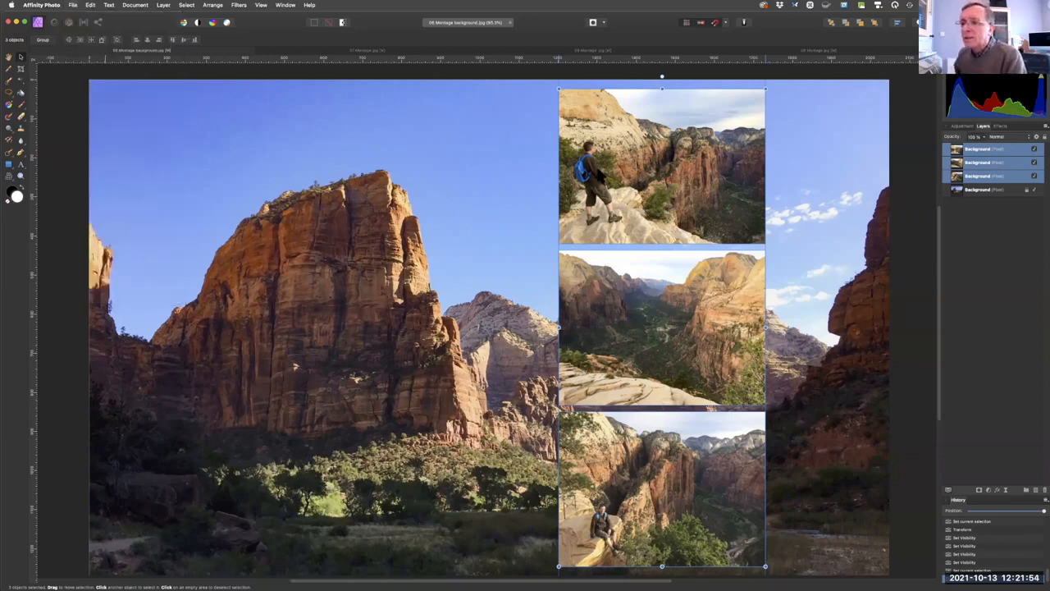
Enlarge the seated hiker photo to cover most of the background, behind the other insets, and shift it to the right.
left_click(615, 488)
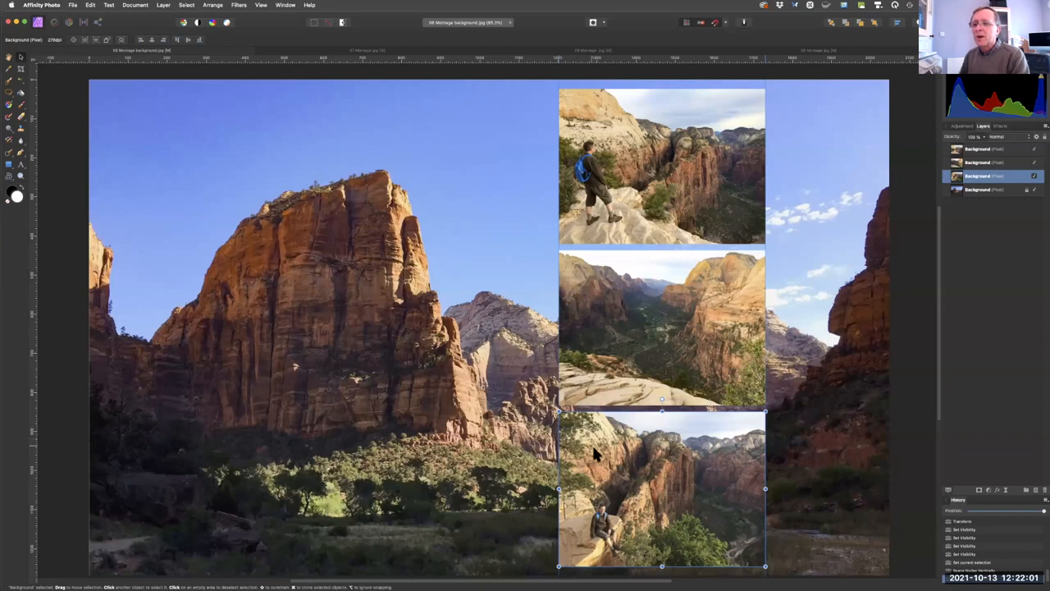
left_click_drag(558, 409, 102, 68)
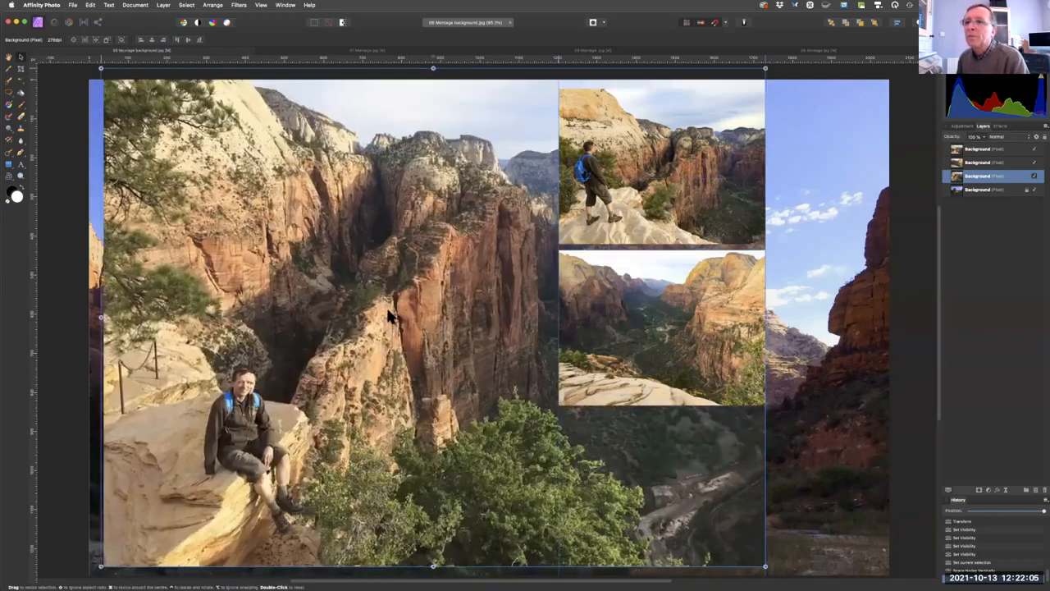
scroll(425, 334, "up", 3)
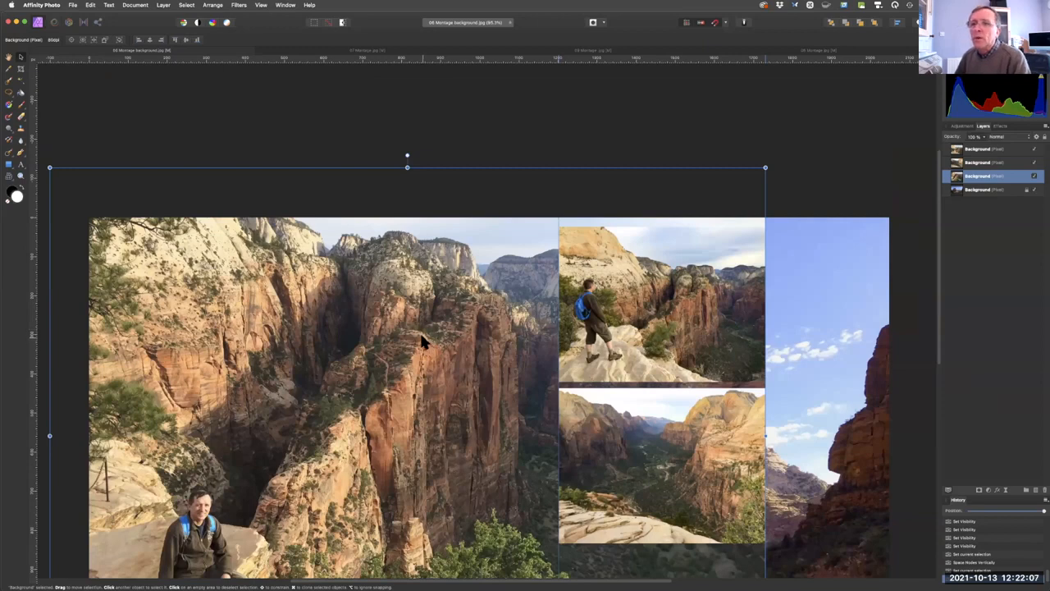
key("space")
scroll(420, 329, "down", 3)
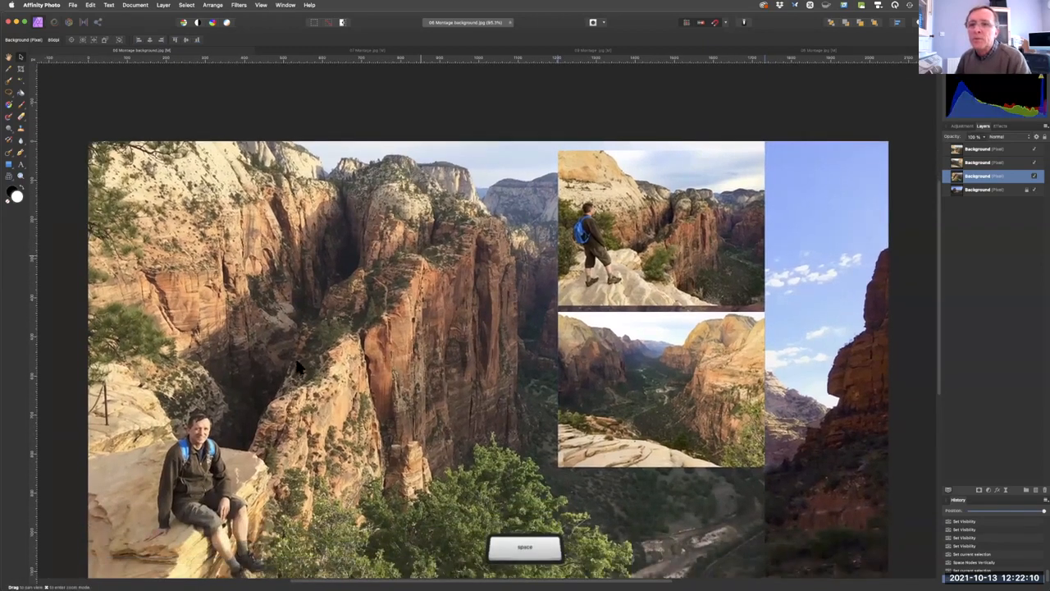
scroll(300, 370, "down", 3)
scroll(299, 374, "left", 2)
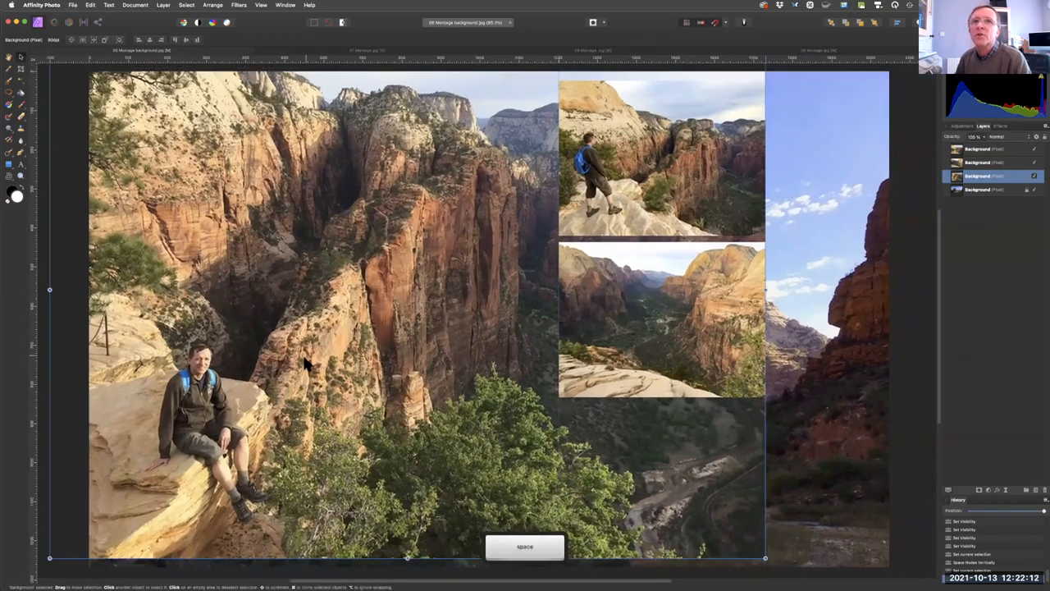
mouse_move(302, 356)
left_mouse_down()
mouse_move(379, 359)
mouse_move(315, 343)
left_mouse_up()
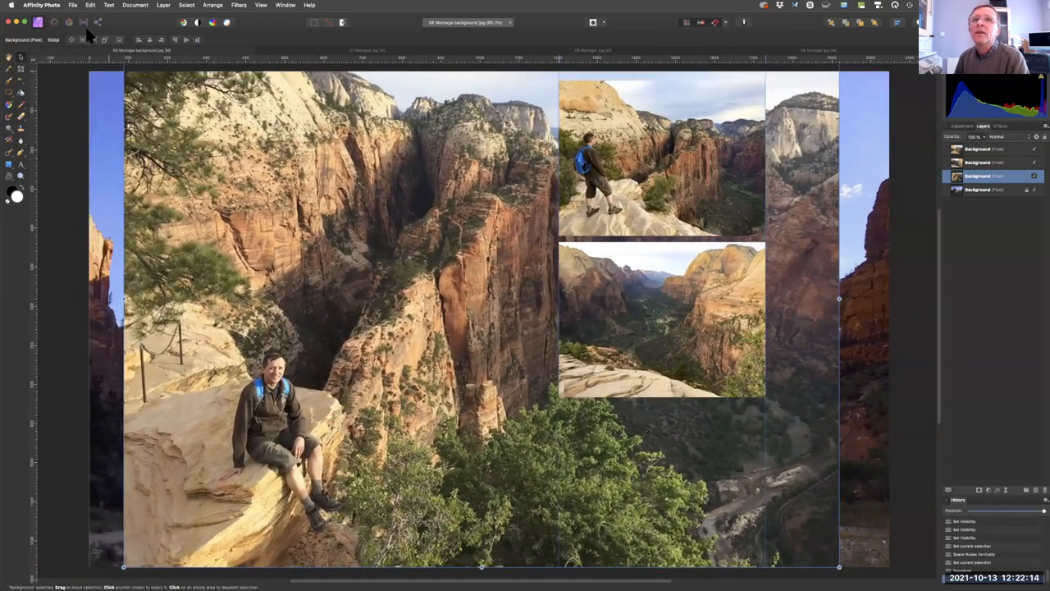
Open 09a PS Montage.jpg from the NMUG Files folder to examine the image, and close it again.
left_click(73, 5)
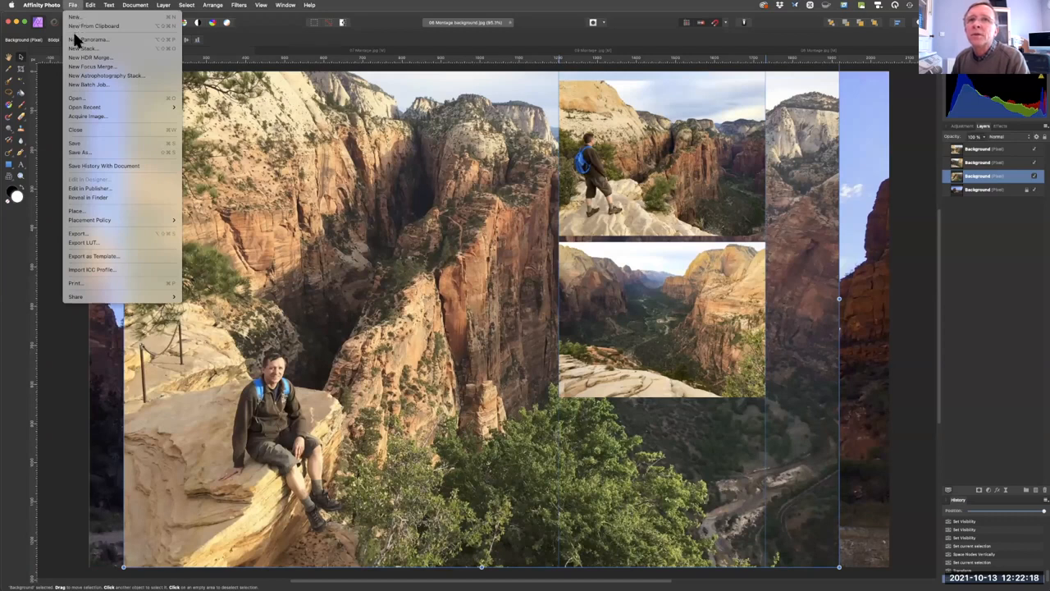
left_click(77, 99)
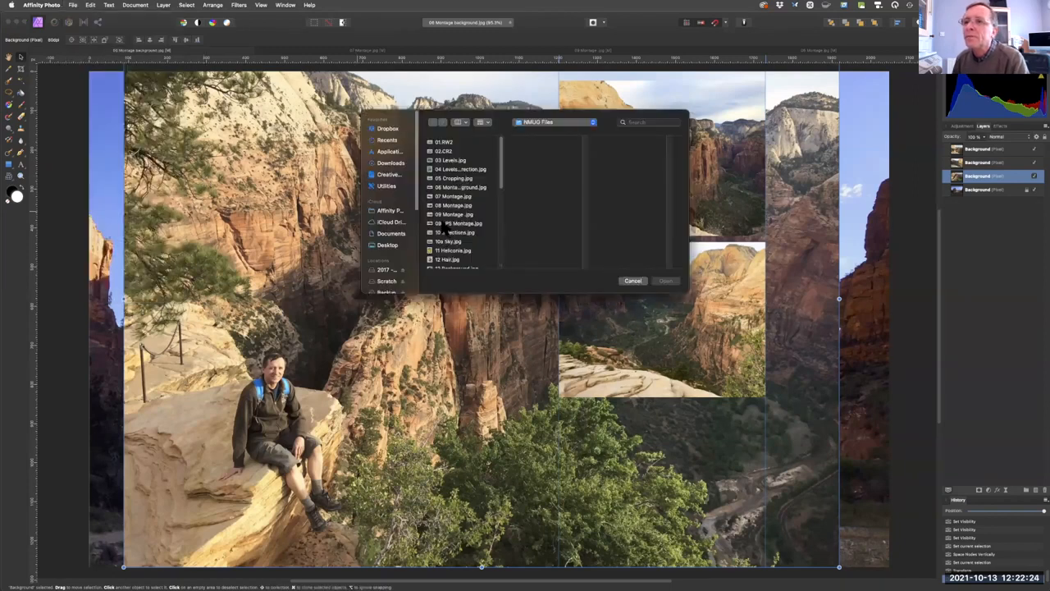
left_click(444, 224)
left_click(667, 281)
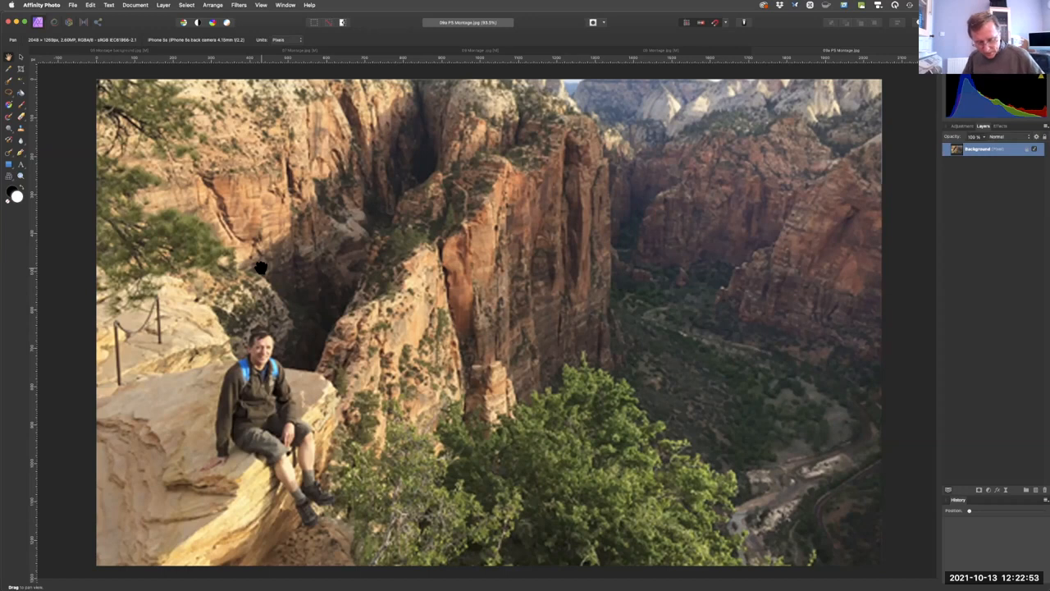
key("super+w")
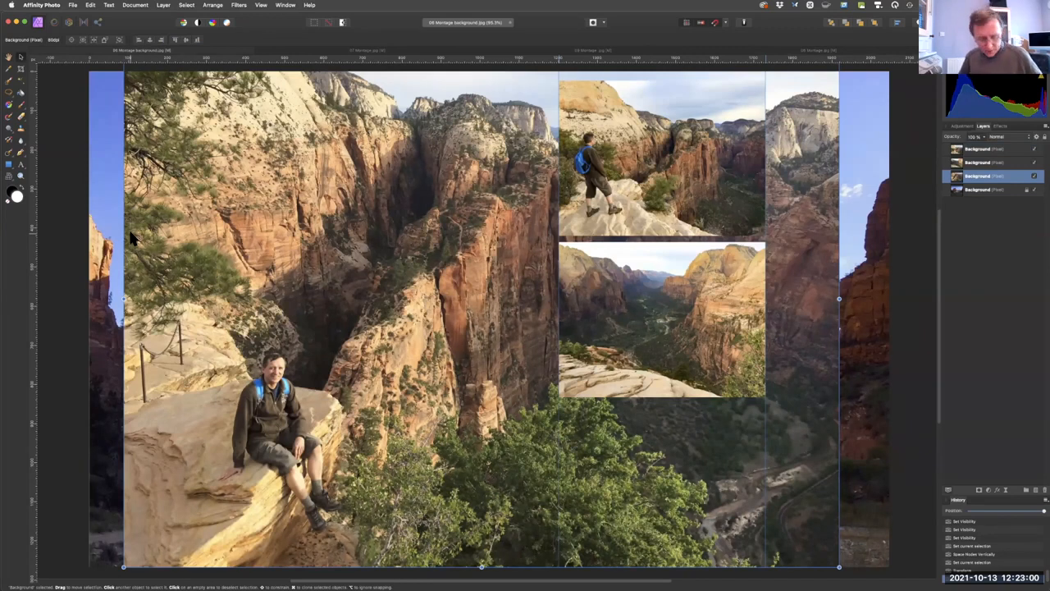
Close 06 Montage background.jpg and the three remaining montage photos without saving any changes.
key("super+w")
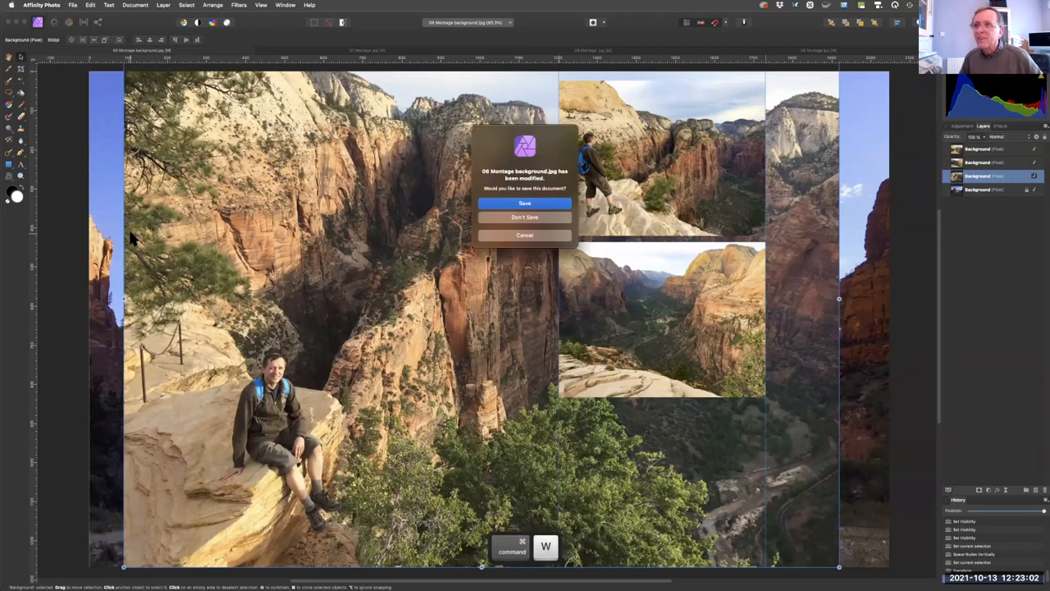
left_click(511, 217)
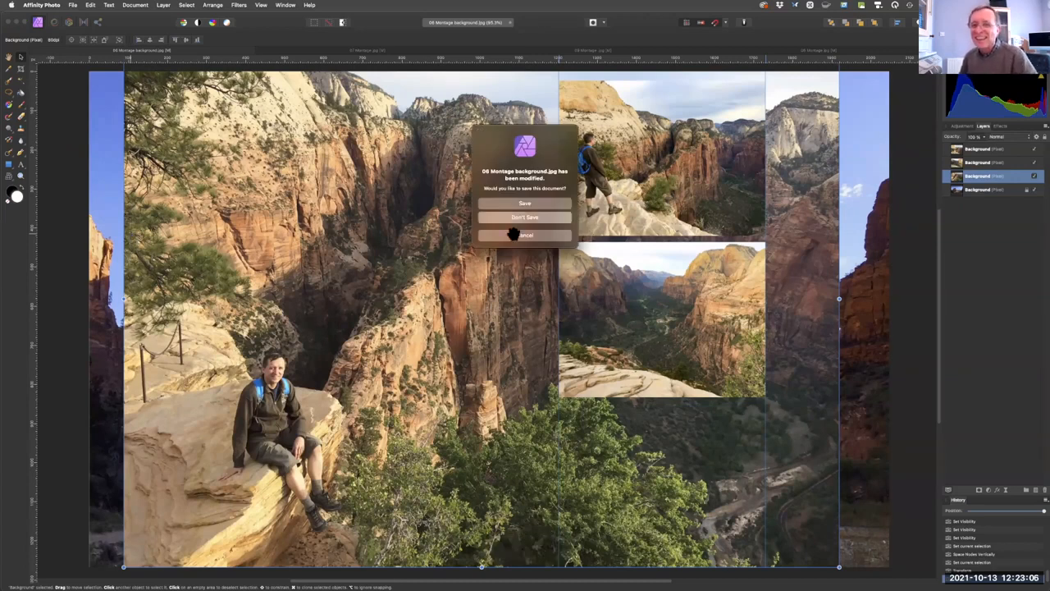
key("super+w")
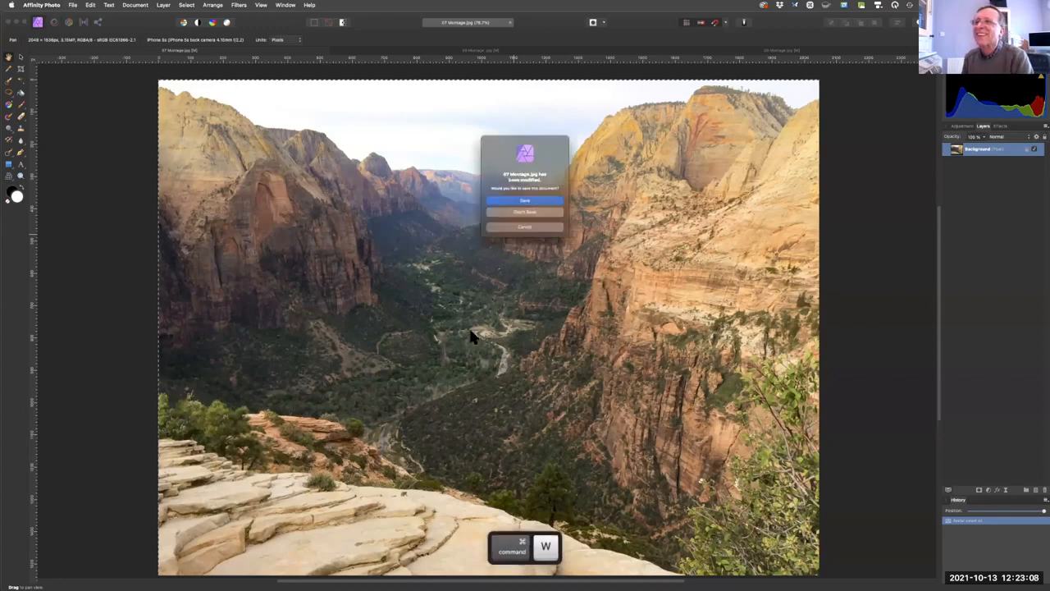
left_click(511, 216)
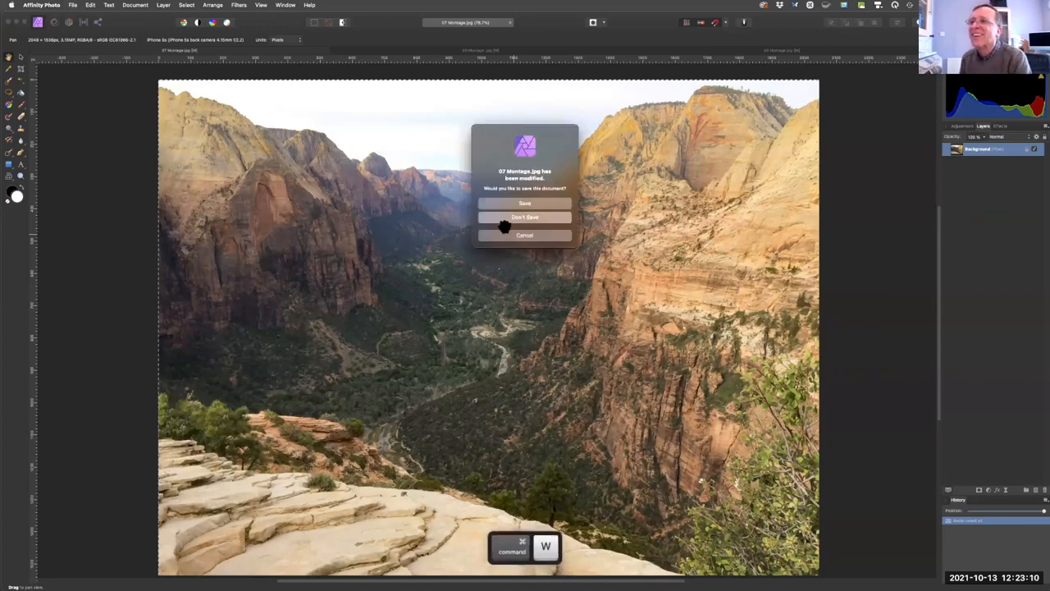
key("super+w")
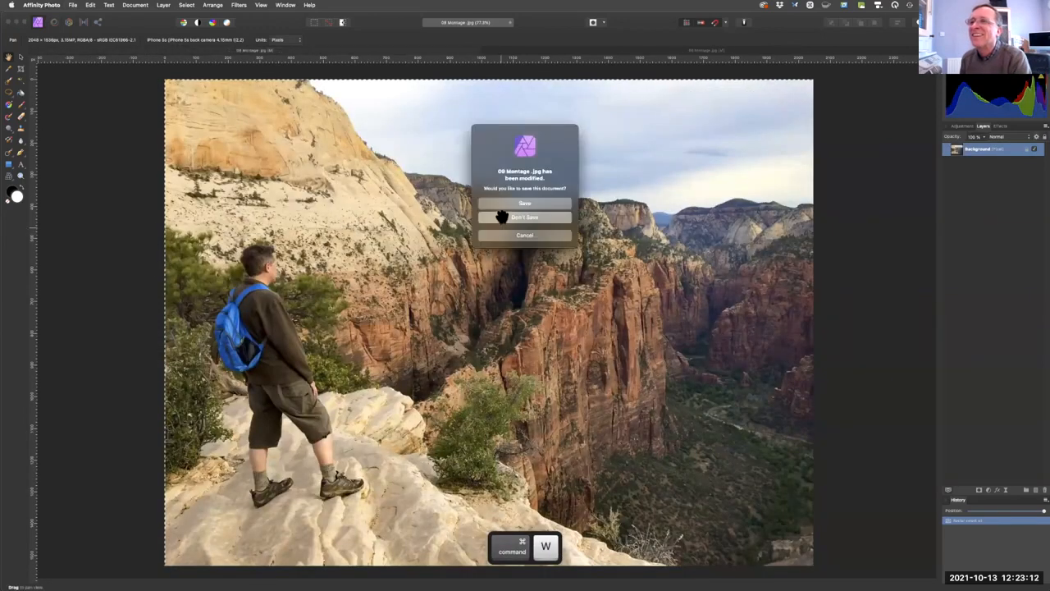
left_click(506, 216)
key("super+w")
left_click(503, 215)
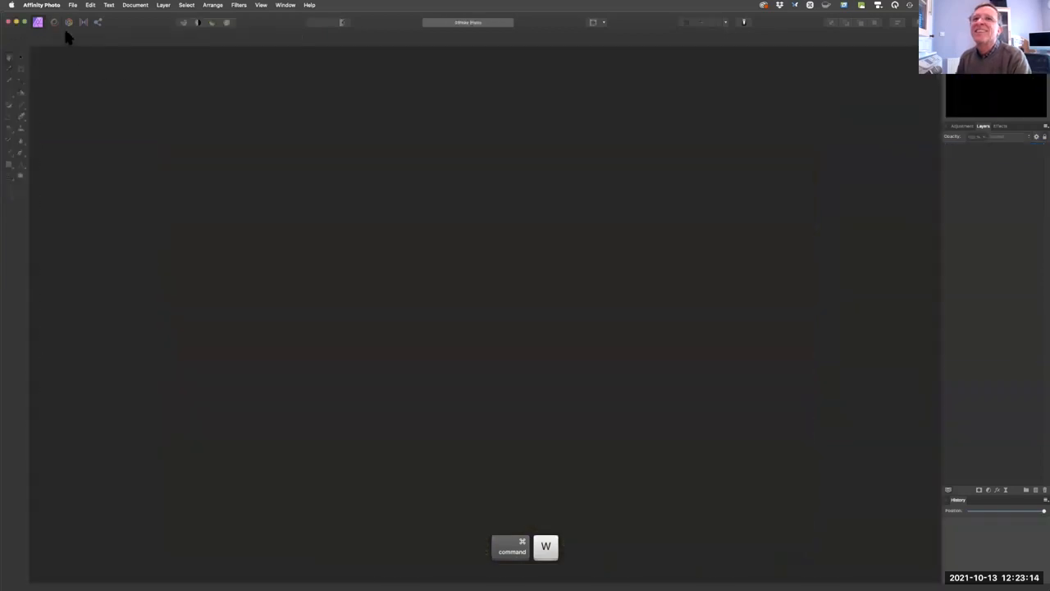
Open 10 Selections.jpg and 10a Sky.jpg together from the NMUG Files folder.
left_click(72, 6)
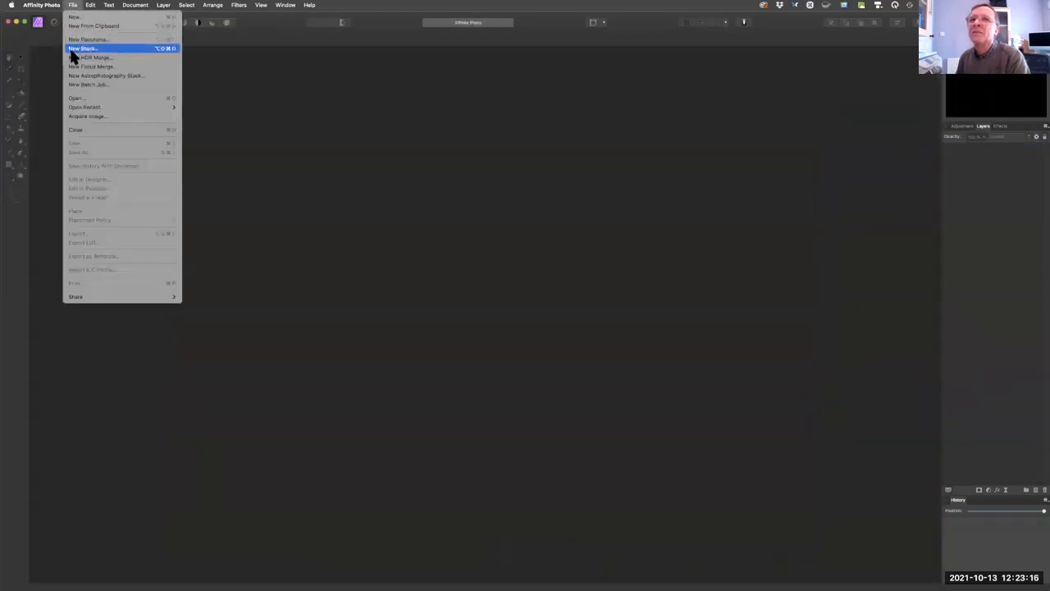
left_click(78, 96)
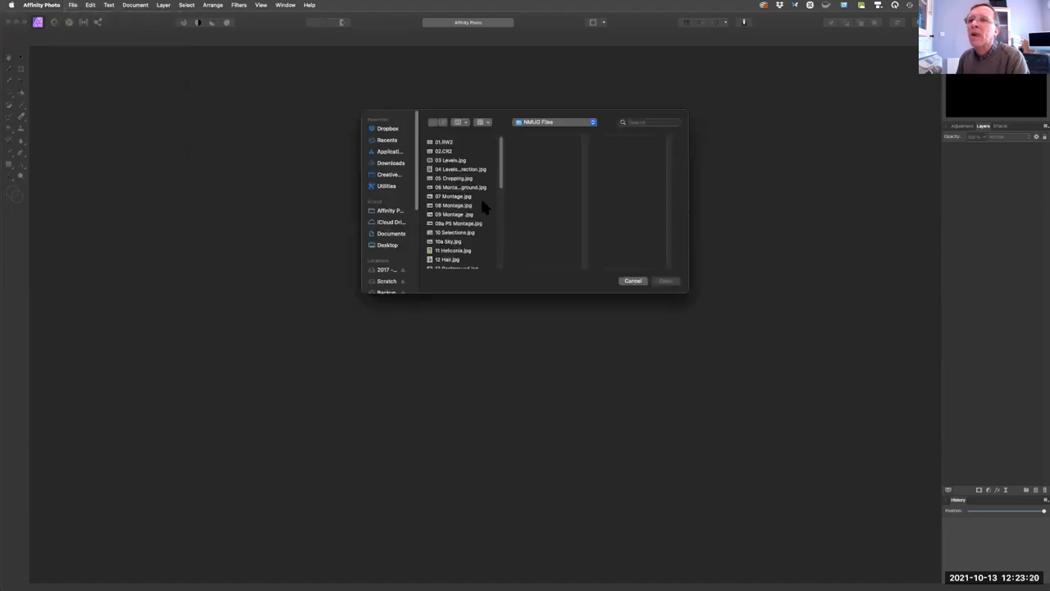
scroll(490, 191, "down", 3)
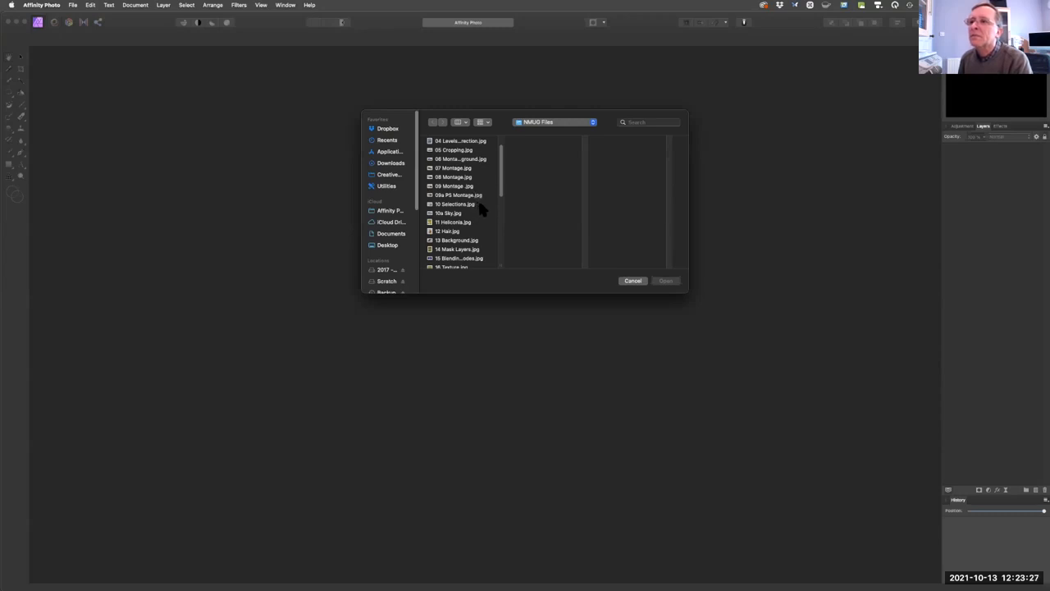
left_click(477, 205)
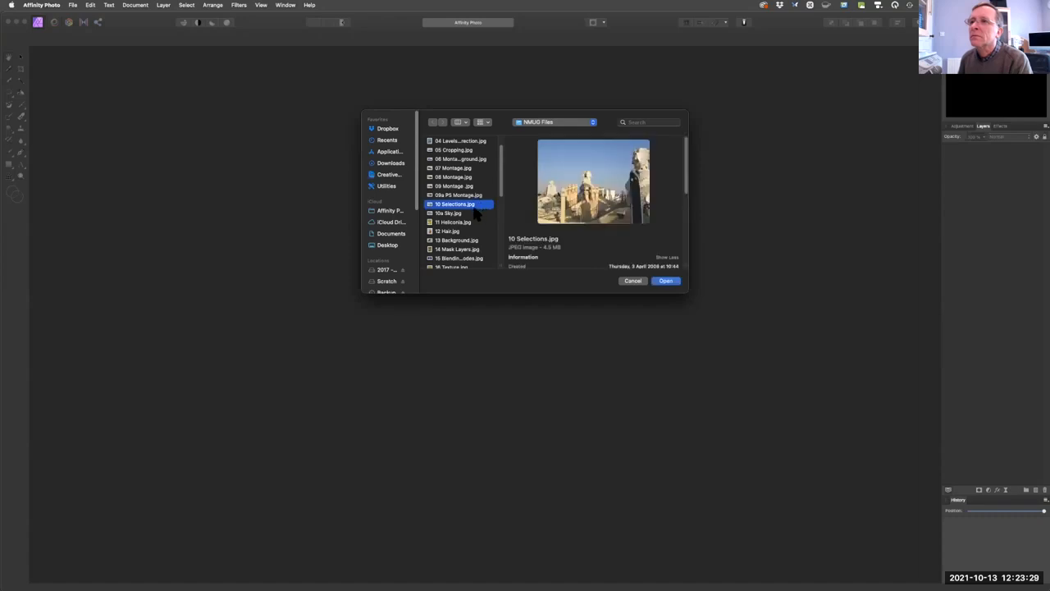
left_click(470, 213, "shift")
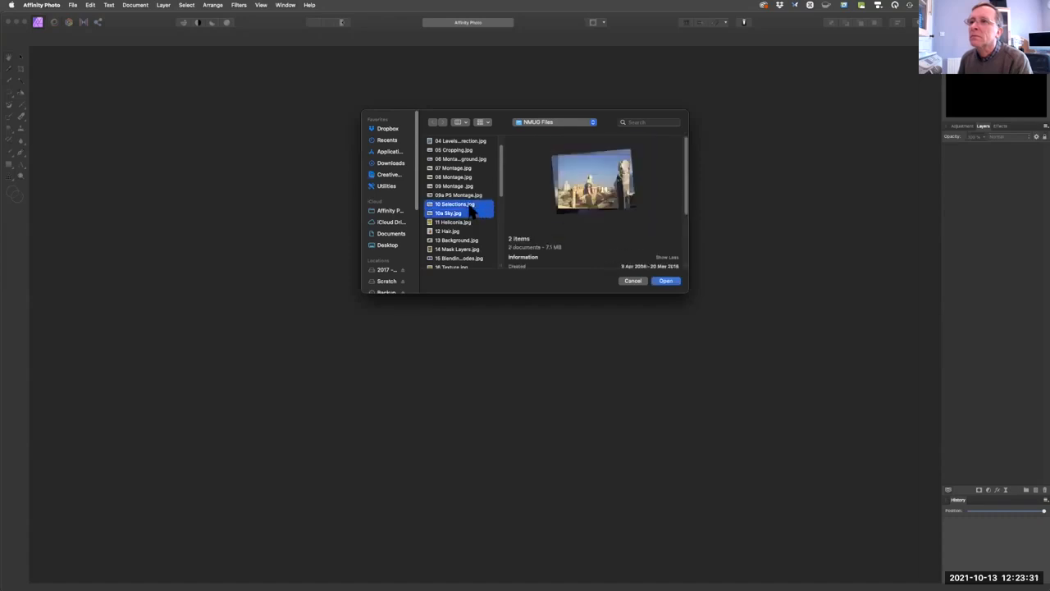
left_click(666, 281)
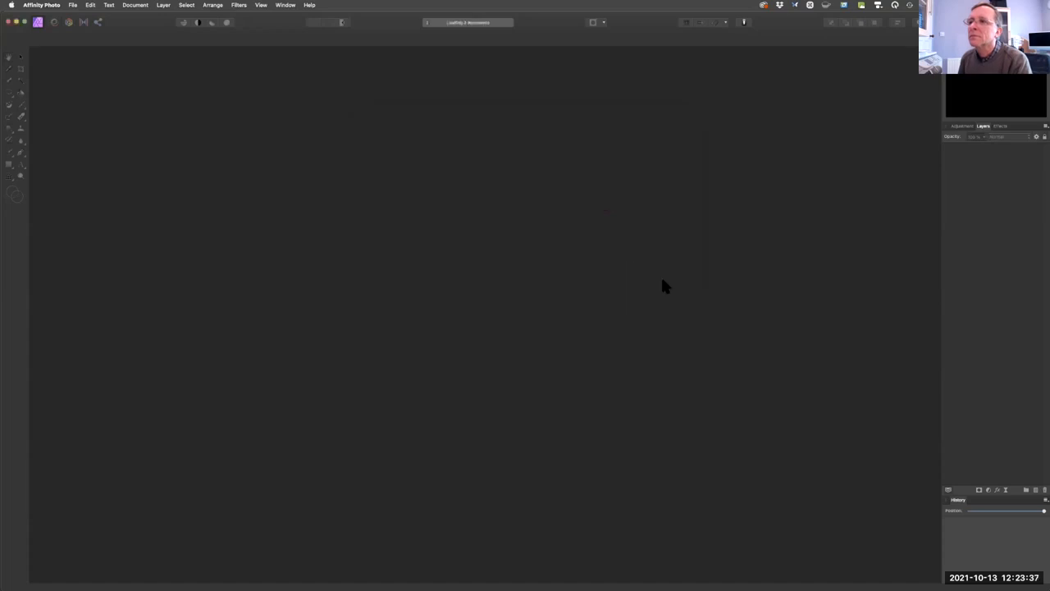
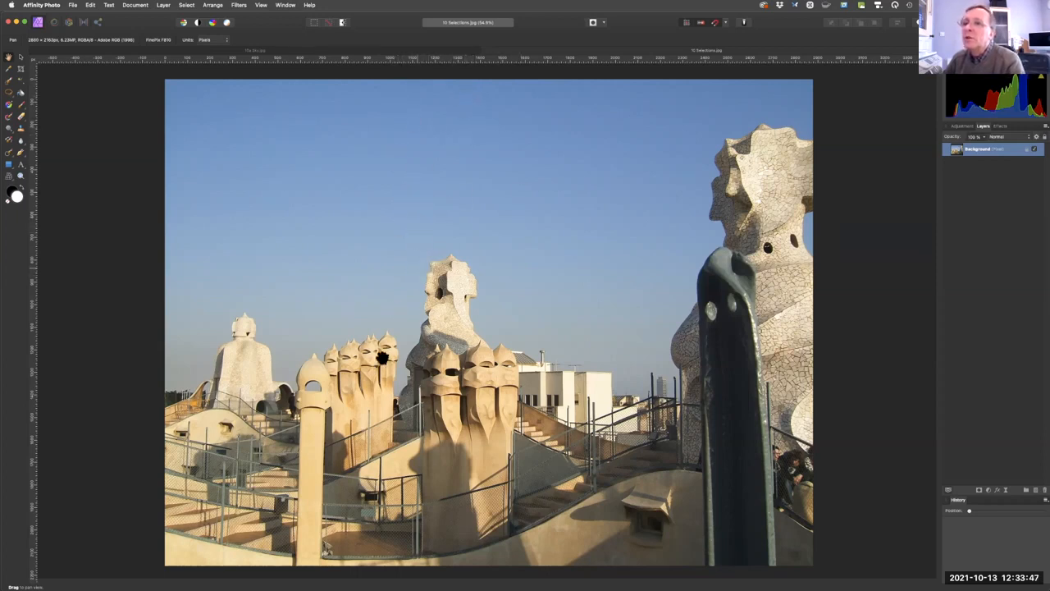
Copy the entire rooftop photo from 10 Selections.jpg and paste it as a new layer over the image in 10a Sky.jpg.
left_click(329, 52)
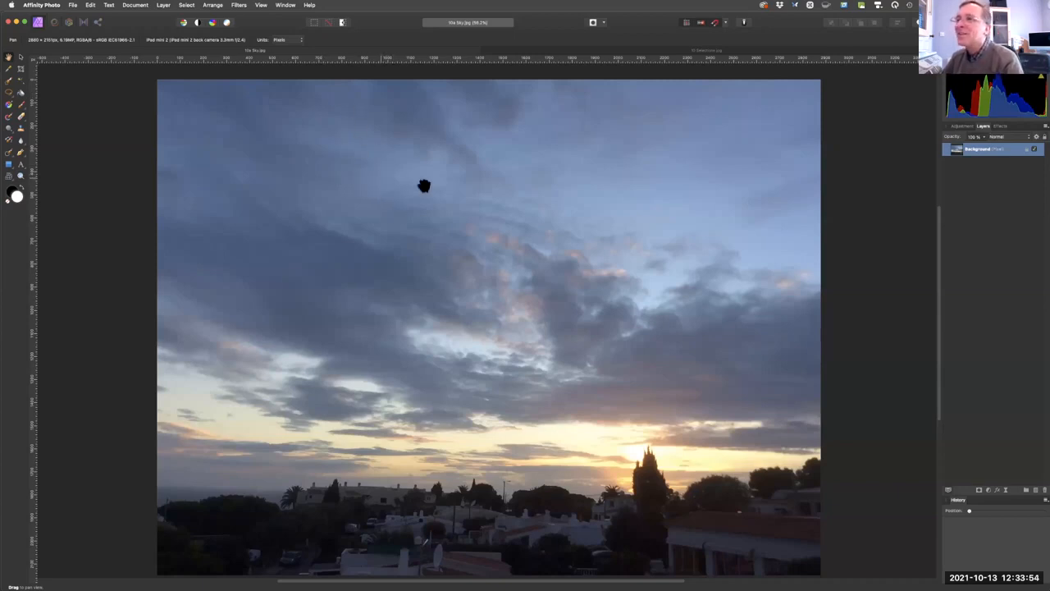
left_click(614, 52)
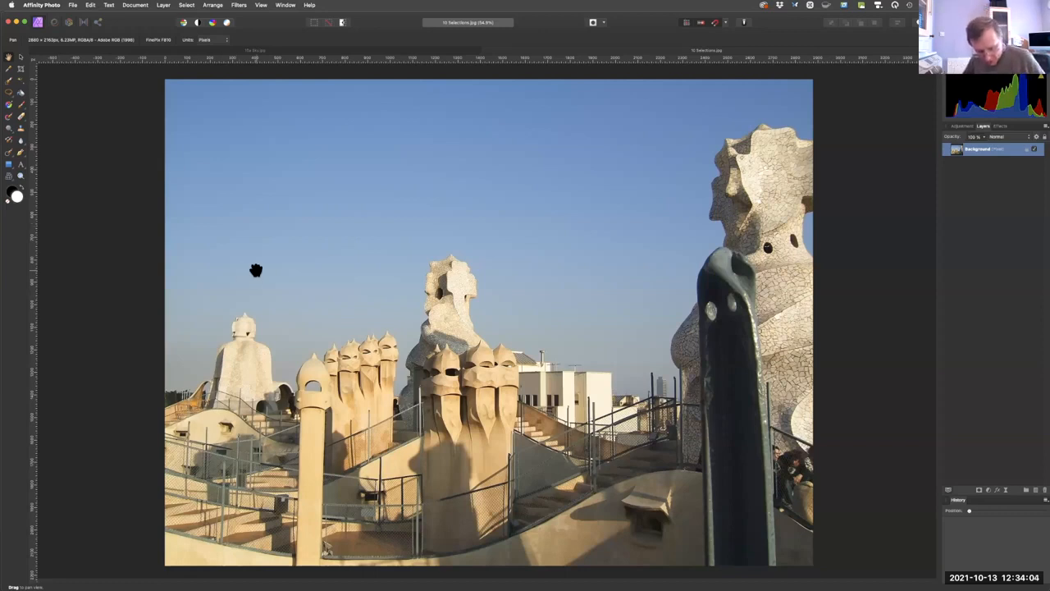
key("super+a")
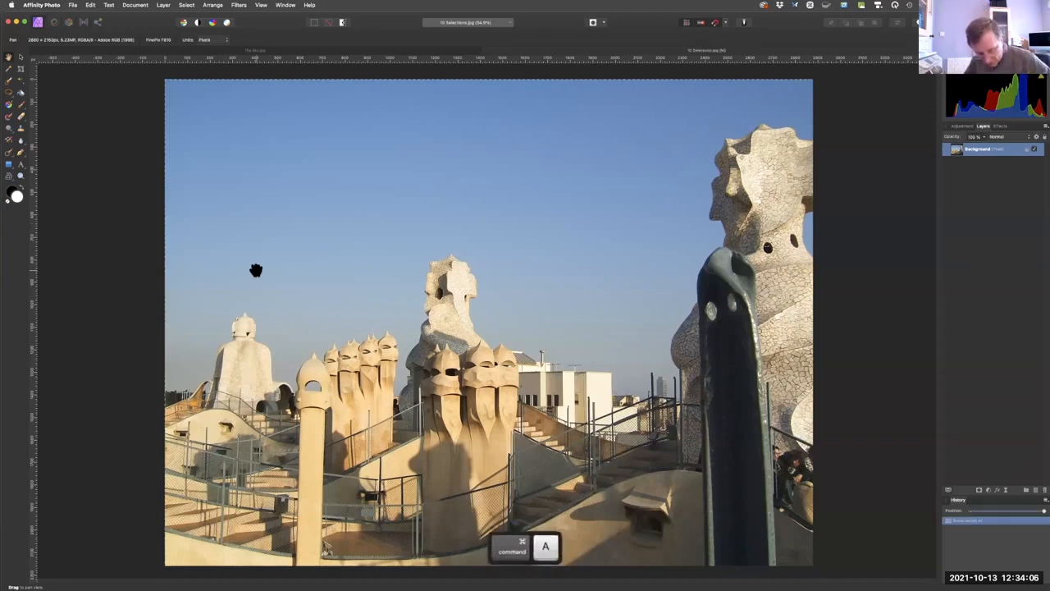
key("super+c")
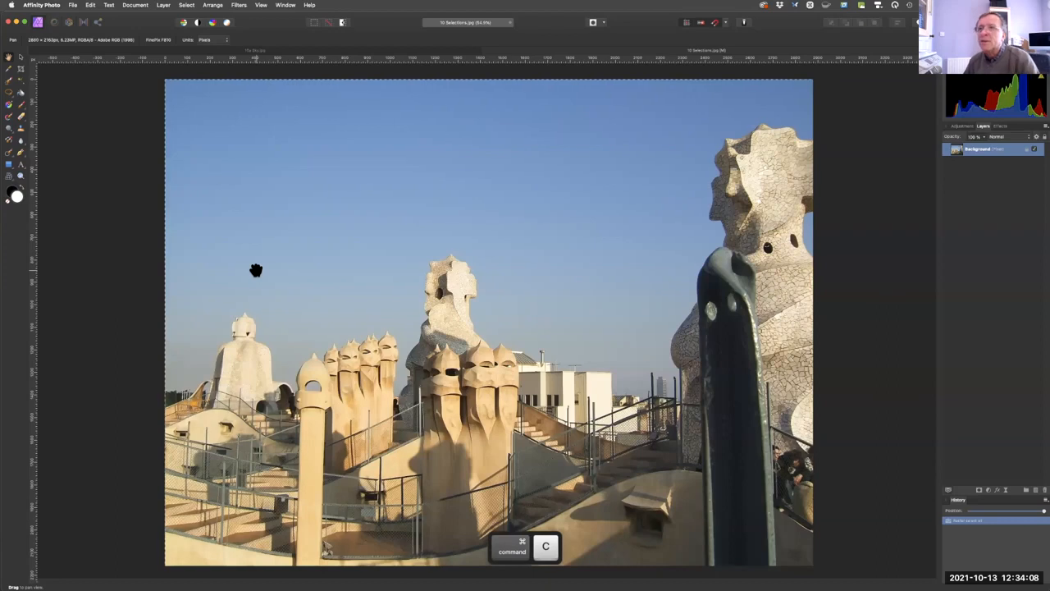
left_click(175, 52)
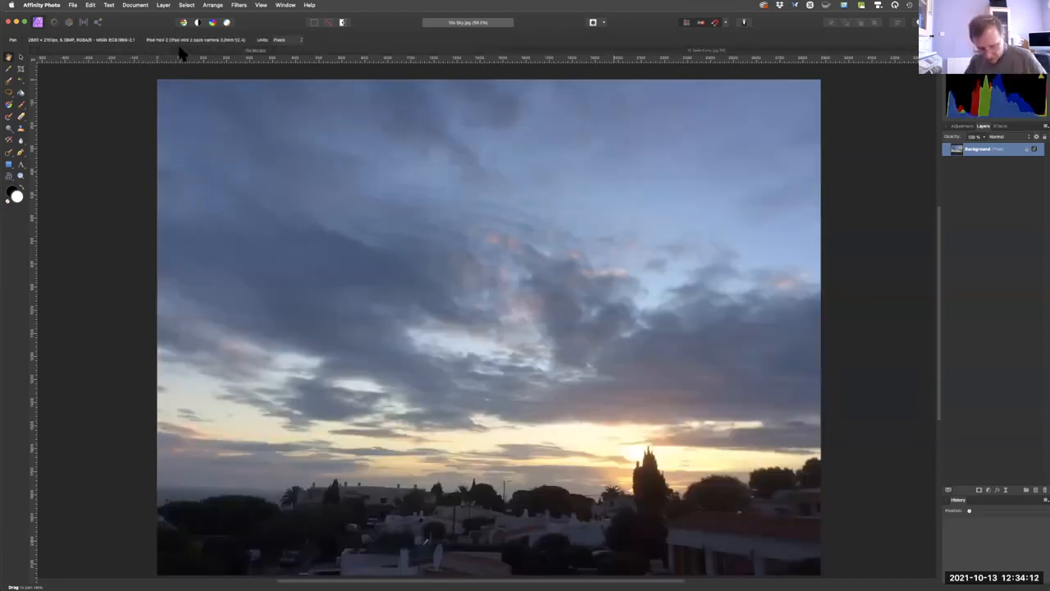
key("super+v")
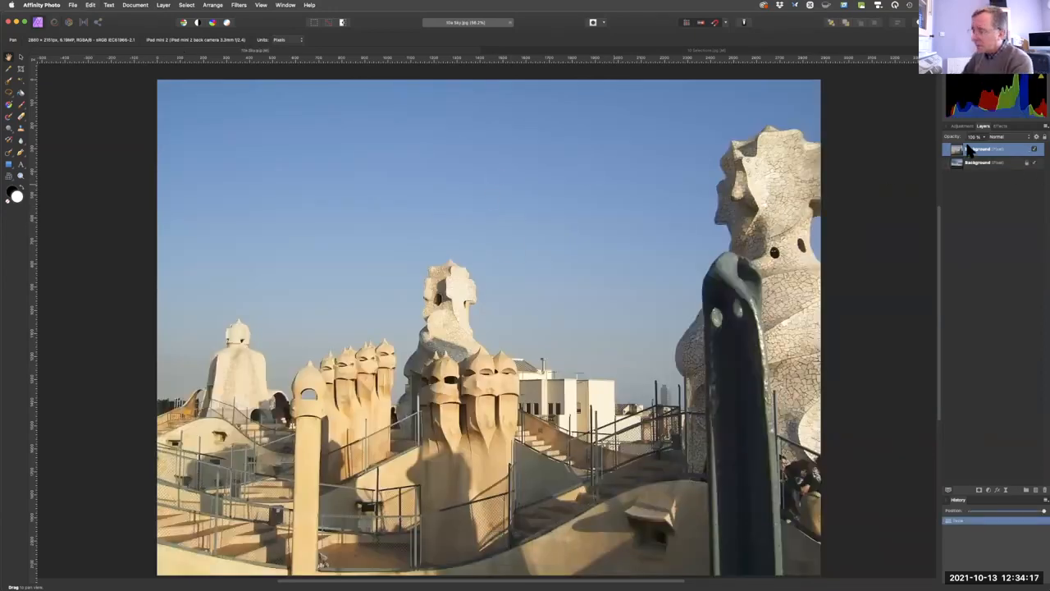
key("fn")
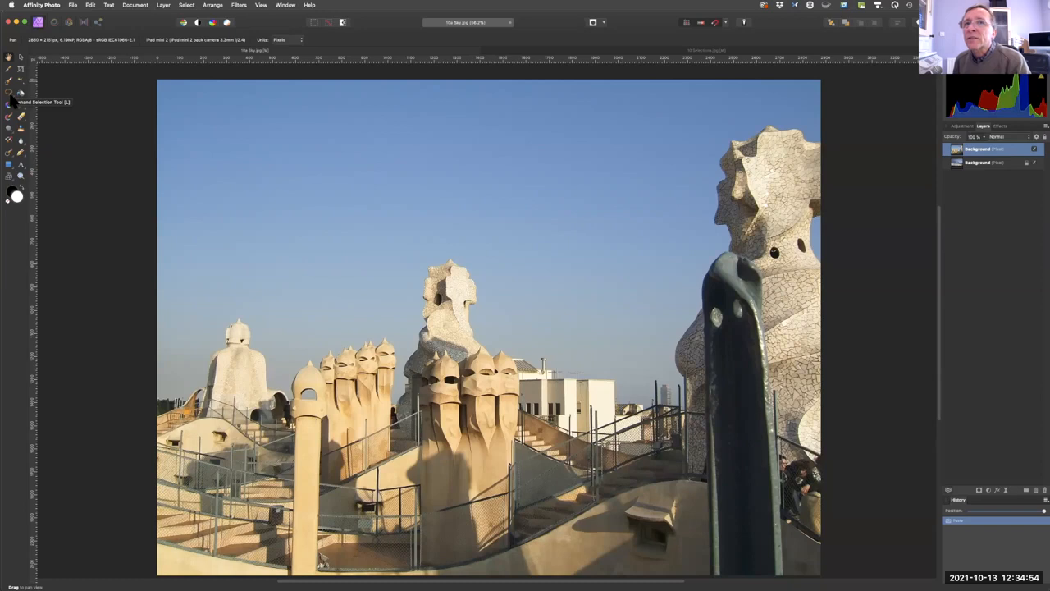
left_click_drag(8, 96, 11, 104)
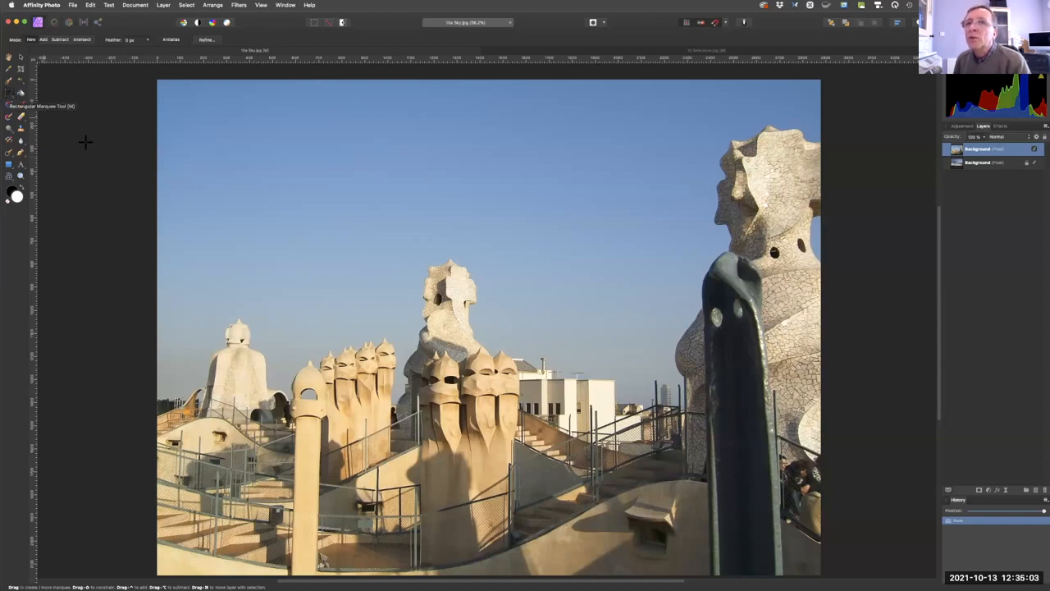
left_click(11, 96)
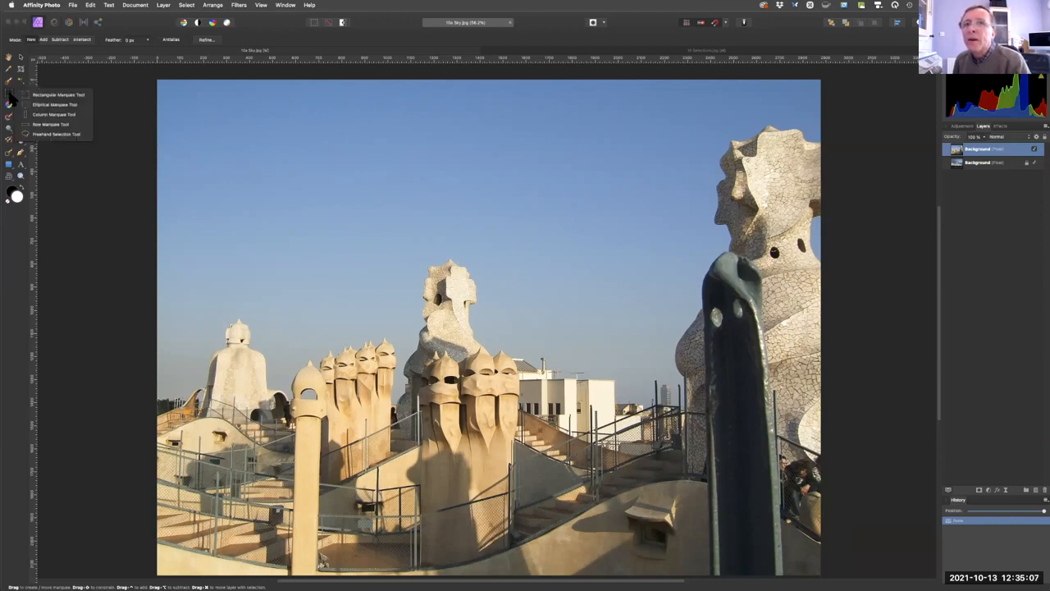
left_click(34, 133)
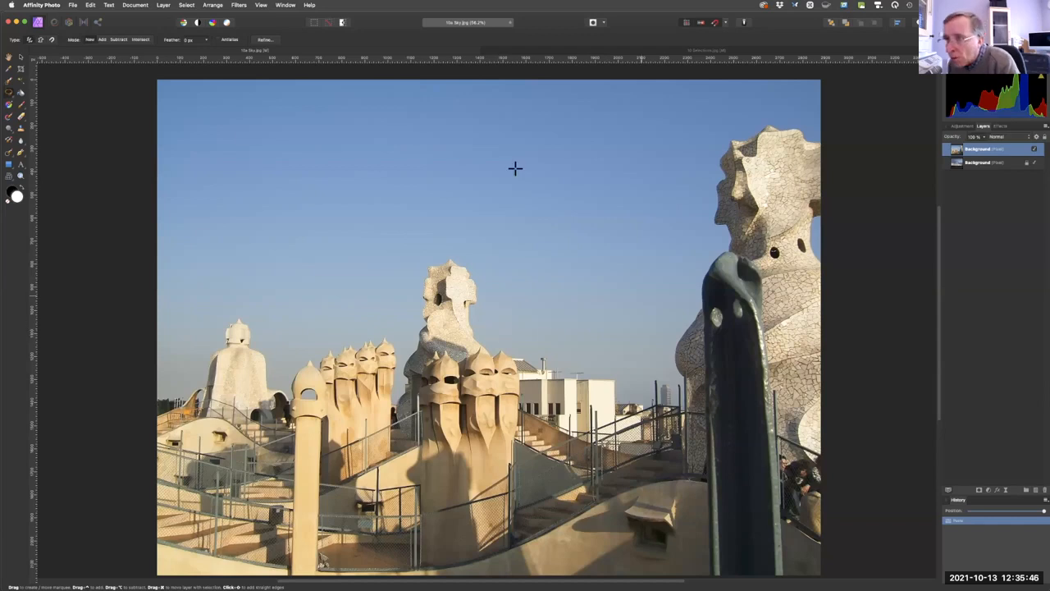
Flood select the blue sky on the rooftop layer at 18% tolerance, and add the missed patches in its upper right corner.
left_click(21, 79)
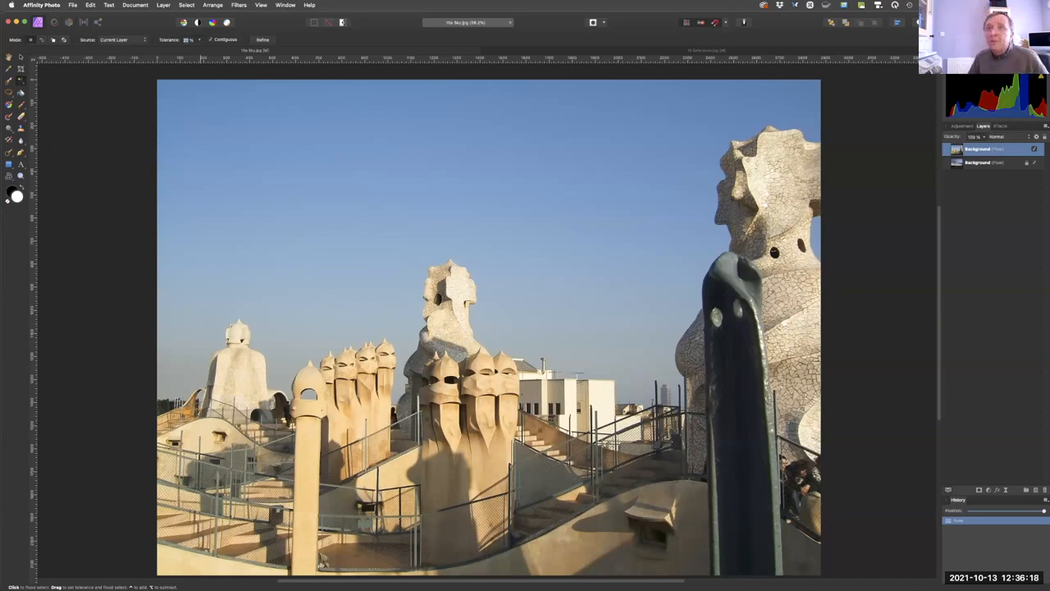
key("8")
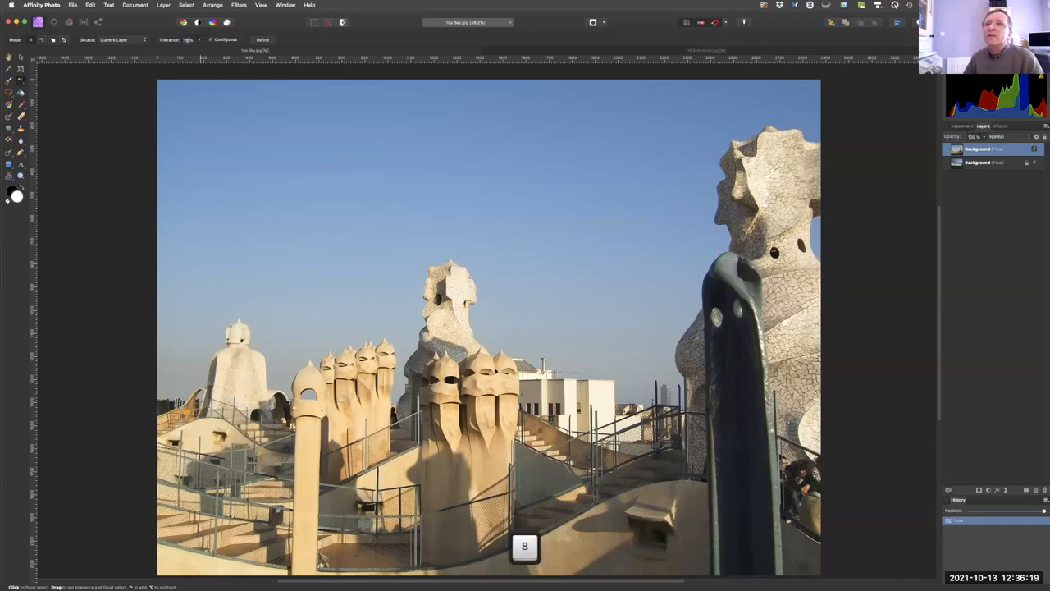
left_click(419, 174)
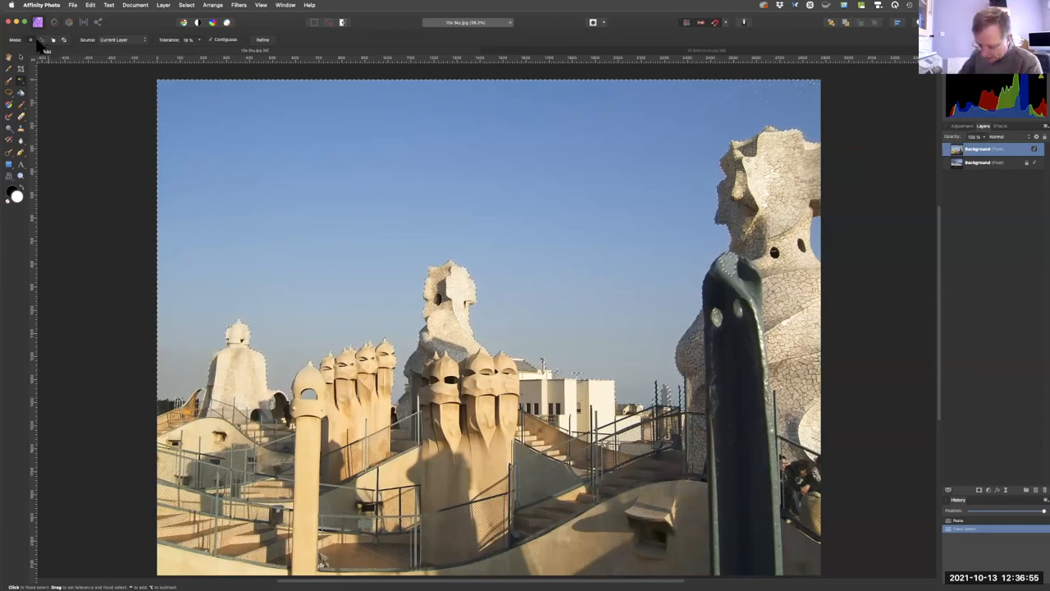
key("fn")
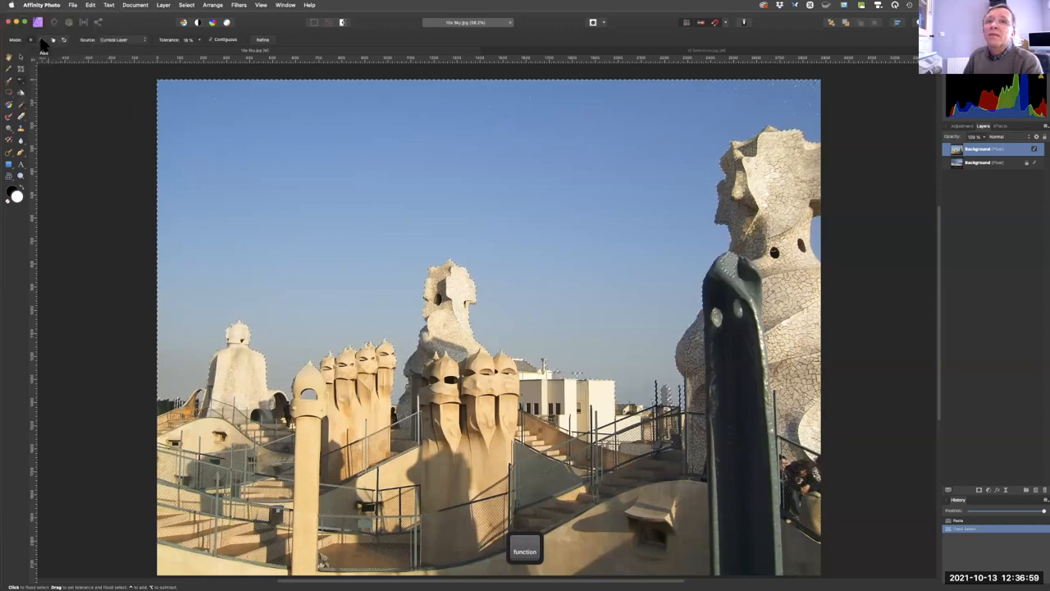
left_click(759, 92)
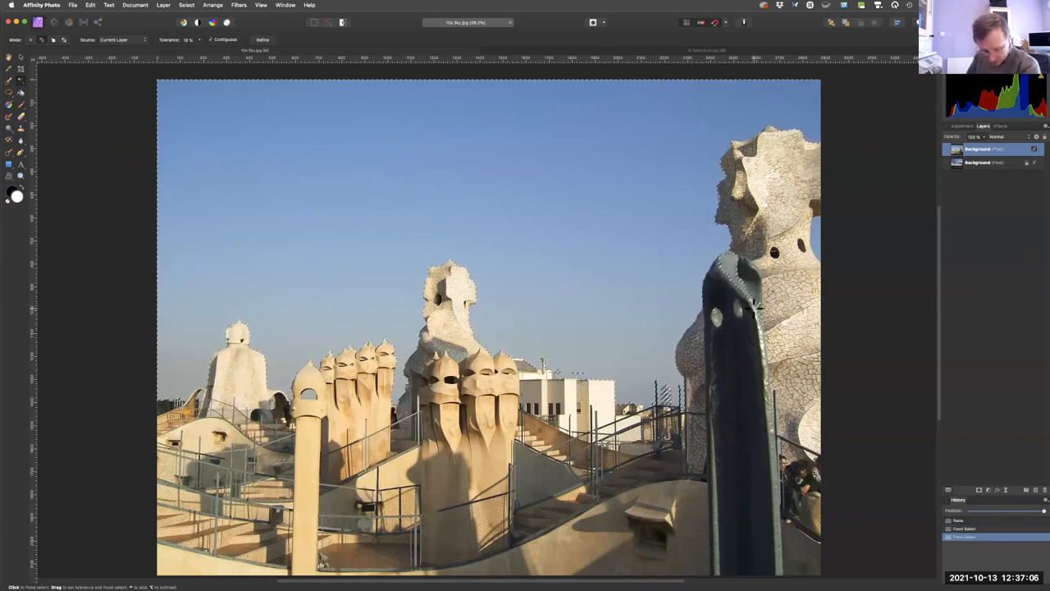
Subtract the wrongly selected upper part of the dark foreground chimney from the sky selection with the Freehand Selection Tool.
left_click(775, 326, "super")
left_click_drag(779, 329, 752, 335)
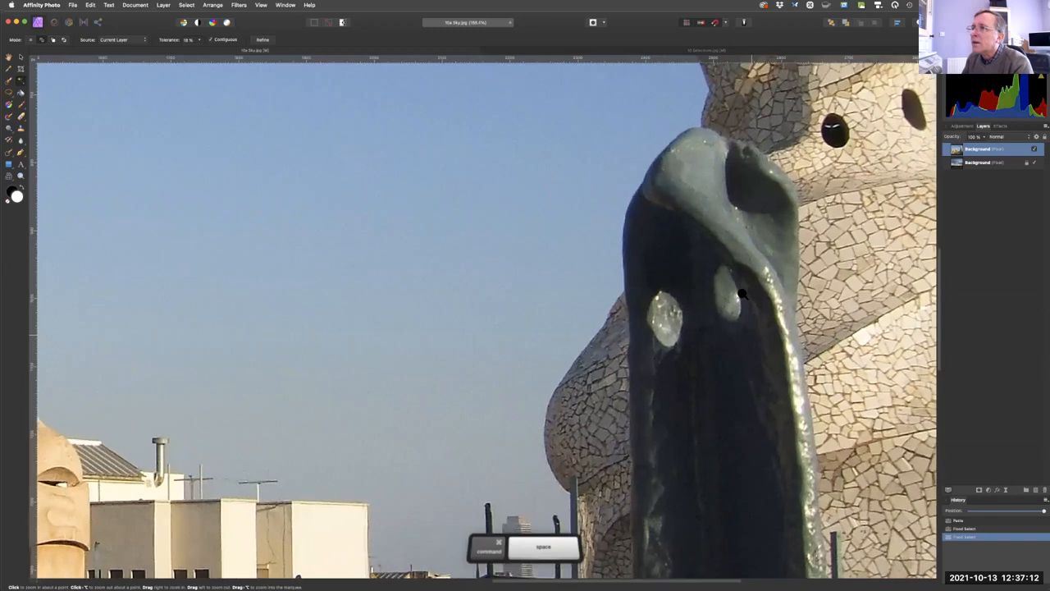
left_click_drag(742, 293, 745, 294)
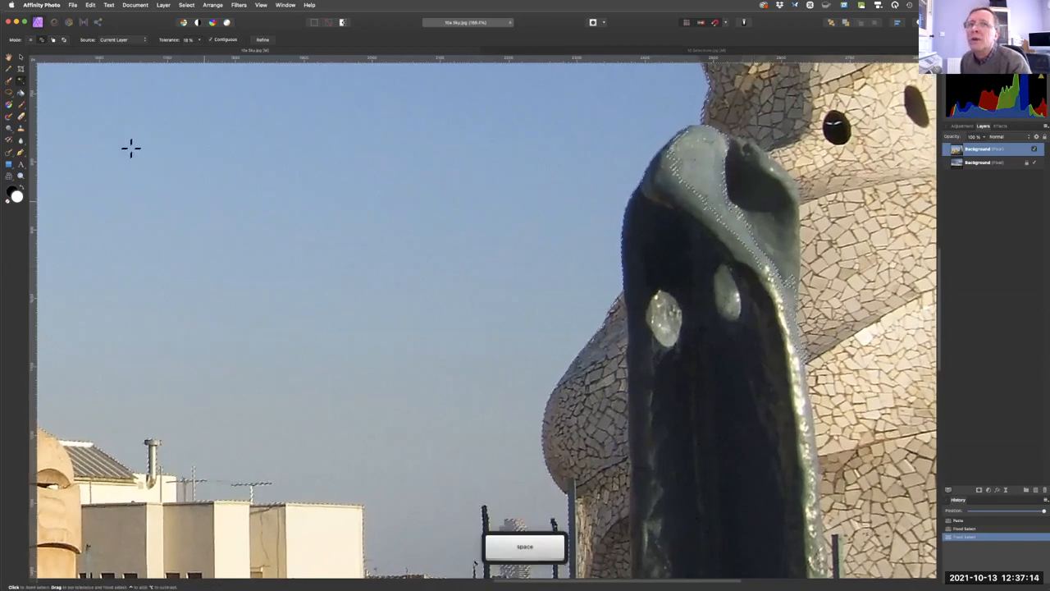
left_click(10, 93)
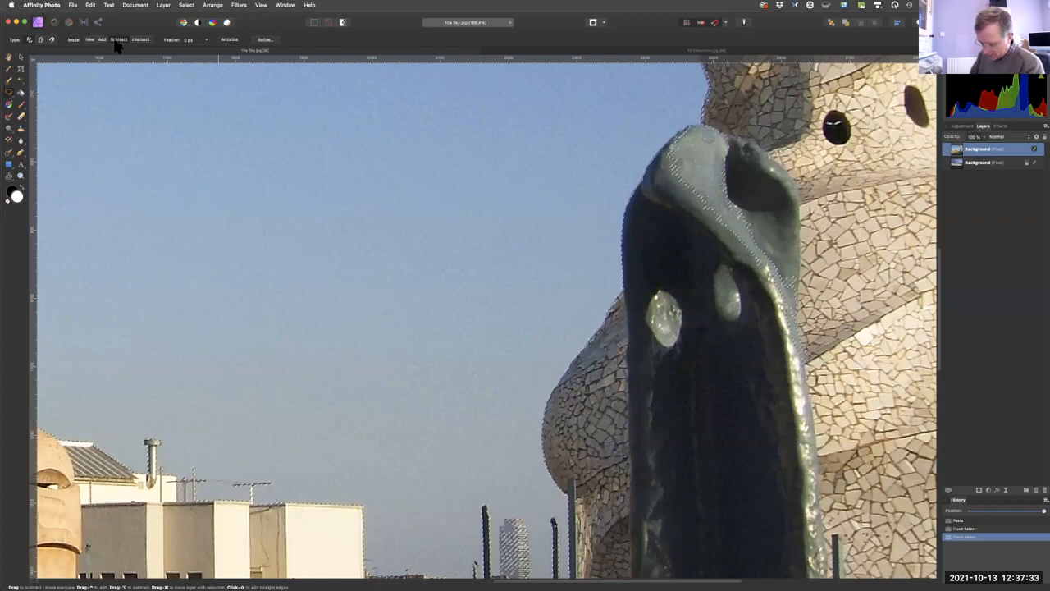
key("fn")
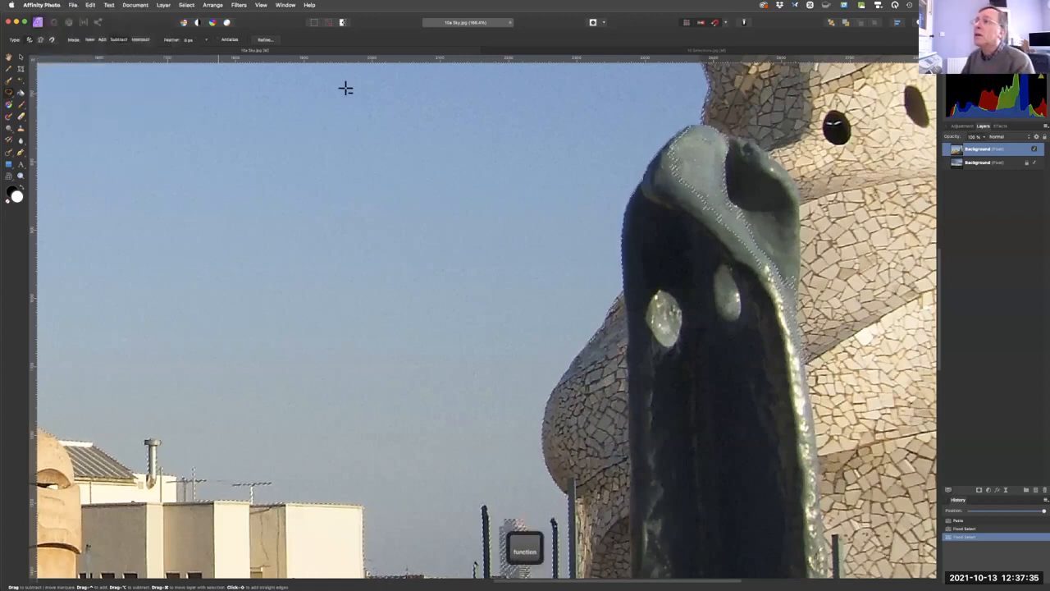
mouse_move(686, 127)
left_mouse_down()
mouse_move(758, 149)
mouse_move(822, 243)
mouse_move(848, 322)
mouse_move(840, 368)
mouse_move(779, 394)
mouse_move(717, 347)
mouse_move(678, 281)
mouse_move(662, 194)
left_mouse_up()
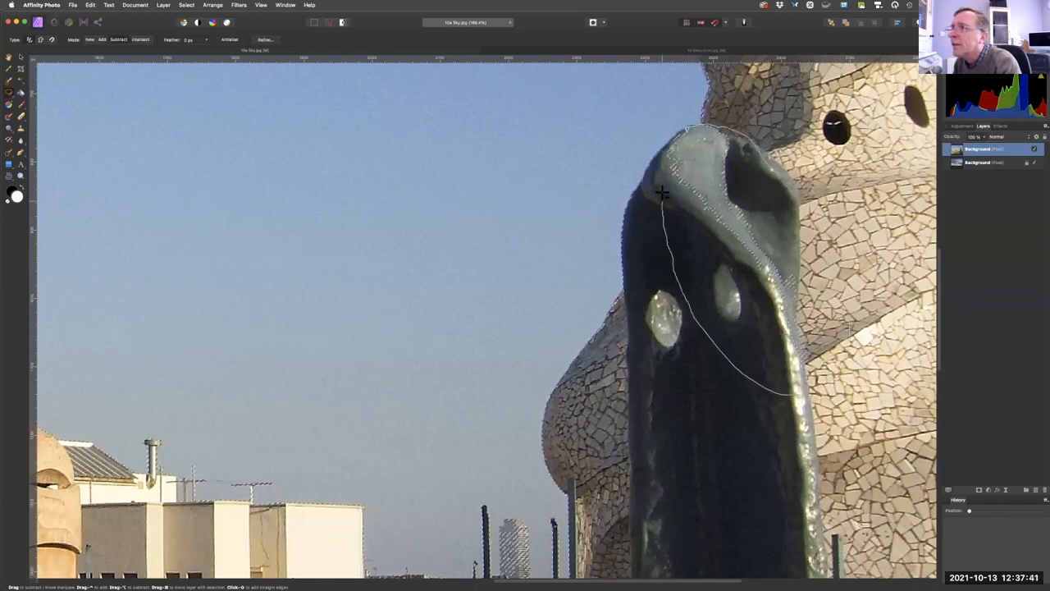
left_click_drag(680, 131, 687, 131)
left_click_drag(676, 211, 679, 198)
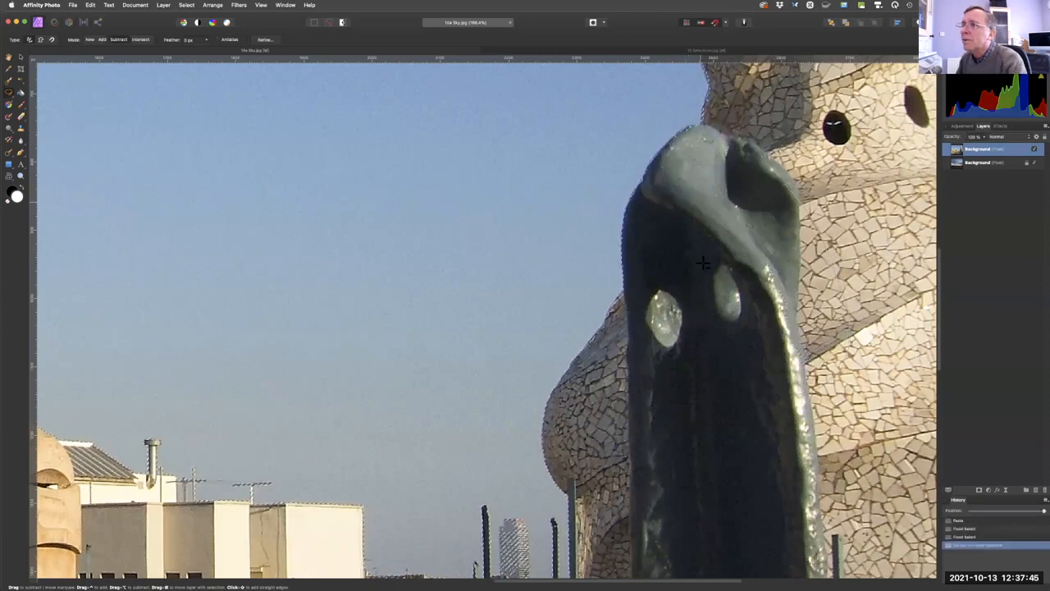
Subtract the distant tower block between the railing posts from the sky selection with the Rectangular Marquee Tool.
key("space")
left_click_drag(503, 403, 504, 250)
left_click_drag(544, 352, 569, 216)
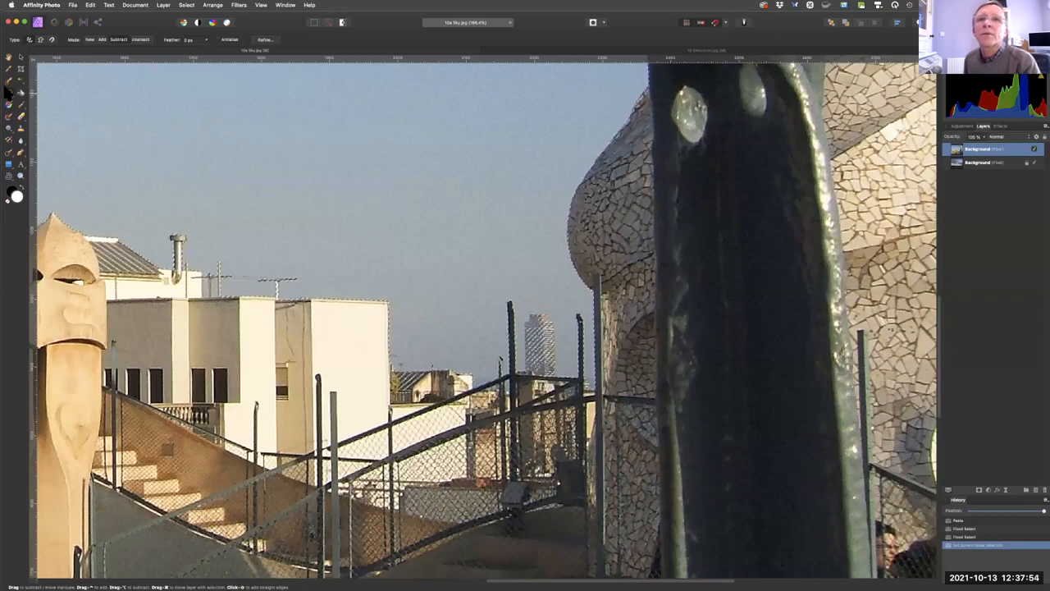
left_click(10, 94)
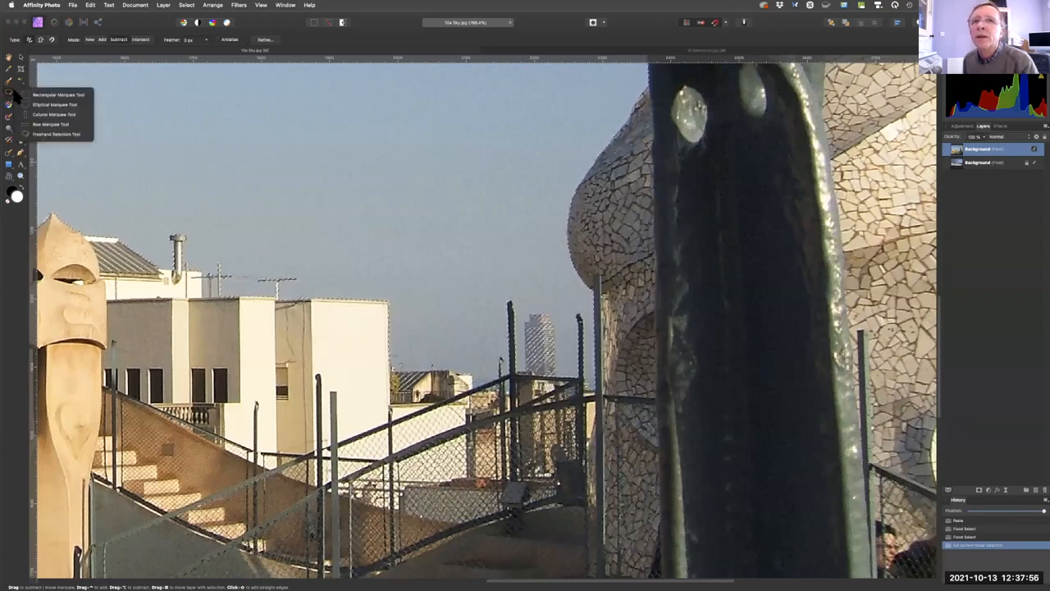
left_click(29, 96)
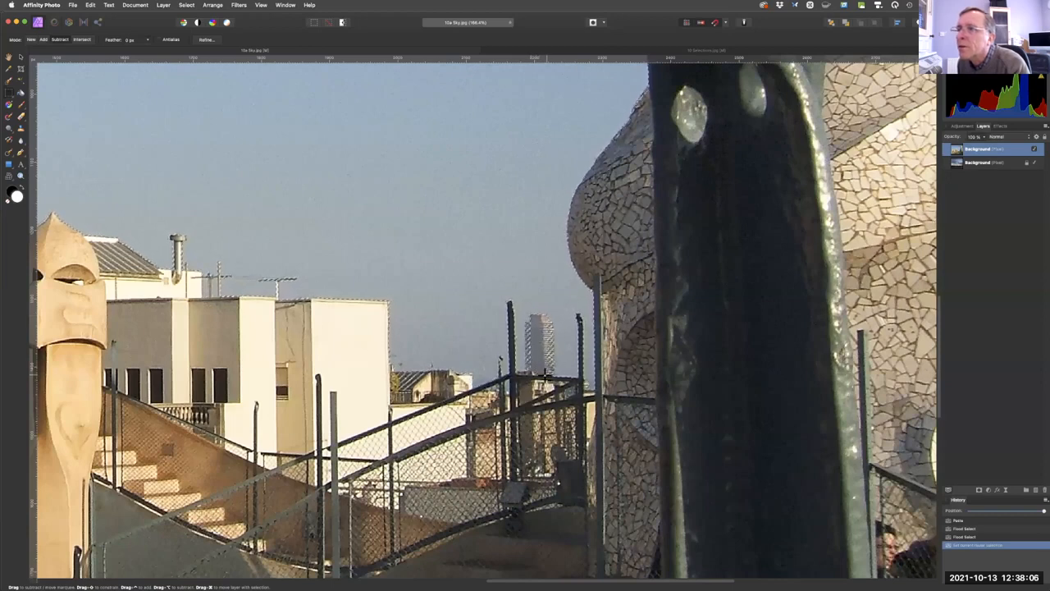
left_click(545, 373)
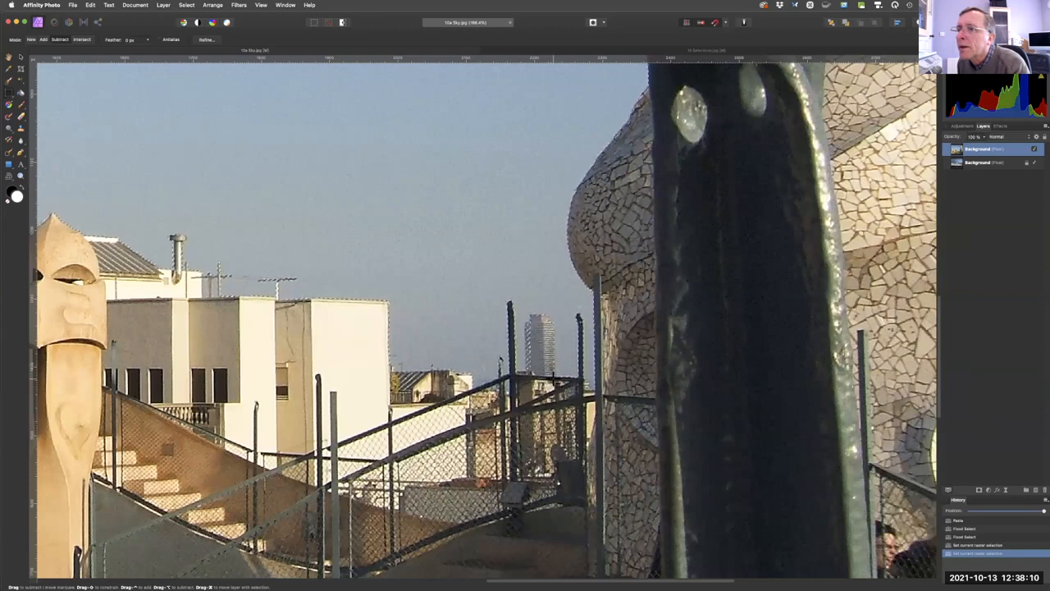
left_click(522, 325)
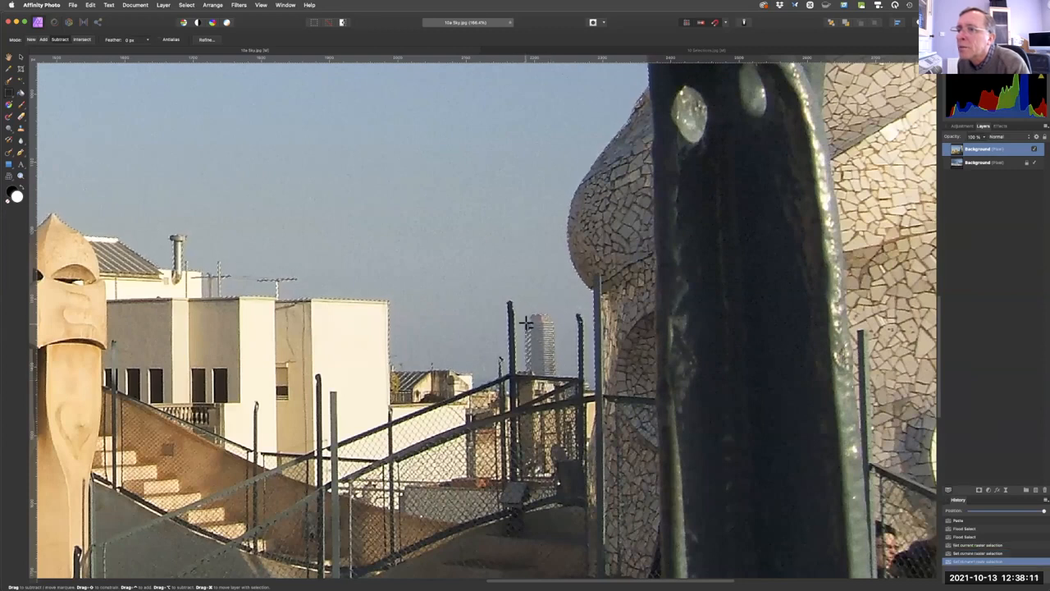
left_click(535, 374)
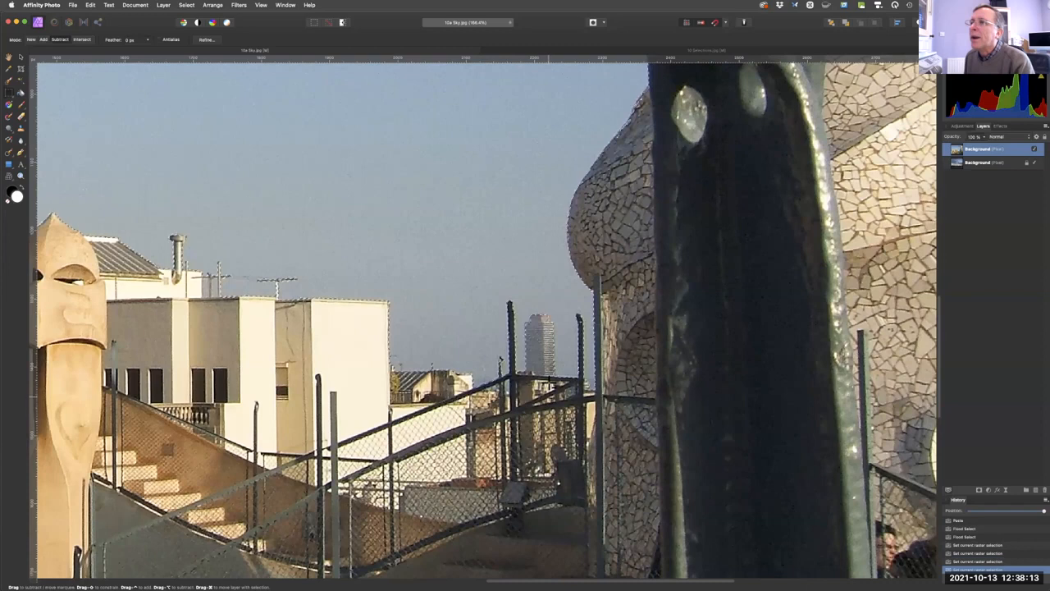
Complete the sky selection with Flood Select, delete the selected sky from the rooftop layer, and deselect.
key("super+0")
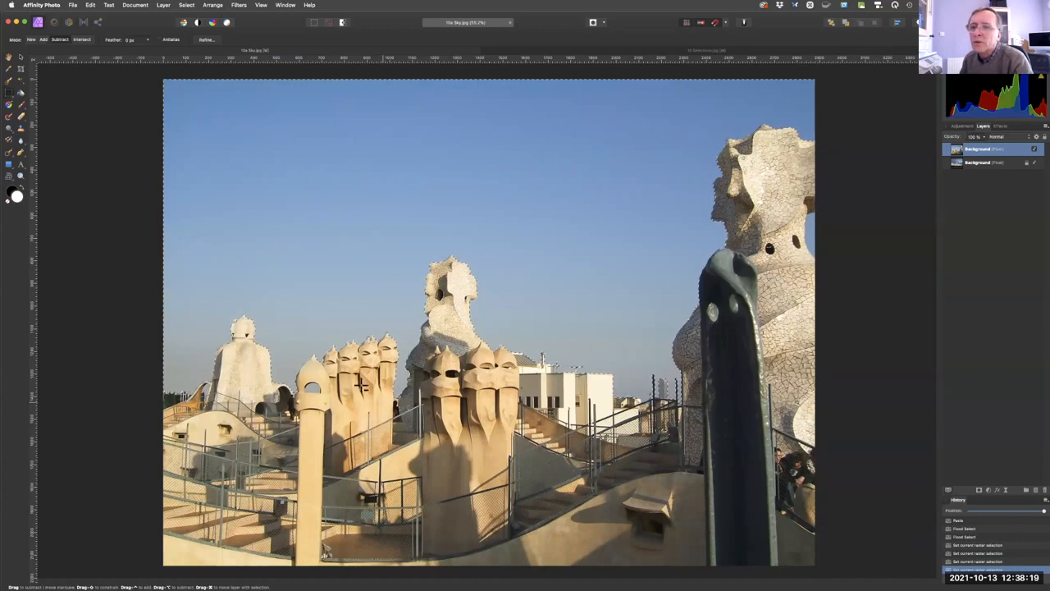
left_click(23, 85)
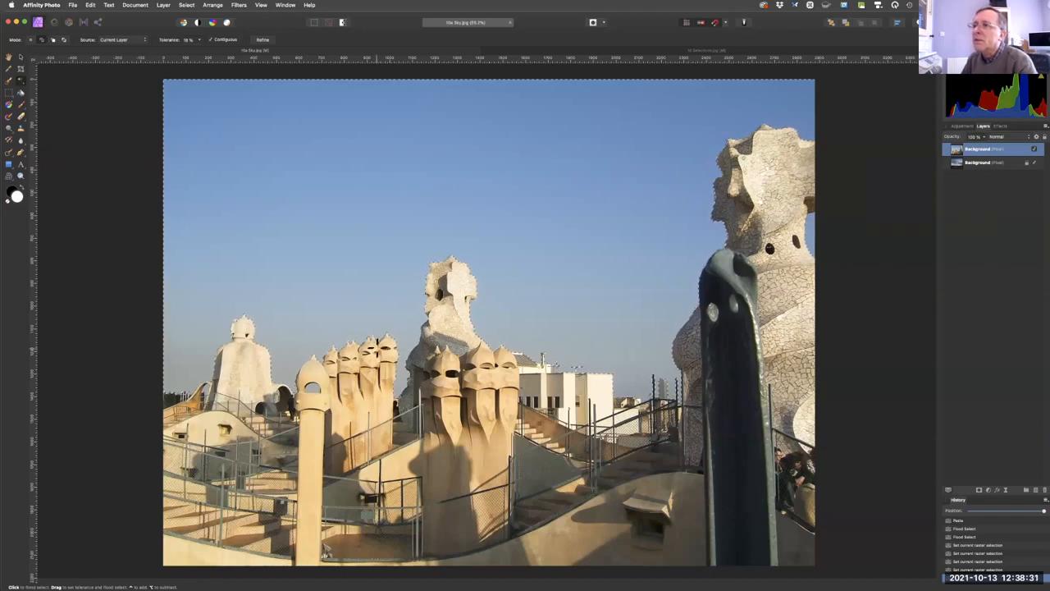
key("BackSpace")
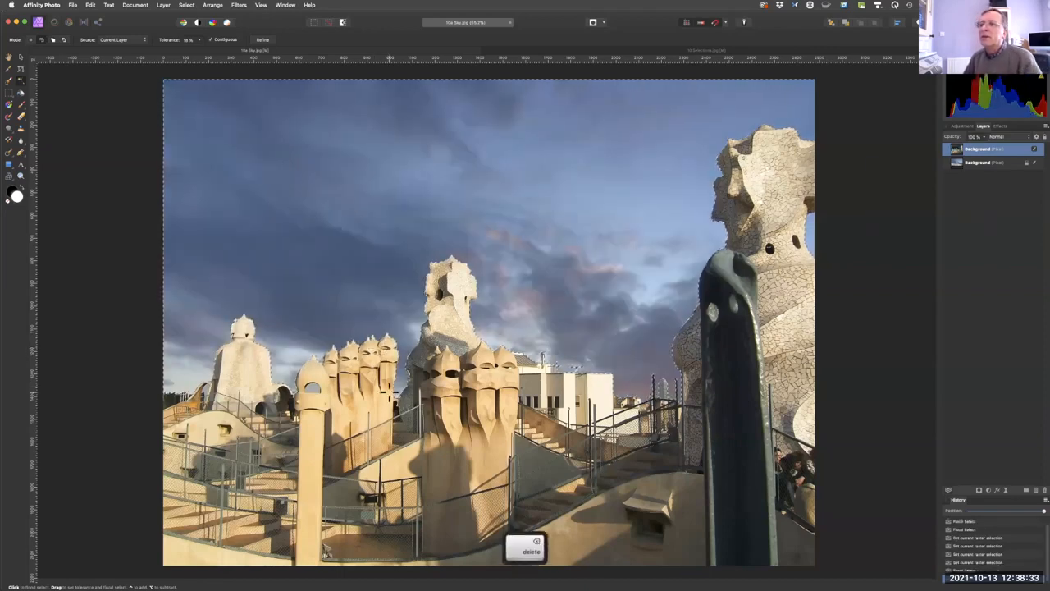
key("super+d")
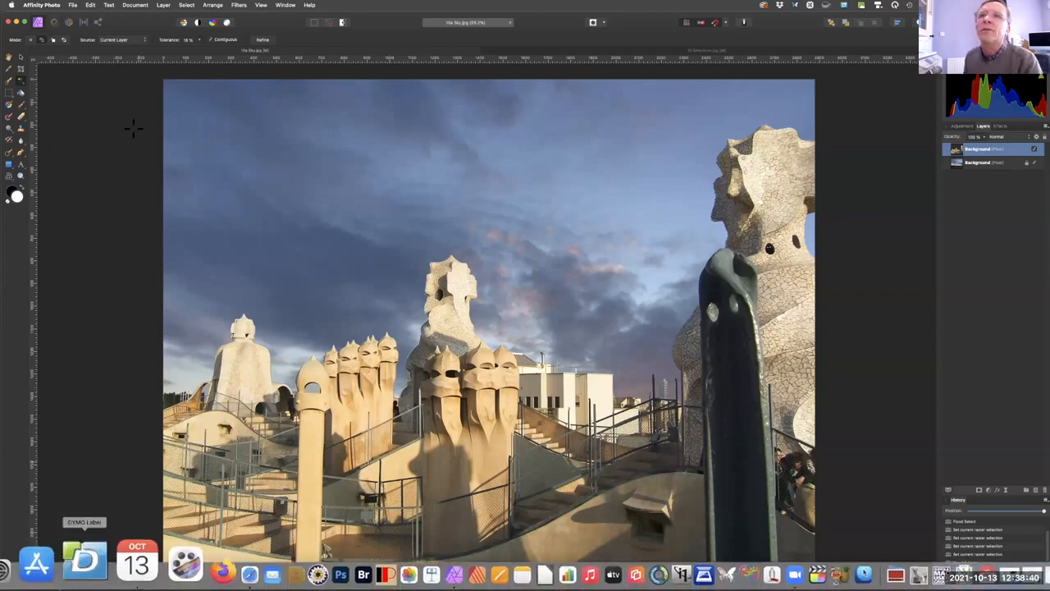
Open 11 Heliconia.jpg and 13 Background.jpg together from the NMUG Files folder.
left_click(73, 5)
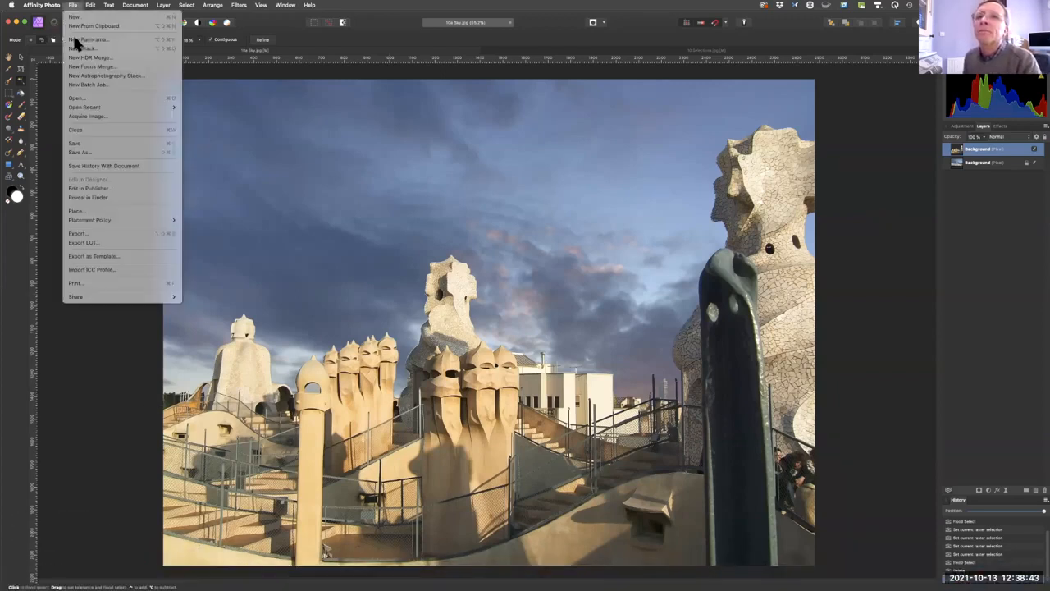
left_click(90, 98)
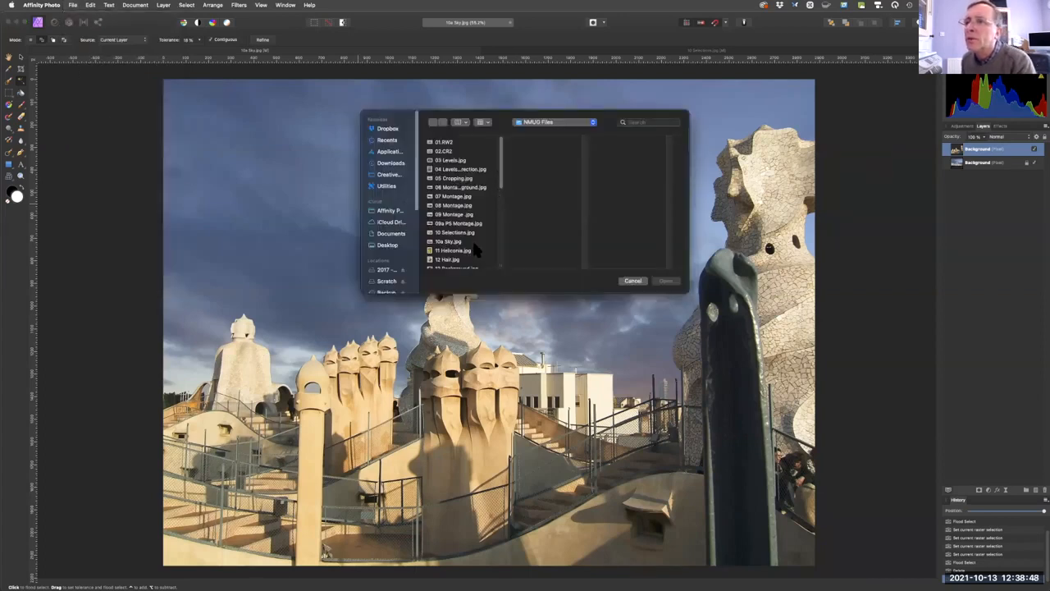
scroll(485, 190, "down", 3)
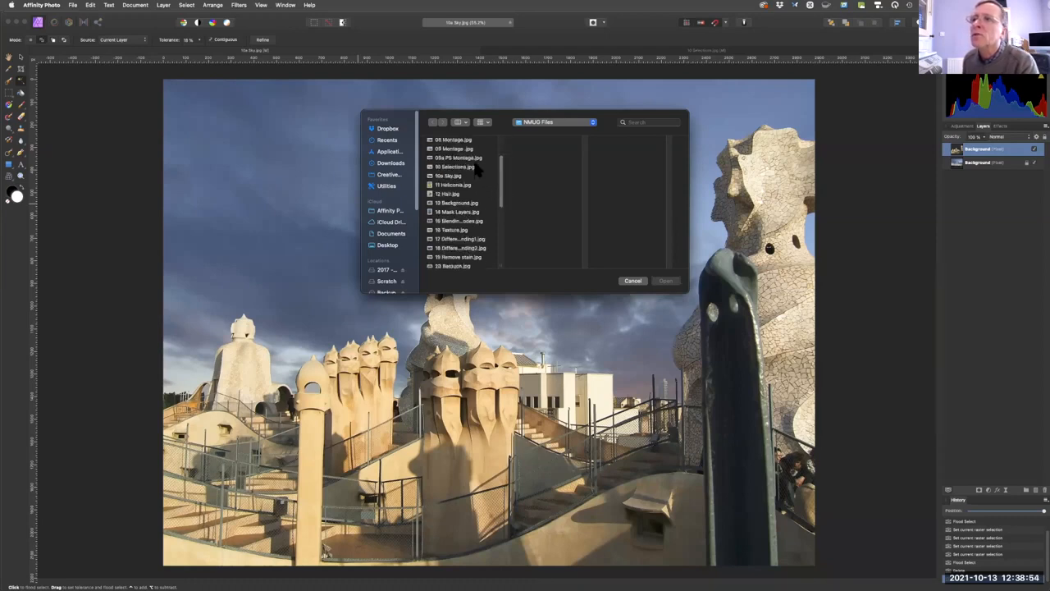
left_click(464, 186)
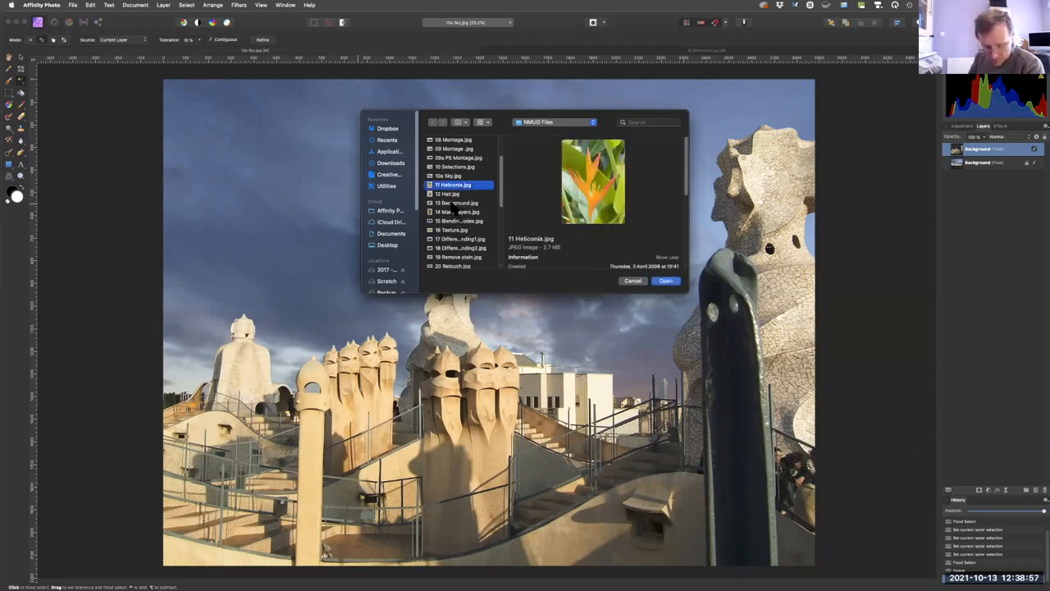
left_click(453, 203, "super")
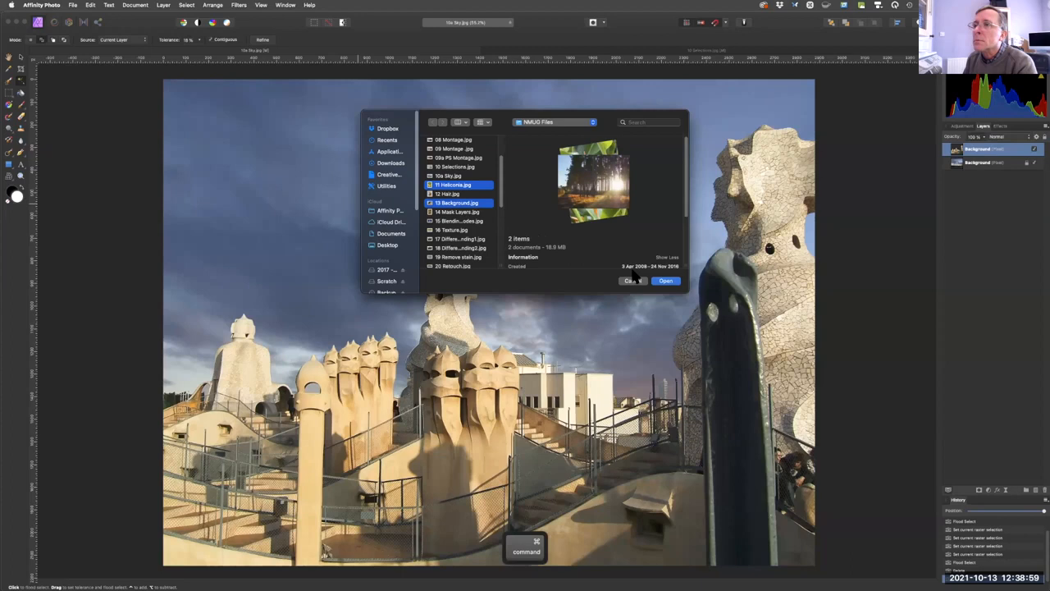
left_click(665, 281)
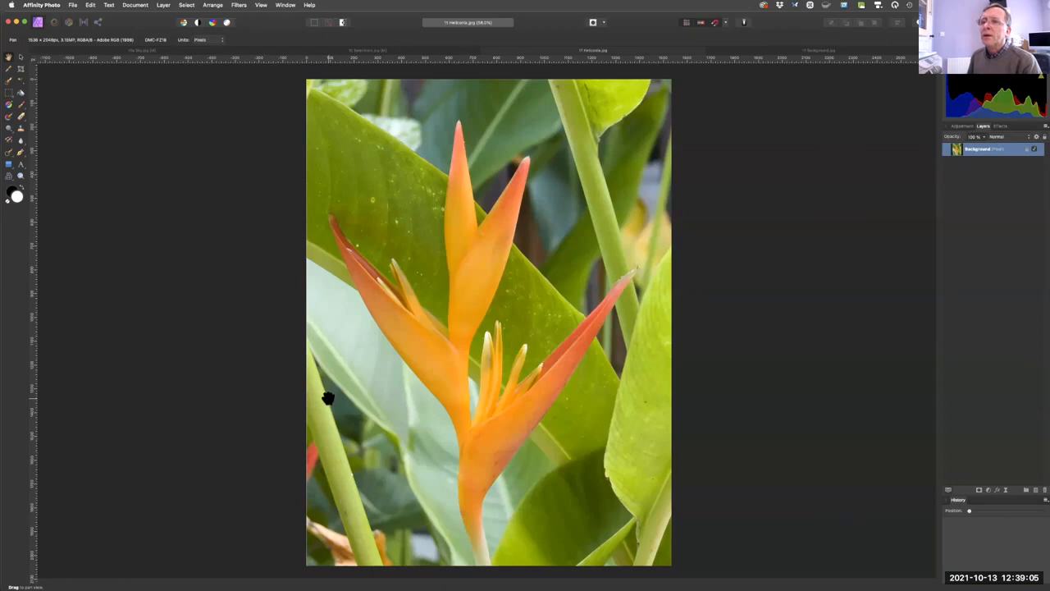
Select the heliconia's stem and the base of its lower petals with the Selection Brush Tool, using a reduced brush width.
left_click(9, 82)
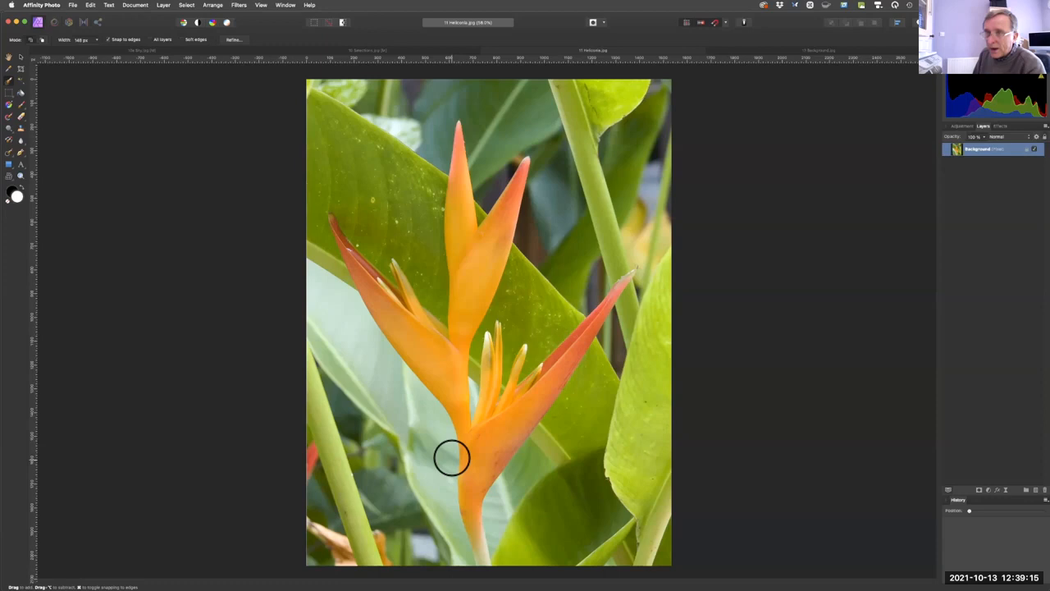
key("bracketleft")
key("bracketright")
key("bracketleft")
key("bracketleft")
key("bracketleft")
key("bracketleft")
key("bracketleft")
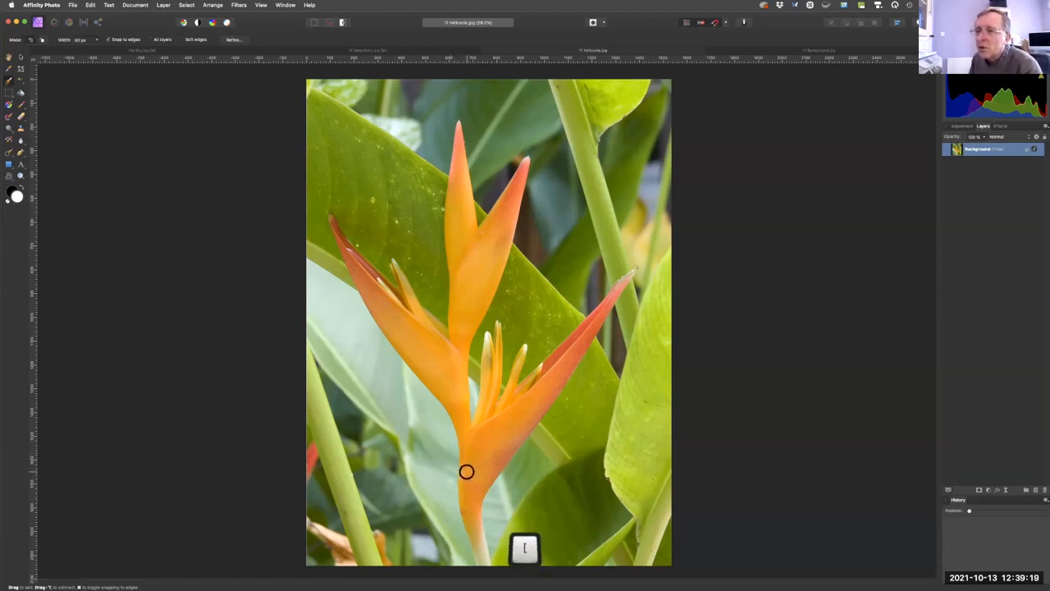
key("bracketleft")
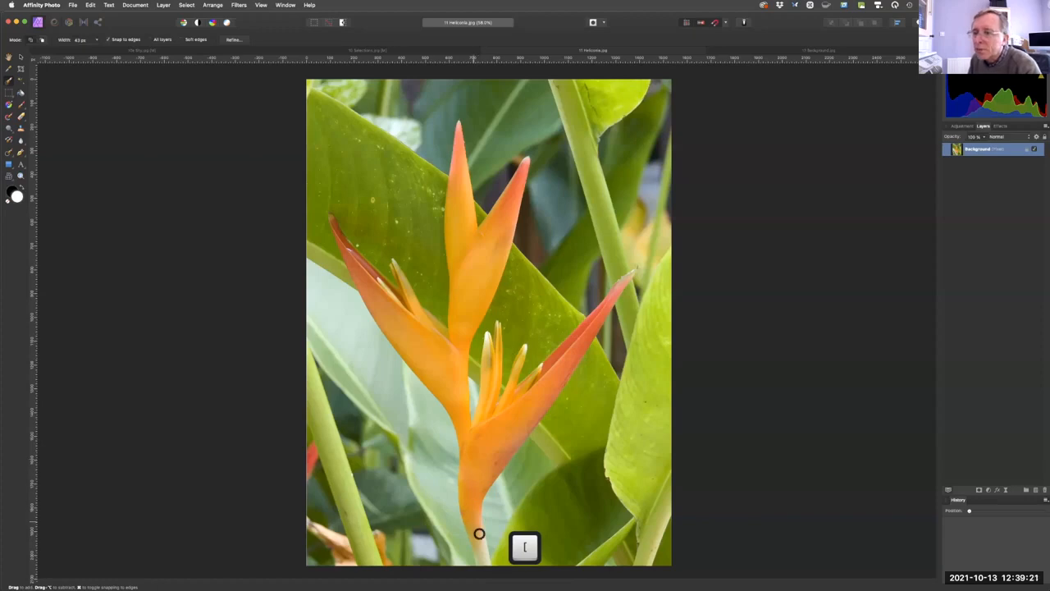
key("bracketleft")
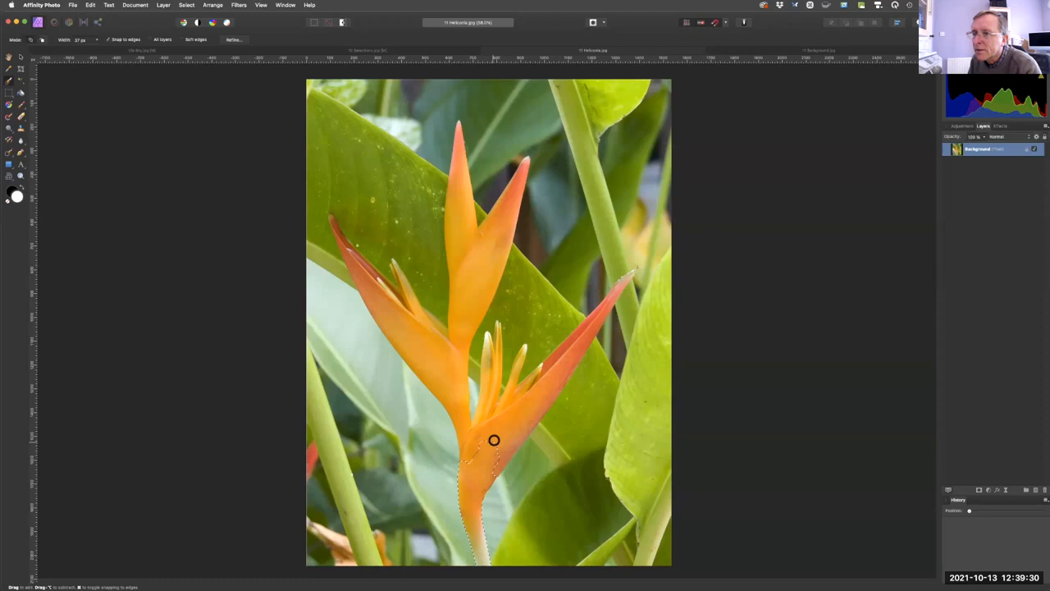
Extend the brush selection over the heliconia's right, left and upper petals, adapting the brush width to each petal.
key("bracketright")
key("bracketright")
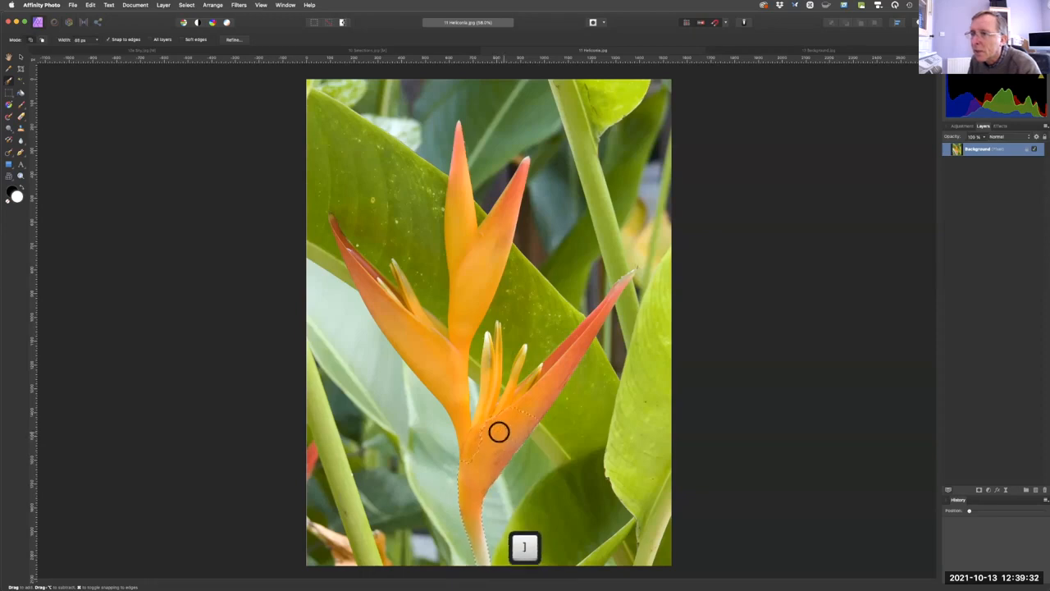
key("bracketleft")
key("bracketleft")
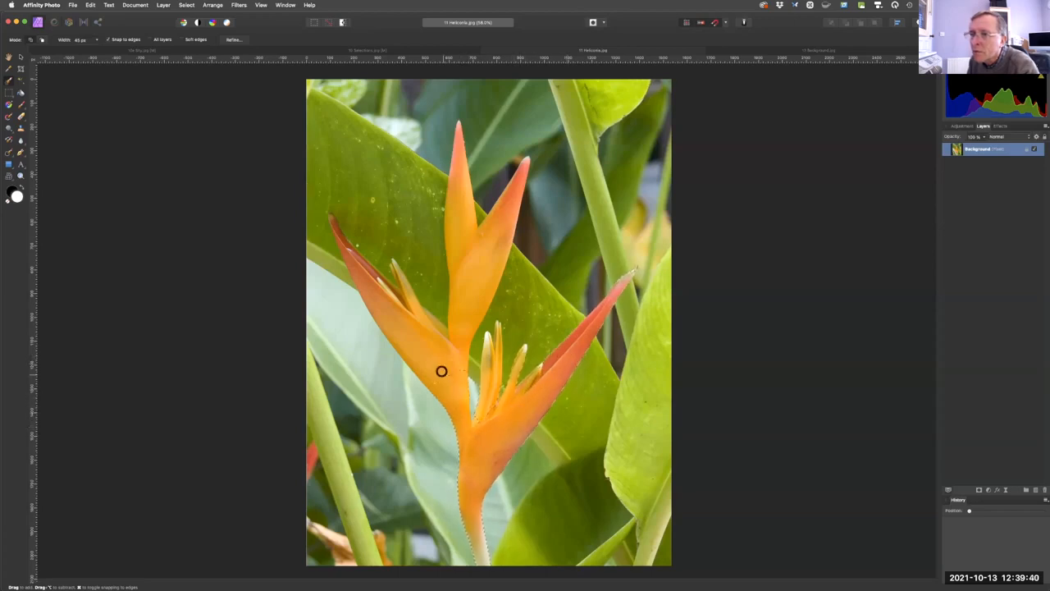
key("bracketleft")
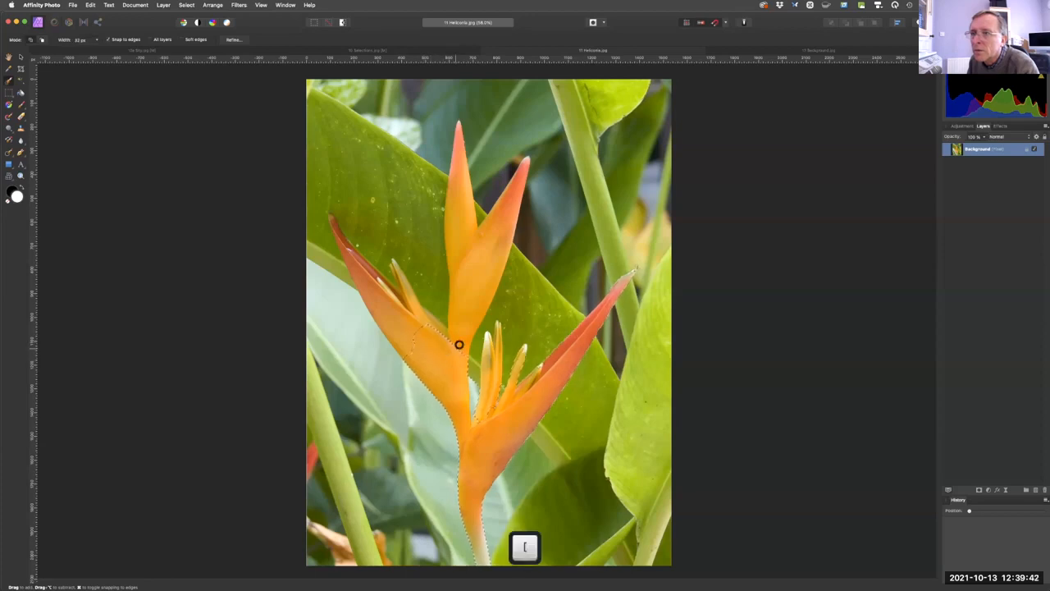
mouse_move(465, 315)
left_mouse_down()
mouse_move(475, 273)
mouse_move(467, 238)
mouse_move(463, 303)
mouse_move(429, 375)
mouse_move(390, 330)
mouse_move(371, 282)
mouse_move(390, 306)
left_mouse_up()
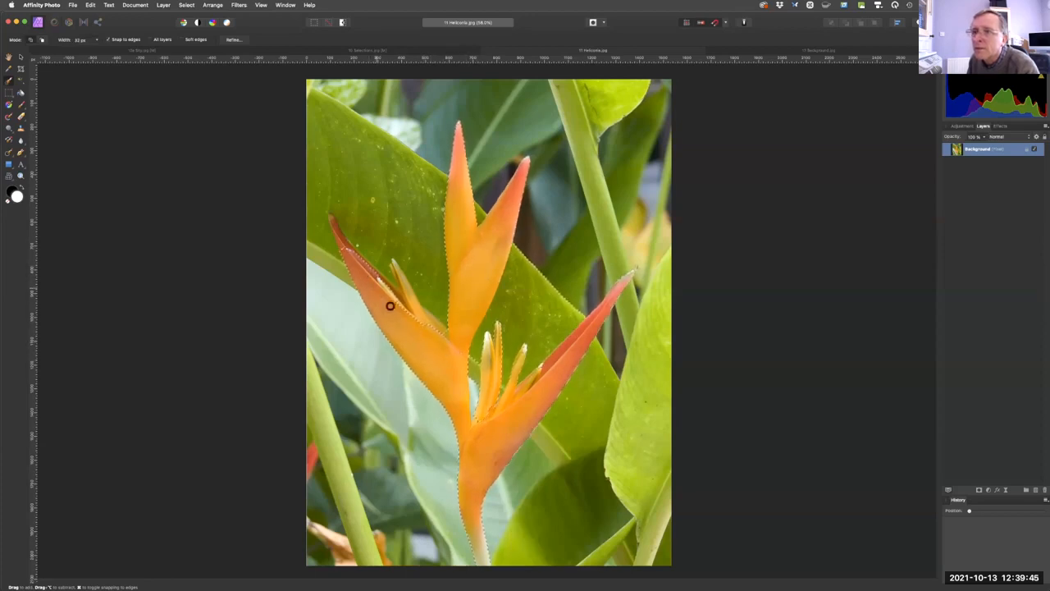
Reduce the selection brush to 27 px and add the left petal's tip, the small central florets and the right petal's tip.
key("bracketleft")
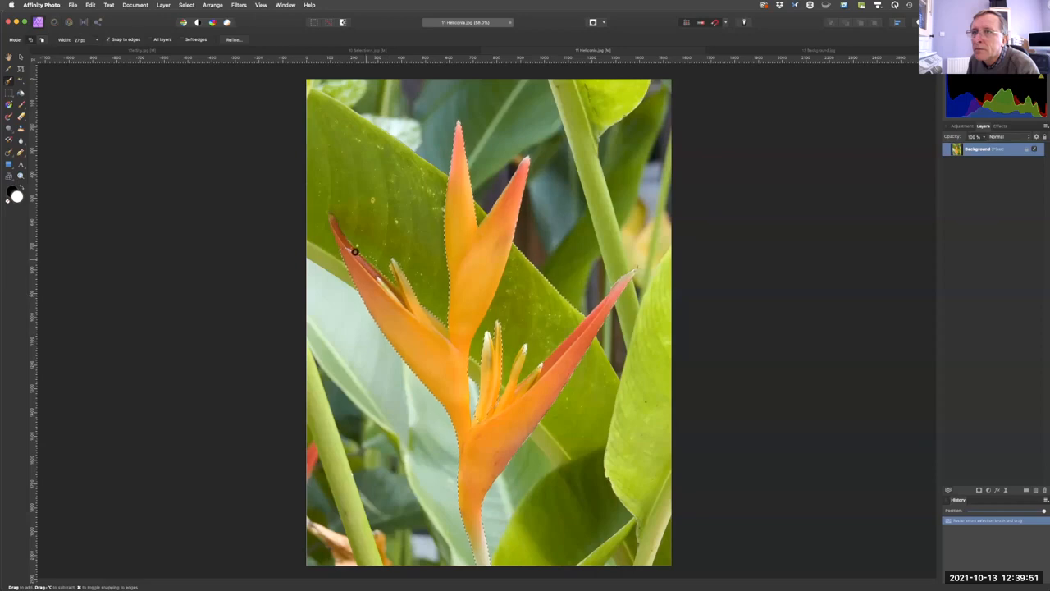
left_click(339, 233)
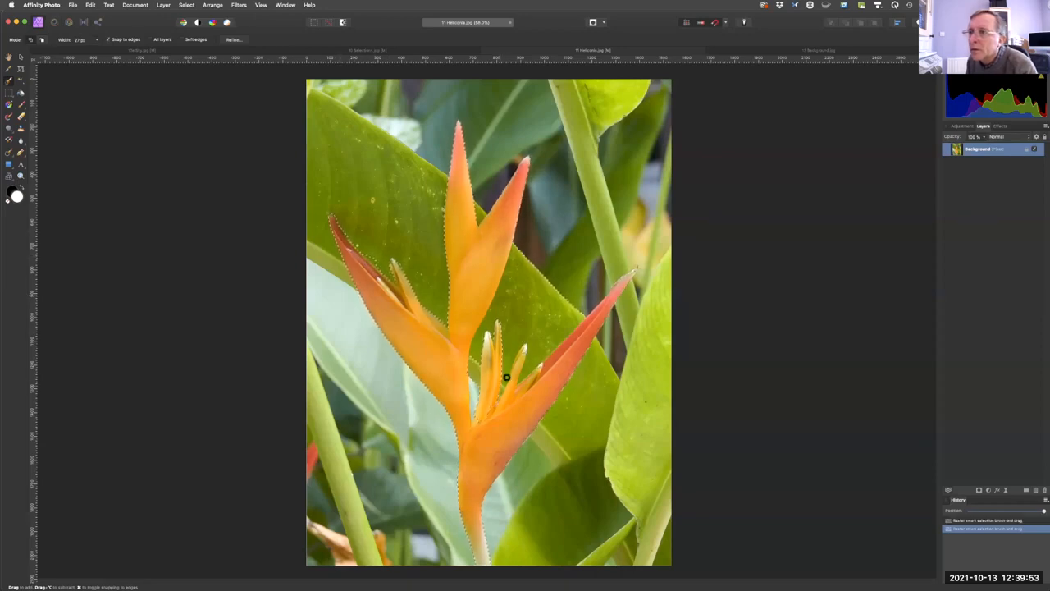
mouse_move(519, 366)
left_mouse_down()
mouse_move(540, 373)
mouse_move(626, 277)
left_mouse_up()
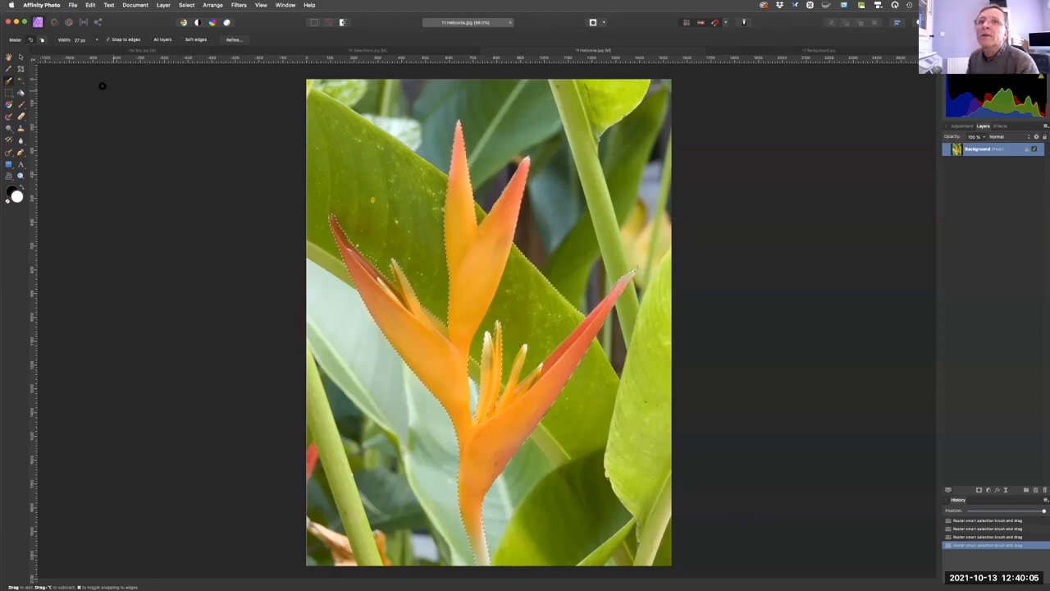
Subtract the background gaps between the heliconia's small central florets from the selection with the brush in Subtract mode.
left_click(43, 39)
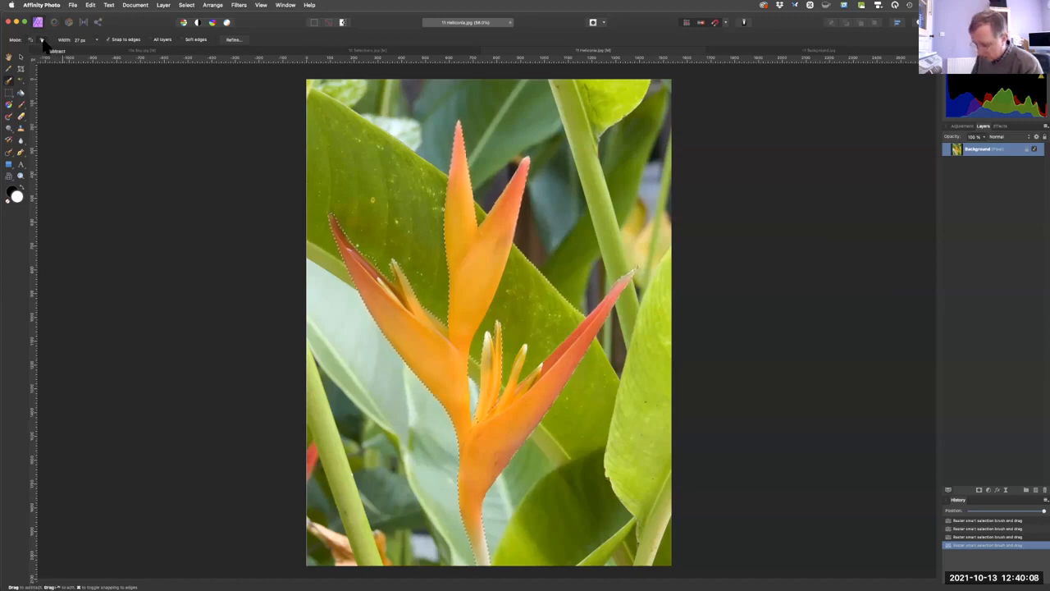
key("fn")
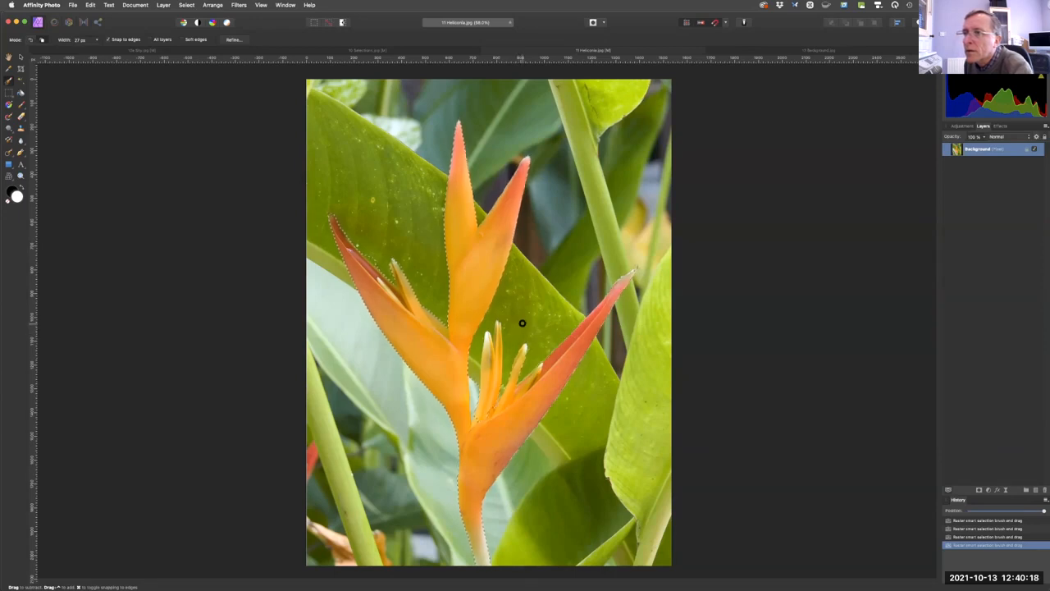
left_click_drag(523, 323, 489, 366)
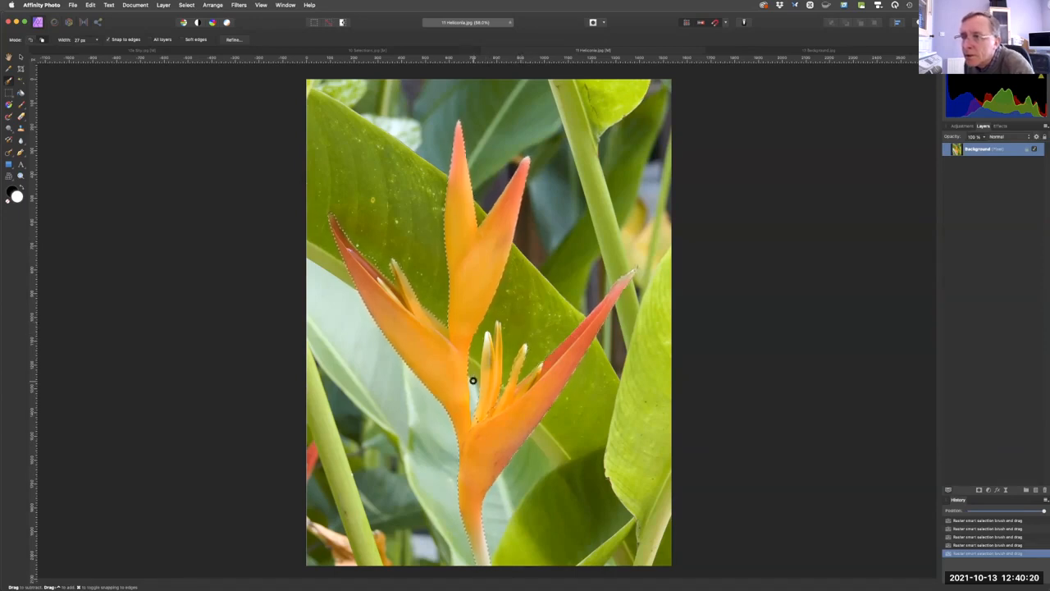
left_click_drag(473, 389, 477, 391)
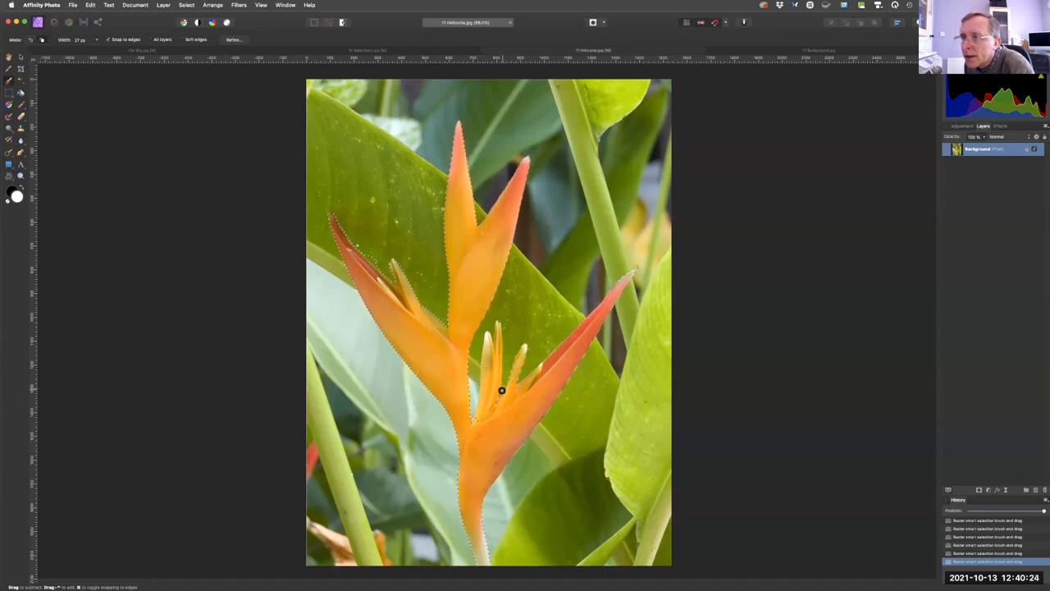
left_click_drag(499, 383, 500, 377)
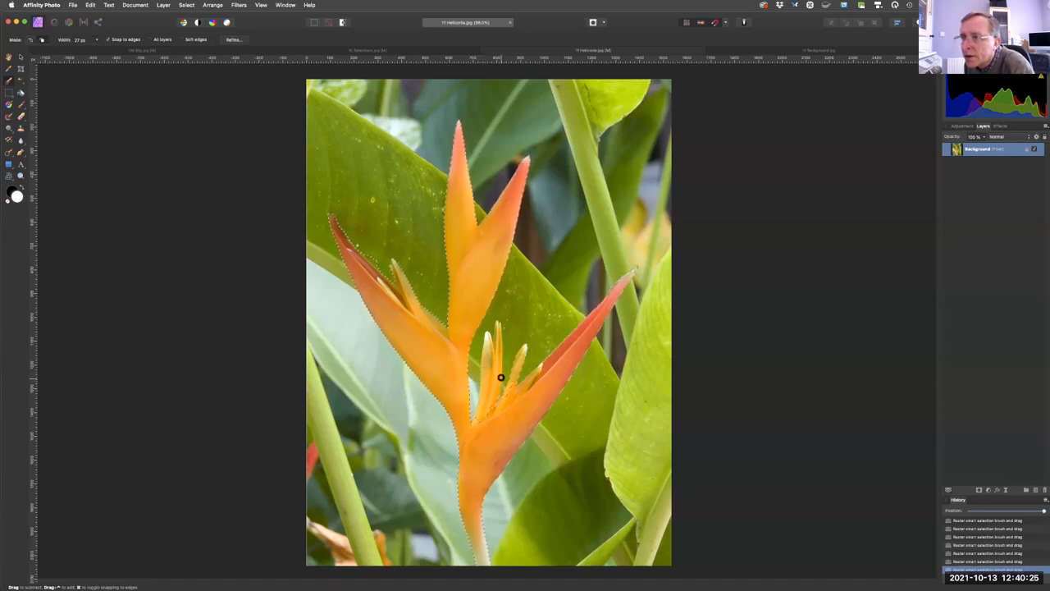
Add the missing parts of the central florets back to the selection, reduce the brush to 20 px and return to Subtract mode.
left_click(33, 39)
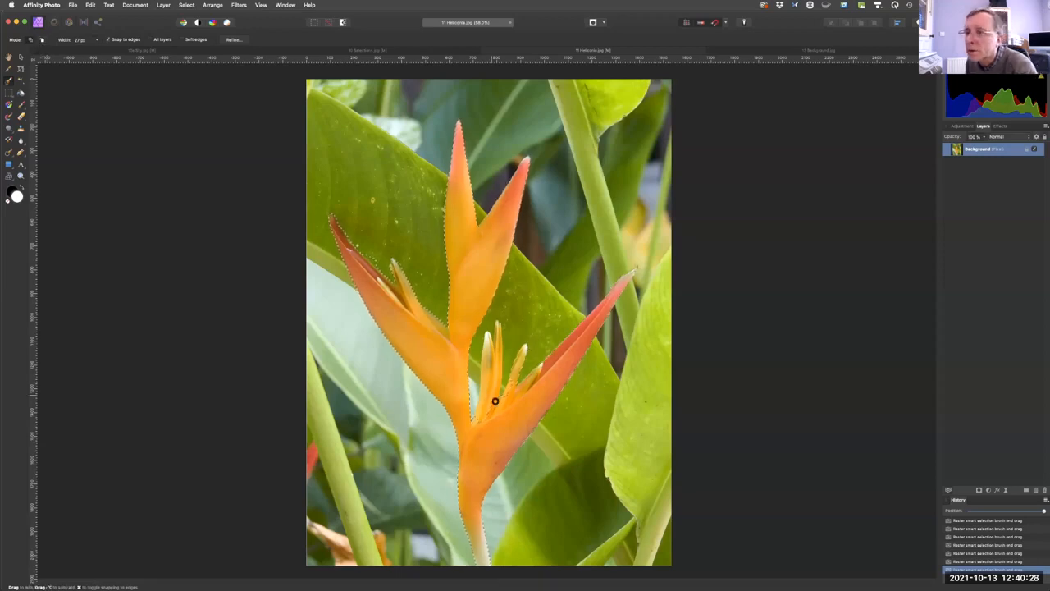
left_click_drag(508, 389, 487, 411)
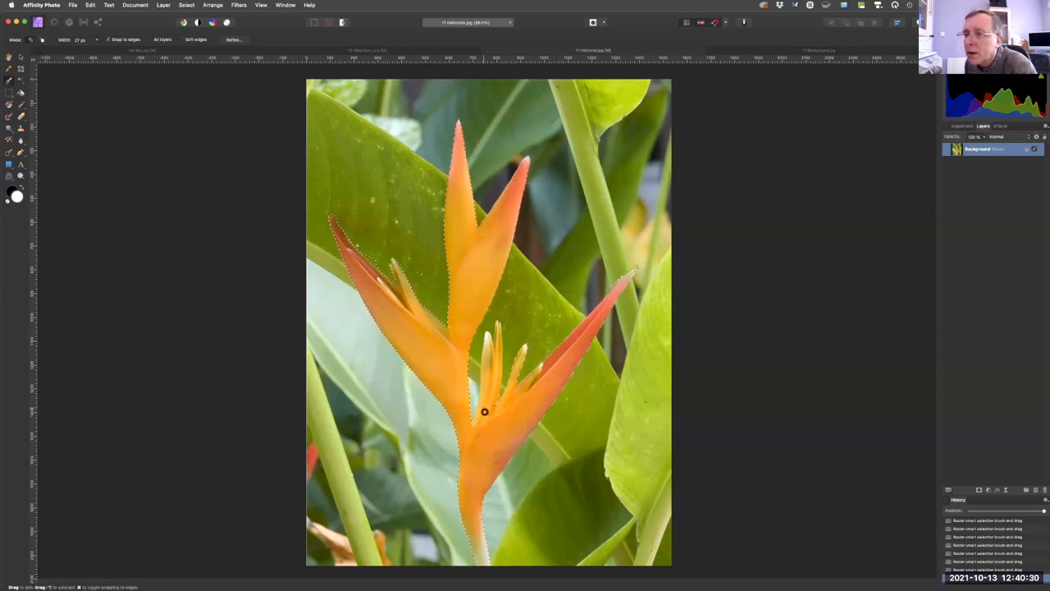
left_click_drag(493, 374, 489, 382)
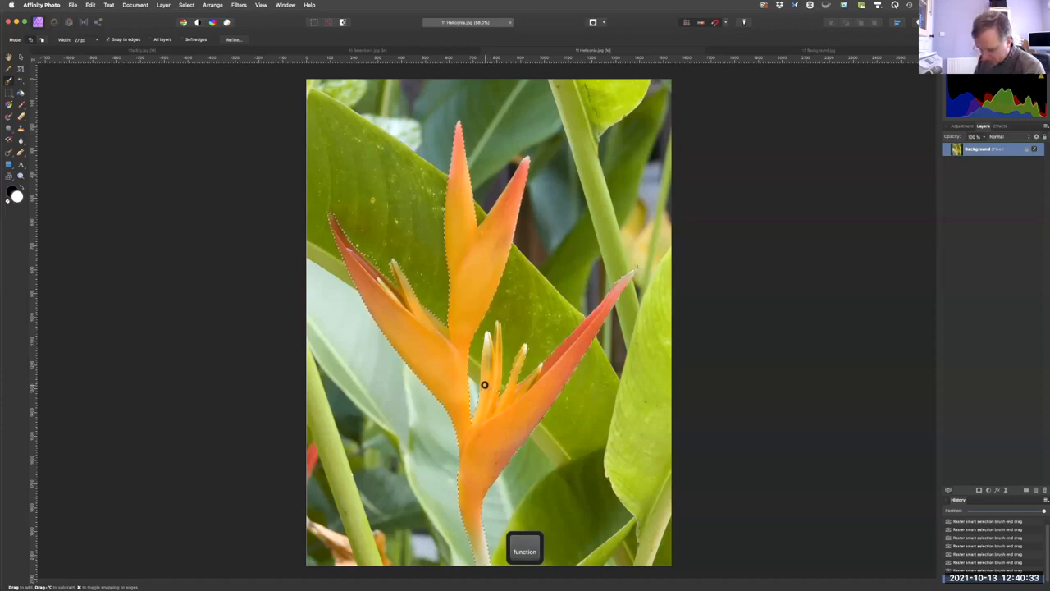
key("bracketleft")
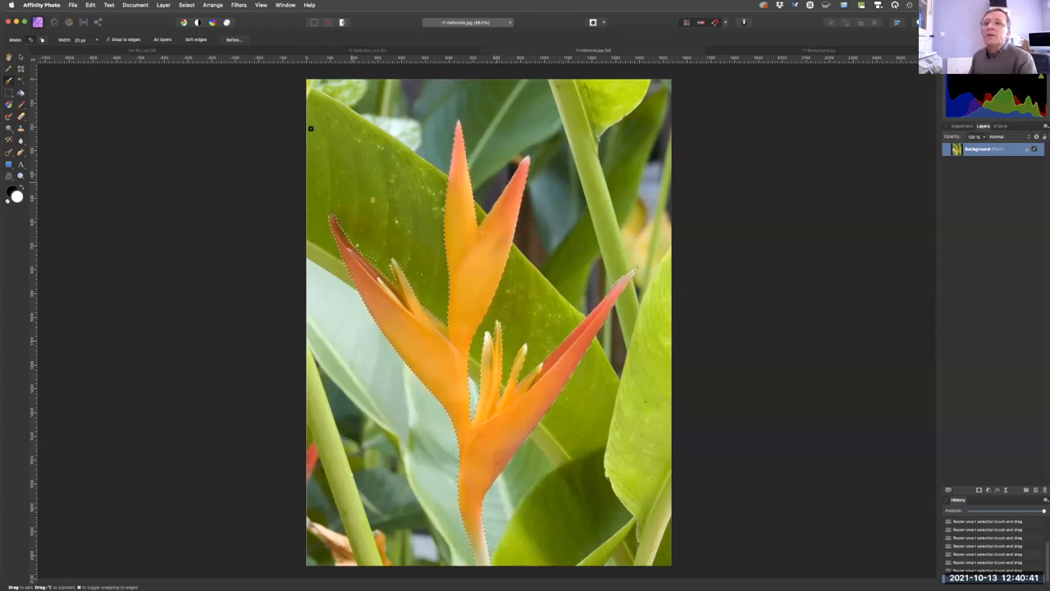
left_click(42, 39)
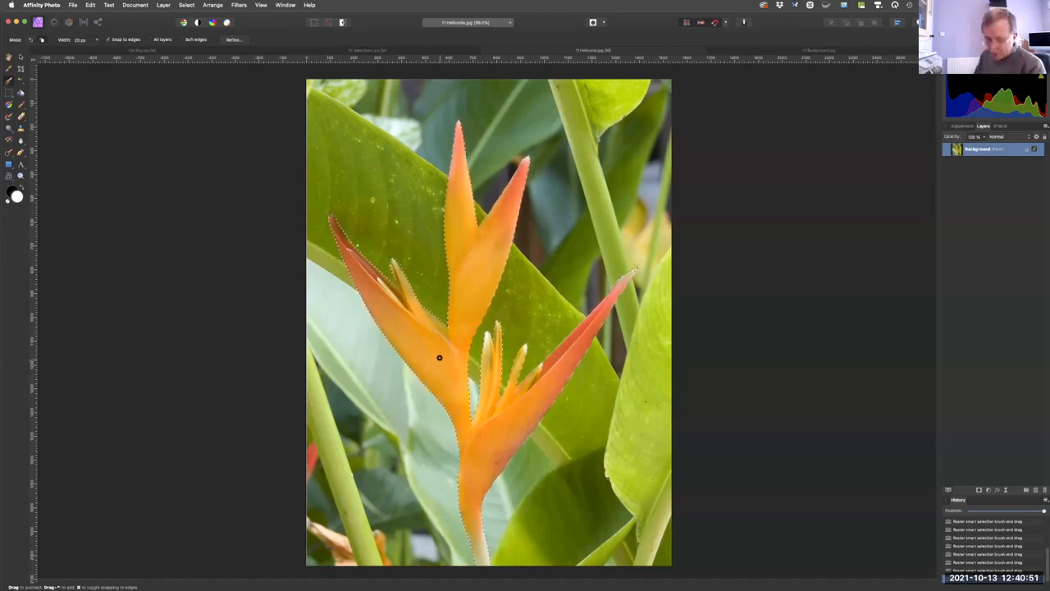
Copy the selected heliconia into 13 Background.jpg and move it to the photo's lower right, in front of the sun.
key("super+c")
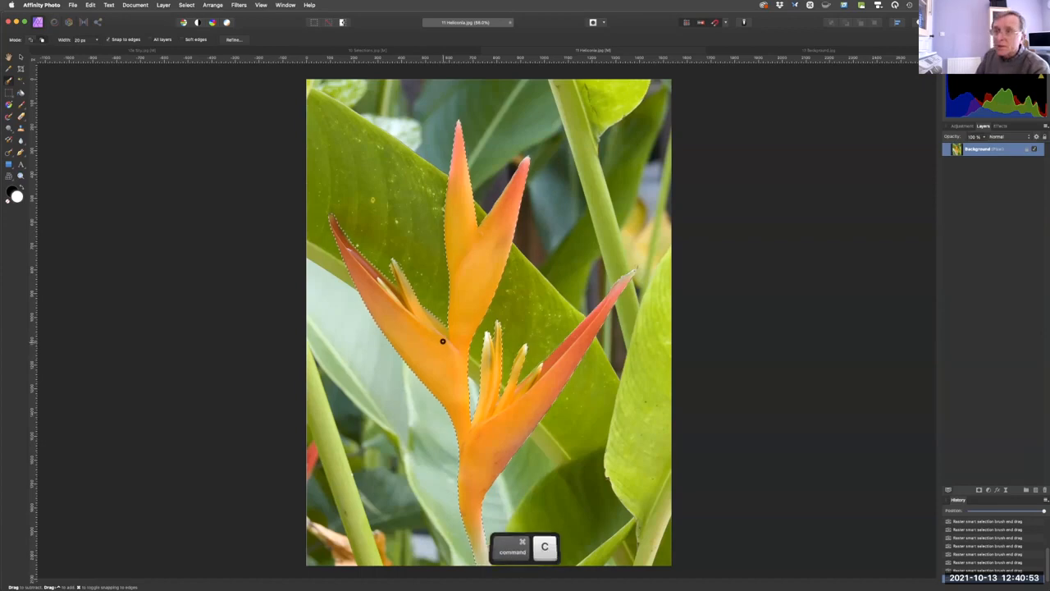
left_click(759, 51)
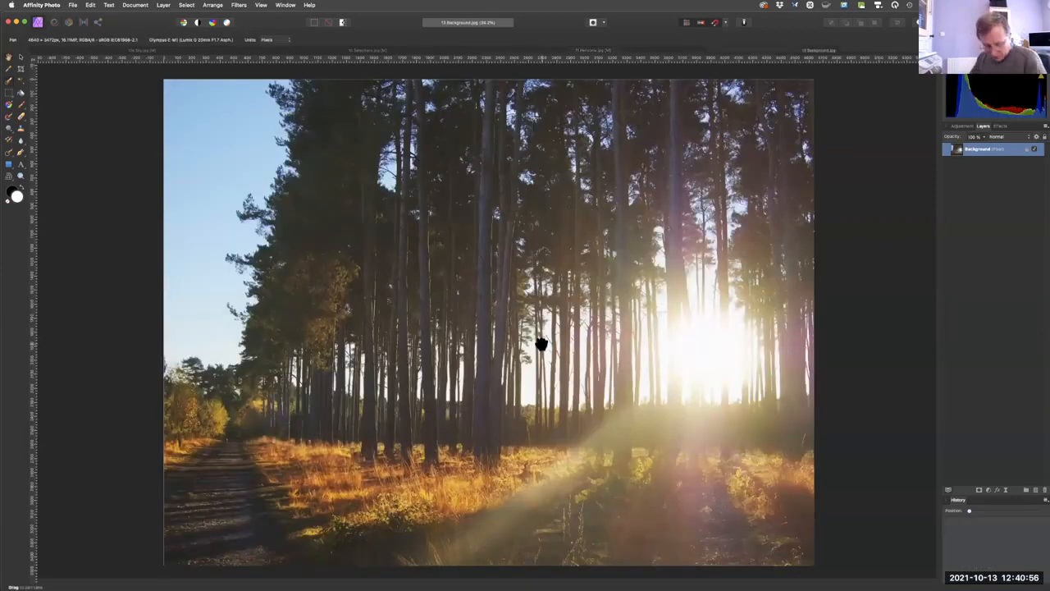
key("super")
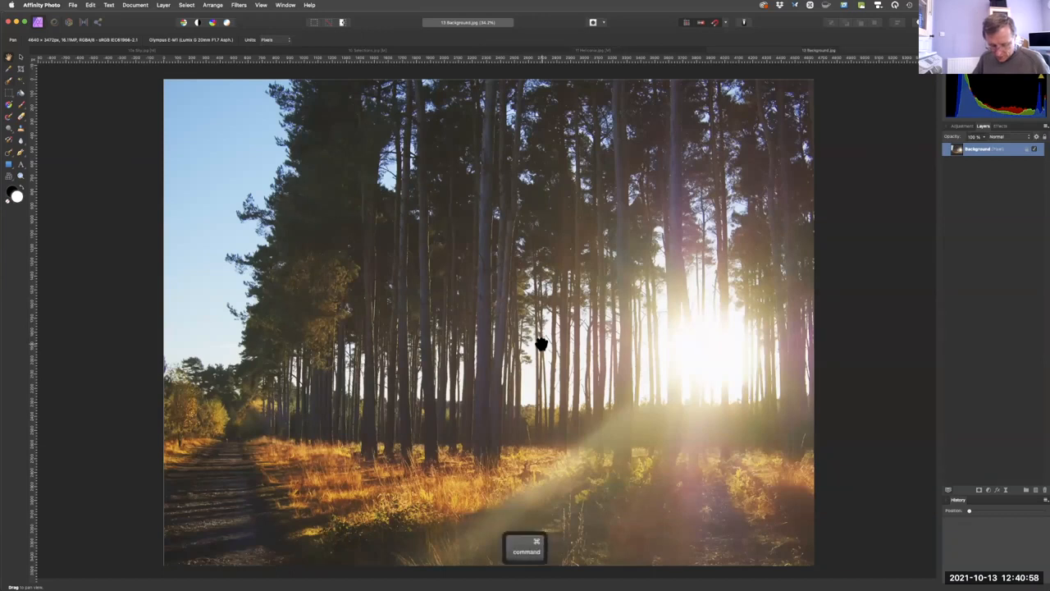
key("super+v")
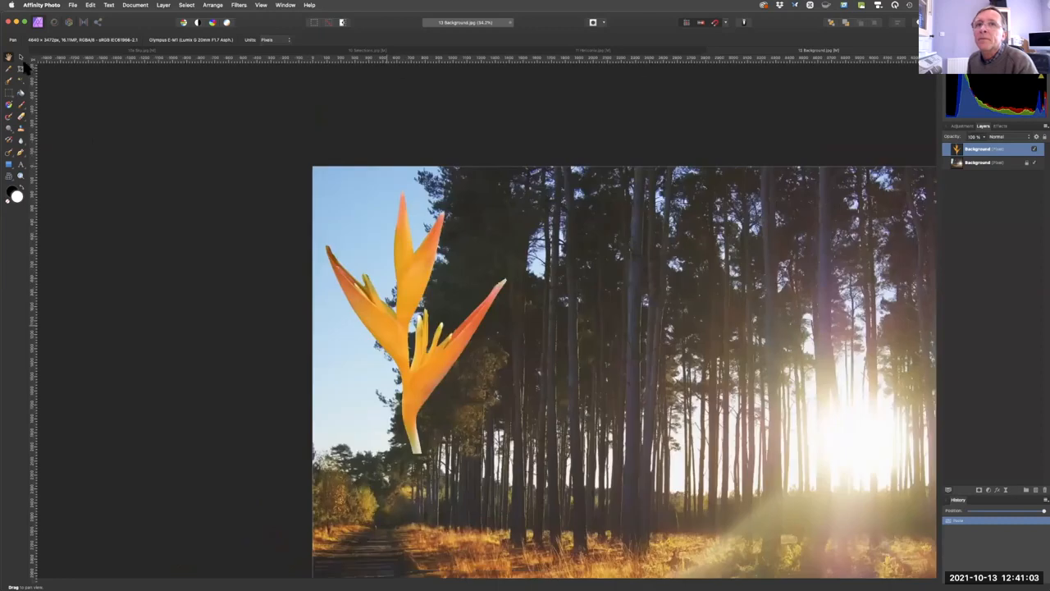
left_click(21, 58)
left_click_drag(237, 282, 658, 479)
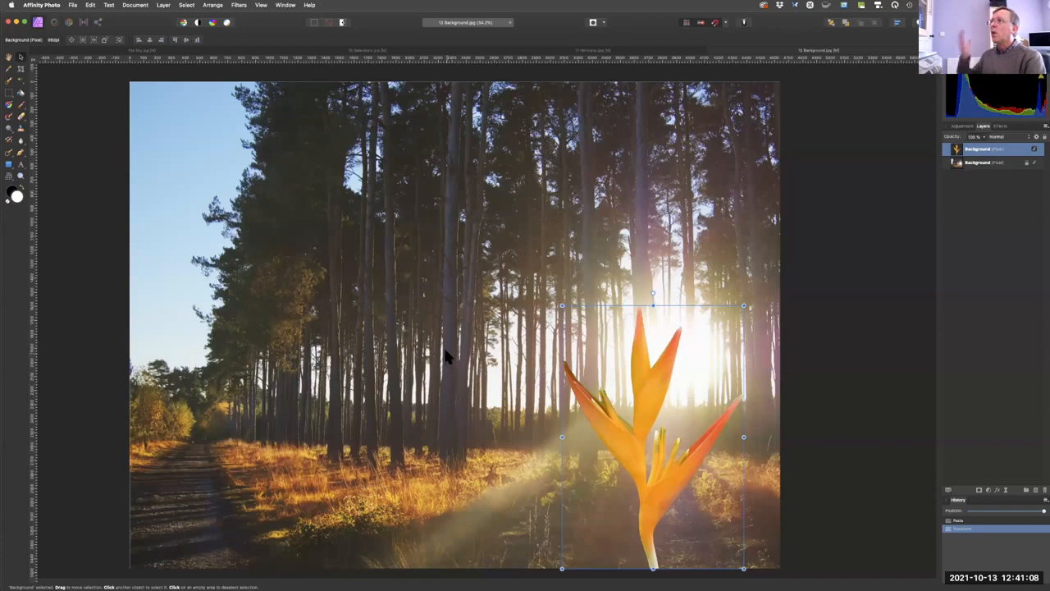
Open the photo 12 Hair.jpg from the NMUG Files folder.
left_click(72, 5)
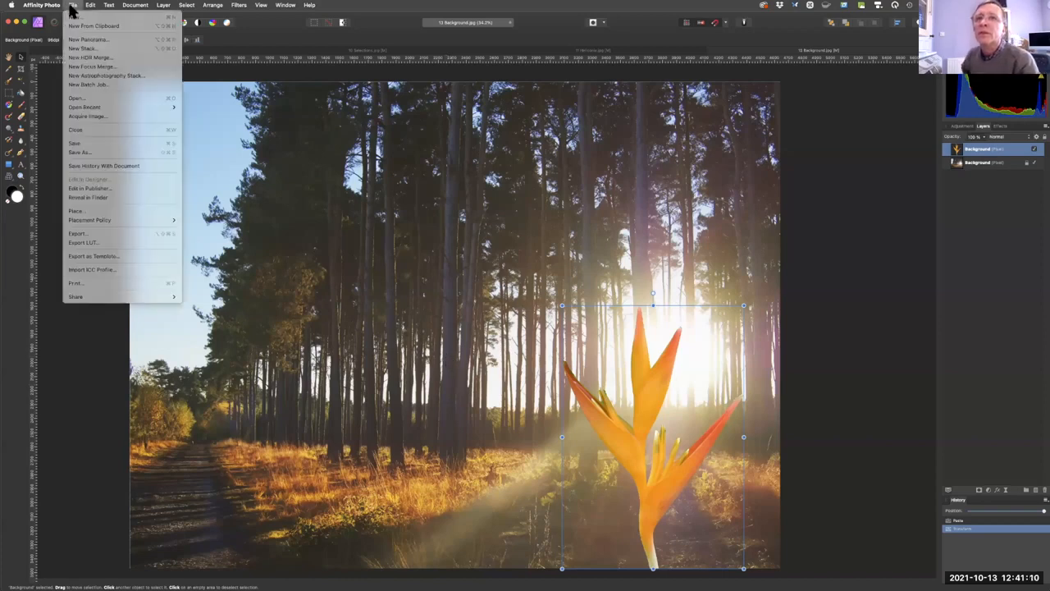
left_click(76, 99)
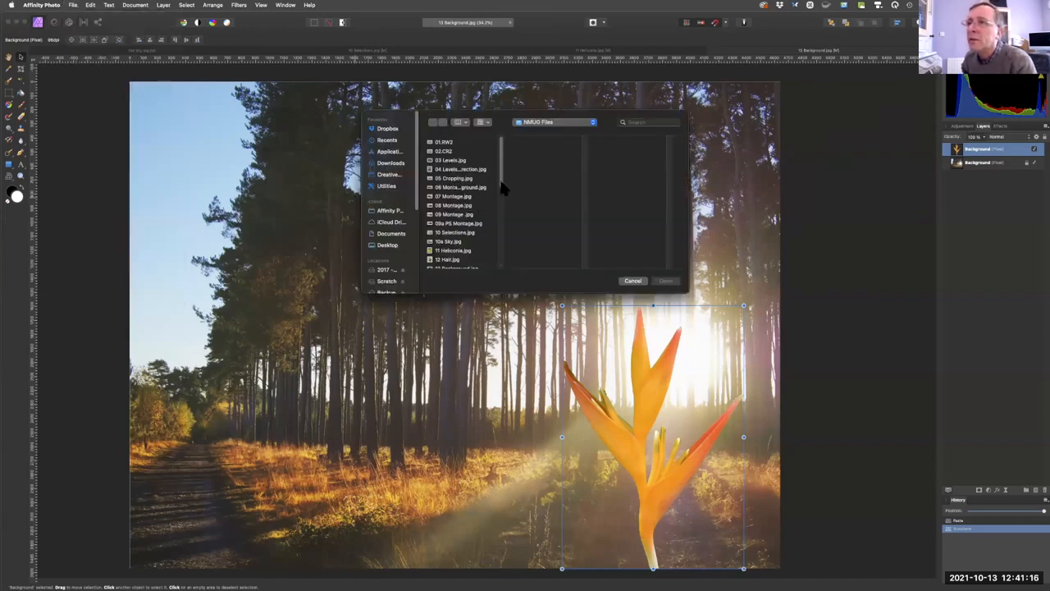
scroll(498, 191, "down", 3)
left_click(447, 201)
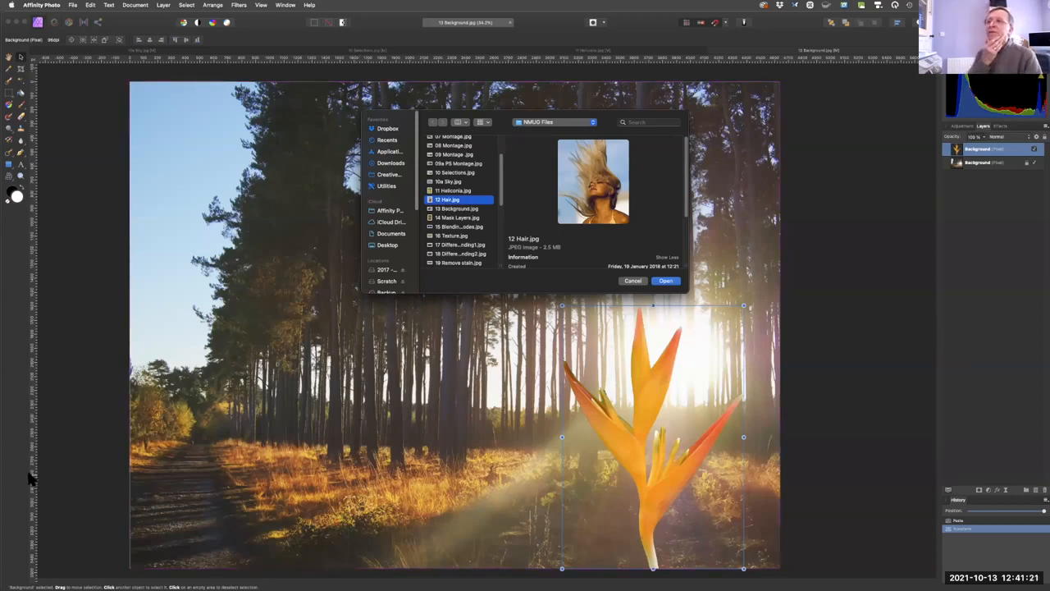
left_click(663, 280)
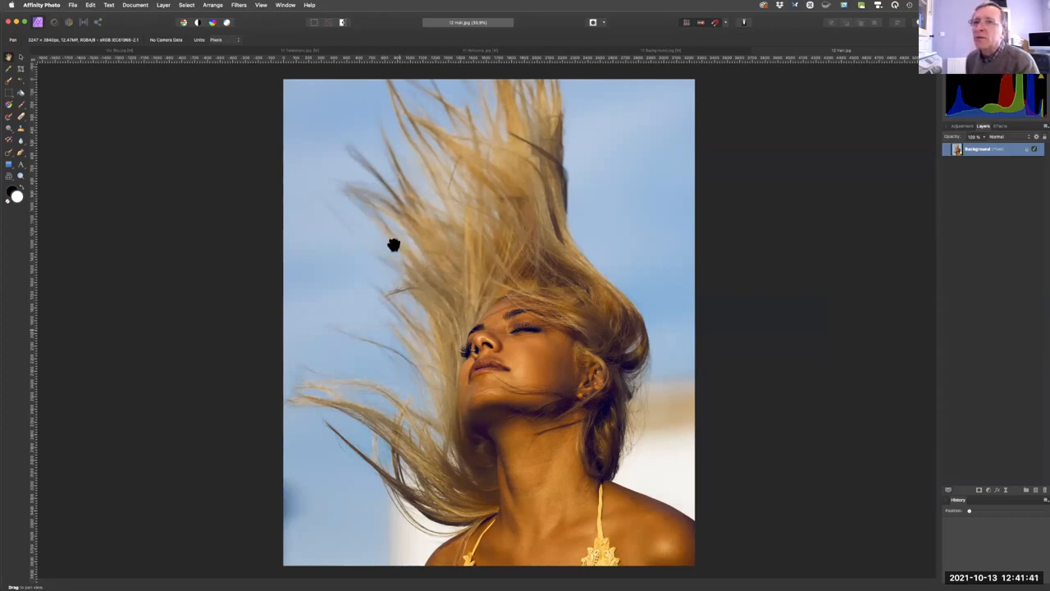
Enlarge the Selection Brush to about 100 px and select the woman's body, face and the main mass of her hair.
left_click(9, 82)
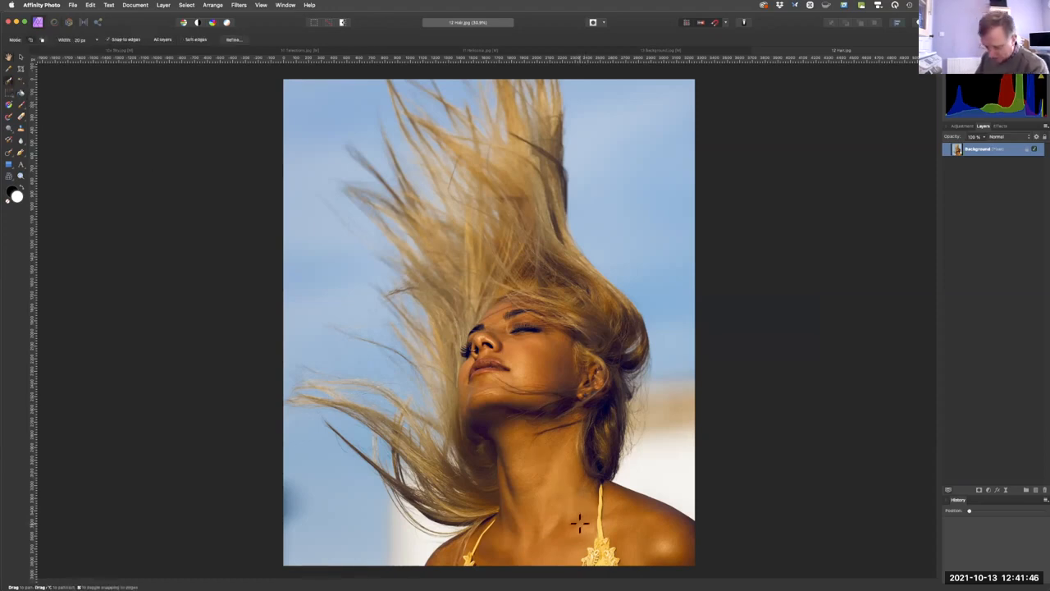
key("Return")
key("bracketright")
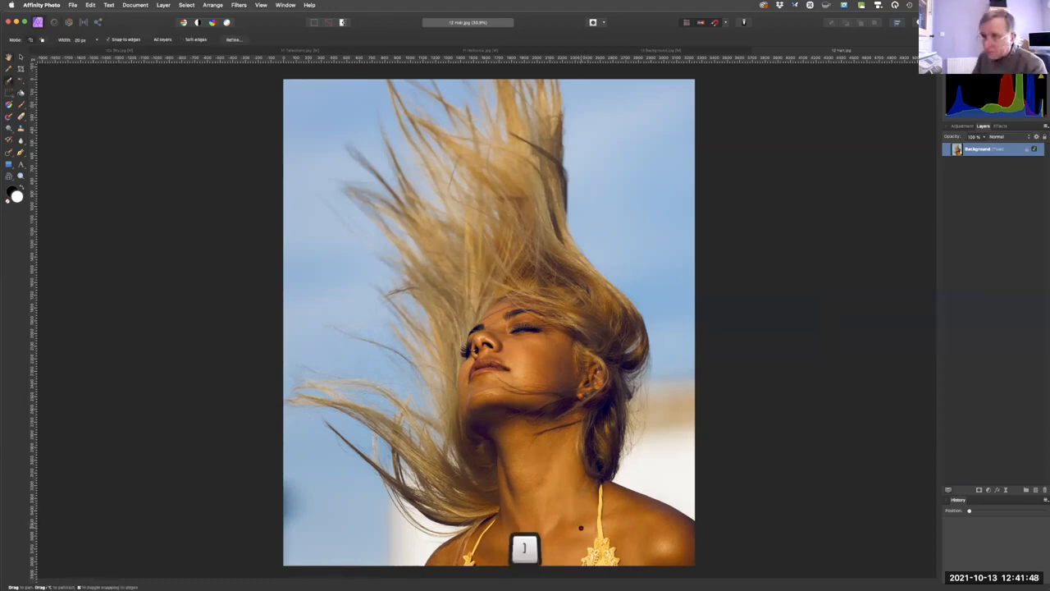
key("bracketright")
key("]")
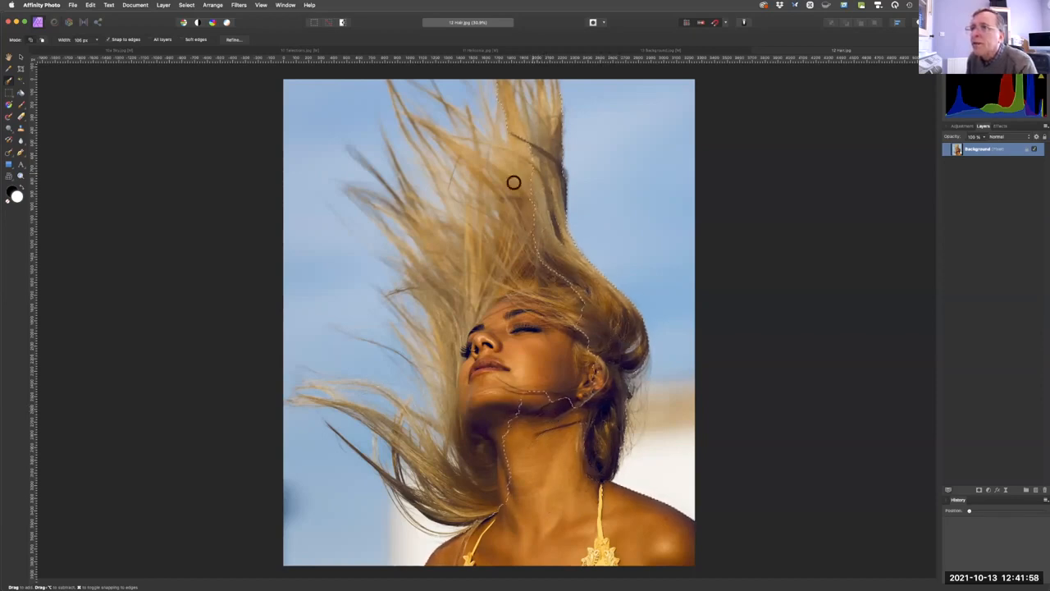
mouse_move(446, 246)
left_mouse_down()
mouse_move(501, 304)
mouse_move(521, 278)
mouse_move(554, 296)
mouse_move(557, 374)
mouse_move(572, 375)
mouse_move(548, 328)
mouse_move(520, 393)
mouse_move(460, 299)
mouse_move(455, 318)
mouse_move(427, 285)
mouse_move(463, 355)
mouse_move(473, 390)
left_mouse_up()
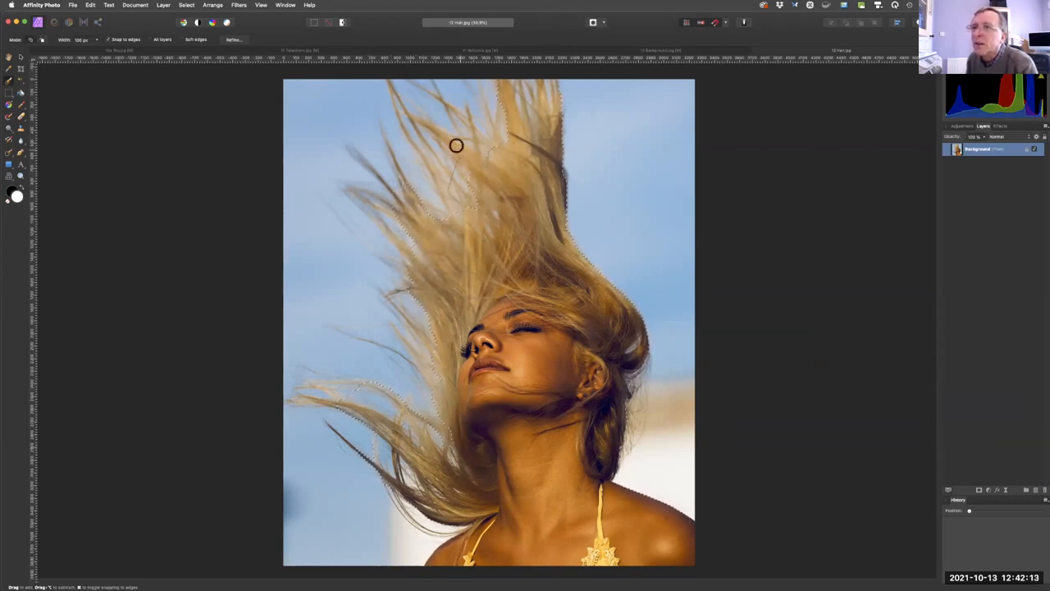
left_click_drag(483, 175, 503, 208)
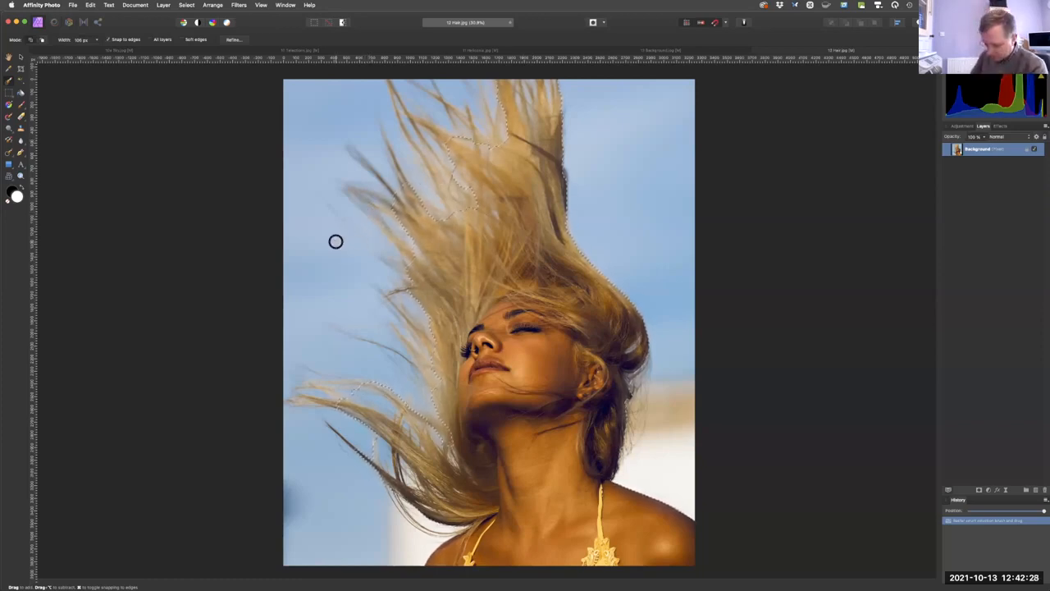
Start refining the selection, enlarge the Matte adjustment brush and paint over the hair edge behind the woman's ear and neck.
key("fn")
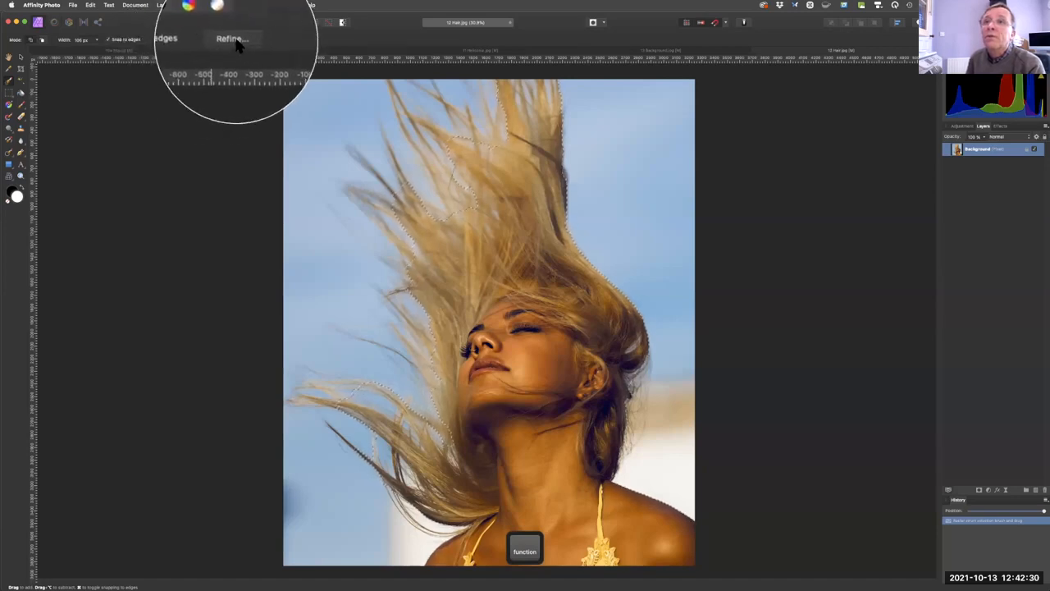
left_click(233, 39)
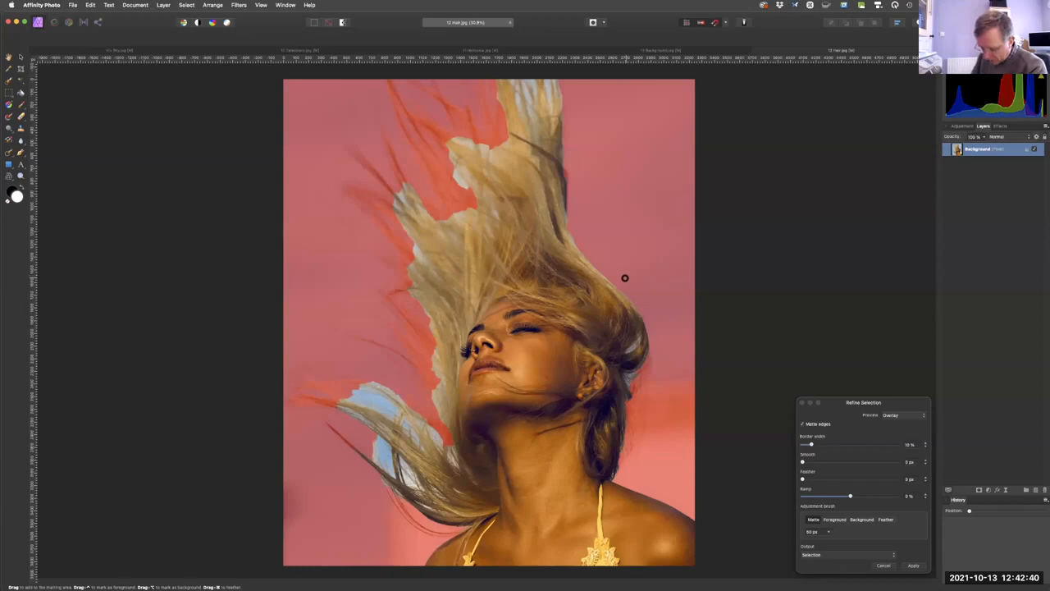
key("bracketright")
key("bracketright")
key("bracketright")
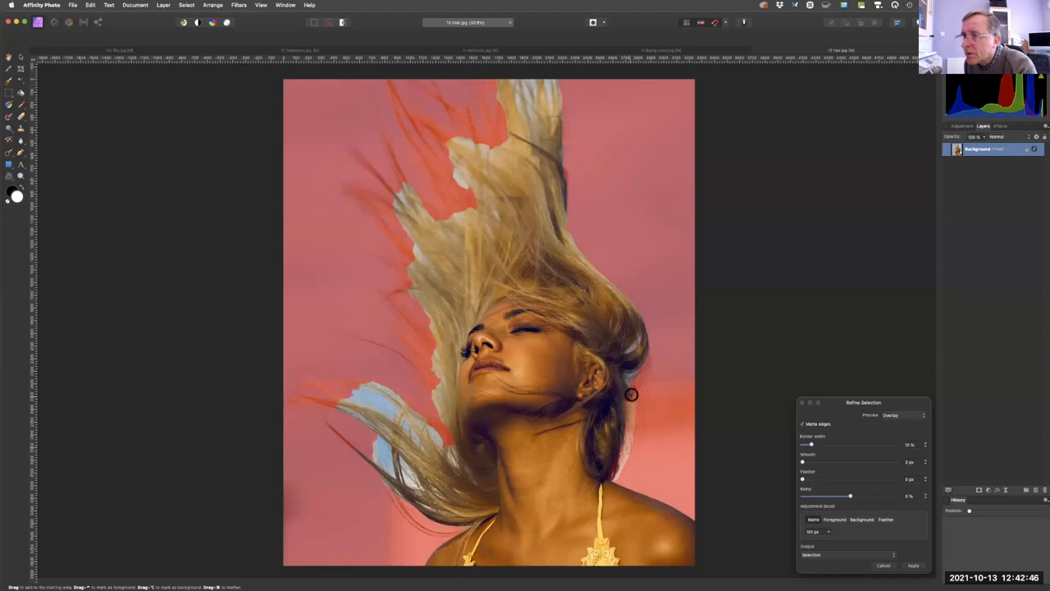
mouse_move(643, 351)
left_mouse_down()
mouse_move(625, 452)
mouse_move(634, 375)
left_mouse_up()
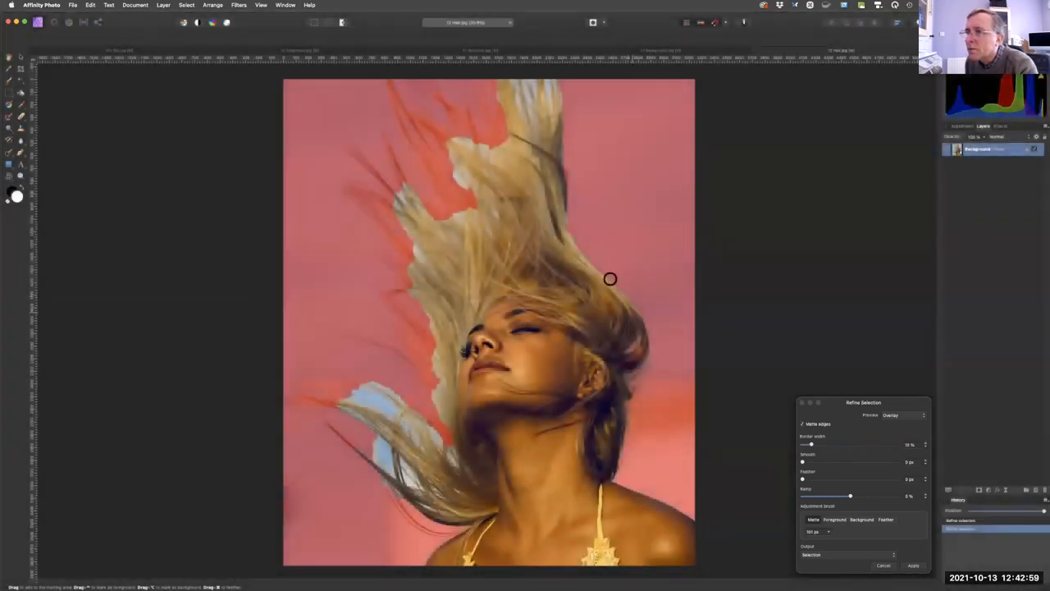
Paint with the Matte brush over the flying hair at the top and along the left side, and apply the refined selection.
mouse_move(566, 195)
left_mouse_down()
mouse_move(560, 86)
mouse_move(555, 76)
mouse_move(550, 132)
mouse_move(536, 73)
mouse_move(531, 129)
mouse_move(506, 81)
mouse_move(516, 139)
mouse_move(502, 84)
mouse_move(527, 153)
mouse_move(446, 123)
mouse_move(491, 154)
mouse_move(485, 165)
mouse_move(446, 139)
mouse_move(475, 187)
mouse_move(456, 178)
mouse_move(501, 215)
mouse_move(465, 190)
mouse_move(451, 165)
left_mouse_up()
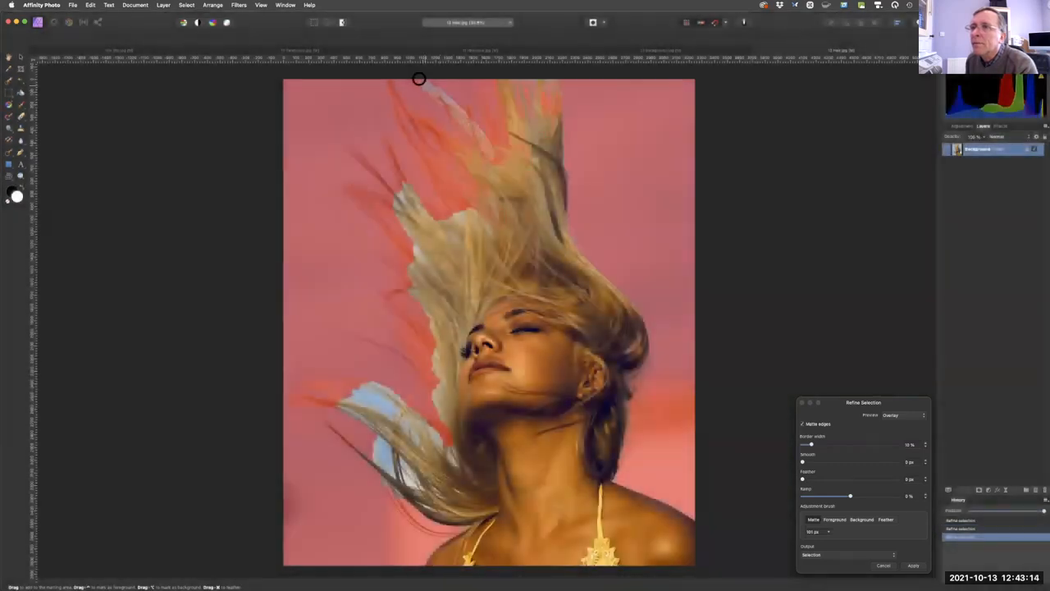
mouse_move(419, 78)
left_mouse_down()
mouse_move(494, 131)
mouse_move(479, 90)
mouse_move(494, 152)
mouse_move(457, 145)
mouse_move(388, 82)
mouse_move(445, 169)
mouse_move(439, 173)
mouse_move(401, 124)
mouse_move(497, 219)
mouse_move(490, 236)
mouse_move(426, 210)
left_mouse_up()
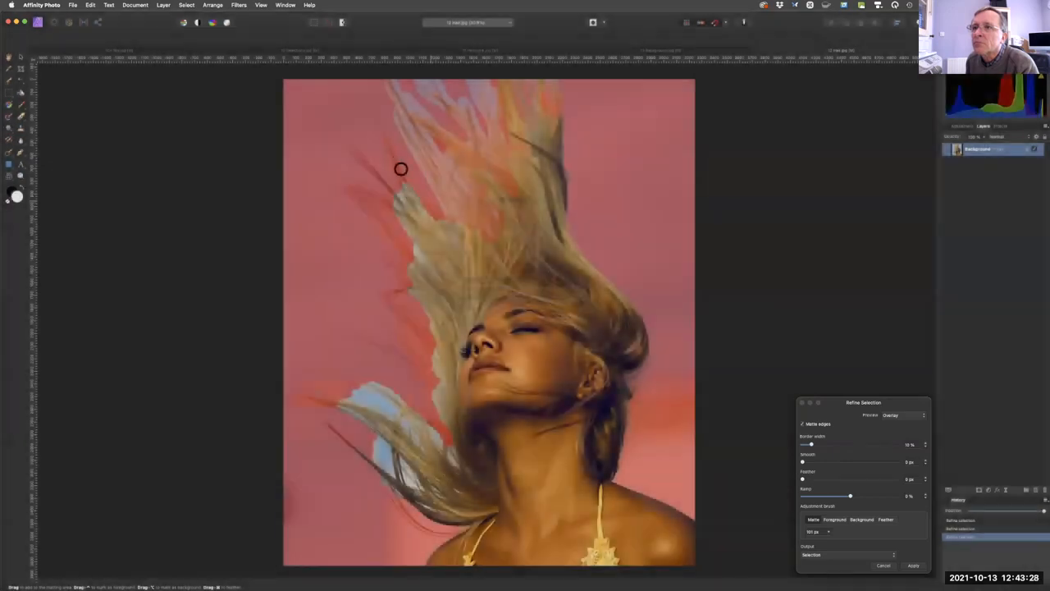
mouse_move(400, 169)
left_mouse_down()
mouse_move(361, 148)
mouse_move(397, 206)
mouse_move(392, 218)
mouse_move(355, 183)
mouse_move(416, 259)
mouse_move(403, 228)
mouse_move(403, 260)
mouse_move(373, 219)
mouse_move(399, 263)
mouse_move(345, 220)
mouse_move(415, 287)
mouse_move(386, 285)
mouse_move(430, 280)
mouse_move(410, 242)
mouse_move(419, 259)
mouse_move(432, 223)
mouse_move(446, 231)
mouse_move(464, 221)
mouse_move(449, 198)
mouse_move(463, 190)
mouse_move(405, 287)
mouse_move(427, 339)
mouse_move(382, 289)
mouse_move(430, 334)
mouse_move(396, 319)
left_mouse_up()
mouse_move(431, 399)
left_mouse_down()
mouse_move(399, 359)
mouse_move(341, 327)
mouse_move(431, 378)
mouse_move(430, 416)
mouse_move(446, 433)
mouse_move(394, 388)
mouse_move(331, 392)
mouse_move(319, 381)
mouse_move(346, 403)
mouse_move(297, 398)
mouse_move(391, 449)
mouse_move(380, 422)
mouse_move(413, 446)
mouse_move(380, 395)
mouse_move(428, 421)
mouse_move(464, 490)
mouse_move(416, 497)
mouse_move(414, 510)
mouse_move(454, 527)
mouse_move(423, 529)
mouse_move(437, 538)
mouse_move(446, 535)
mouse_move(390, 497)
mouse_move(375, 460)
mouse_move(427, 515)
mouse_move(382, 463)
mouse_move(395, 442)
mouse_move(422, 484)
mouse_move(404, 460)
mouse_move(378, 444)
mouse_move(381, 463)
mouse_move(321, 419)
mouse_move(356, 450)
mouse_move(371, 430)
mouse_move(362, 399)
left_mouse_up()
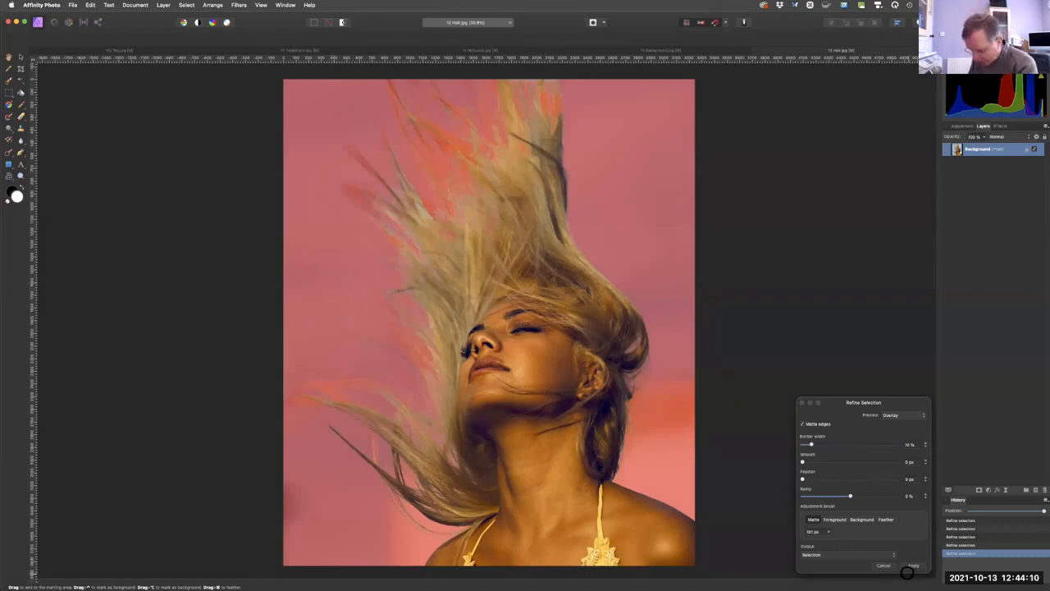
key("fn")
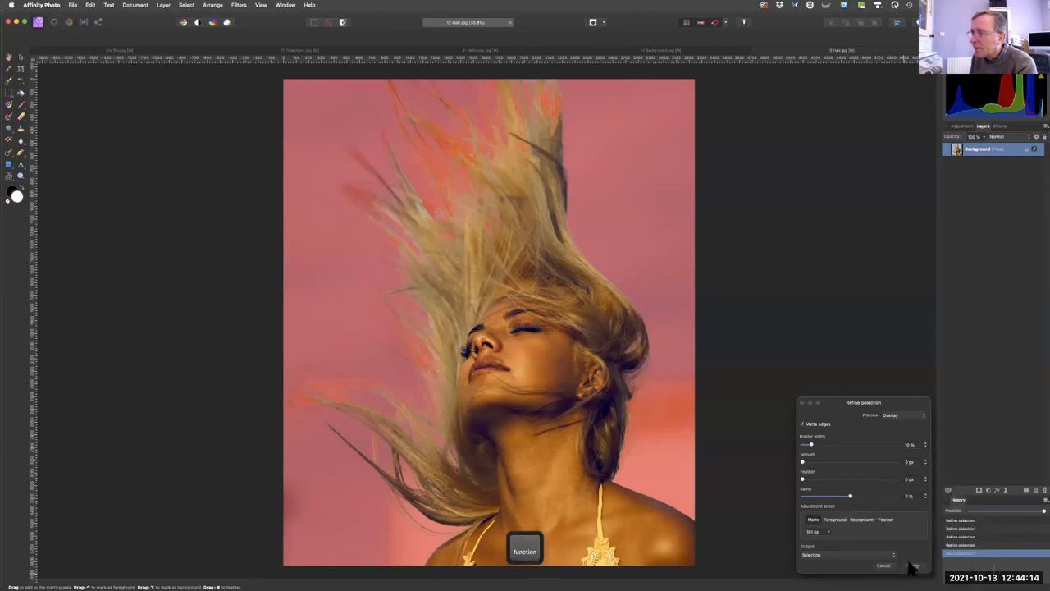
left_click(912, 566)
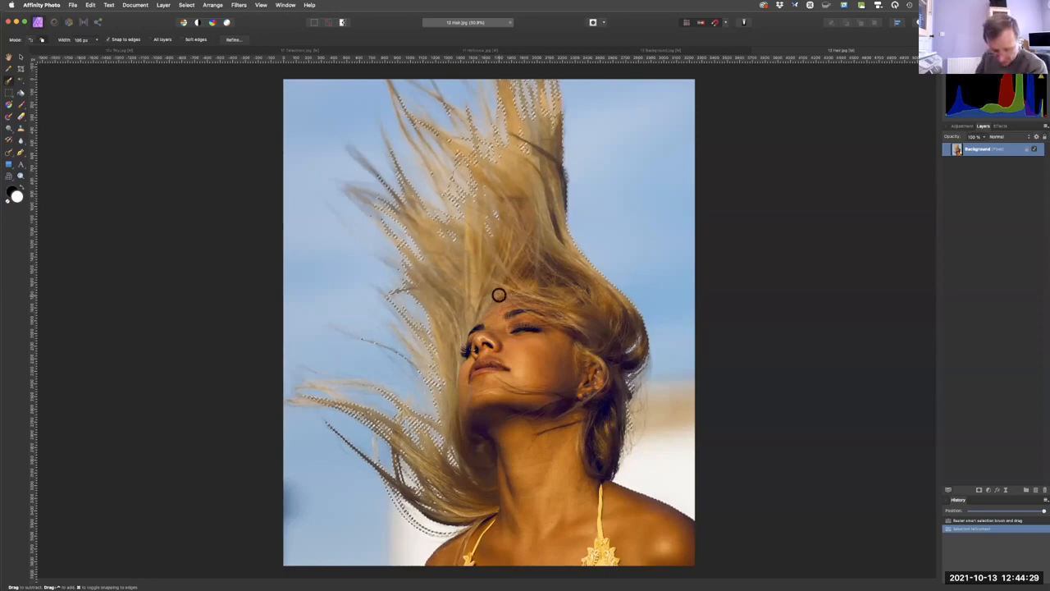
Copy the selected woman and delete the heliconia layer from 13 Background.jpg.
key("super+c")
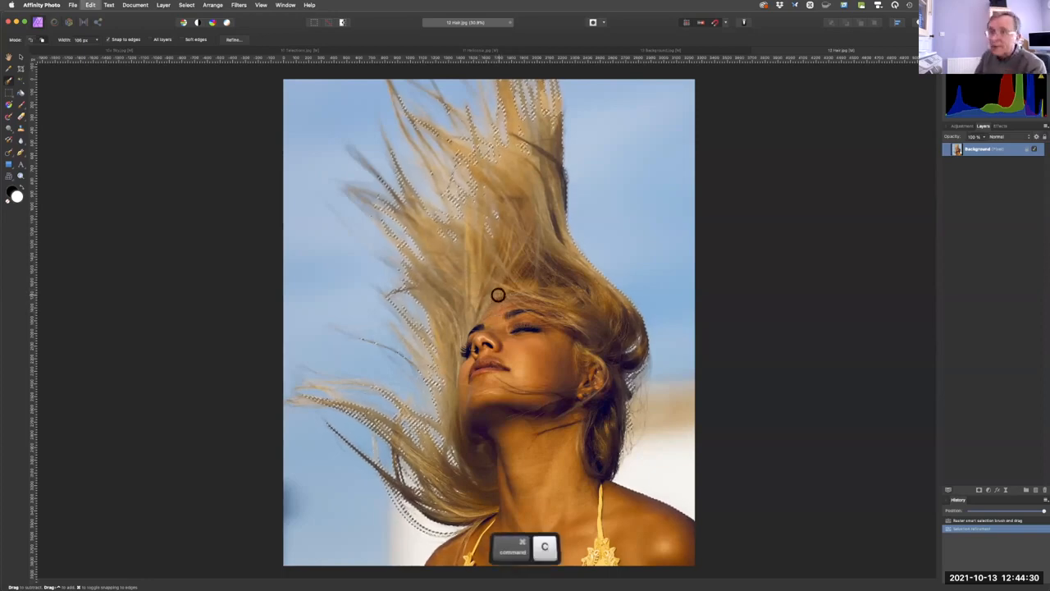
left_click(672, 51)
key("super+v")
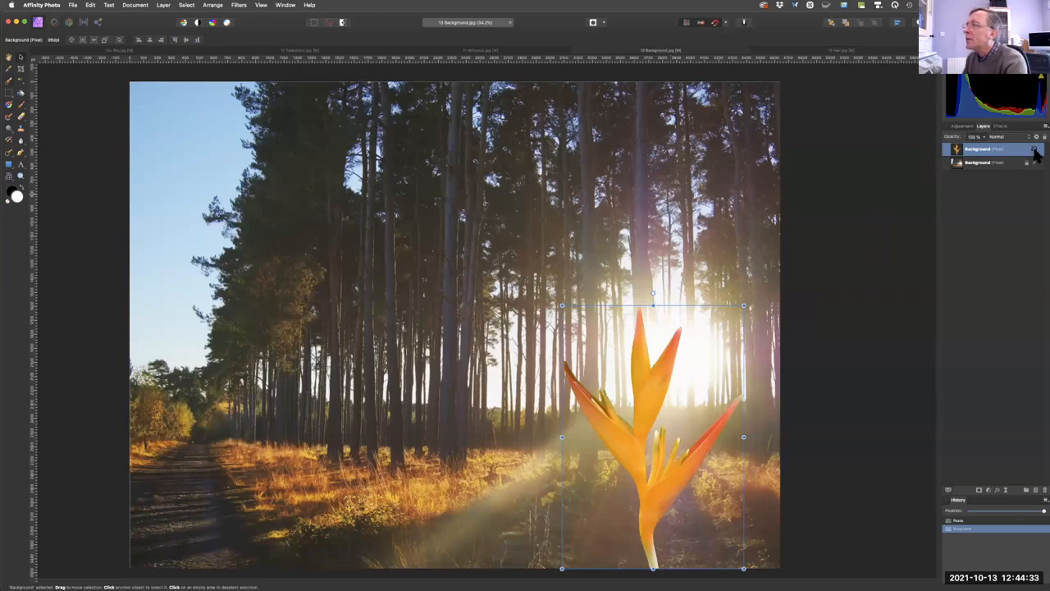
key("0")
key("0")
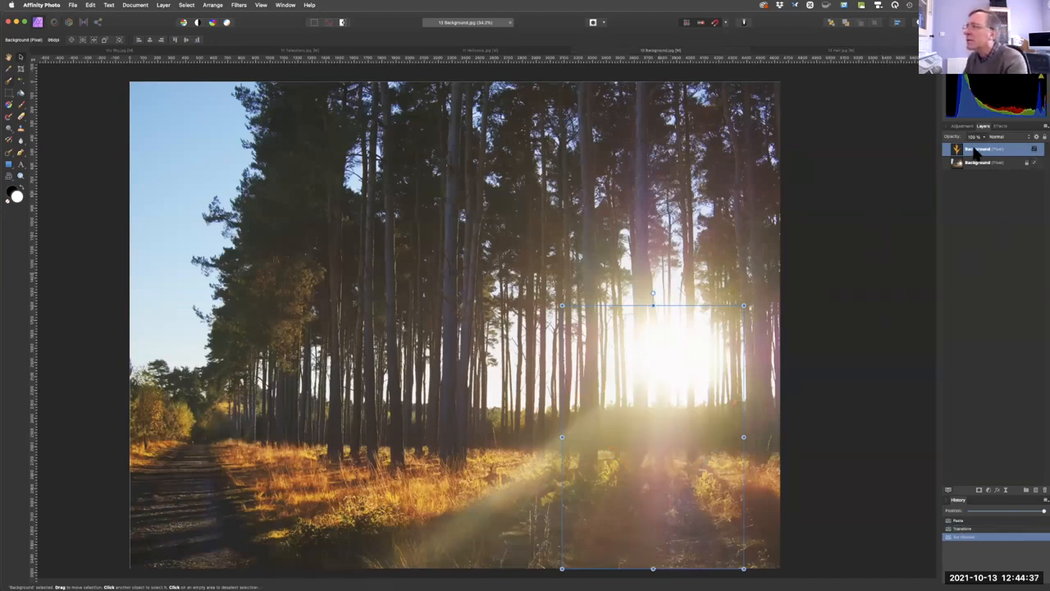
left_click_drag(975, 153, 1042, 492)
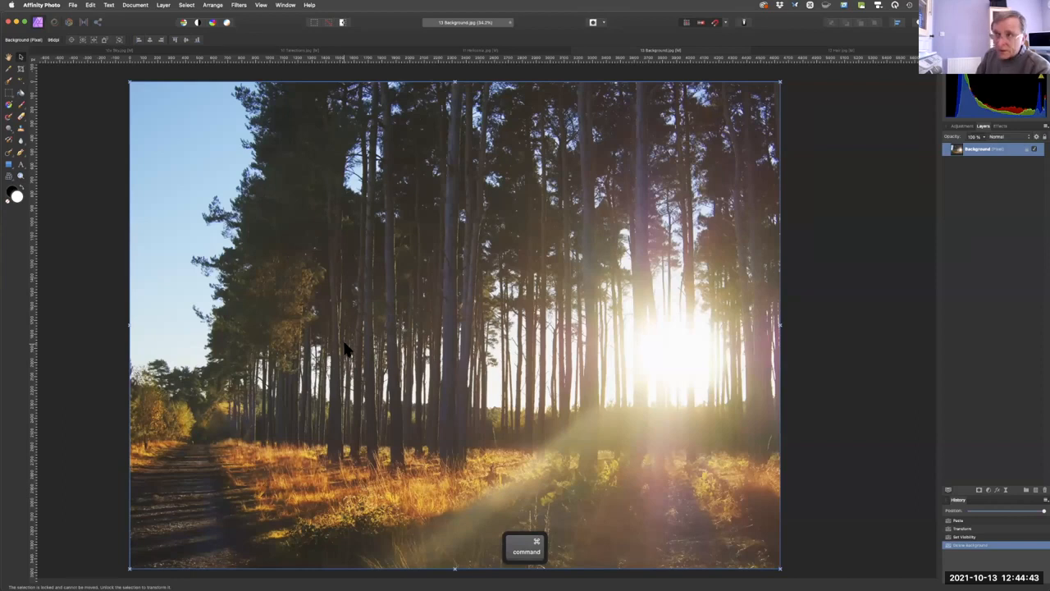
Paste the woman into the forest photo, move her to its lower-right corner and scale her down to the photo's full height.
key("super+v")
left_click_drag(454, 309, 614, 282)
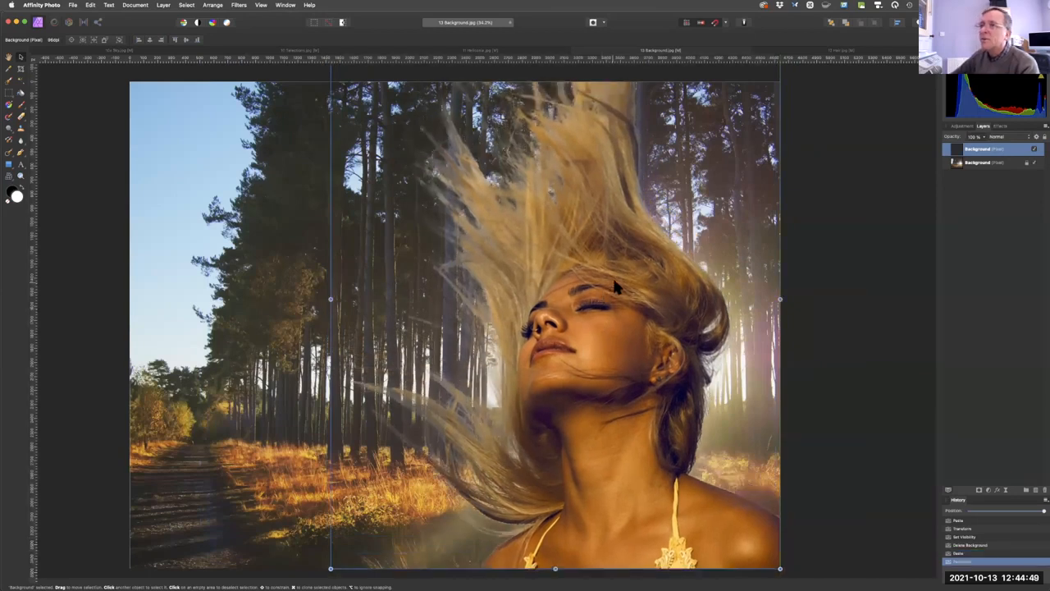
key("space")
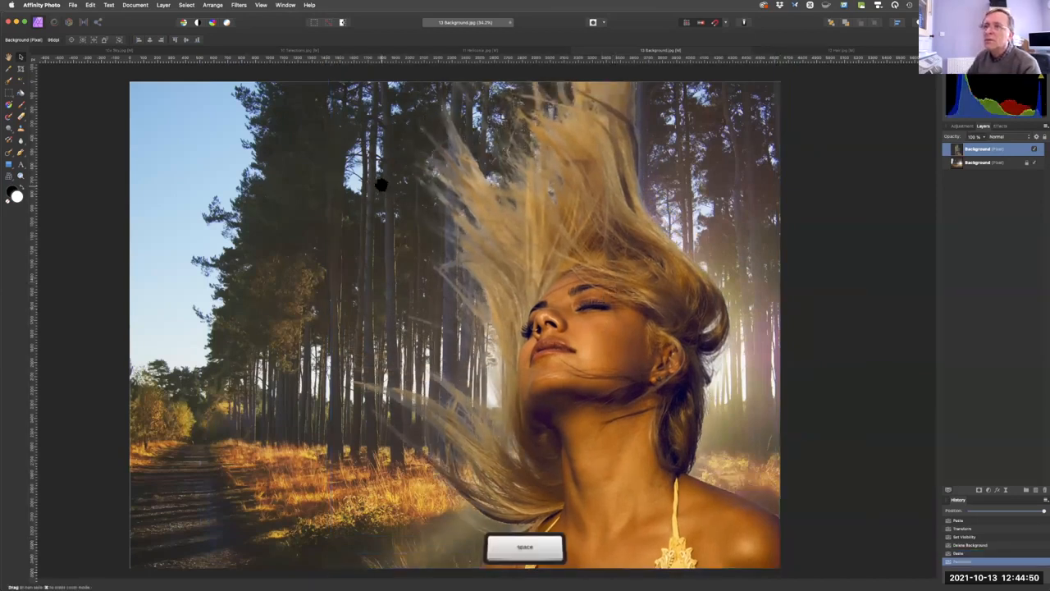
left_click_drag(379, 194, 379, 292)
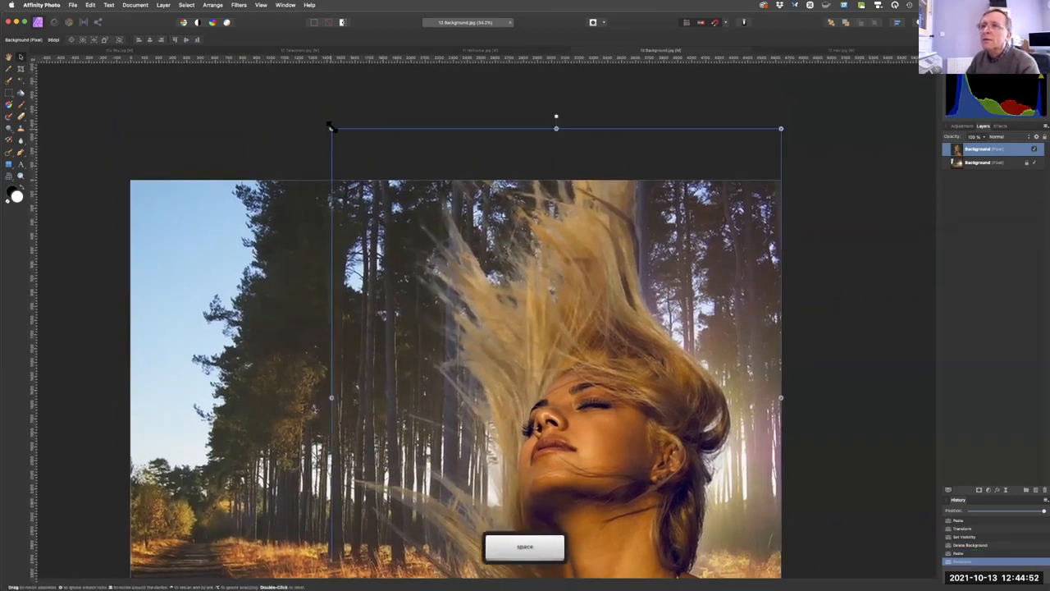
left_click_drag(336, 145, 366, 195)
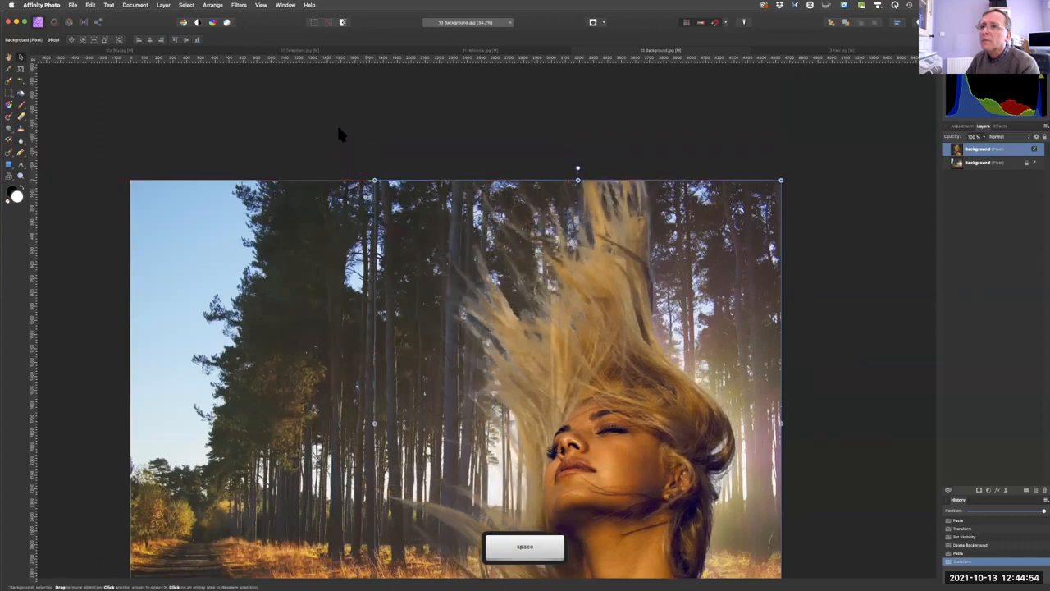
key("space")
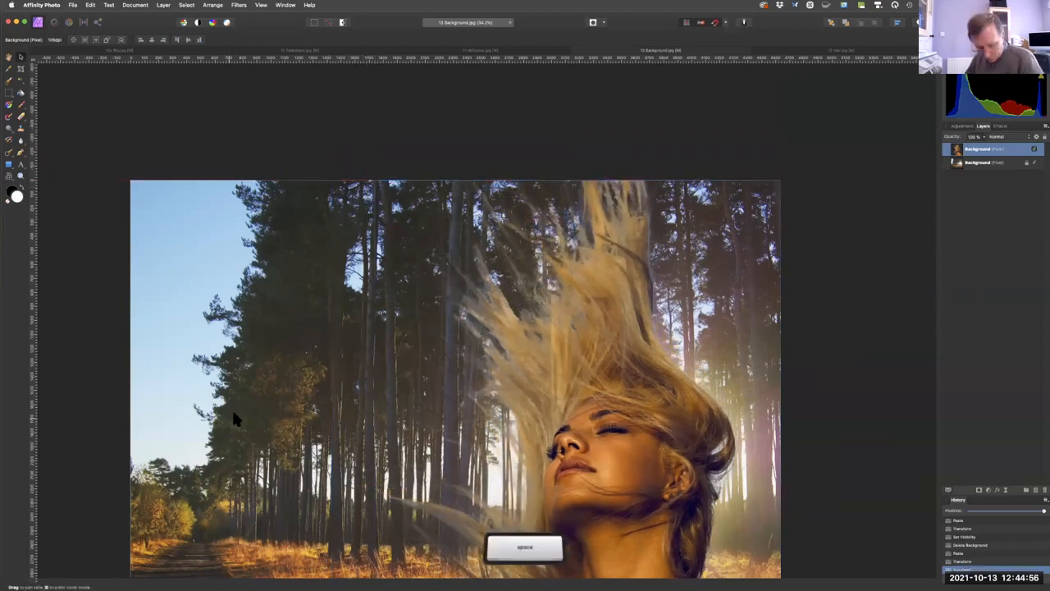
key("super+0")
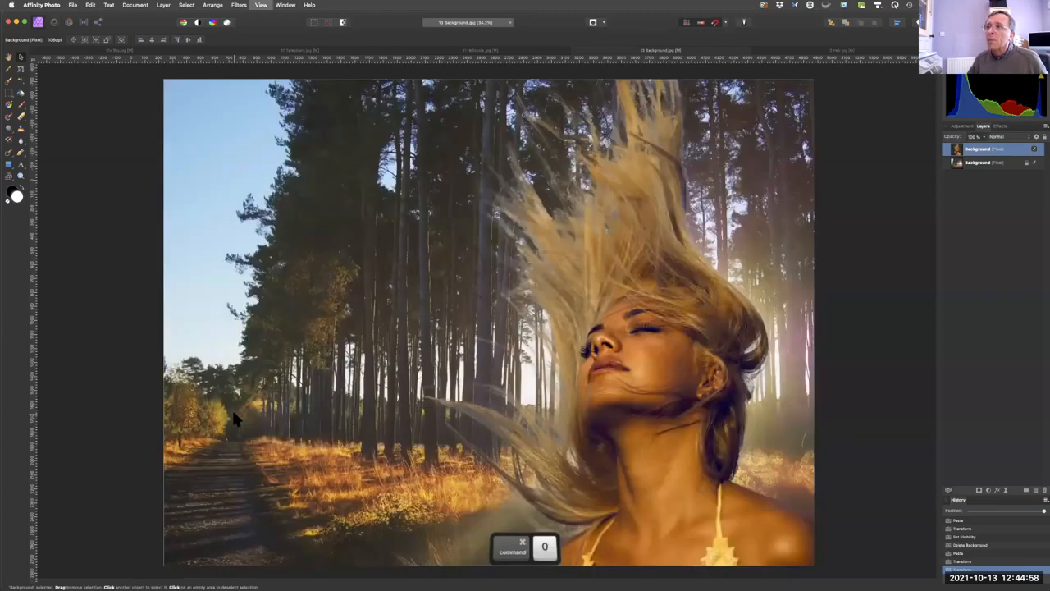